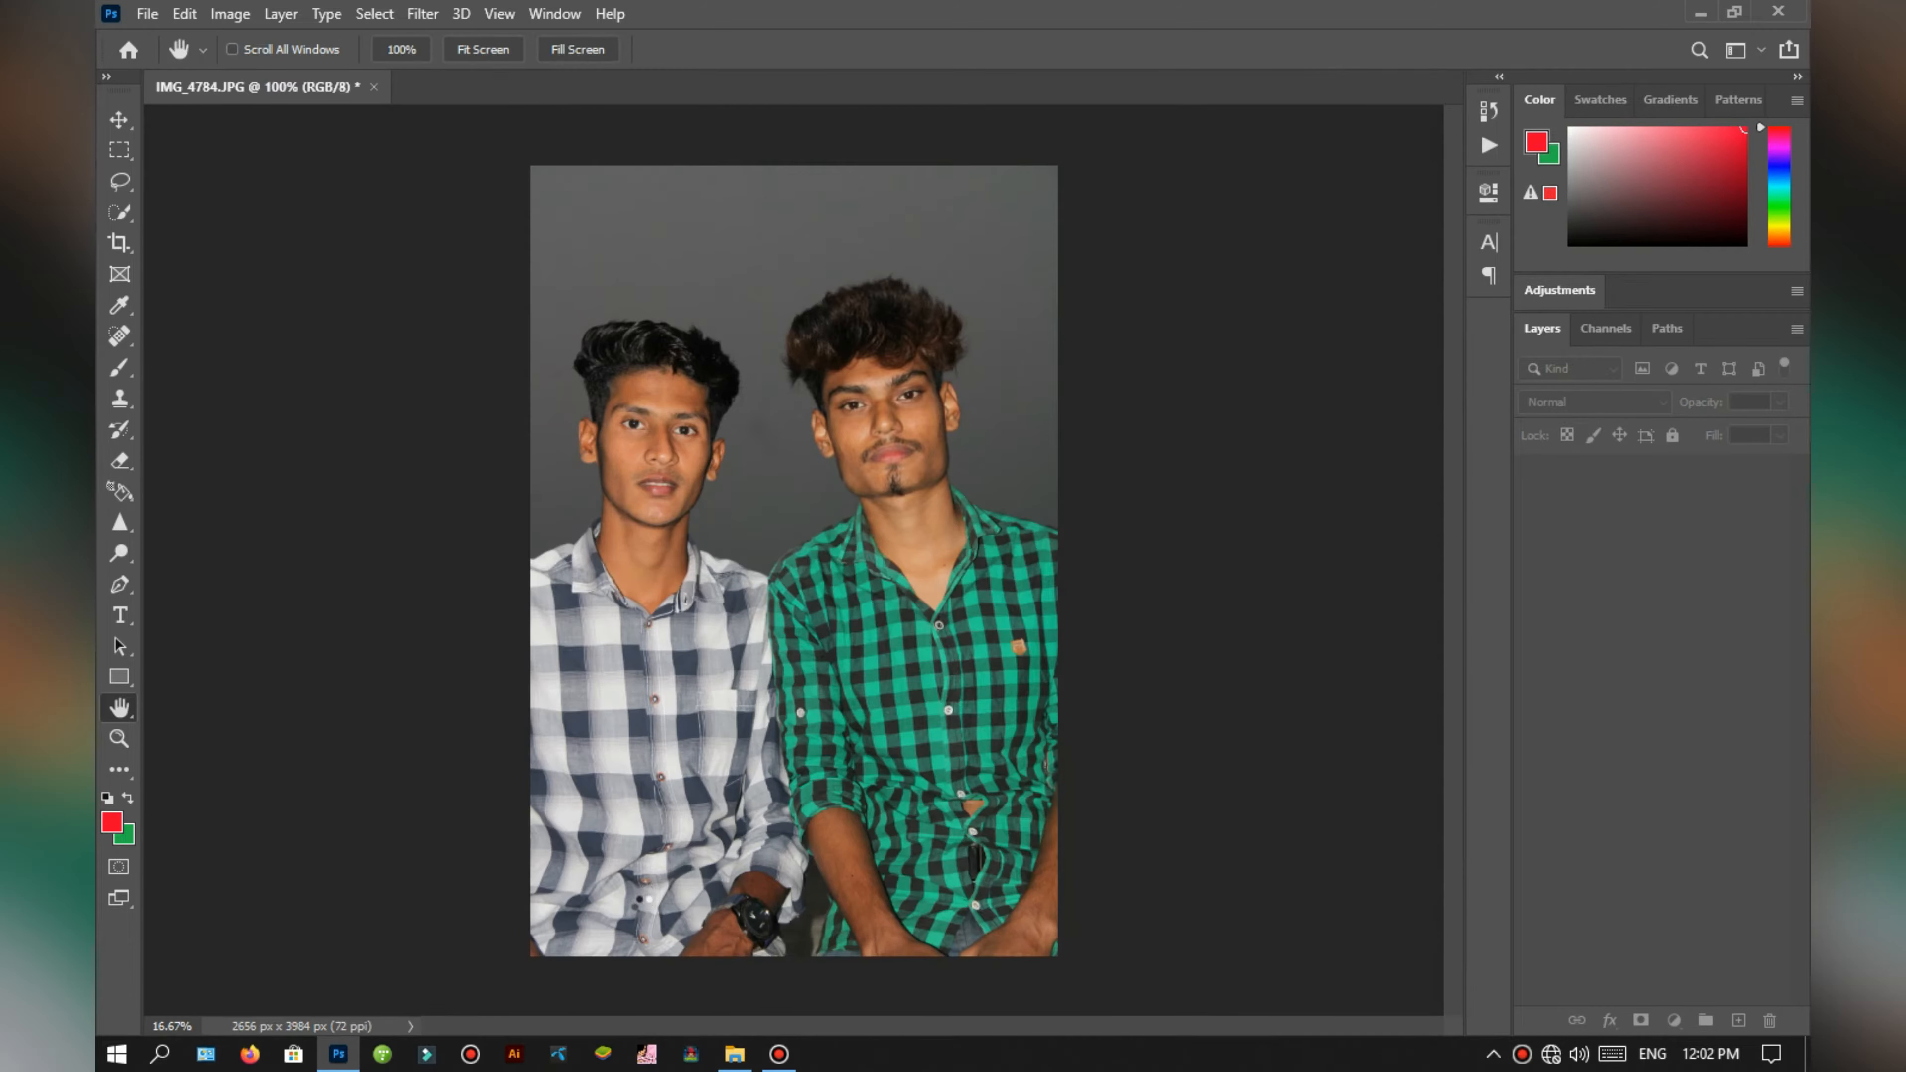
# Step: Unlock the Background layer and crop away the lower part of the photo so the image measures 2656 x 3120 px
pyautogui.click(119, 243)
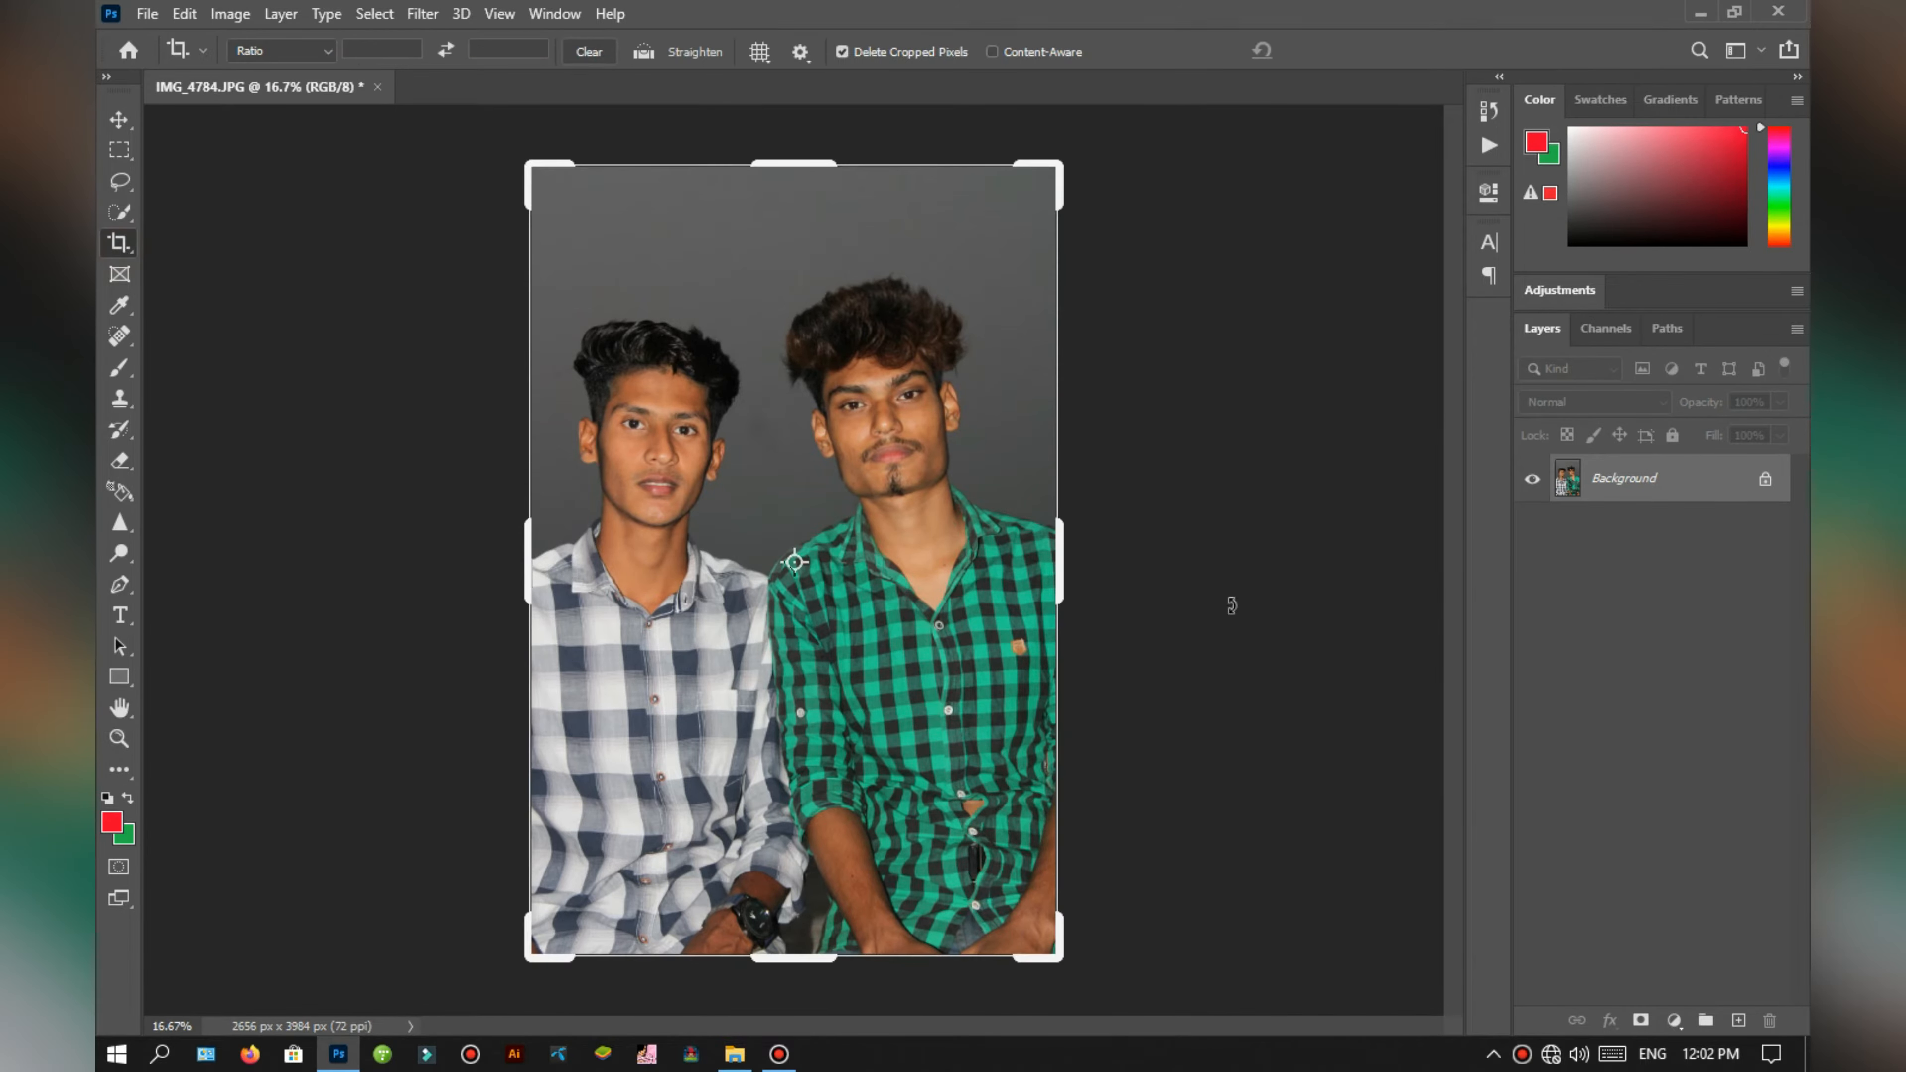
pyautogui.click(1770, 483)
pyautogui.moveTo(788, 956); pyautogui.dragTo(854, 876)
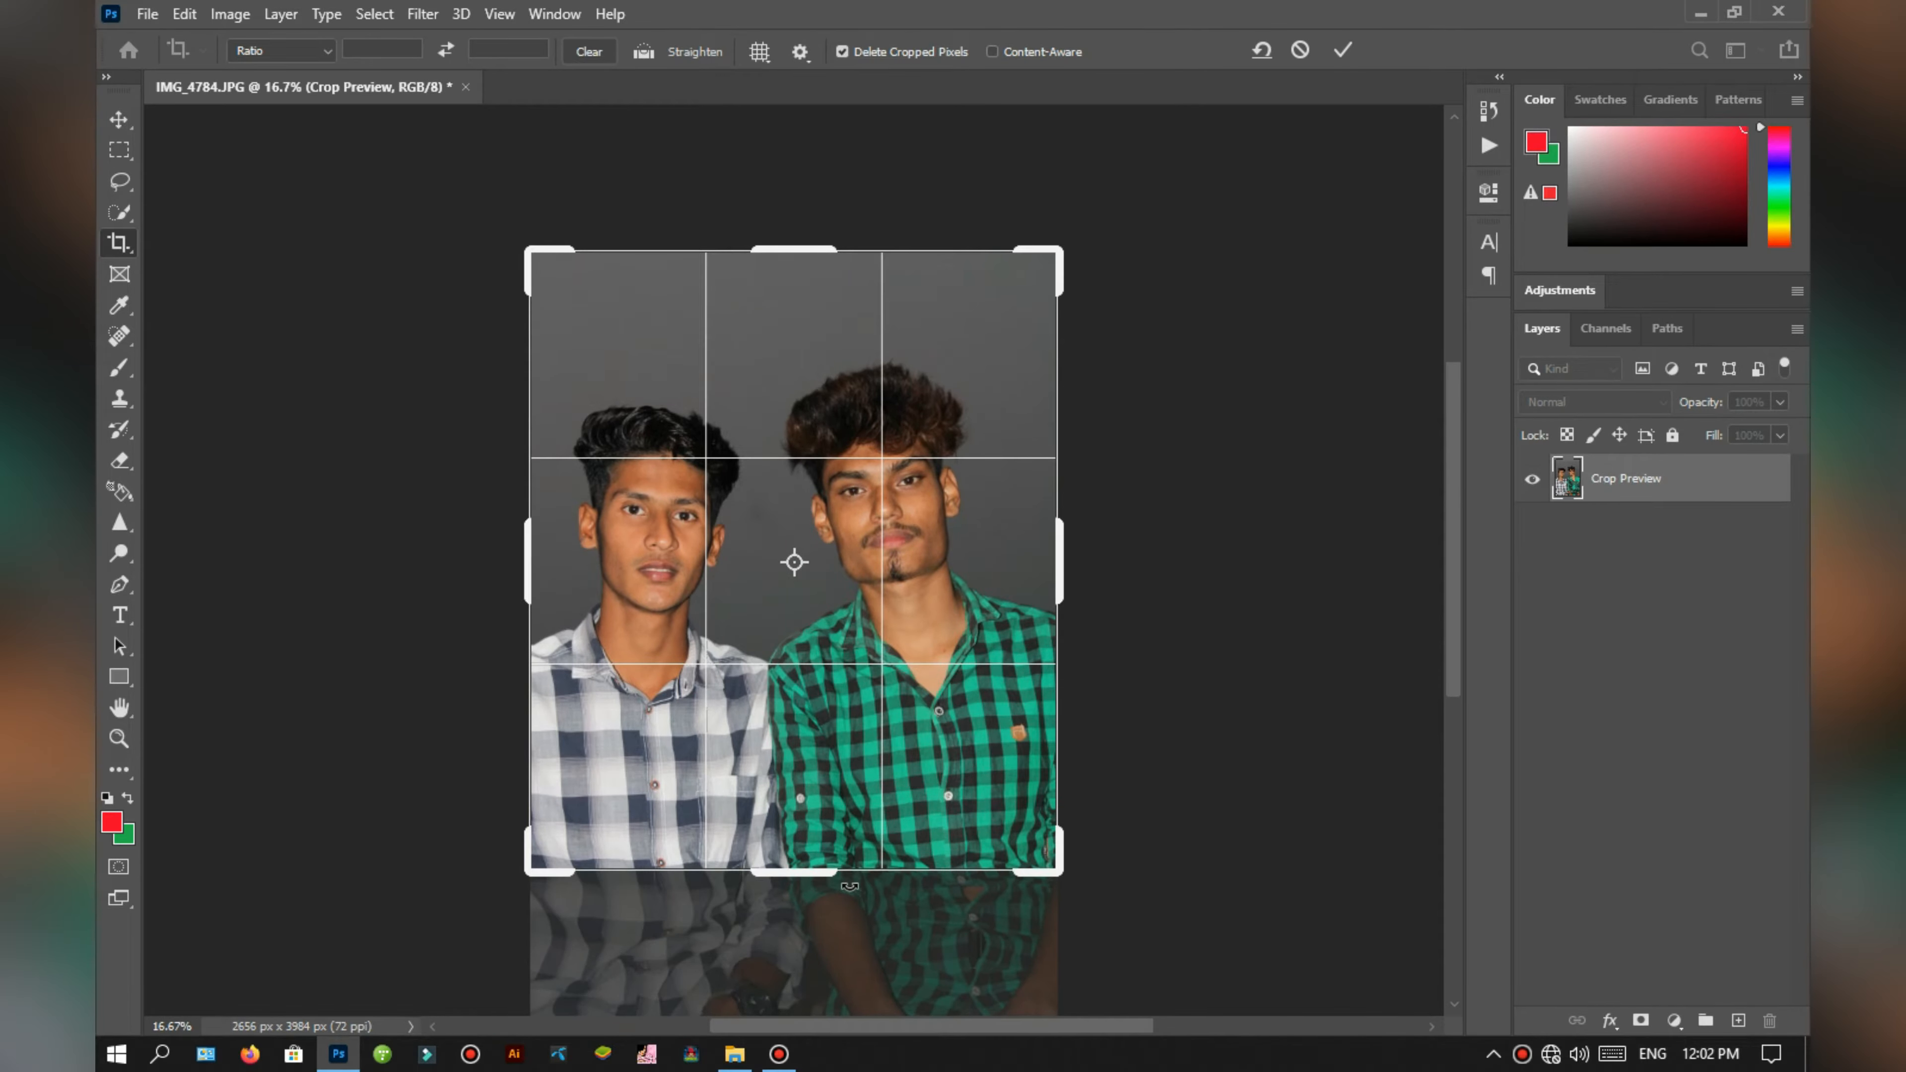
pyautogui.press('Return')
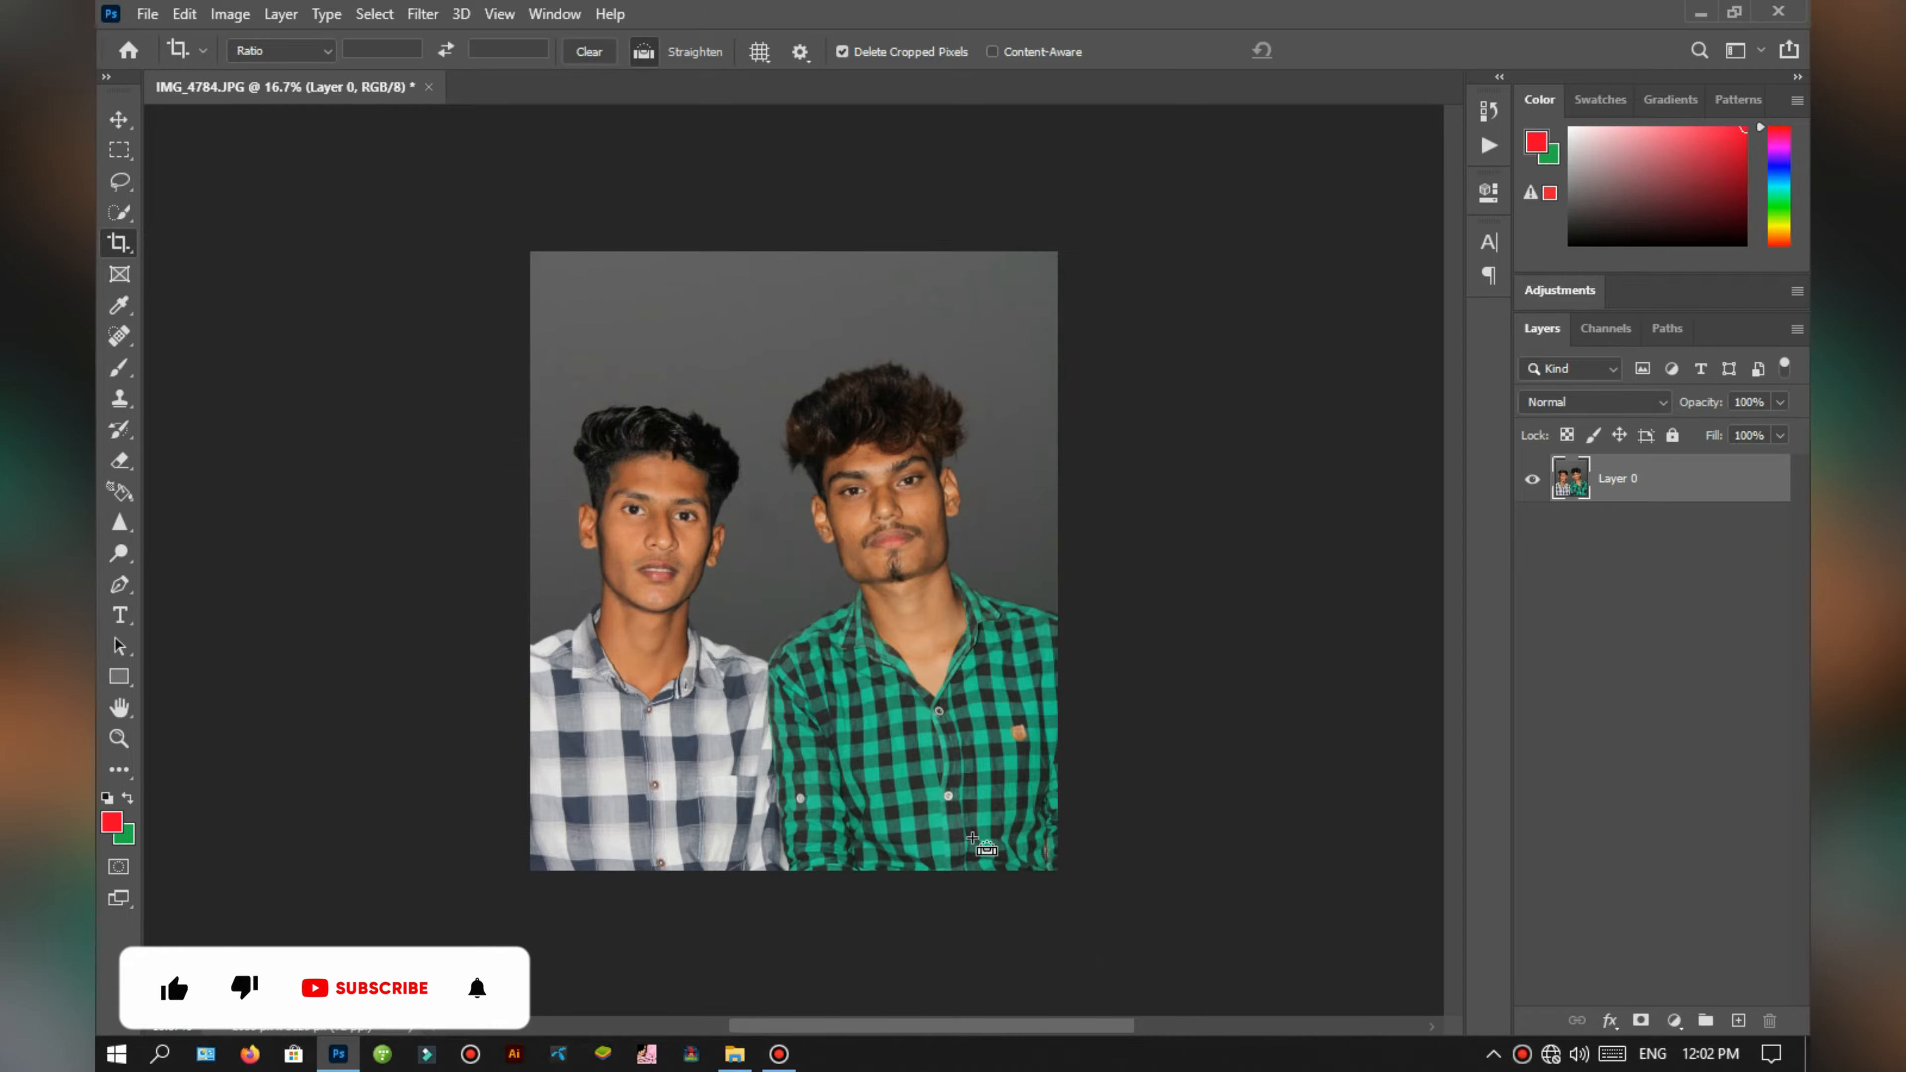
pyautogui.hotkey('ctrl', '+')
pyautogui.hotkey('ctrl', '+')
pyautogui.hotkey('ctrl', '+')
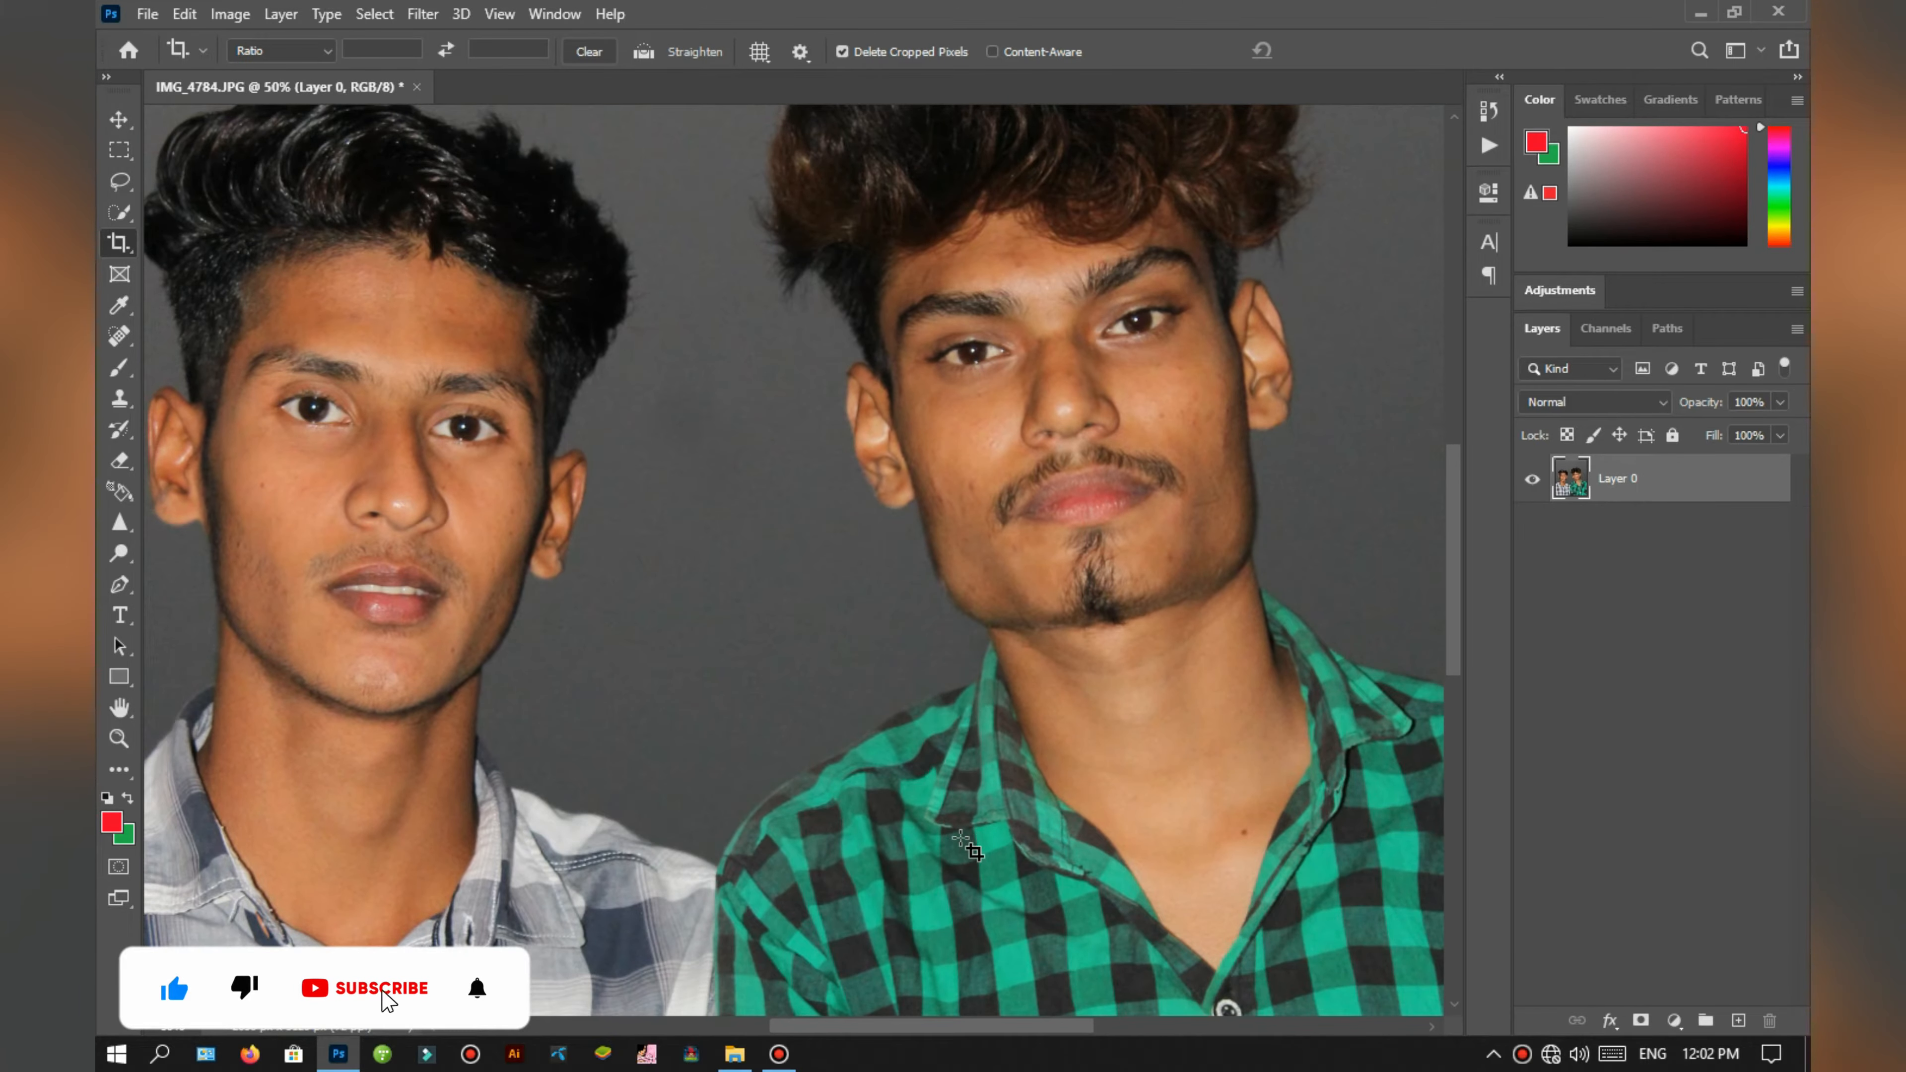
pyautogui.click(1628, 662)
pyautogui.click(734, 1053)
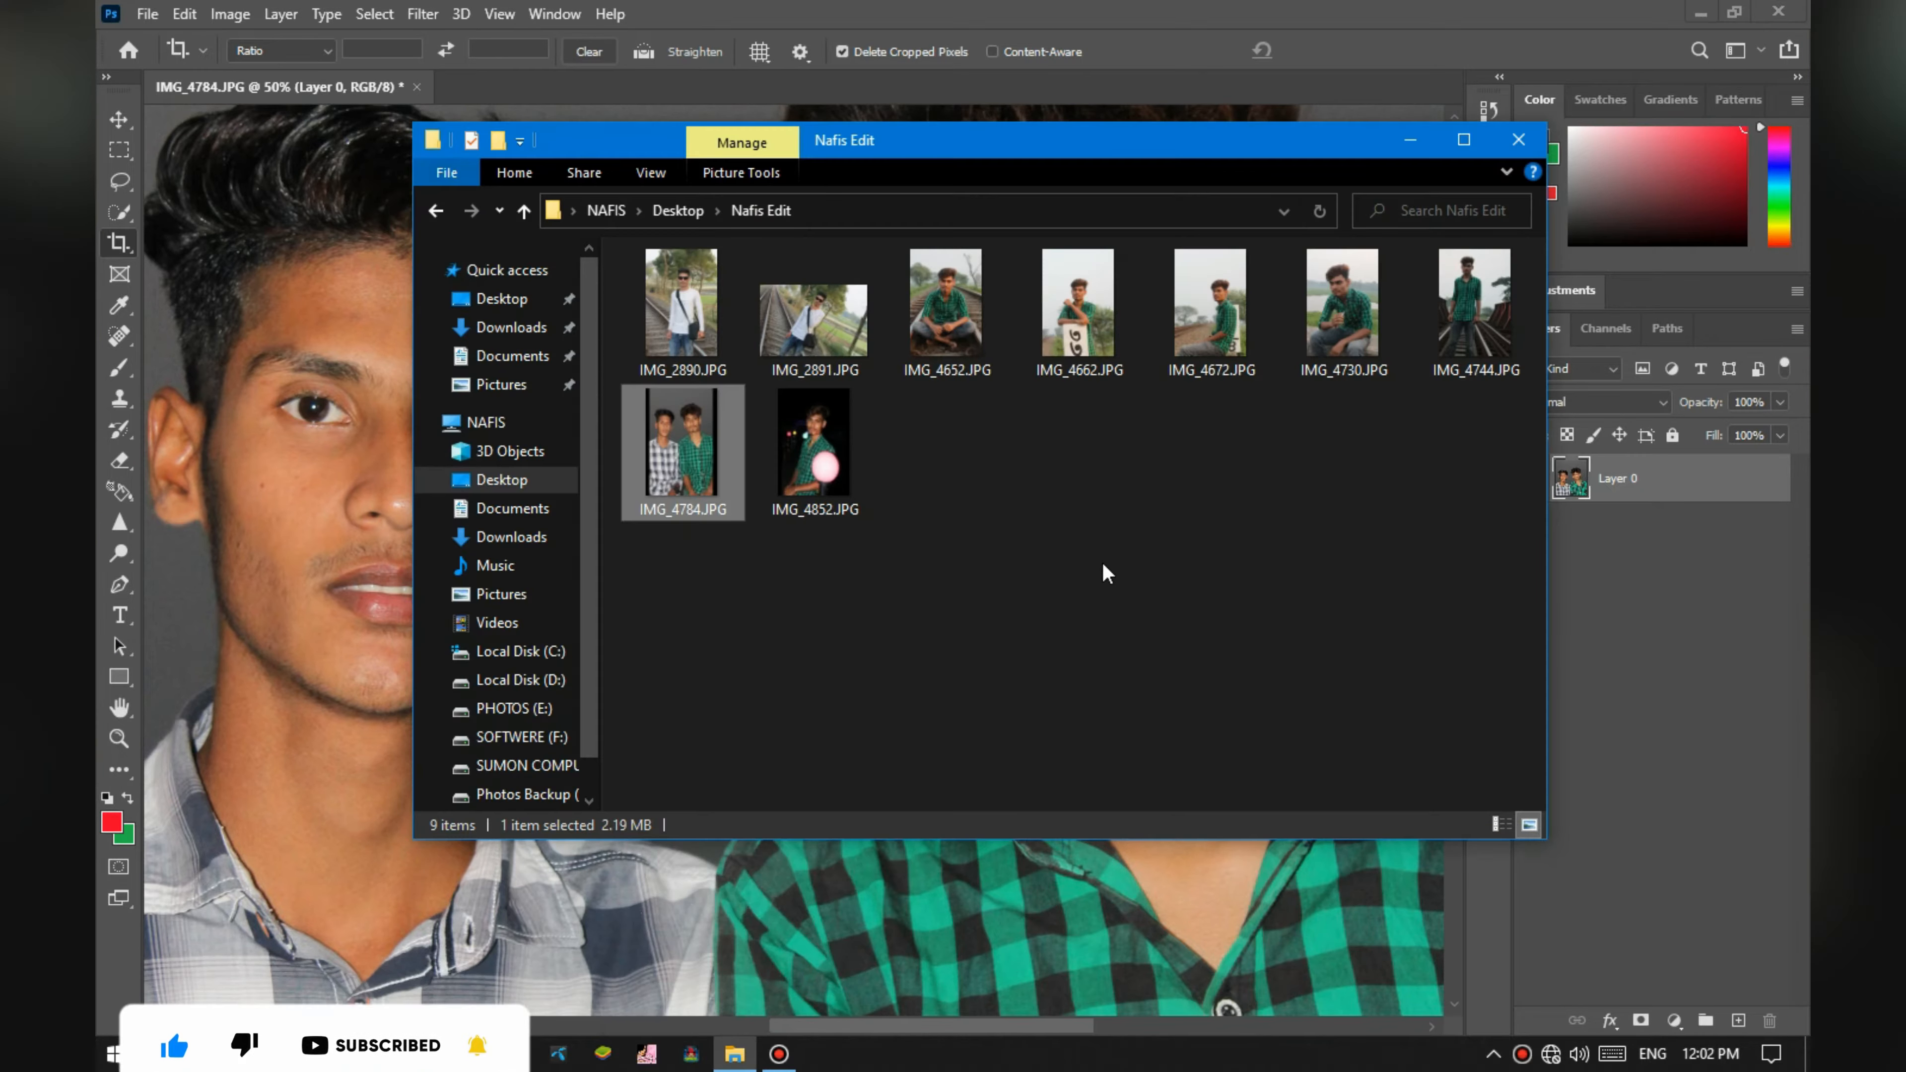
pyautogui.click(1520, 138)
pyautogui.moveTo(758, 1051)
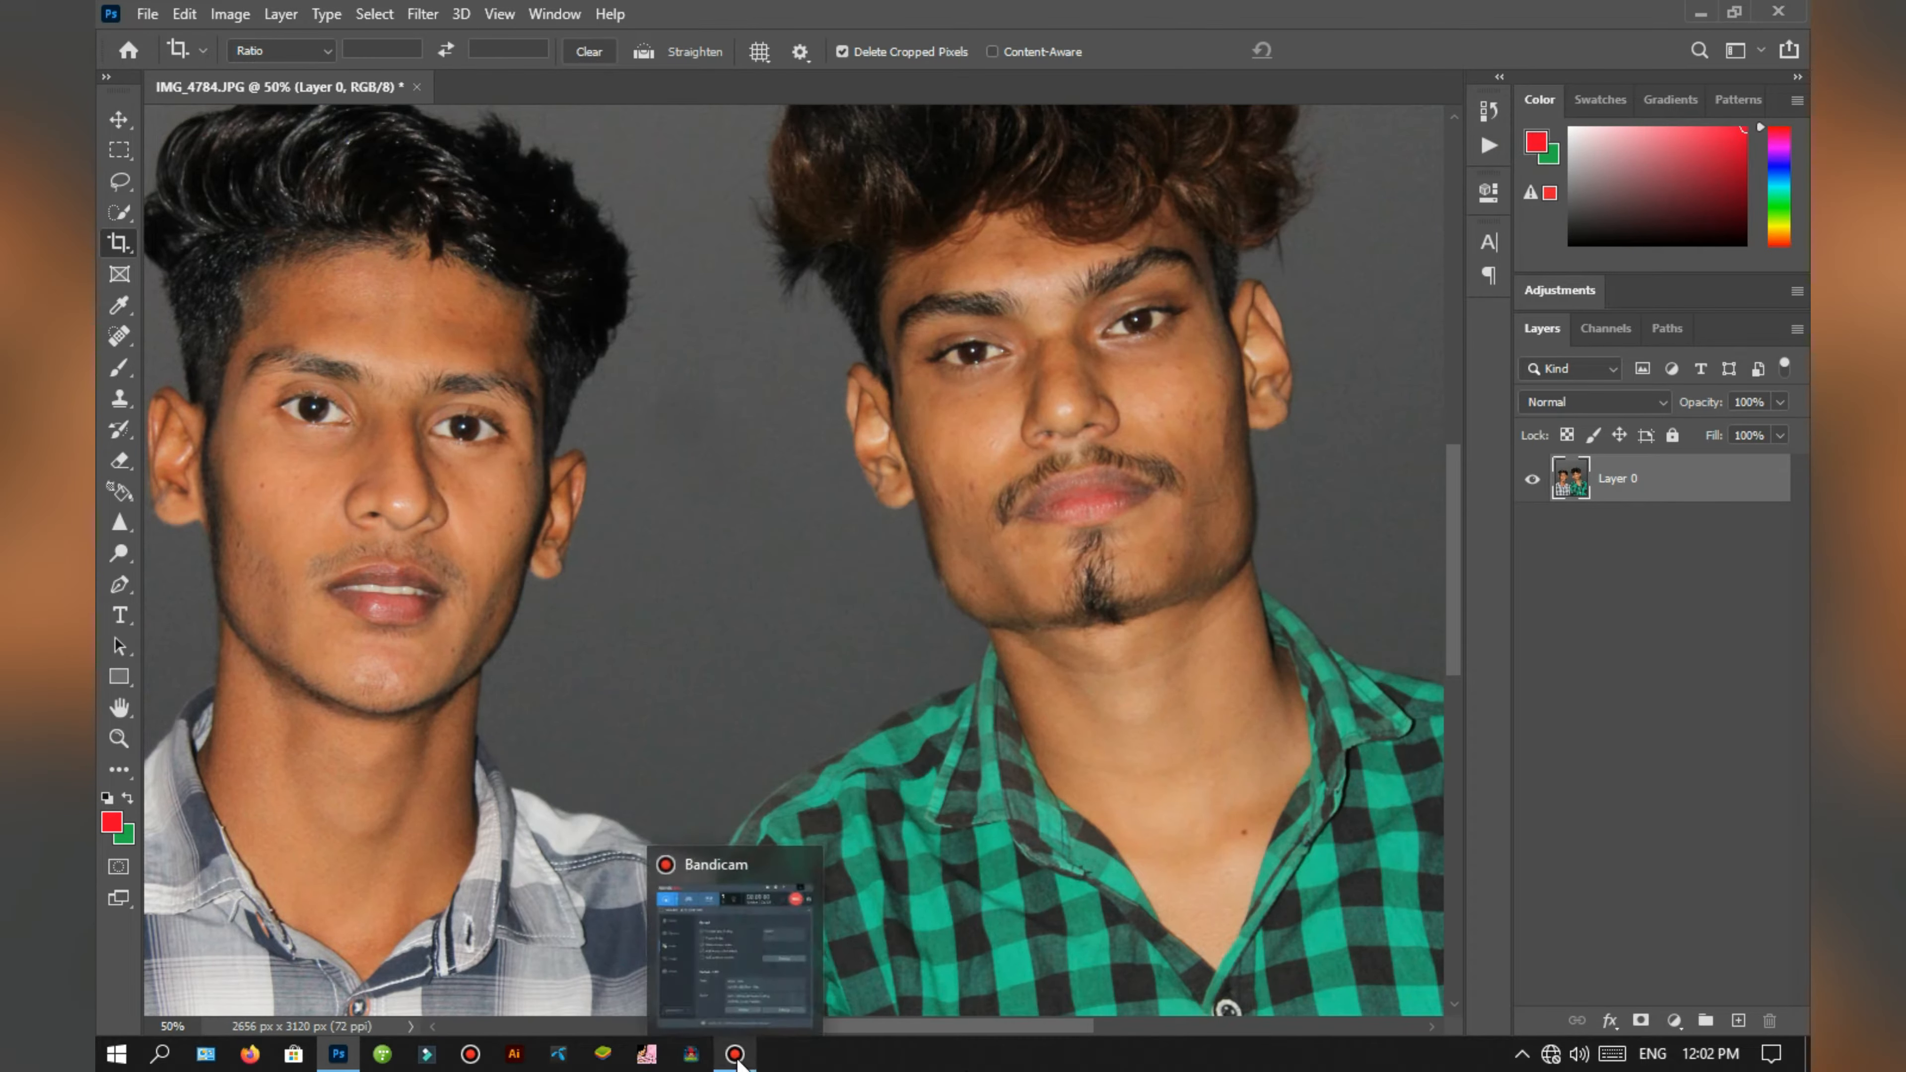
pyautogui.click(758, 985)
pyautogui.click(692, 74)
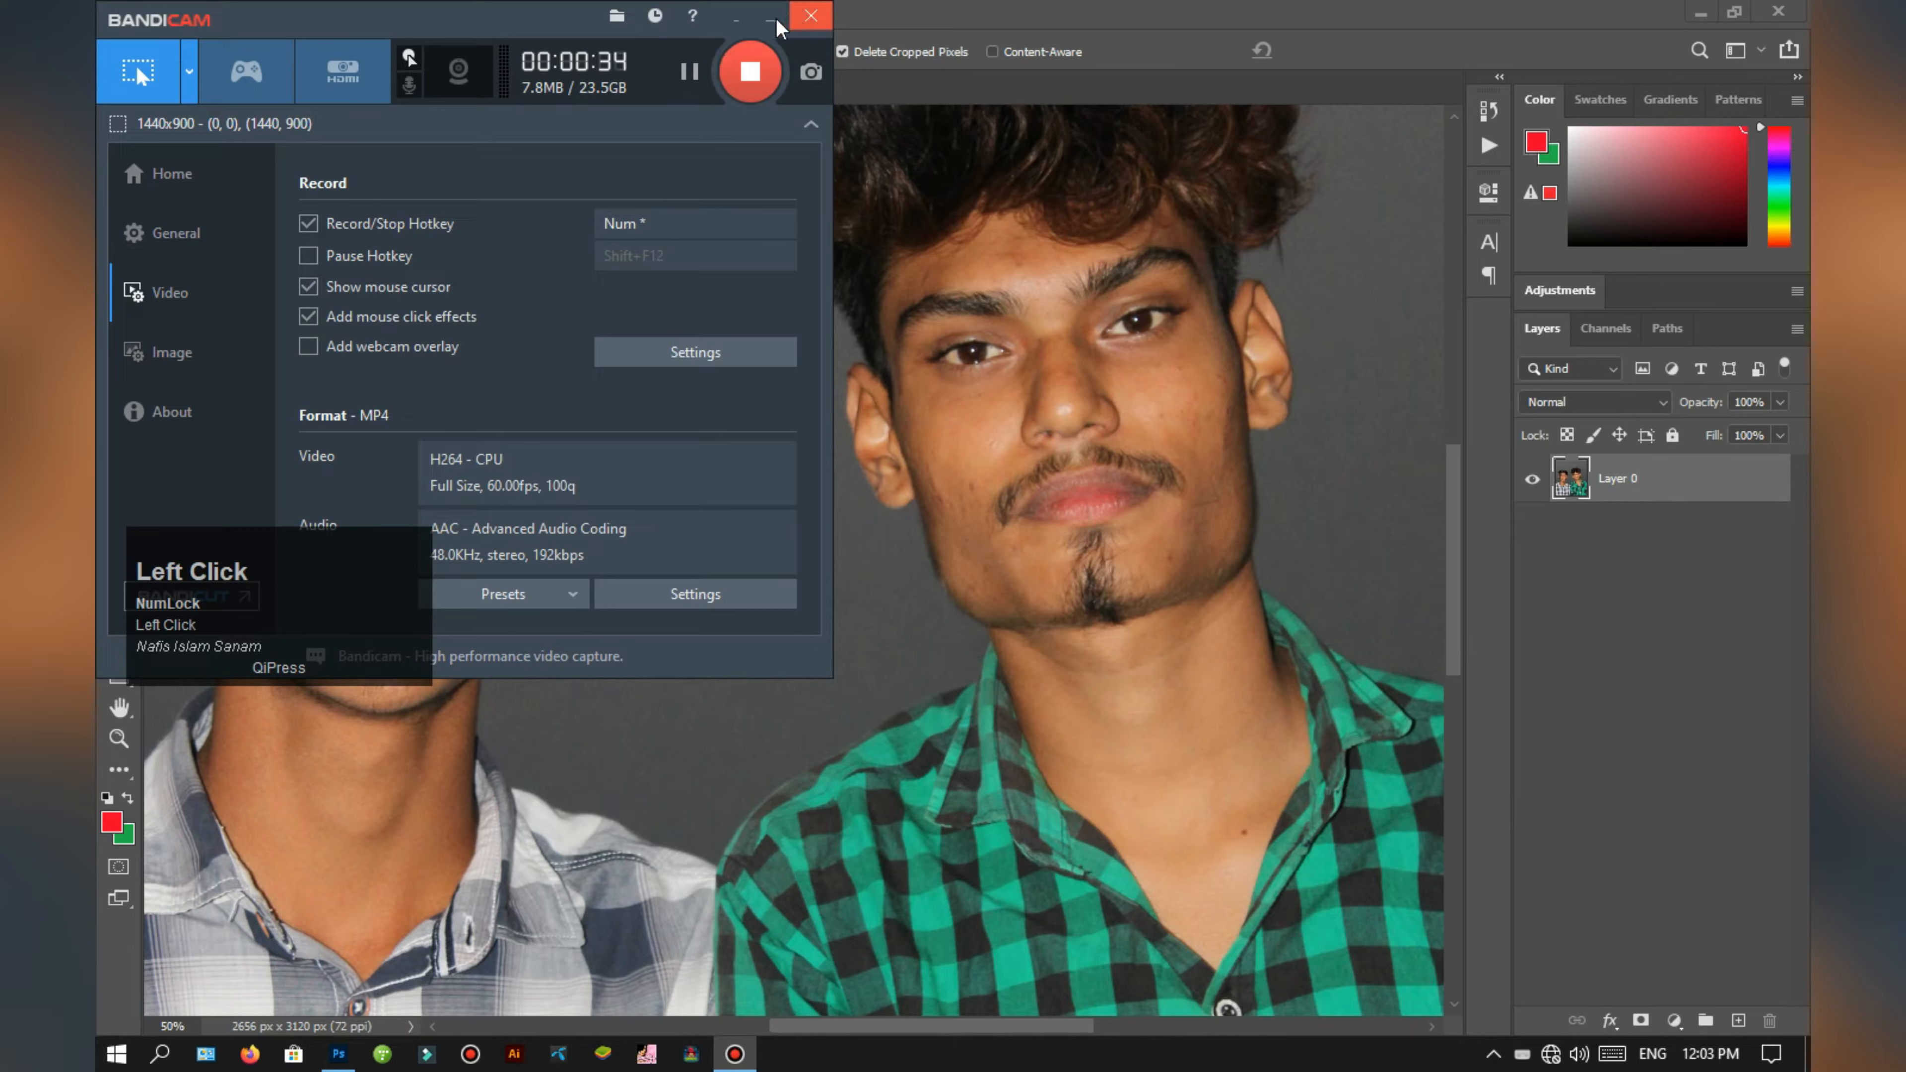
pyautogui.click(771, 18)
pyautogui.click(336, 611)
pyautogui.moveTo(338, 617); pyautogui.dragTo(1473, 951)
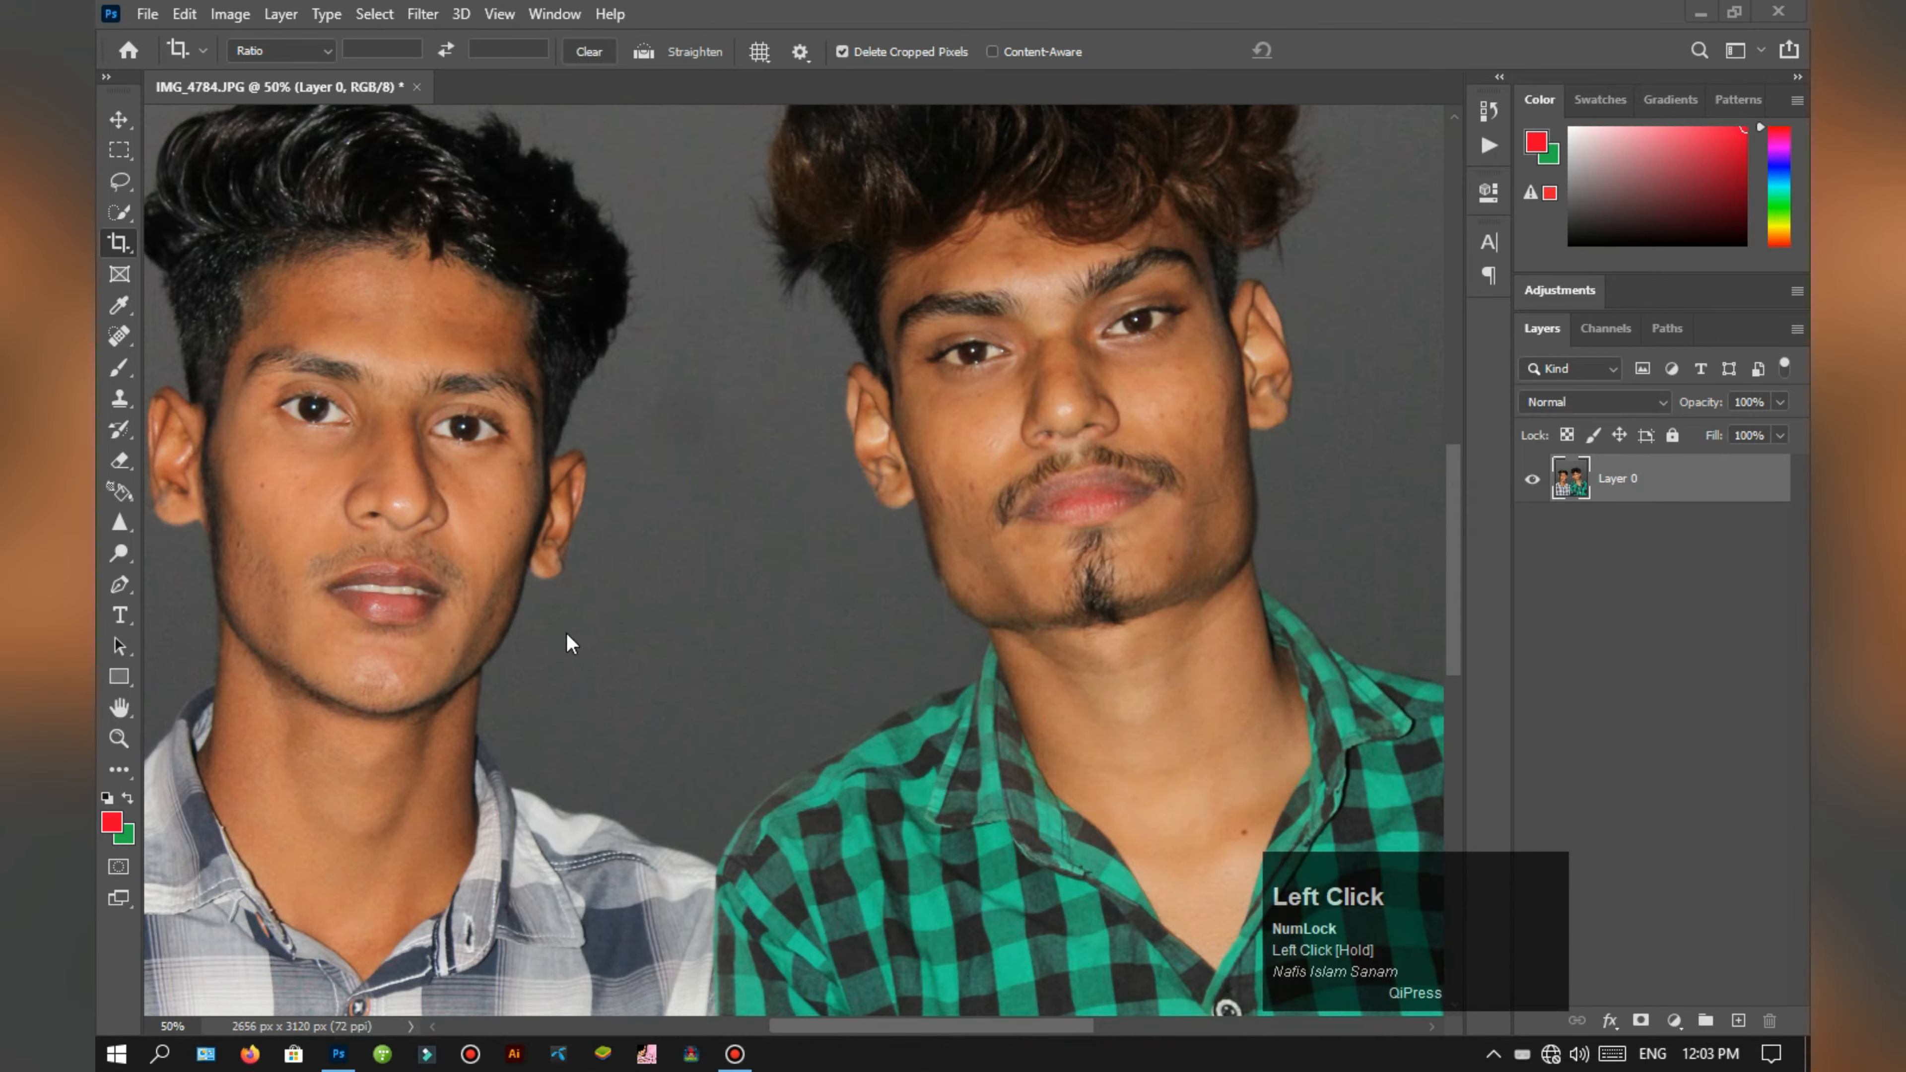
pyautogui.hotkey('ctrl', '-')
pyautogui.hotkey('ctrl', '+')
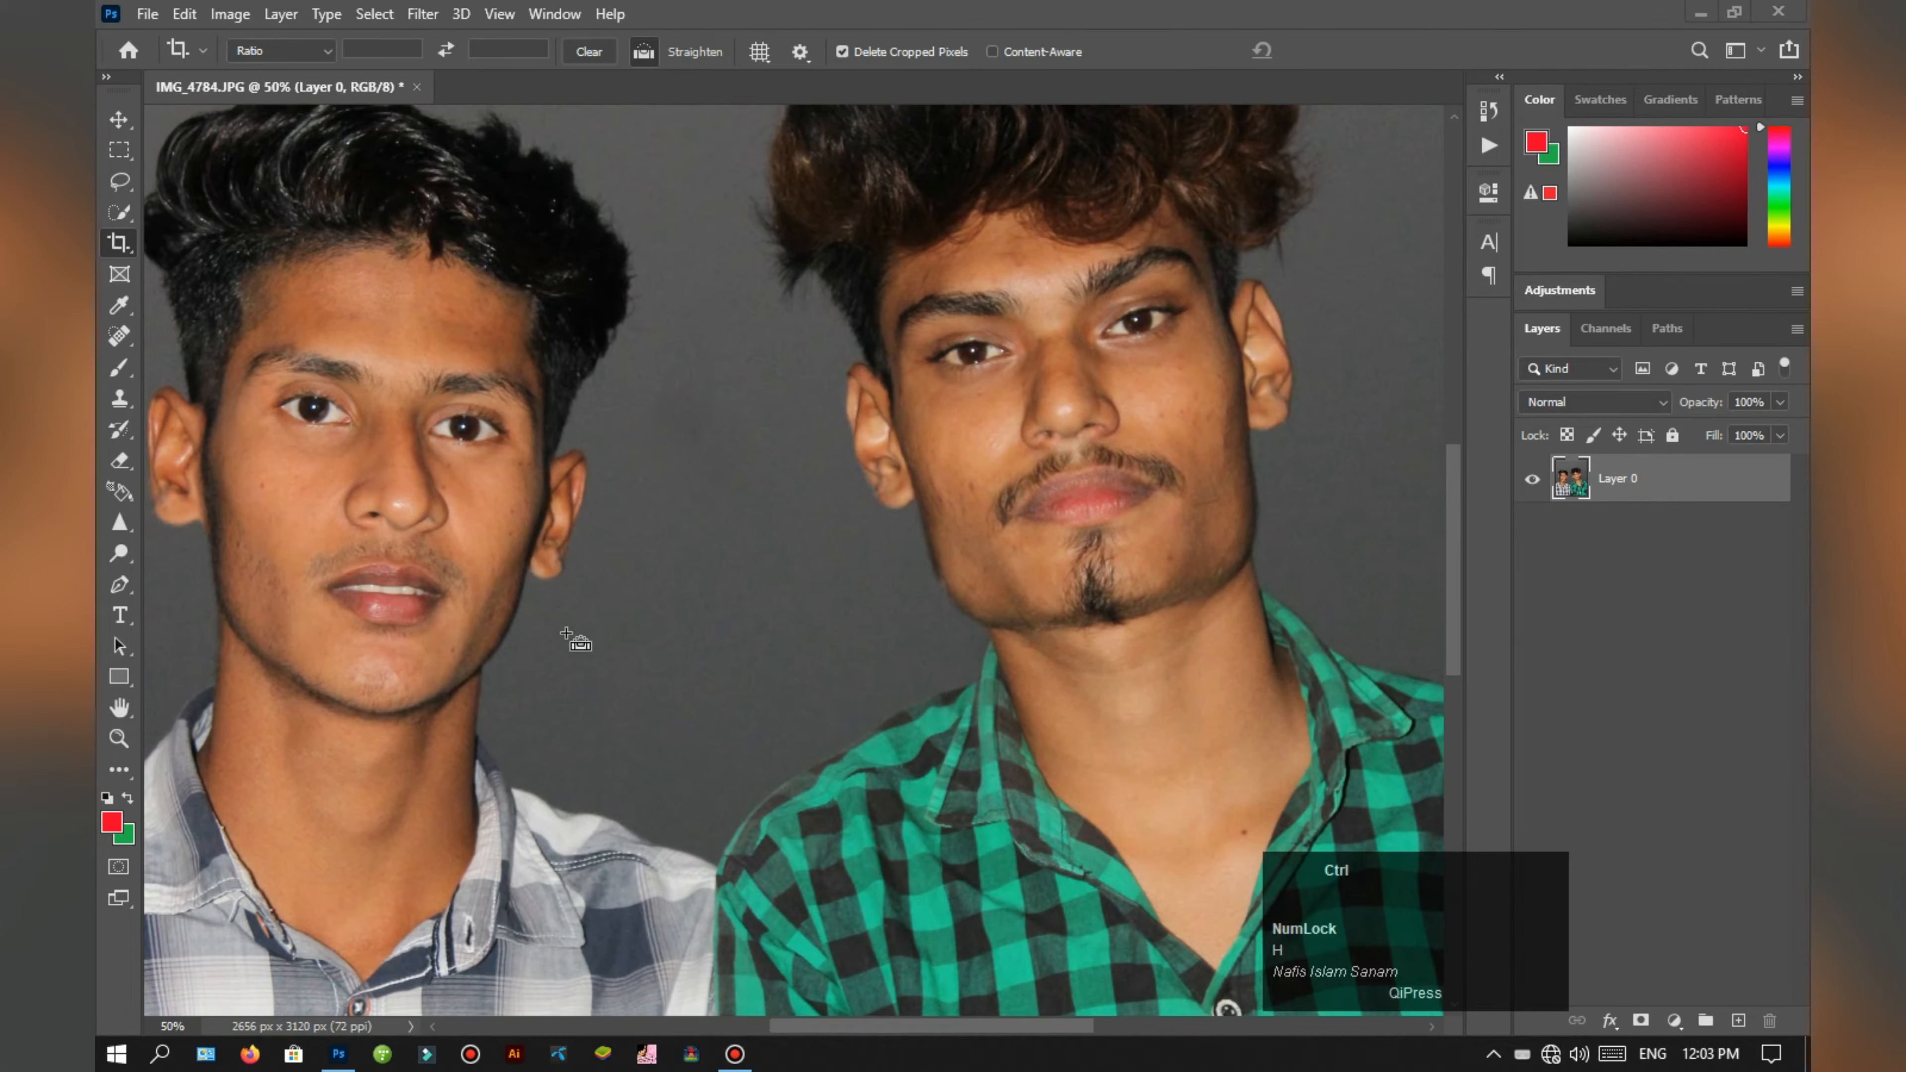
pyautogui.hotkey('ctrl', '-')
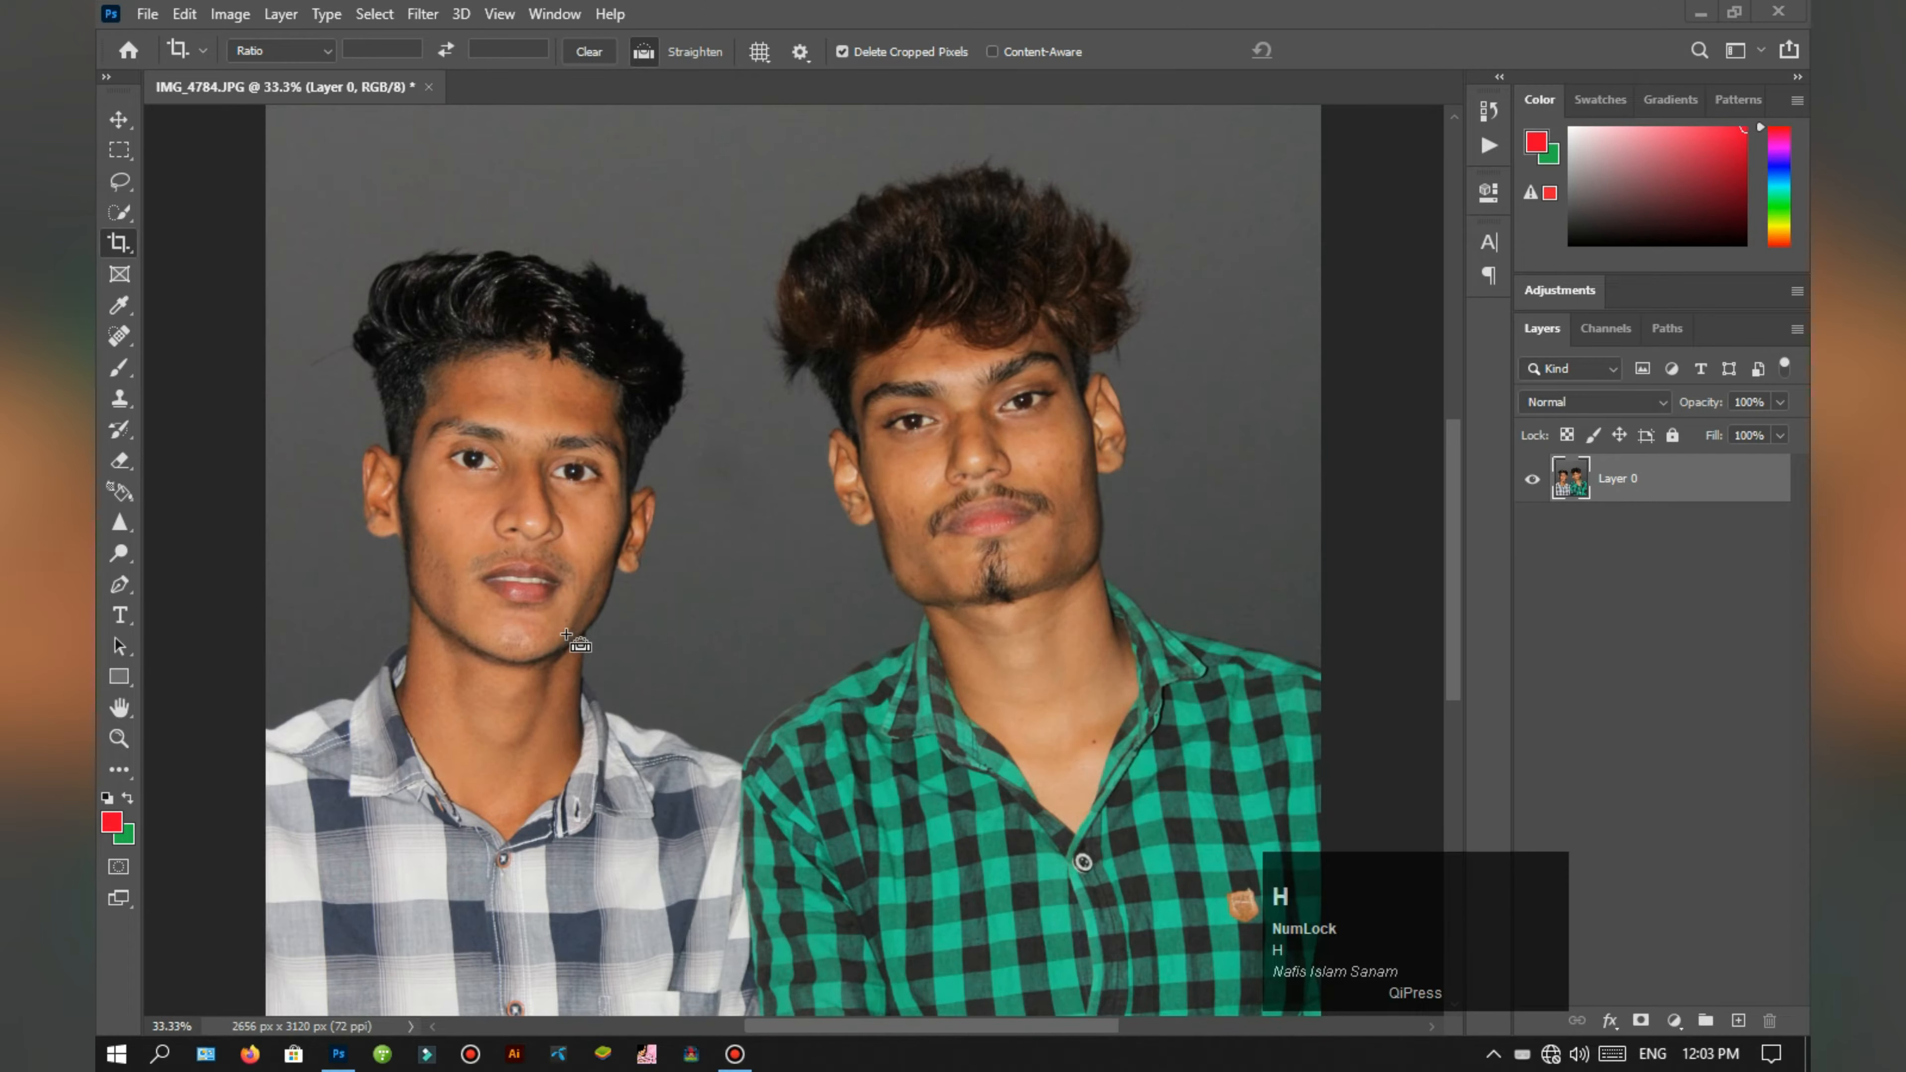
pyautogui.click(1286, 653)
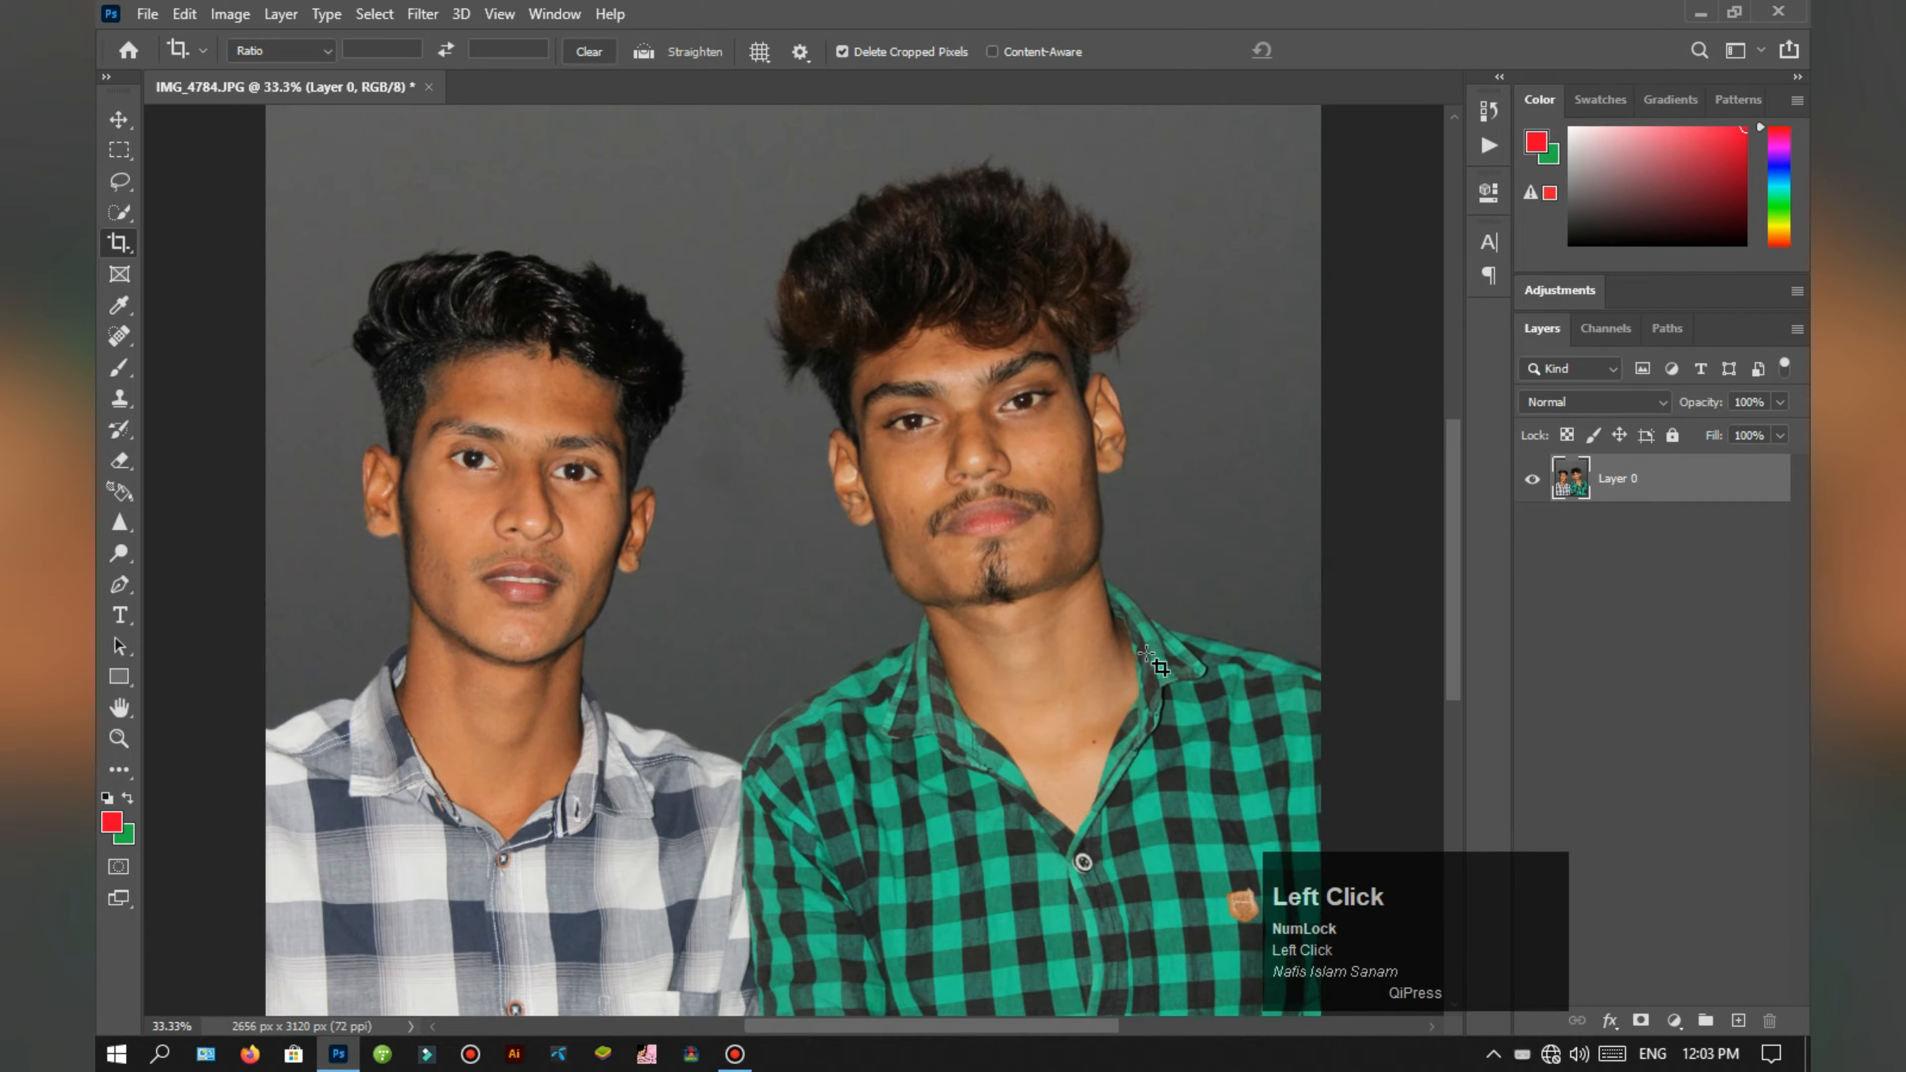
pyautogui.press('h')
pyautogui.hotkey('ctrl', '+')
pyautogui.hotkey('ctrl', '+')
pyautogui.hotkey('ctrl', '+')
pyautogui.hotkey('ctrl', '-')
pyautogui.hotkey('ctrl', '-')
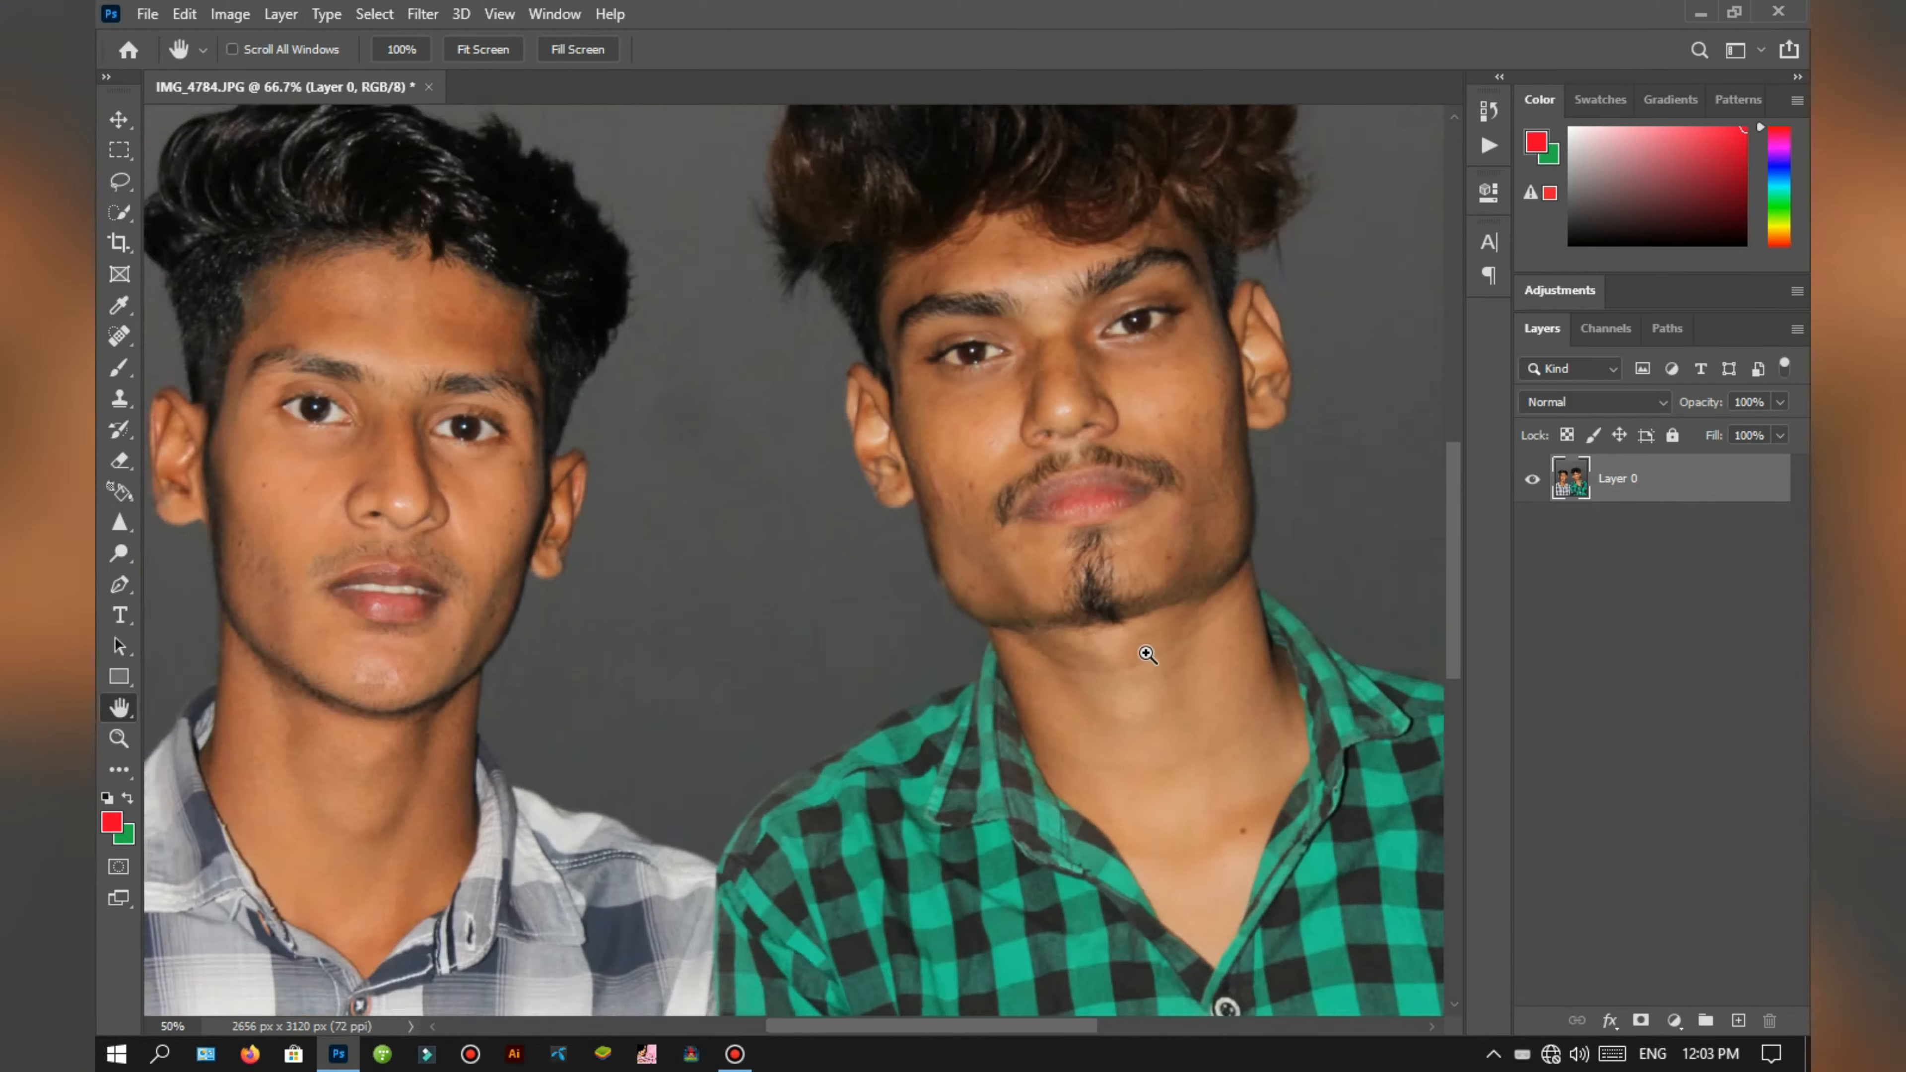
pyautogui.hotkey('ctrl', '-')
pyautogui.hotkey('ctrl', '+')
pyautogui.hotkey('ctrl', '+')
# Step: Duplicate Layer 0 and apply a High Pass filter with a 0.5-pixel radius to the copy
pyautogui.click(1172, 624)
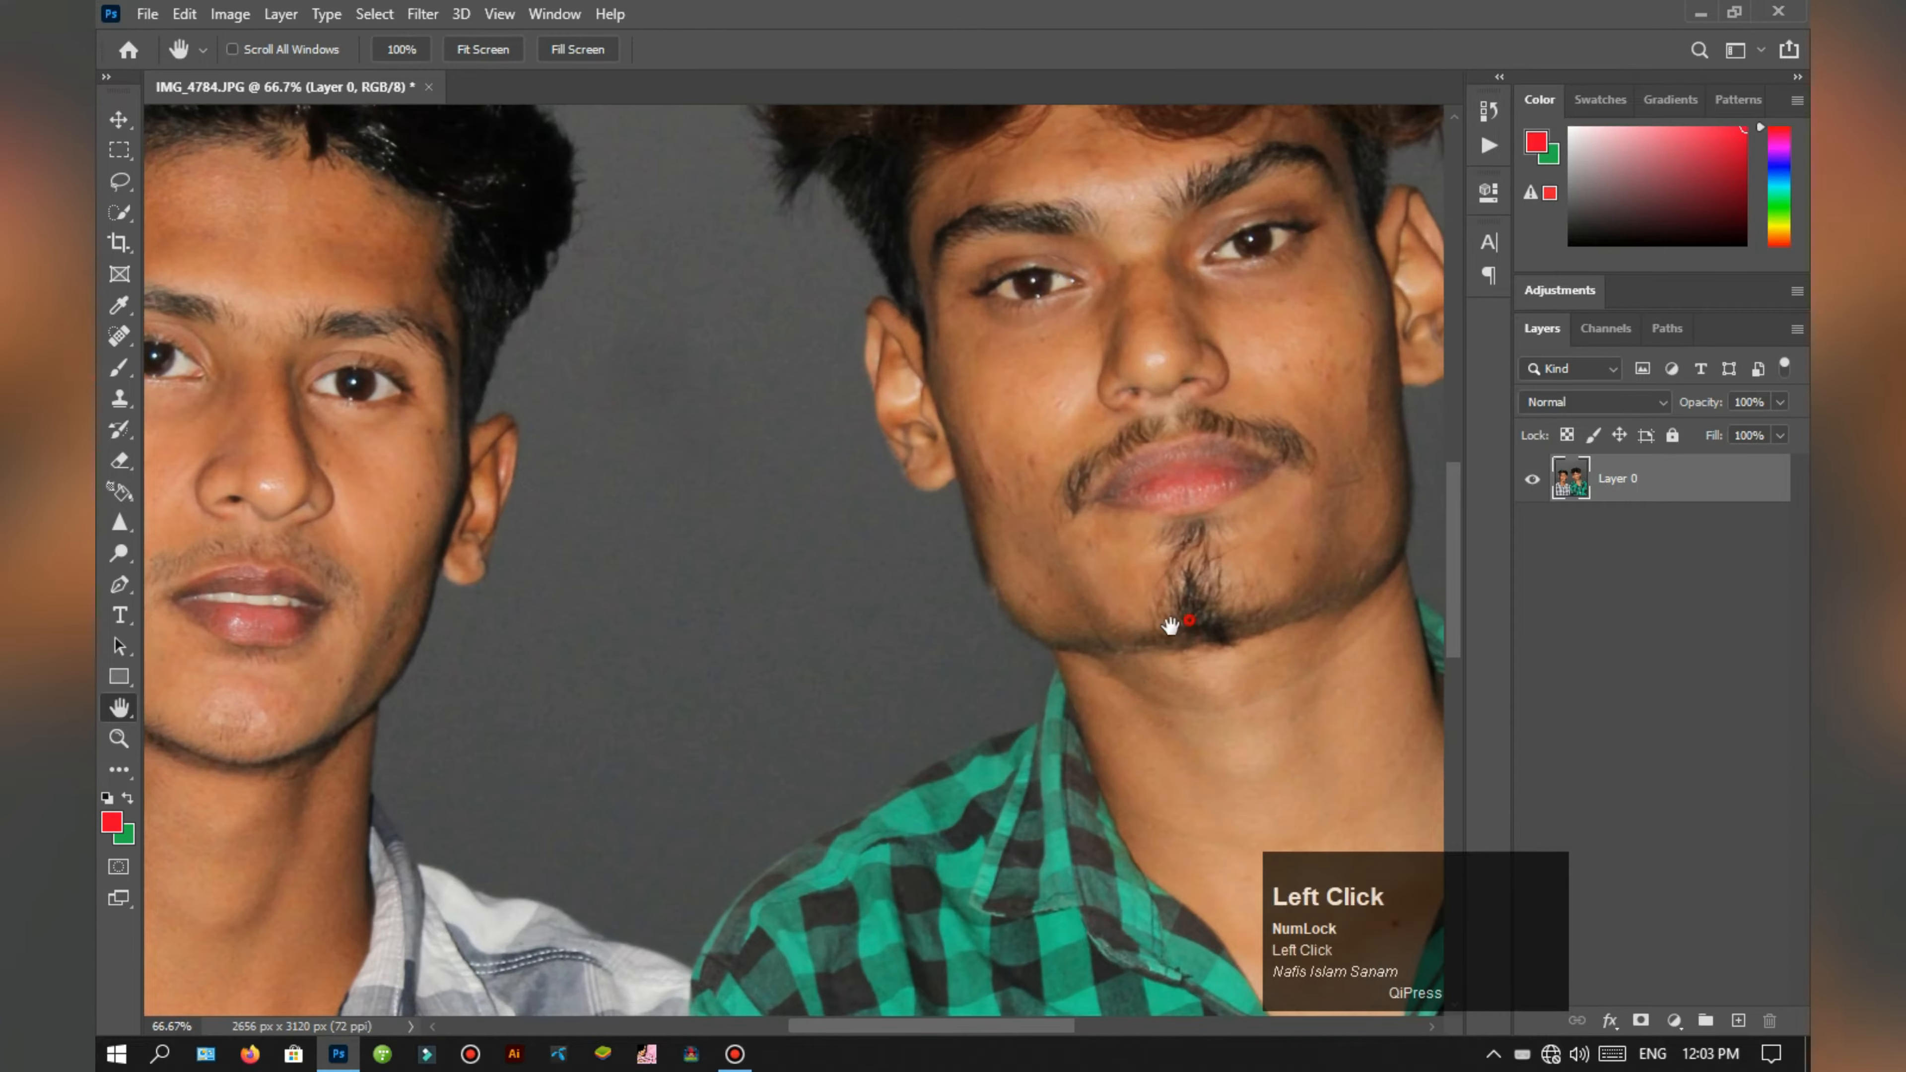
pyautogui.moveTo(1170, 626); pyautogui.dragTo(957, 717)
pyautogui.hotkey('ctrl', '+')
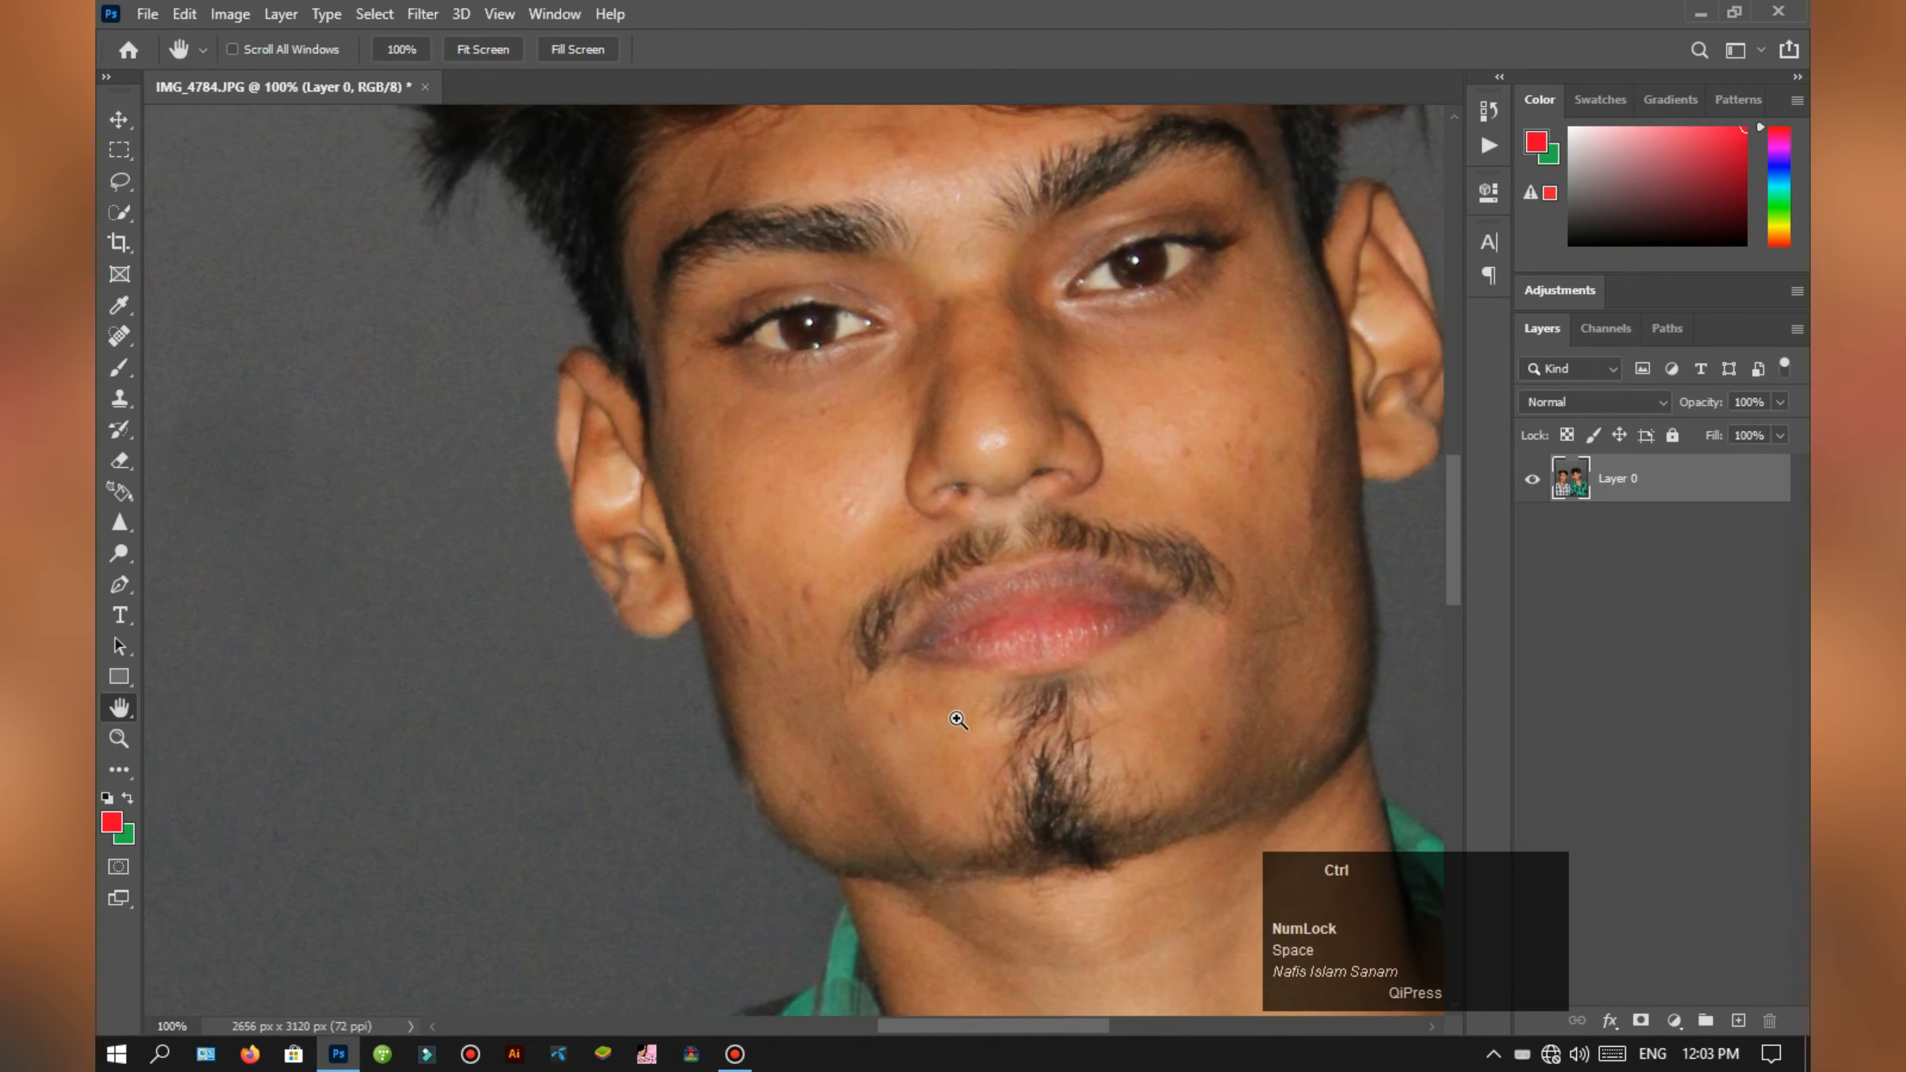
pyautogui.hotkey('ctrl', 'j')
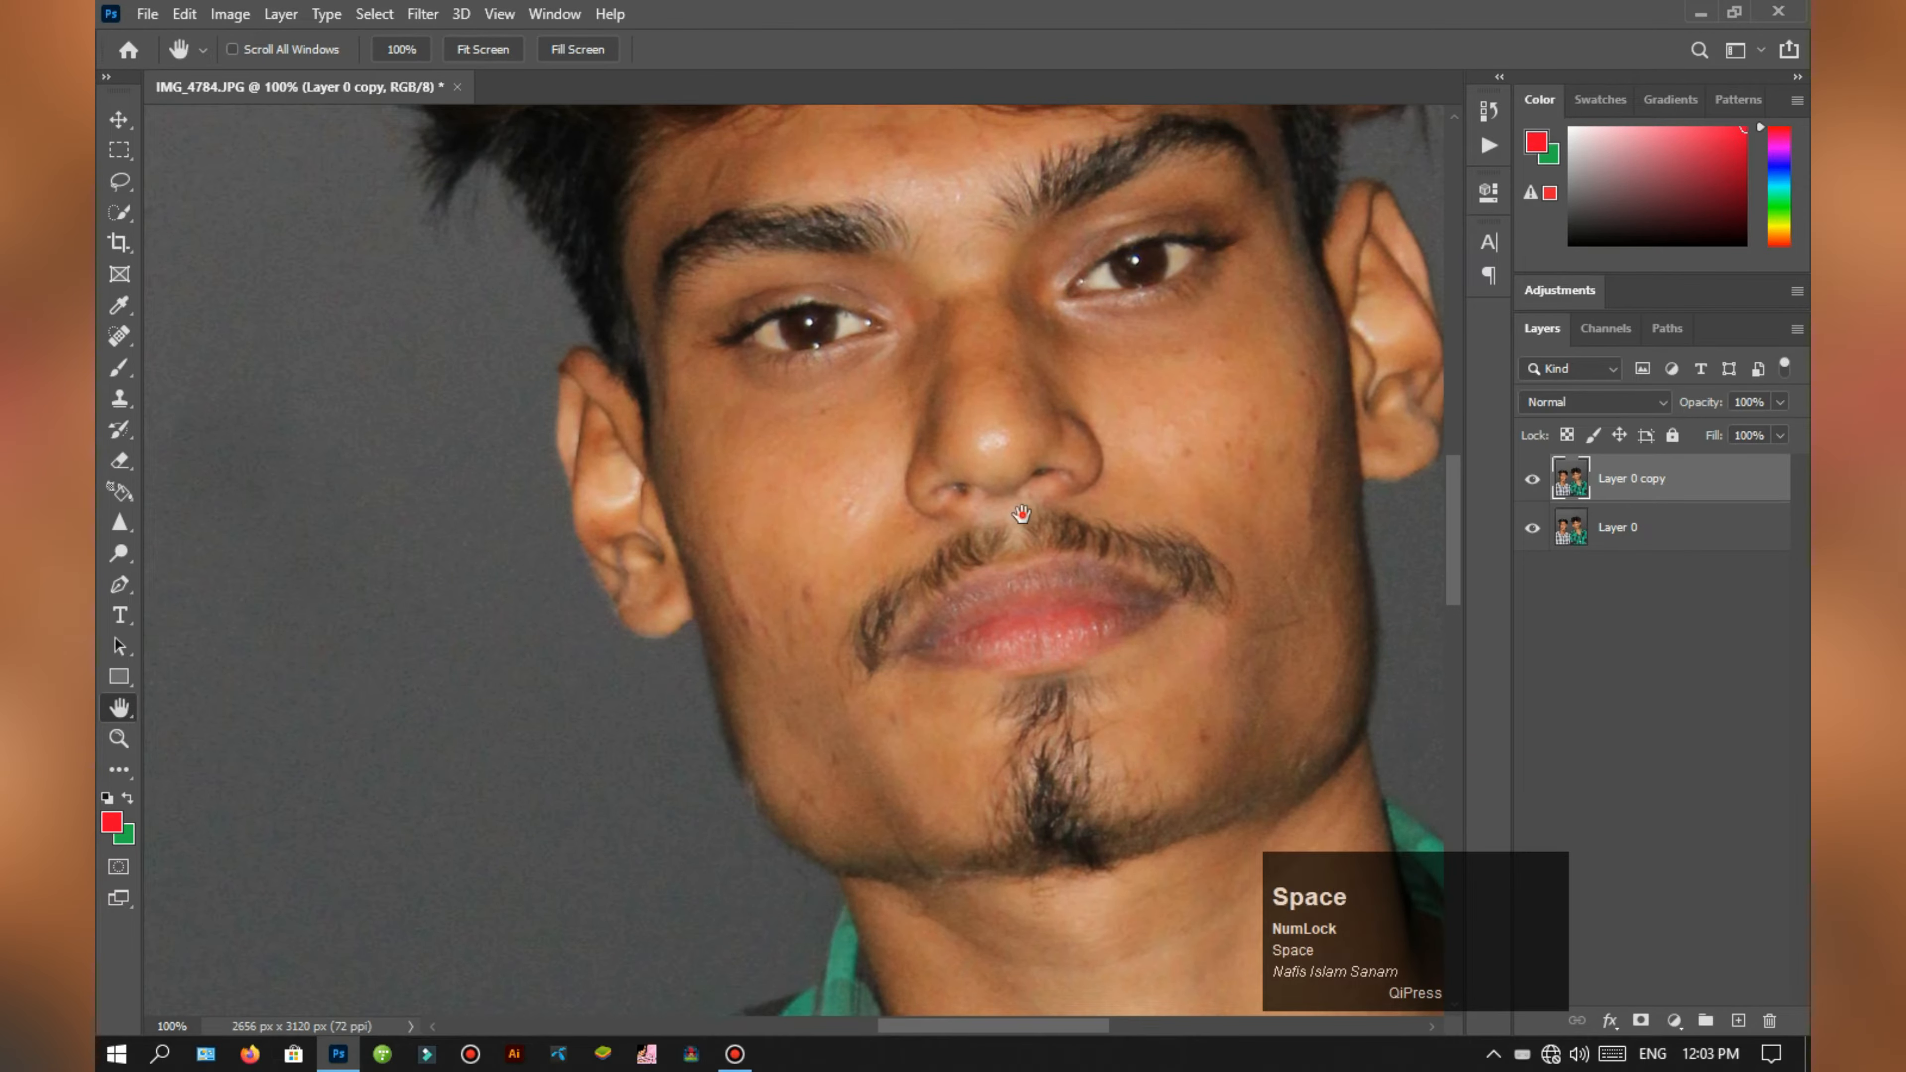
pyautogui.moveTo(1028, 482); pyautogui.dragTo(994, 620)
pyautogui.click(423, 13)
pyautogui.moveTo(472, 525)
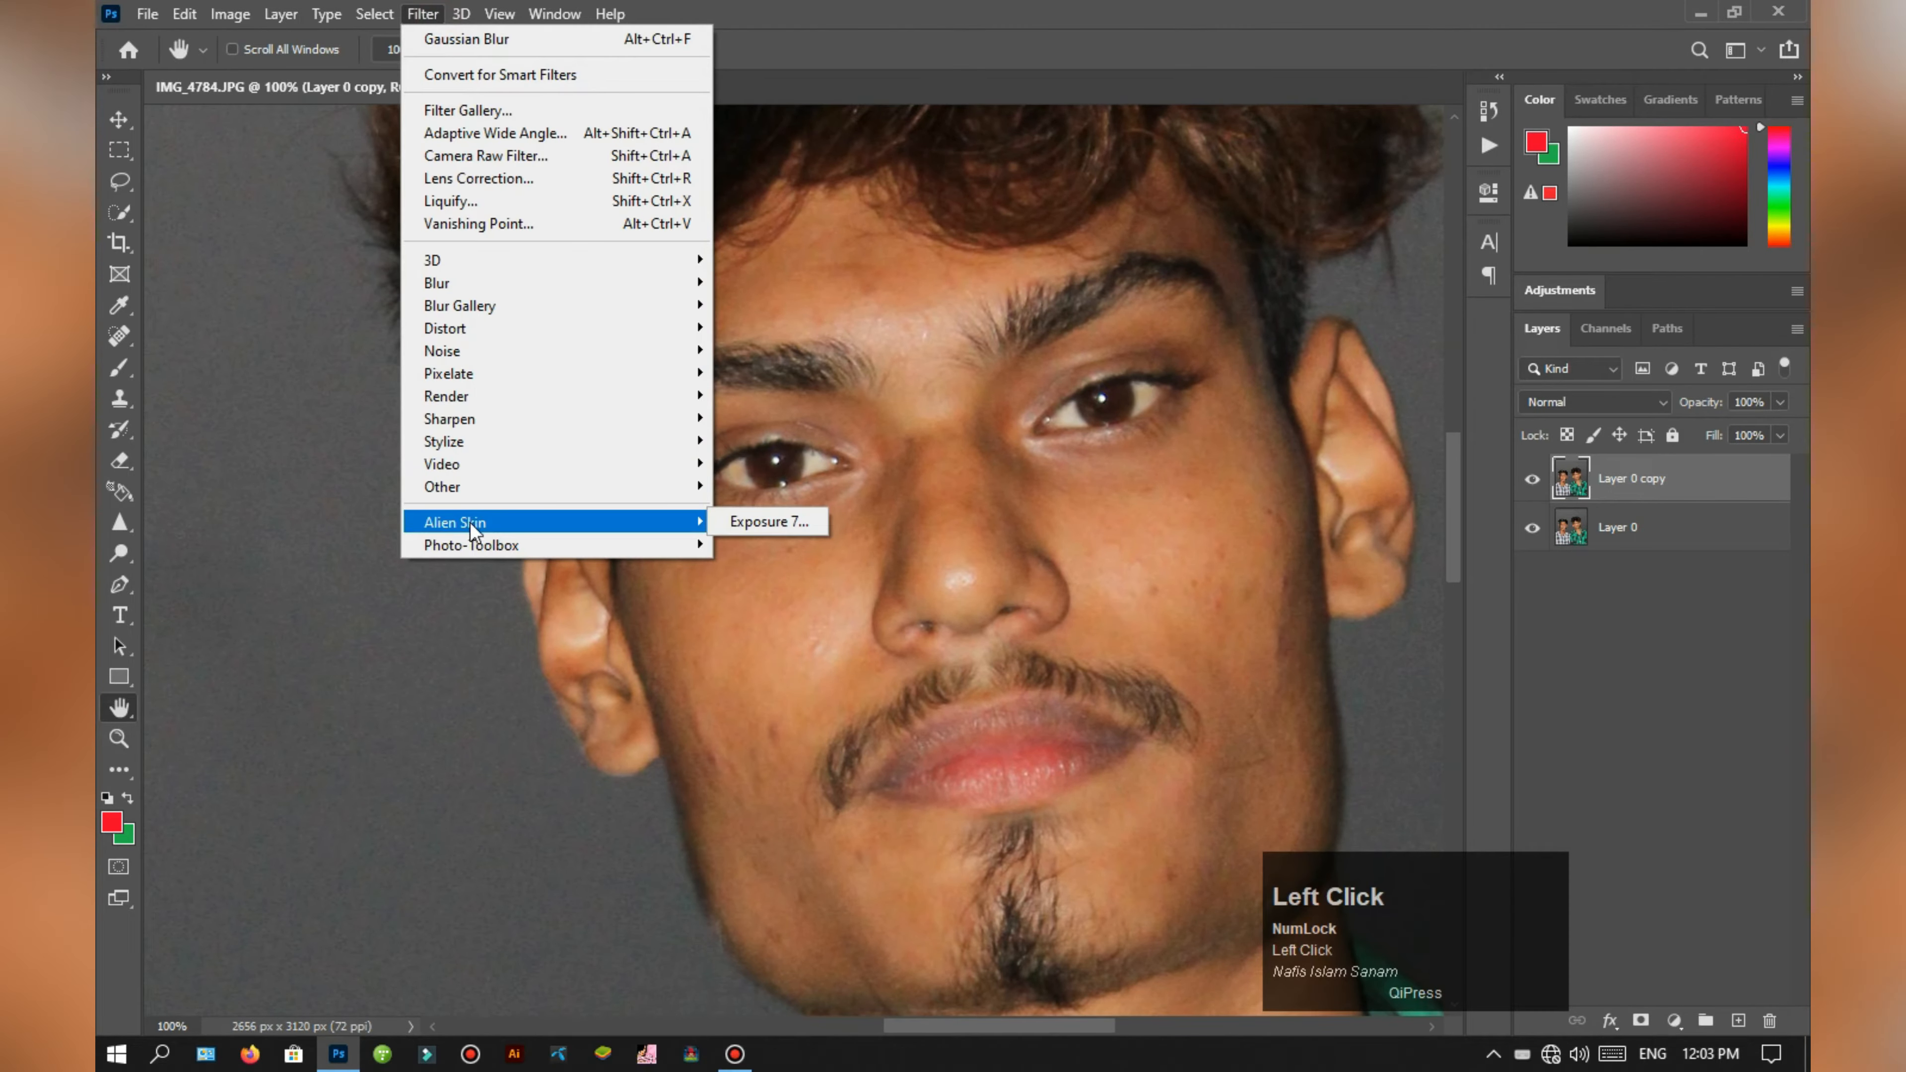
pyautogui.moveTo(675, 486)
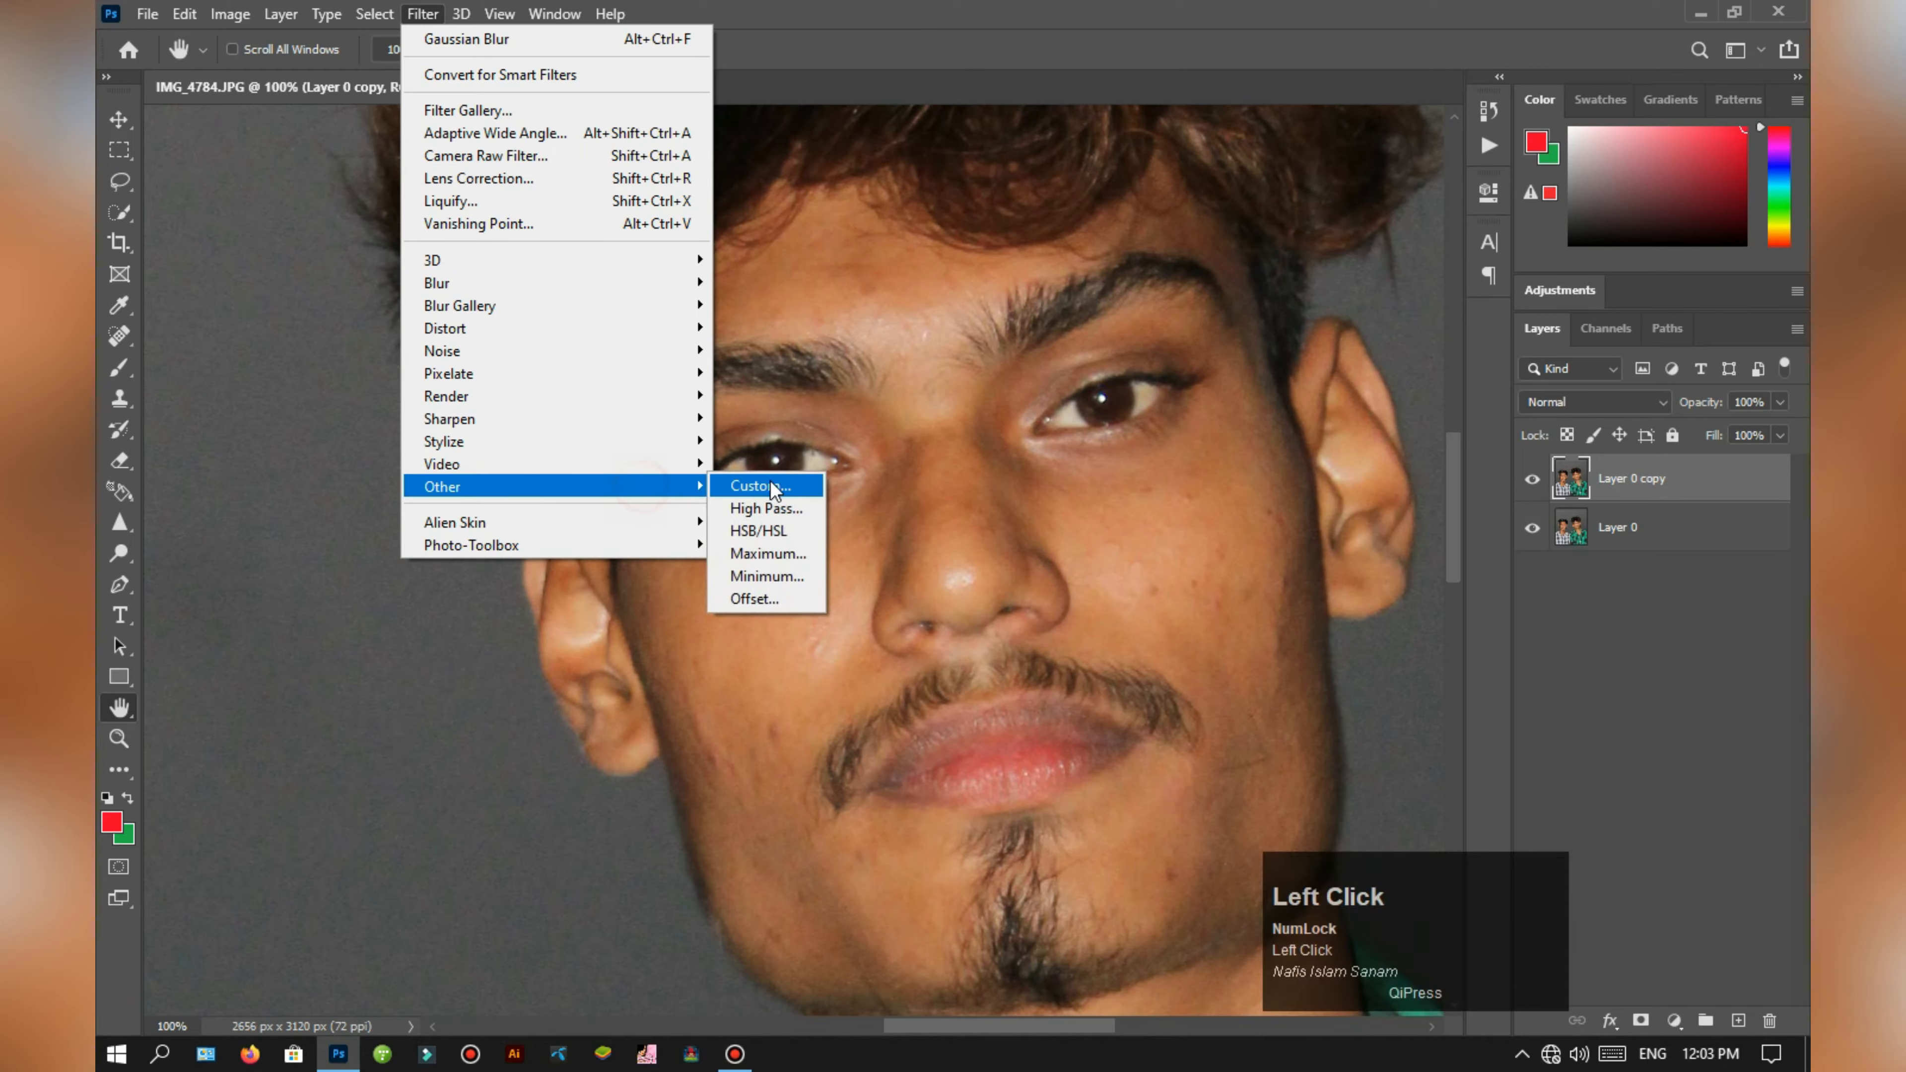
pyautogui.click(766, 508)
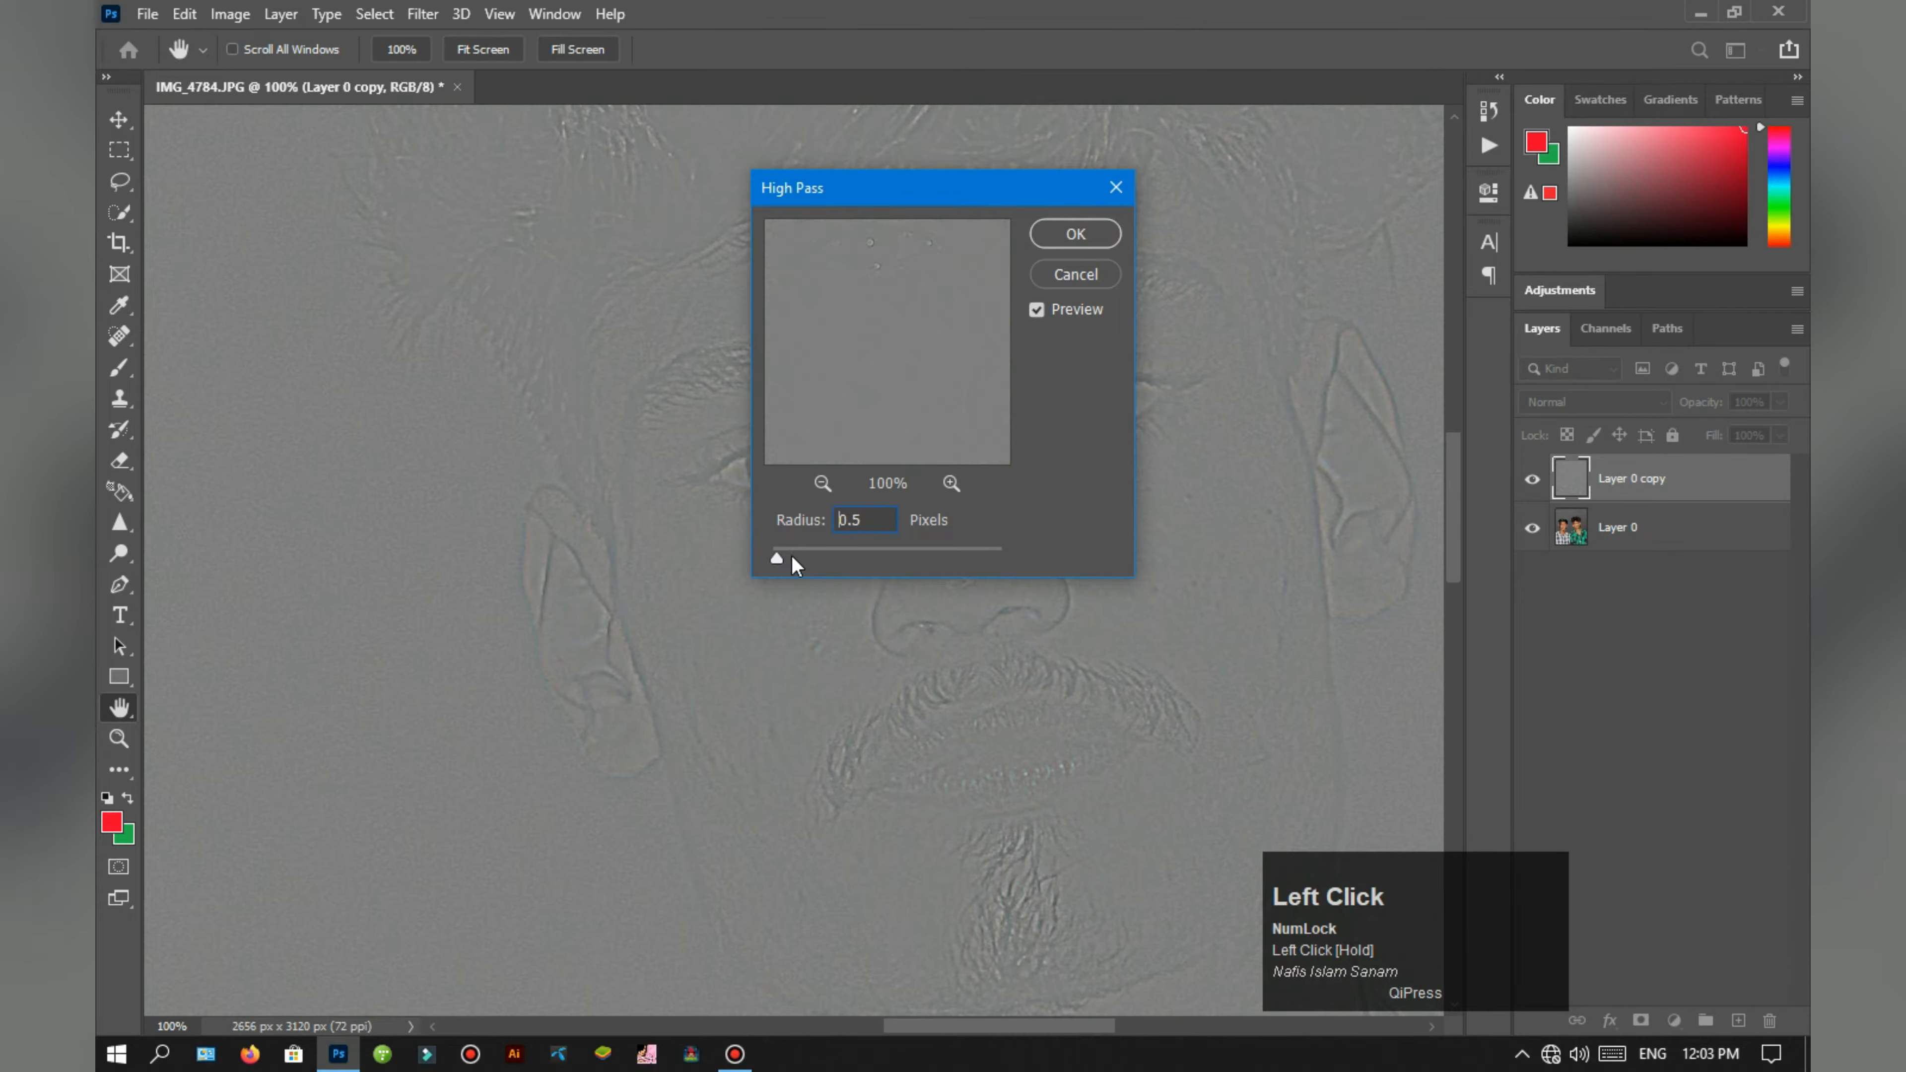
pyautogui.click(1081, 237)
# Step: Set the high-pass layer's blend mode to Linear Light and merge it into Layer 0
pyautogui.click(1625, 406)
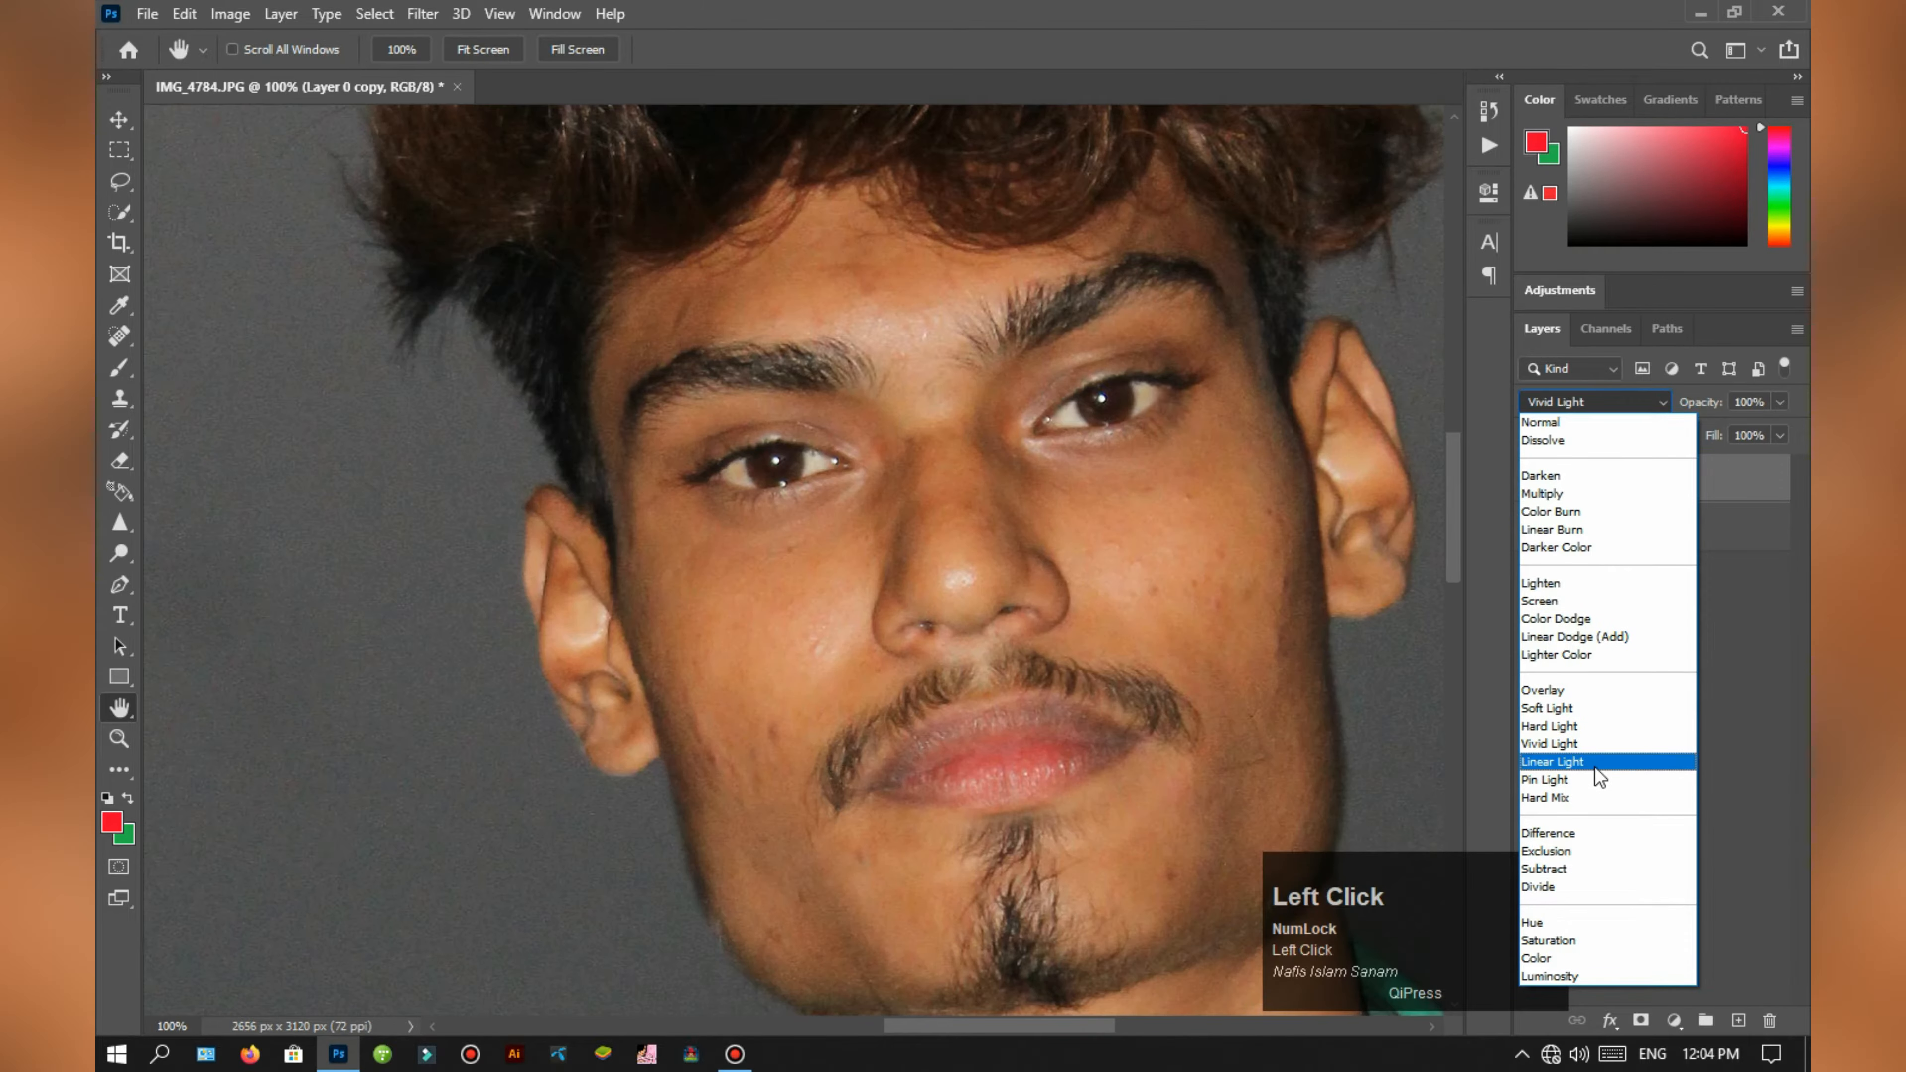
pyautogui.click(1592, 766)
pyautogui.hotkey('ctrl', '-')
pyautogui.hotkey('ctrl', '-')
pyautogui.hotkey('ctrl', '-')
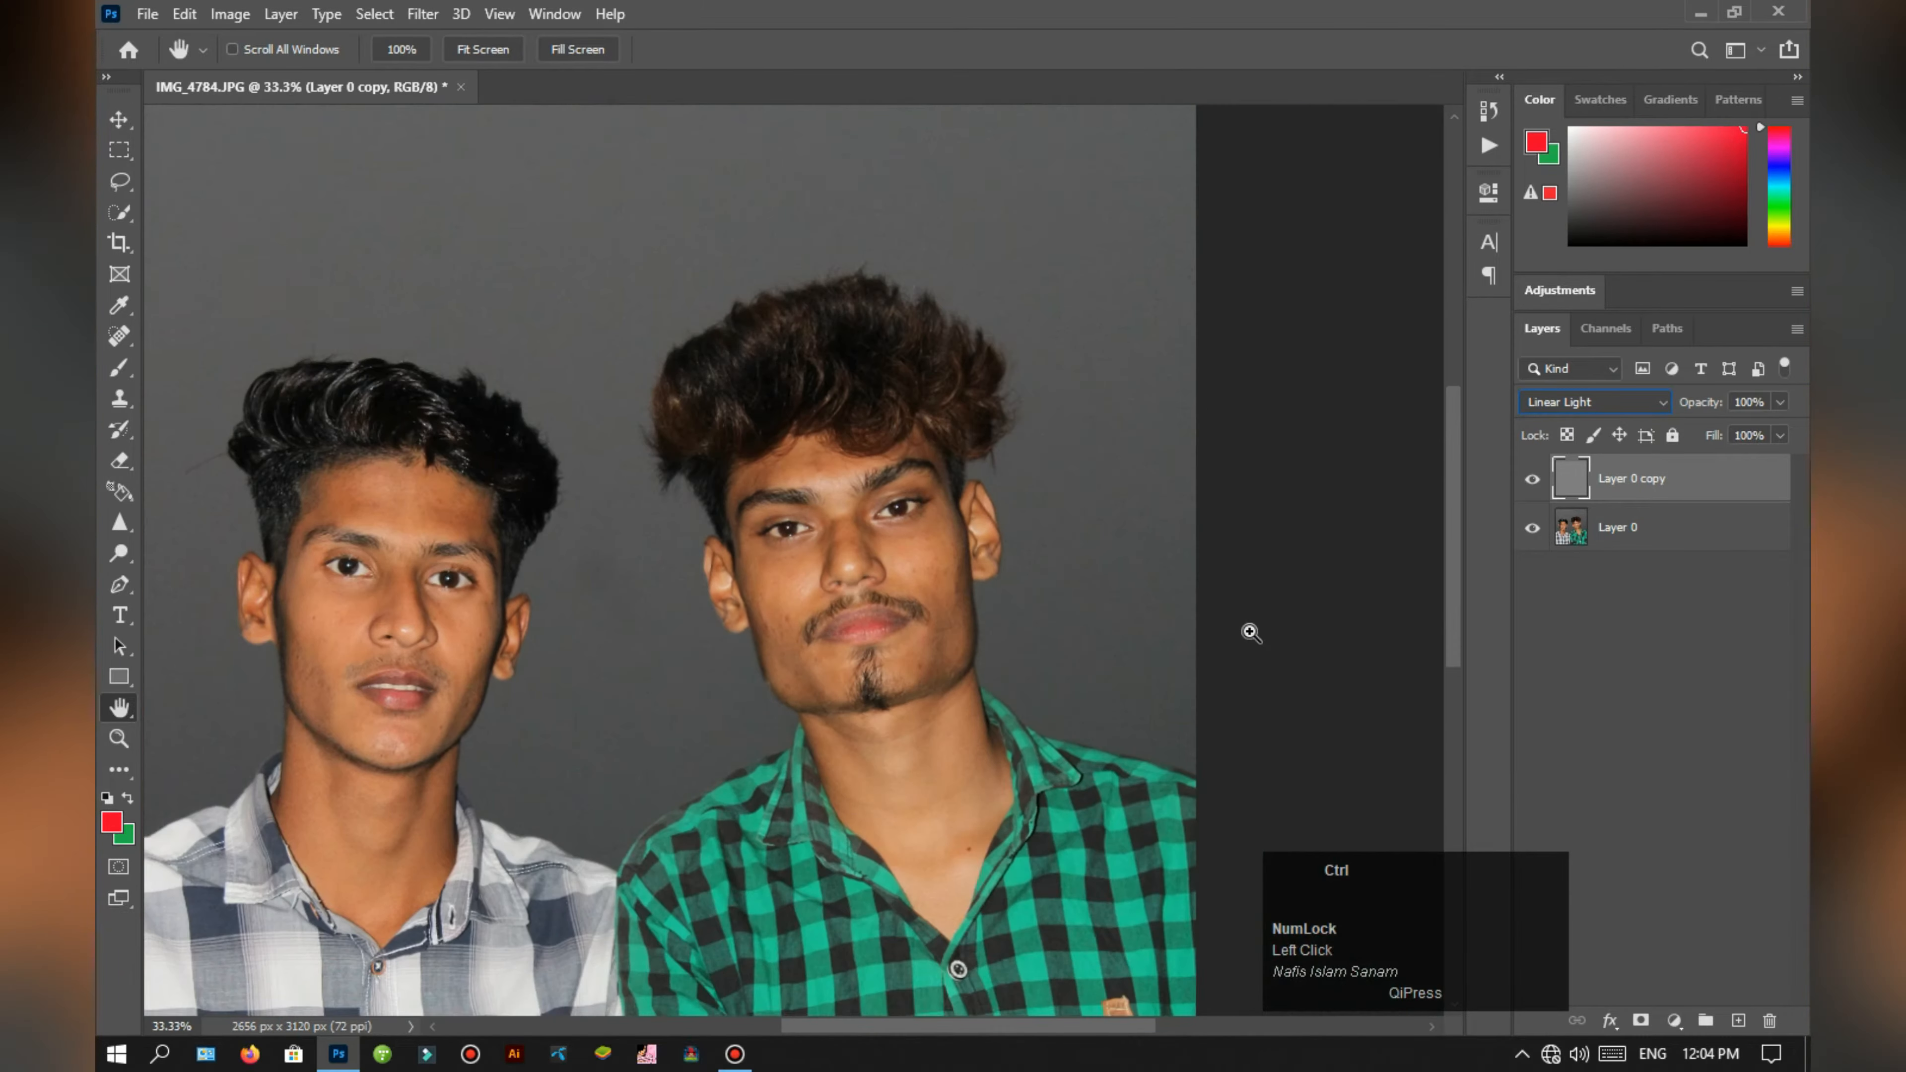
pyautogui.hotkey('ctrl', '+')
pyautogui.hotkey('ctrl', '+')
pyautogui.hotkey('ctrl', '+')
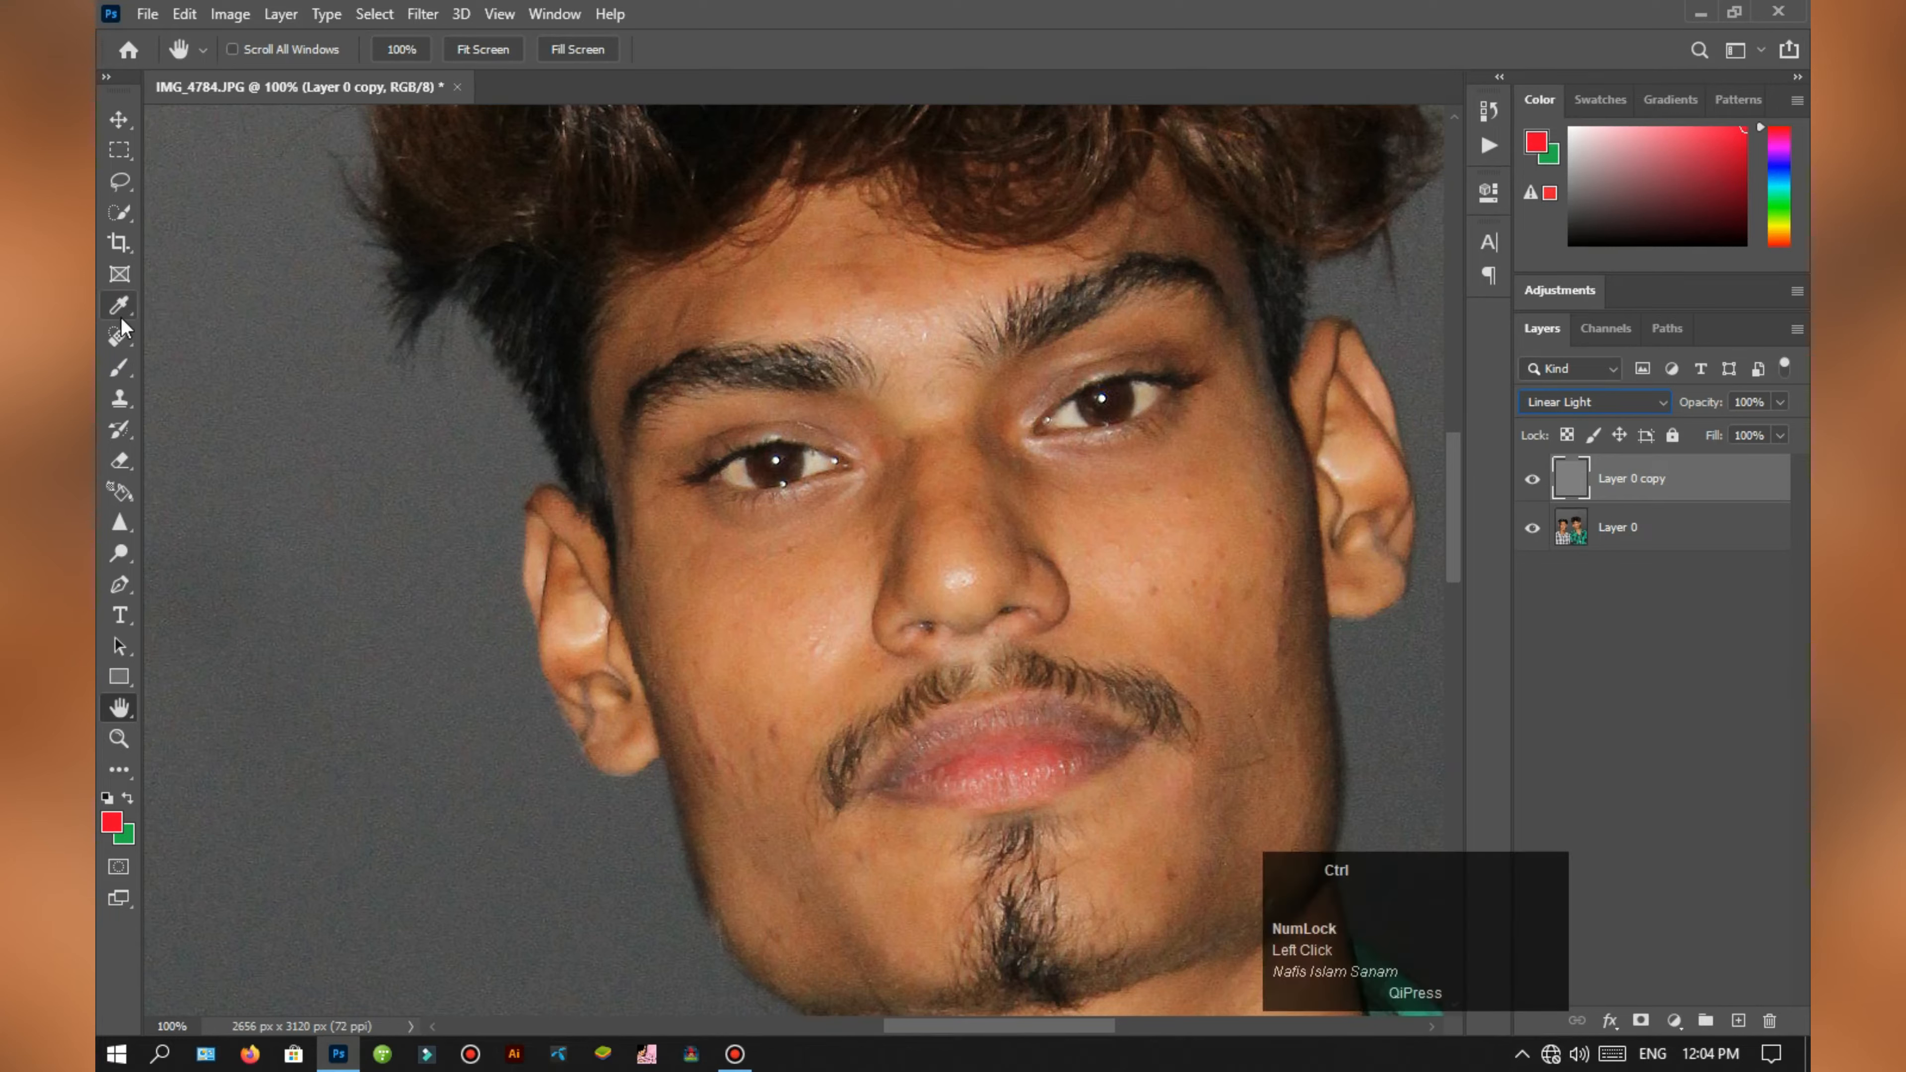
pyautogui.hotkey('ctrl', 'e')
# Step: Duplicate the merged layer and remove blemishes from the cheek of the man in the green shirt with the Spot Healing Brush
pyautogui.hotkey('ctrl', 'j')
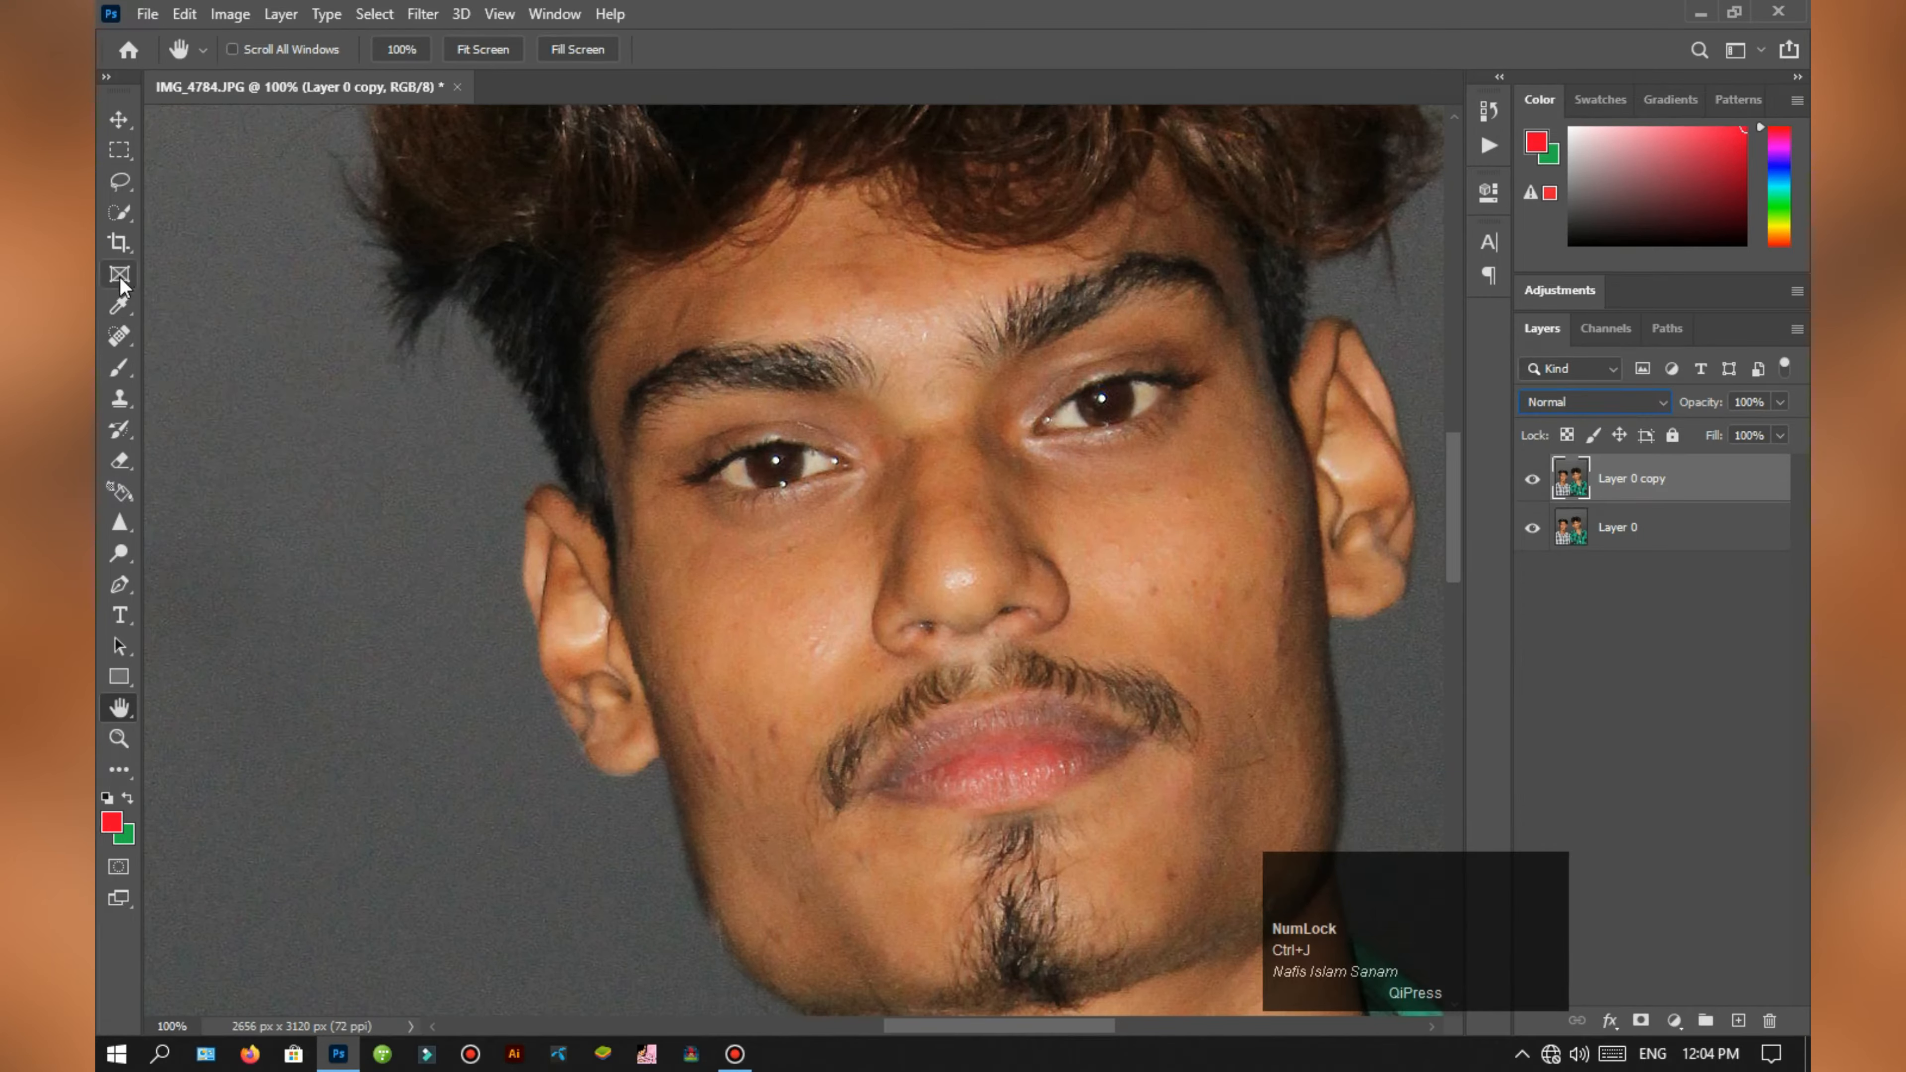
pyautogui.rightClick(118, 336)
pyautogui.click(183, 335)
pyautogui.hotkey('ctrl', '+')
pyautogui.press('space')
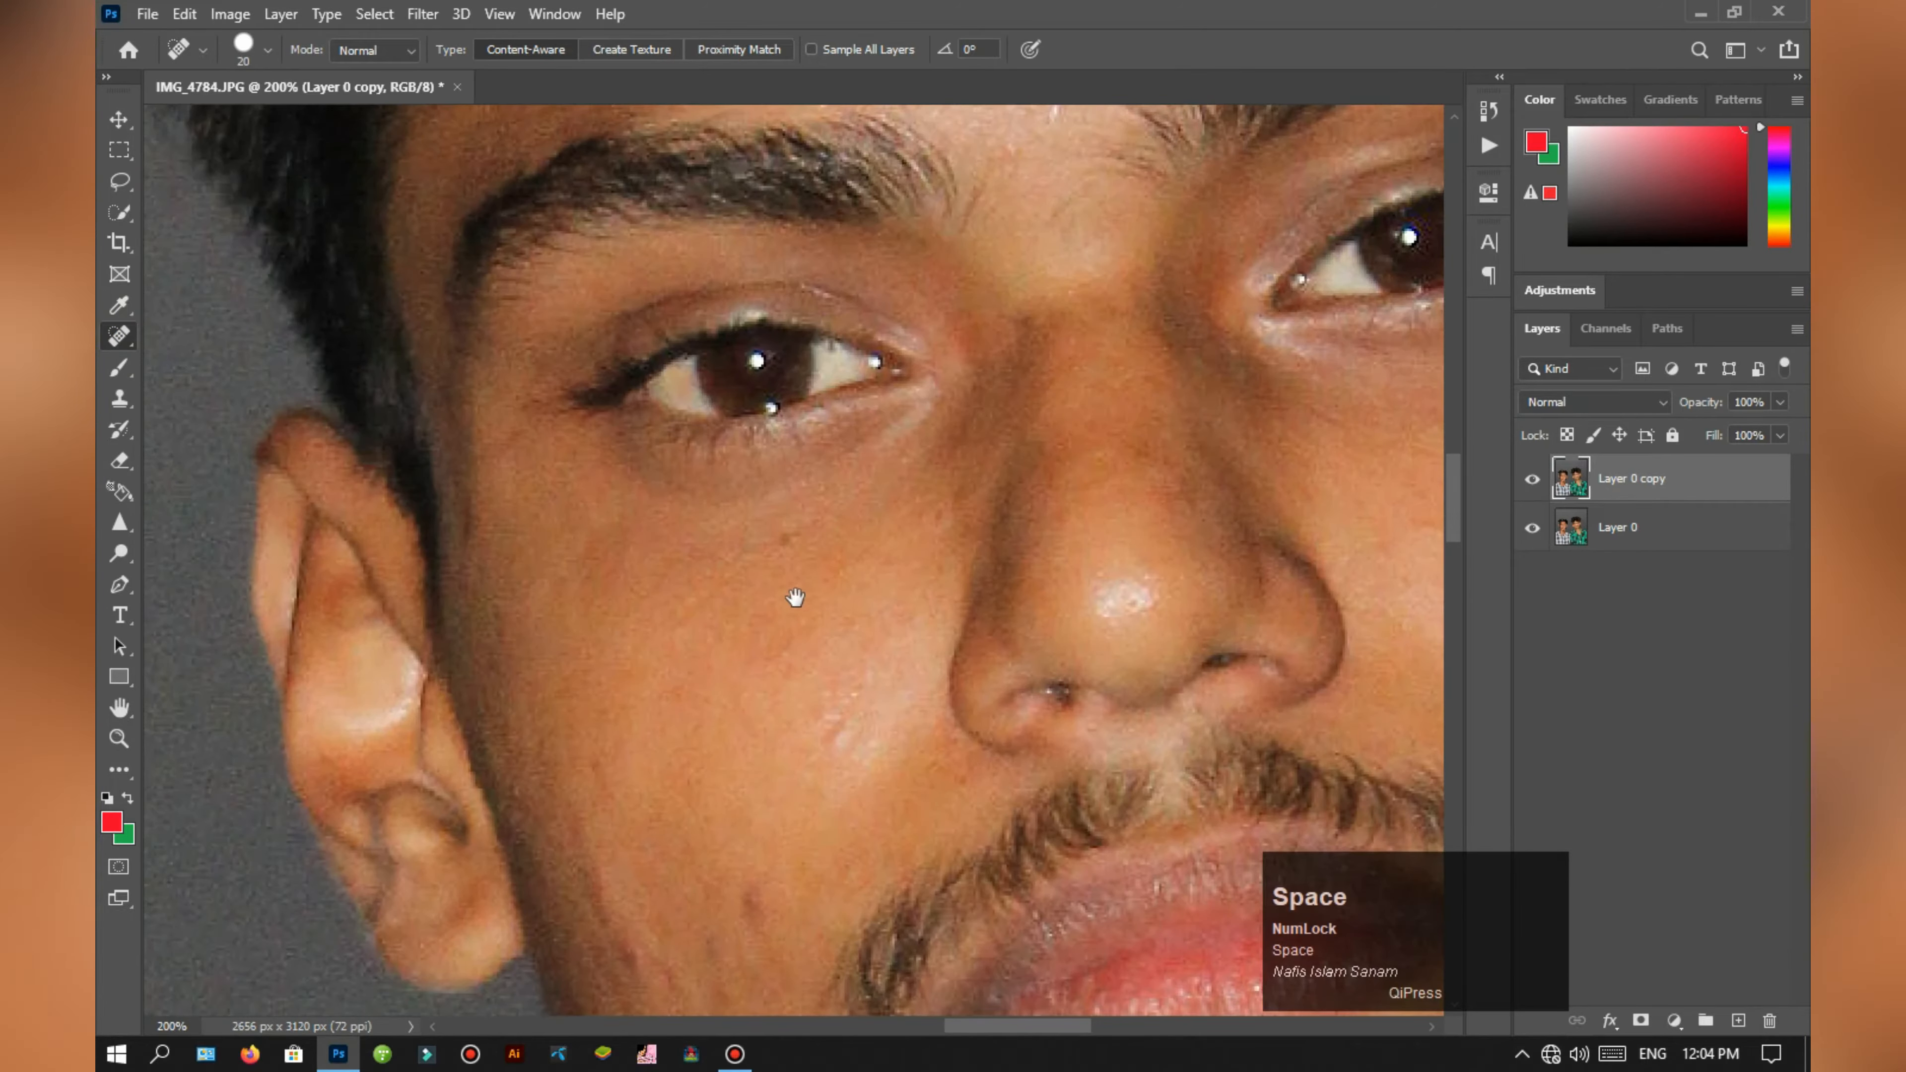
pyautogui.moveTo(762, 612); pyautogui.dragTo(917, 263)
pyautogui.click(900, 548)
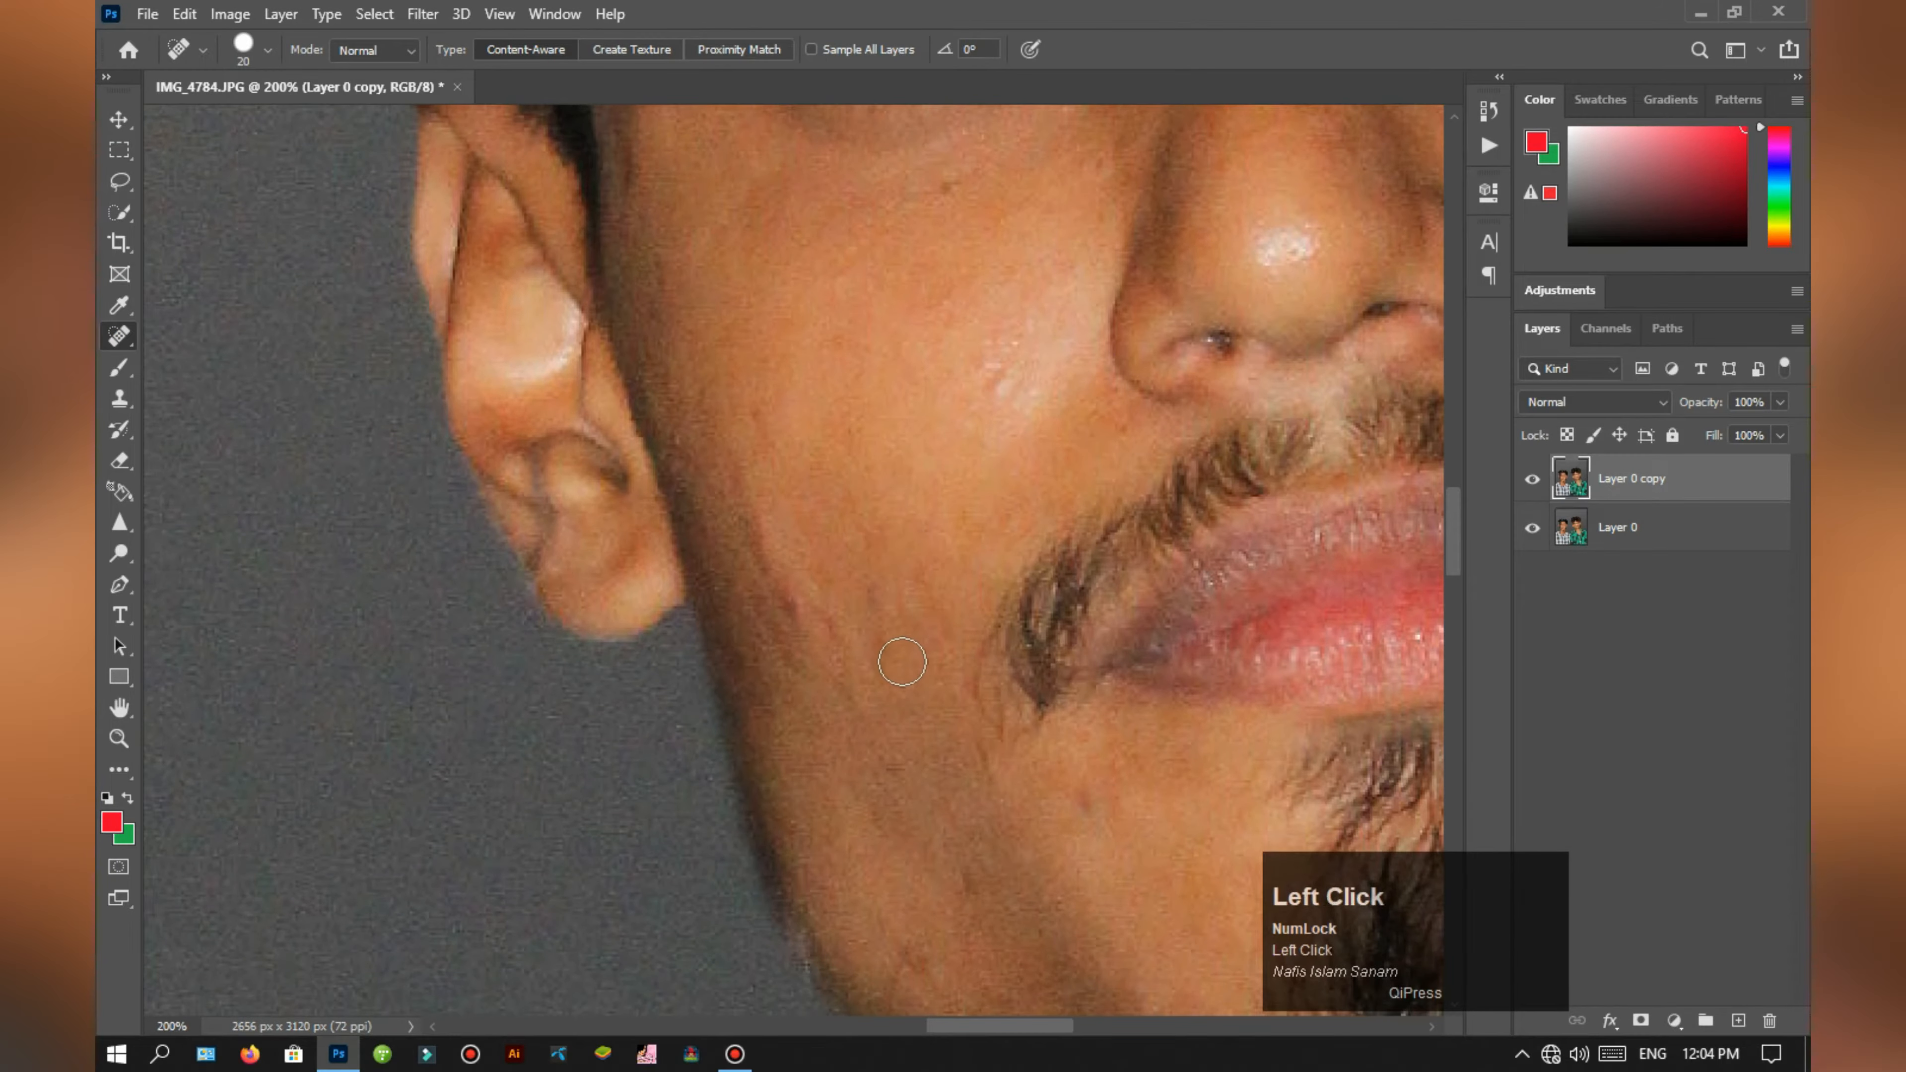
pyautogui.hotkey('ctrl', '-')
pyautogui.hotkey('ctrl', '-')
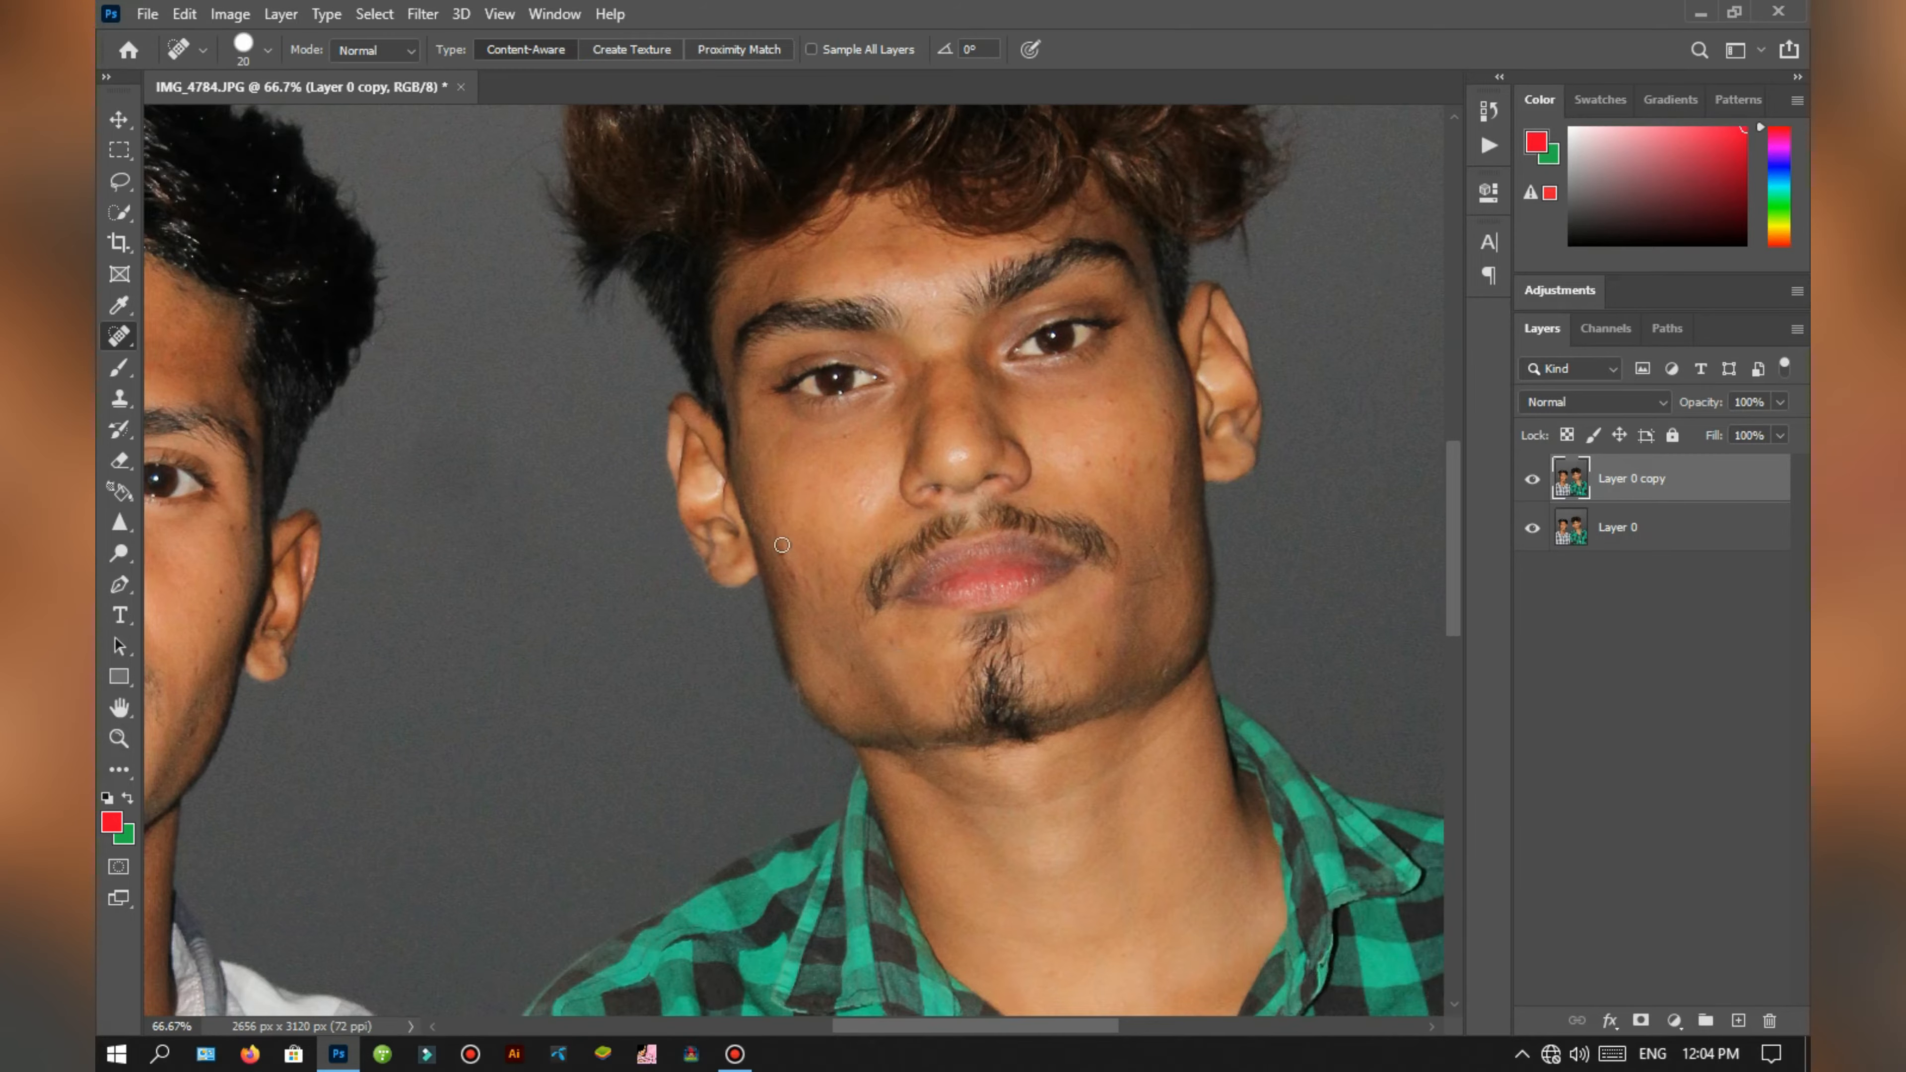
pyautogui.click(794, 583)
# Step: Heal the skin spots on the face and forehead of the man in the white checked shirt
pyautogui.hotkey('ctrl', '+')
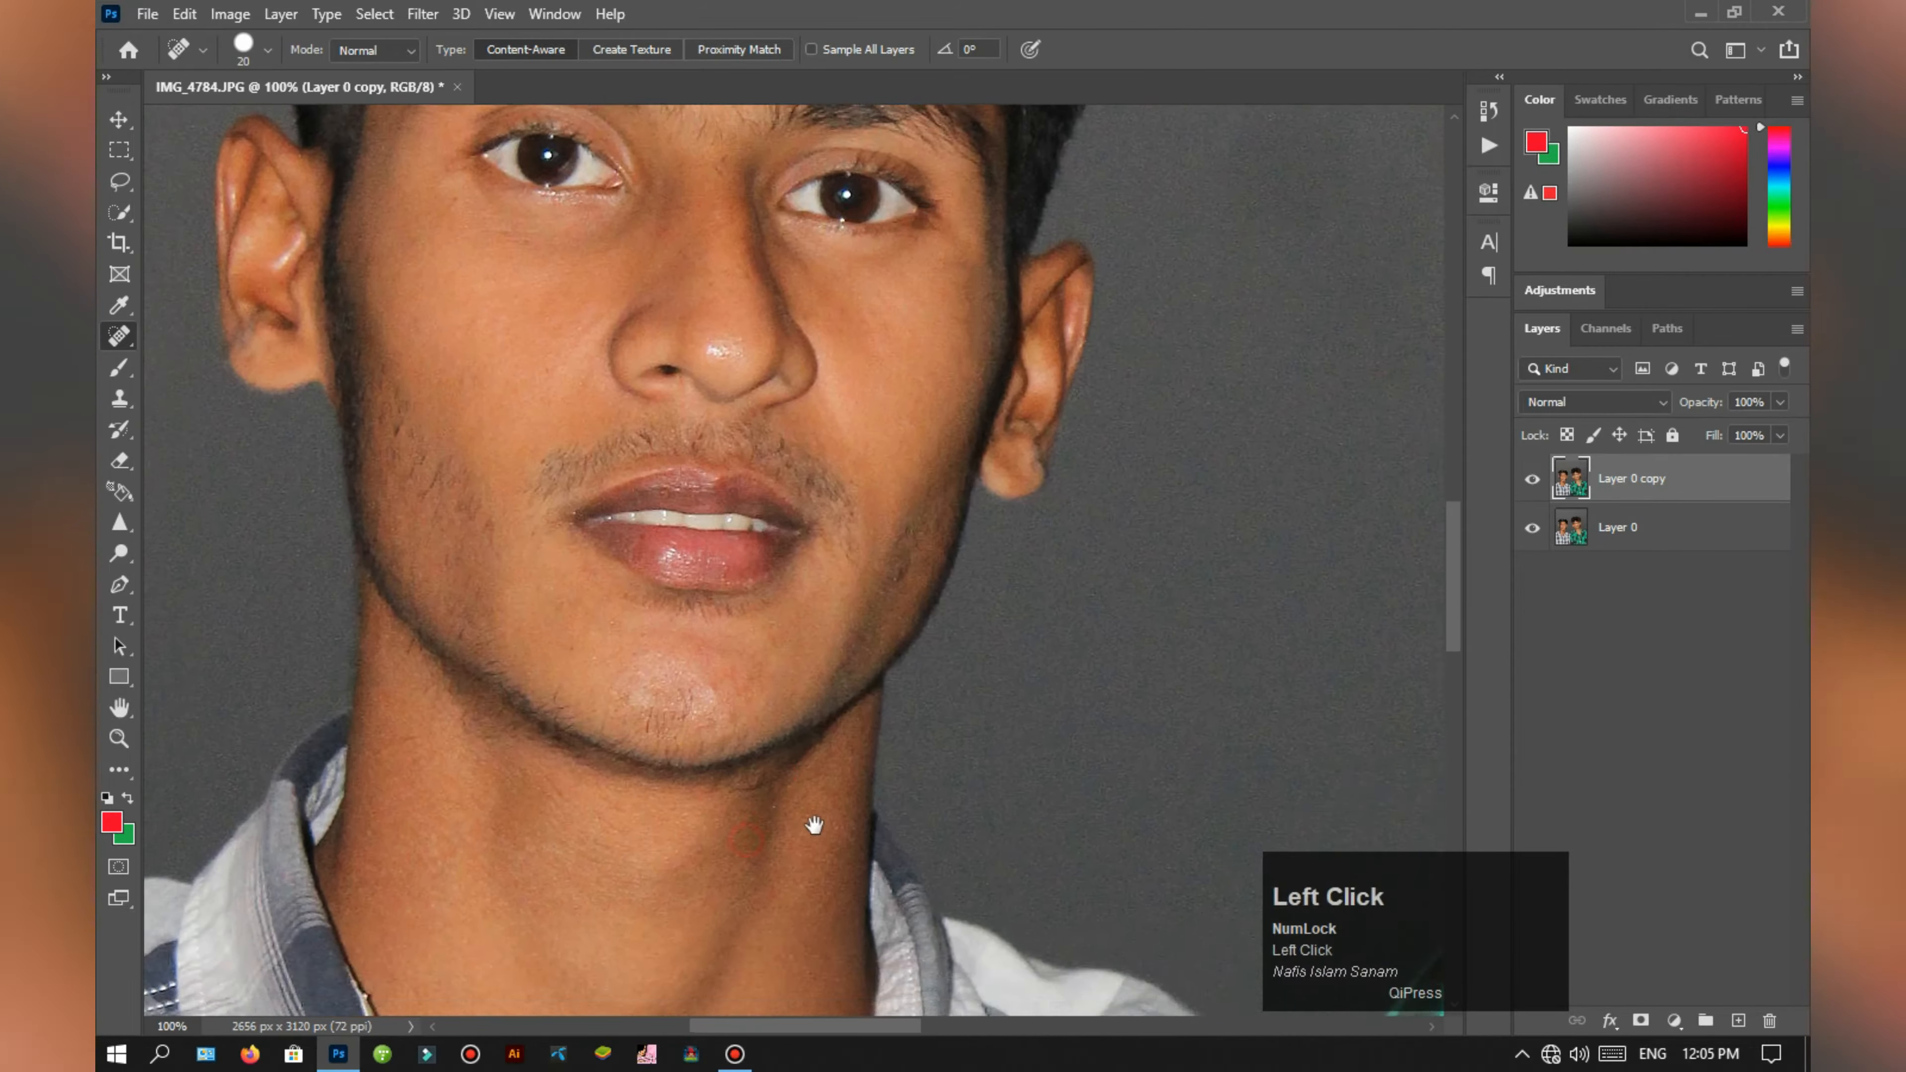
pyautogui.press('space')
pyautogui.moveTo(844, 473); pyautogui.dragTo(882, 859)
pyautogui.click(921, 368)
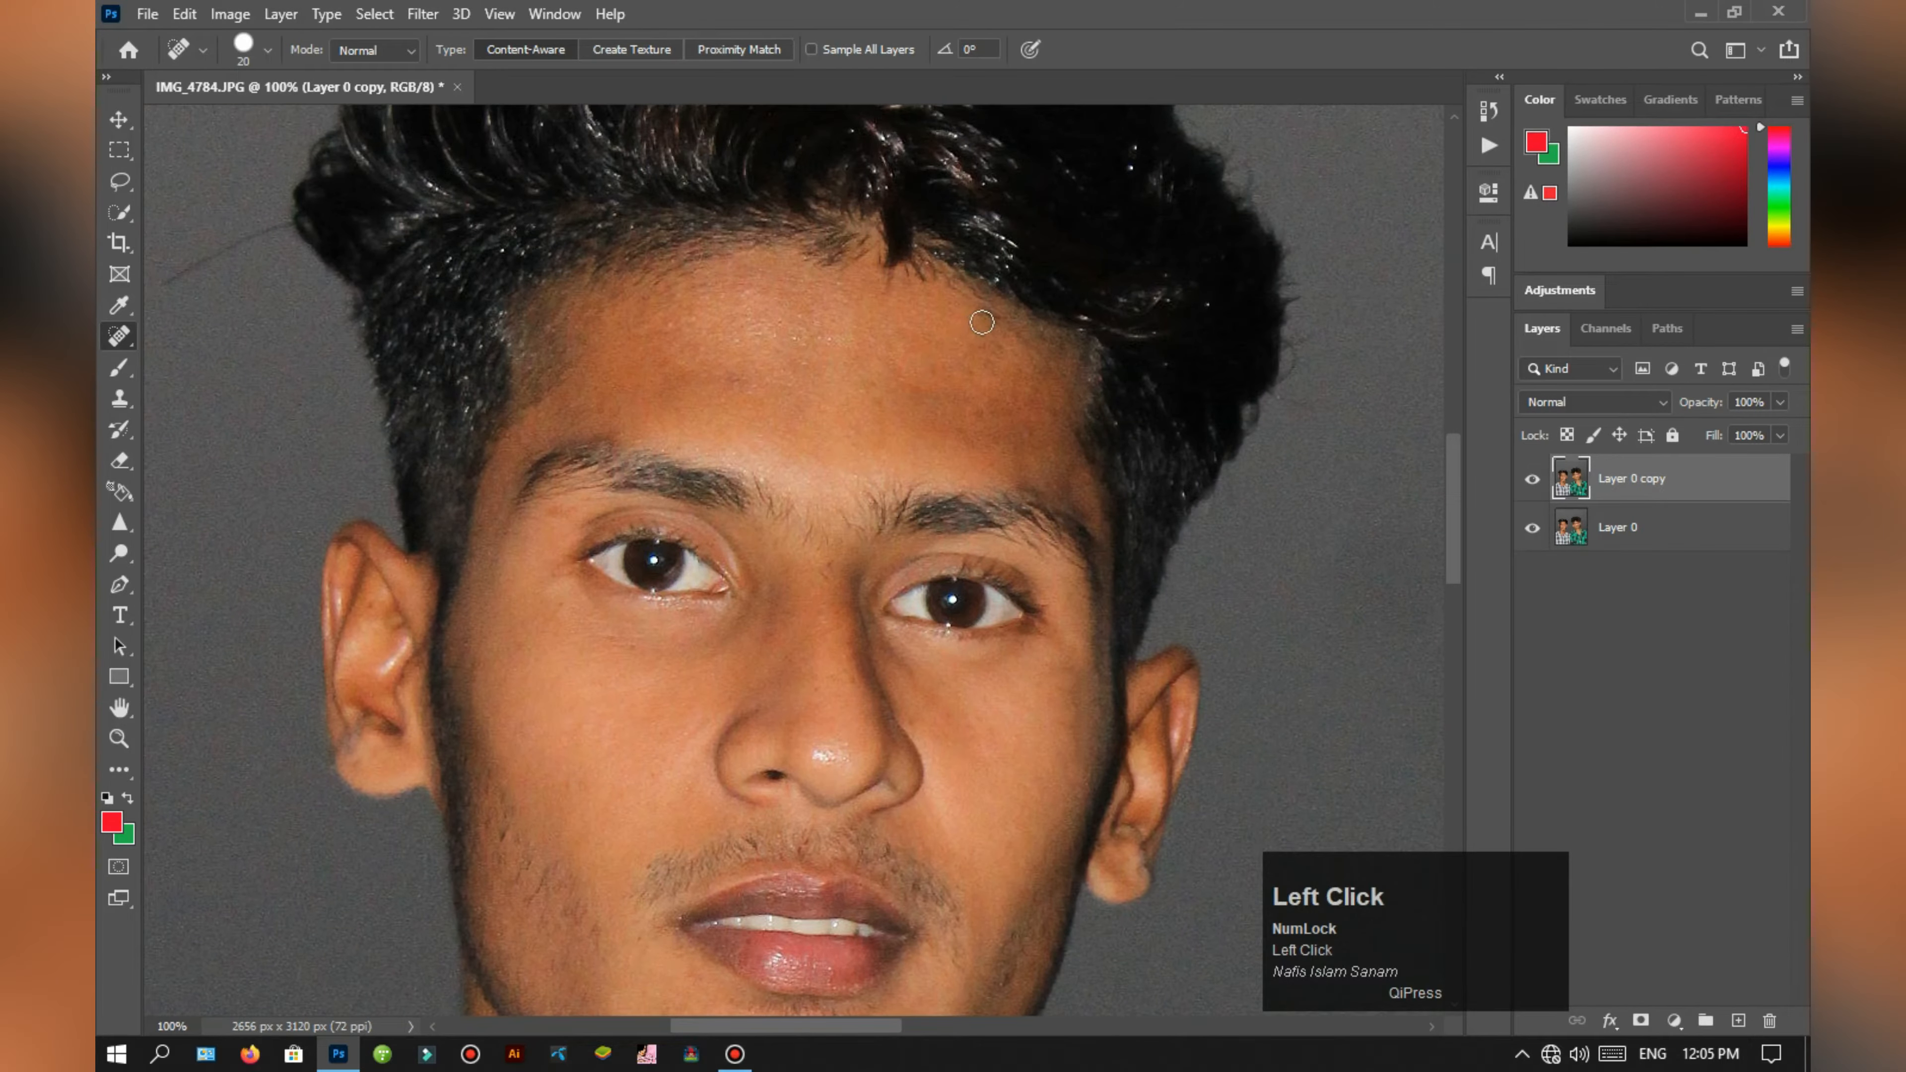
# Step: Merge the retouched layer copy down into Layer 0
pyautogui.hotkey('ctrl', '-')
pyautogui.hotkey('ctrl', '-')
pyautogui.hotkey('ctrl', '-')
pyautogui.hotkey('ctrl', '+')
pyautogui.hotkey('ctrl', '-')
pyautogui.hotkey('ctrl', 'e')
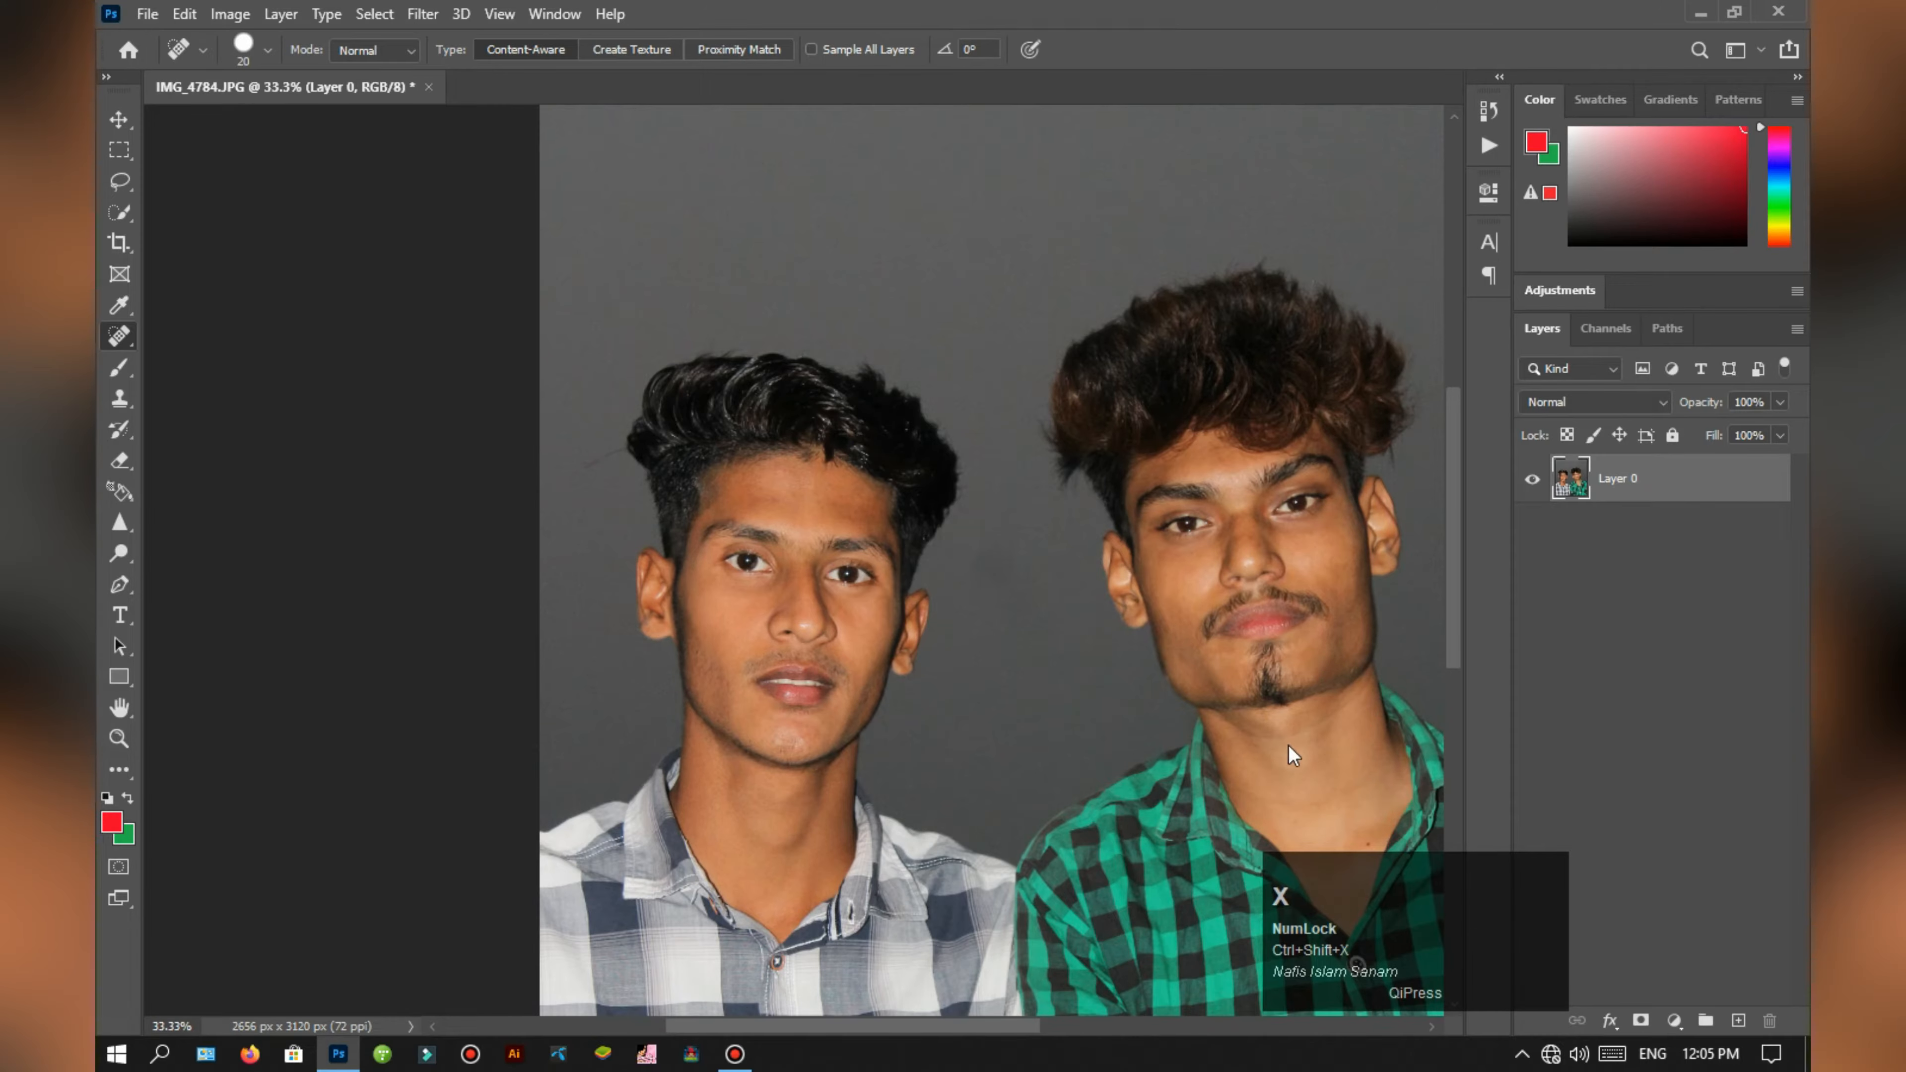
# Step: Start Liquify, enlarge the Forward Warp brush to 600, and reshape the hair outline of the man in the white checked shirt
pyautogui.hotkey('ctrl', 'shift', 'x')
pyautogui.hotkey('ctrl', '+')
pyautogui.hotkey('ctrl', '+')
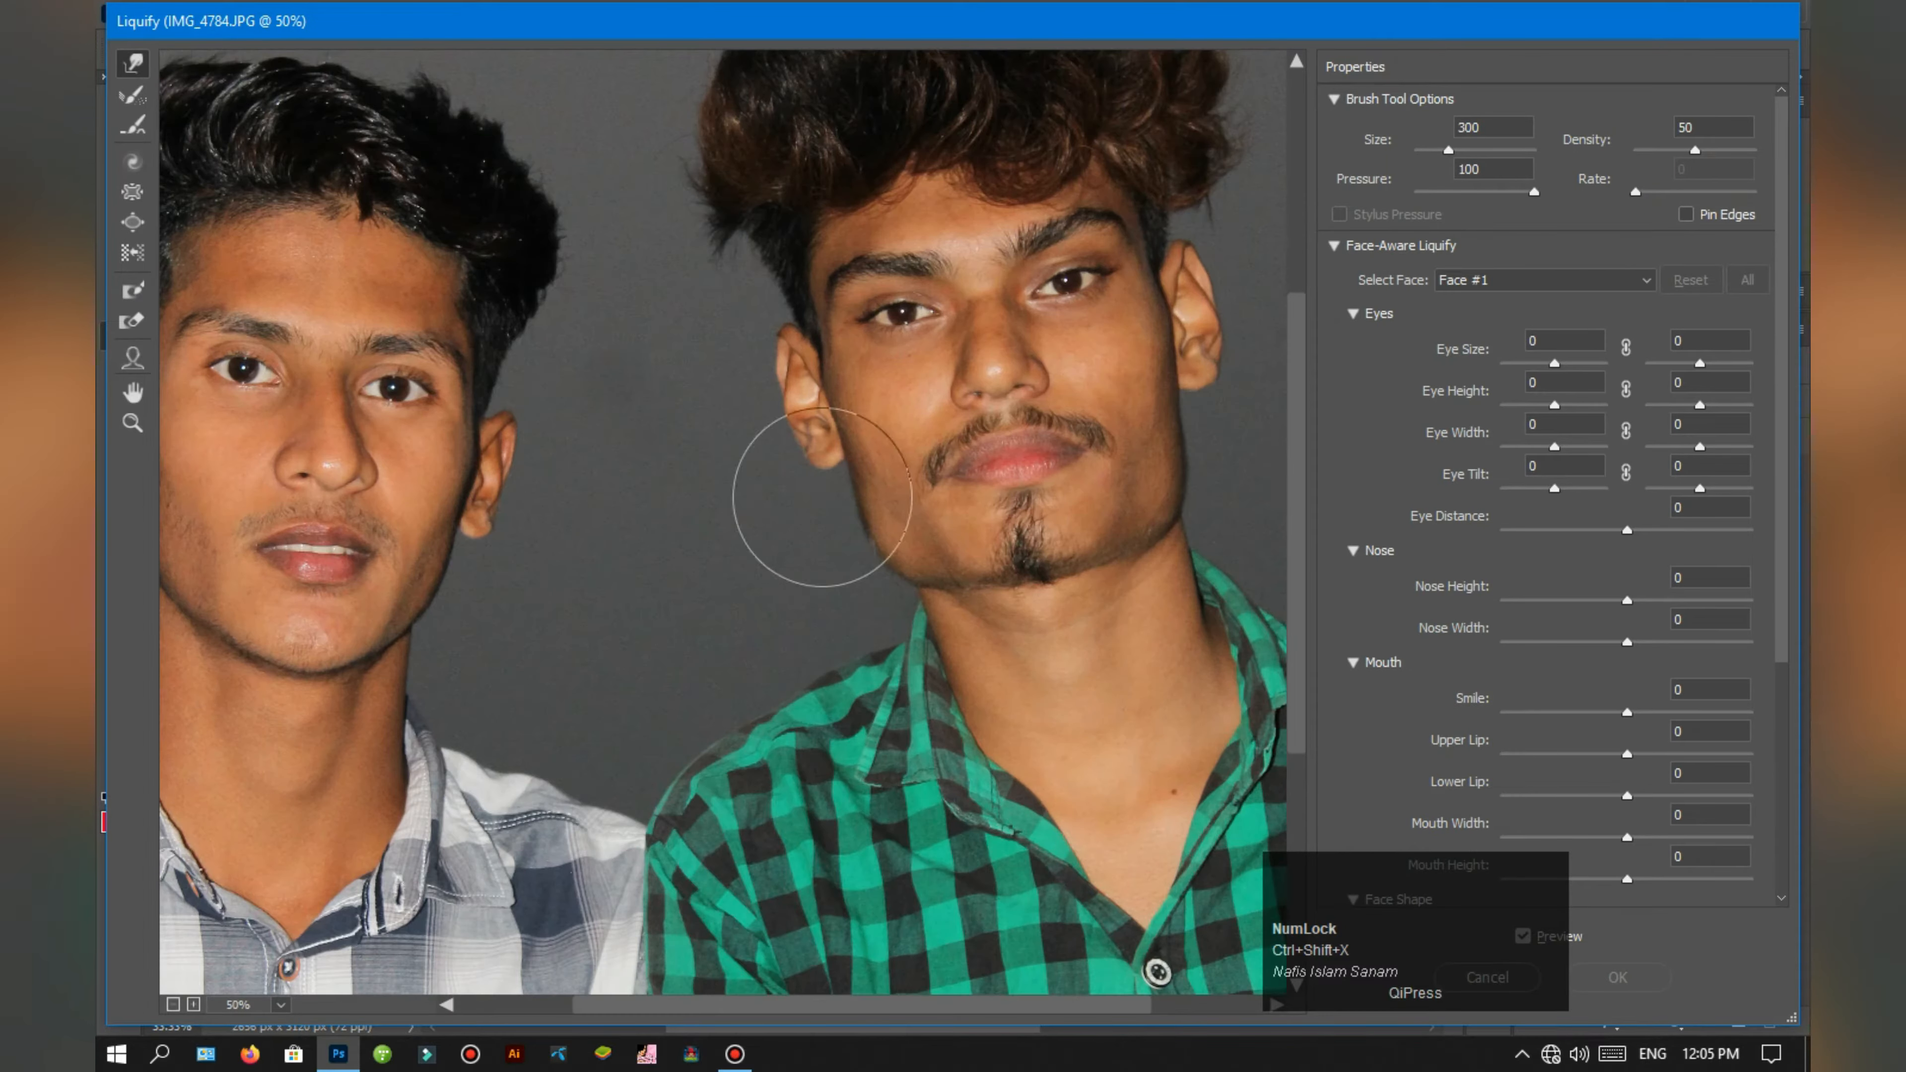
pyautogui.press('space')
pyautogui.moveTo(818, 480); pyautogui.dragTo(1051, 839)
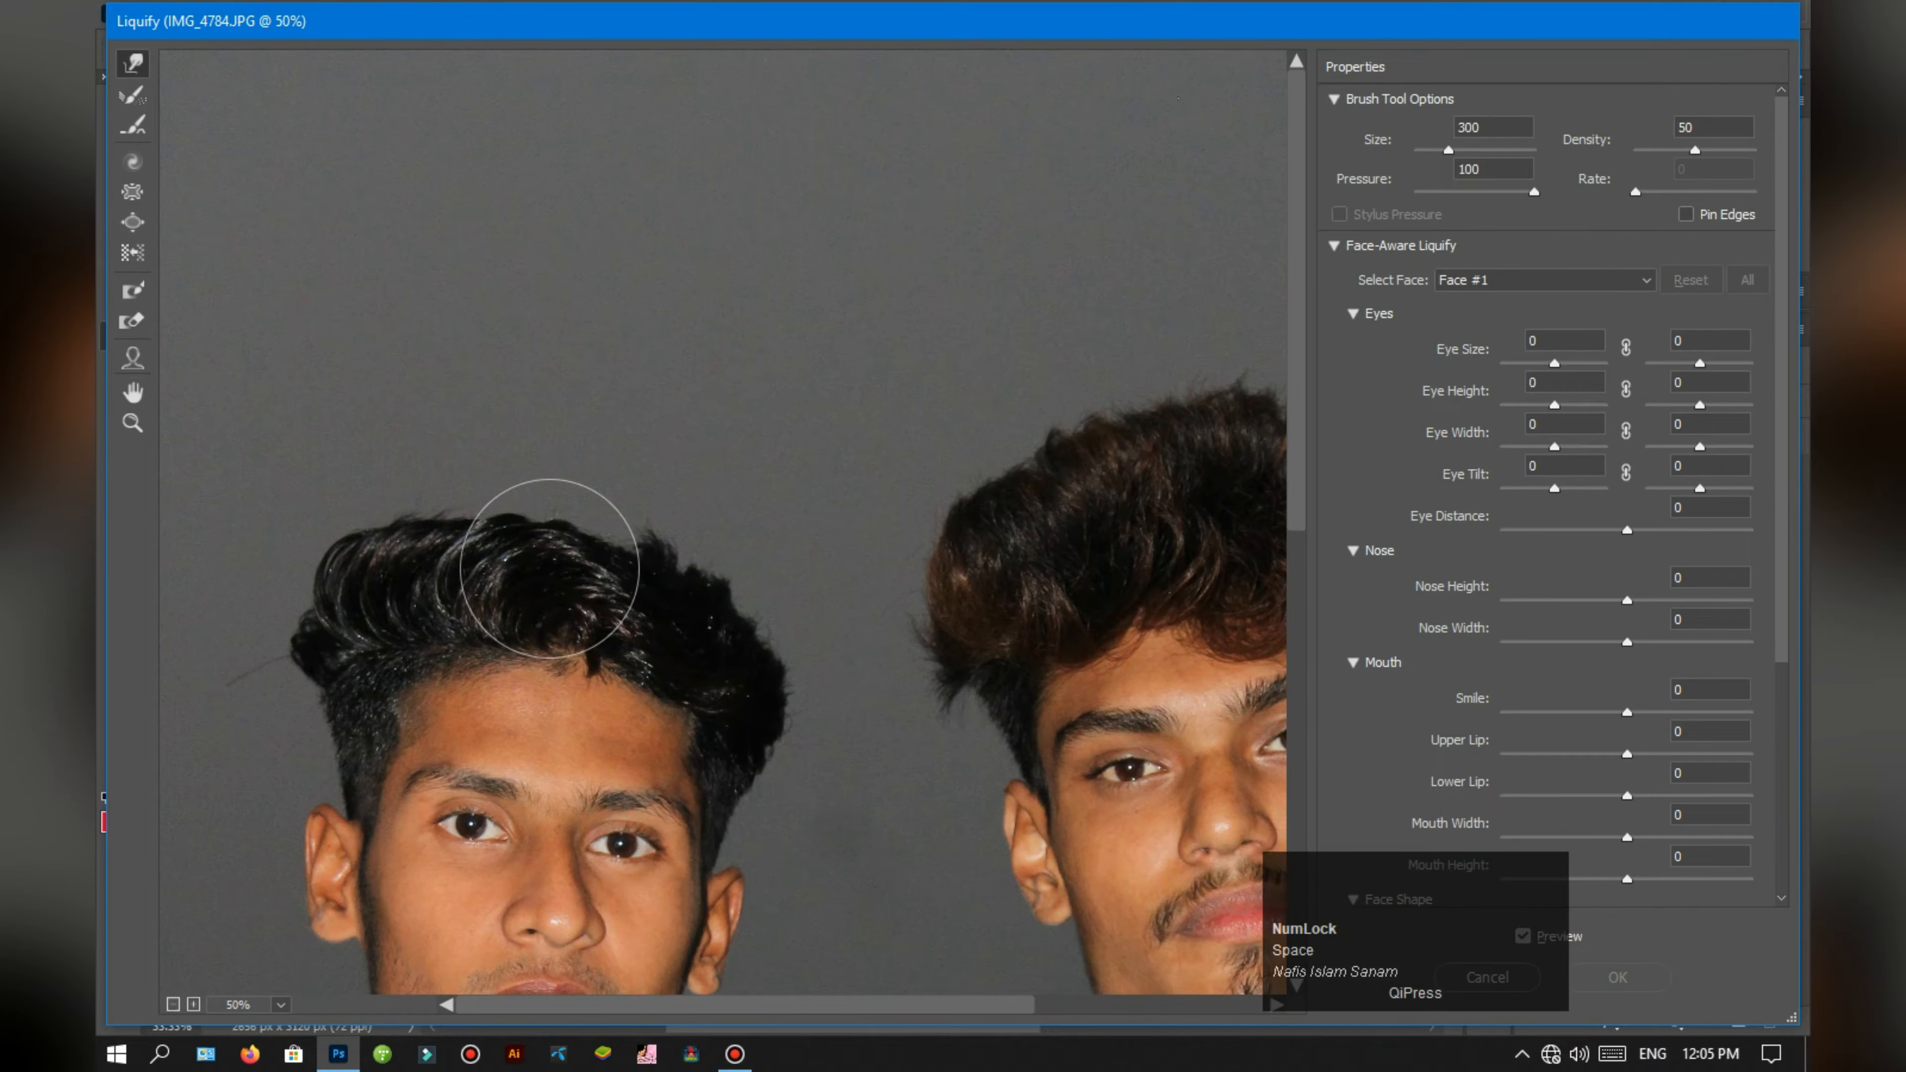
pyautogui.press(']')
pyautogui.press(']')
pyautogui.press(']')
pyautogui.moveTo(412, 485)
pyautogui.mouseDown()
pyautogui.moveTo(500, 482)
pyautogui.moveTo(506, 453)
pyautogui.moveTo(567, 488)
pyautogui.moveTo(581, 466)
pyautogui.moveTo(647, 515)
pyautogui.moveTo(664, 494)
pyautogui.moveTo(750, 564)
pyautogui.mouseUp()
# Step: Push the hair outline of the man in the green shirt into a smoother shape with the 600-size Forward Warp brush
pyautogui.moveTo(736, 434); pyautogui.dragTo(566, 392)
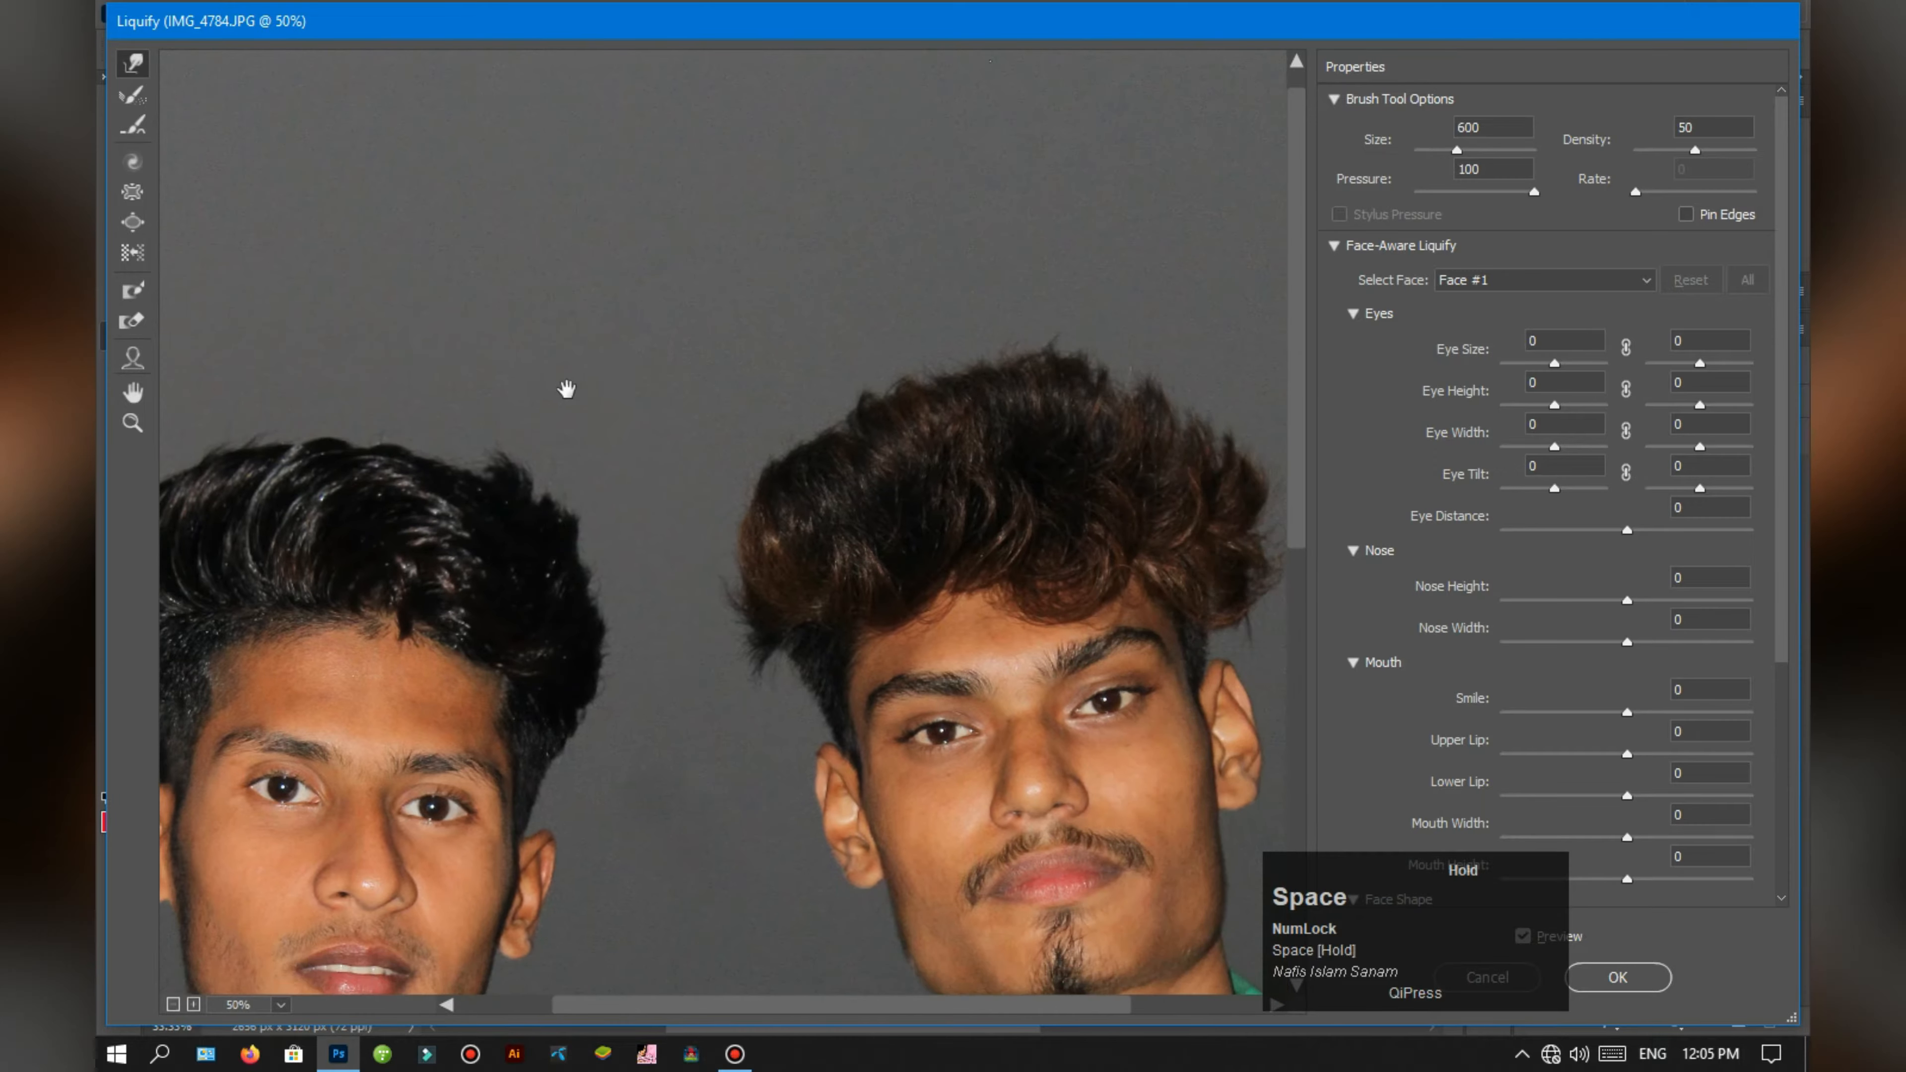
pyautogui.moveTo(797, 482)
pyautogui.mouseDown()
pyautogui.moveTo(786, 457)
pyautogui.moveTo(779, 483)
pyautogui.mouseUp()
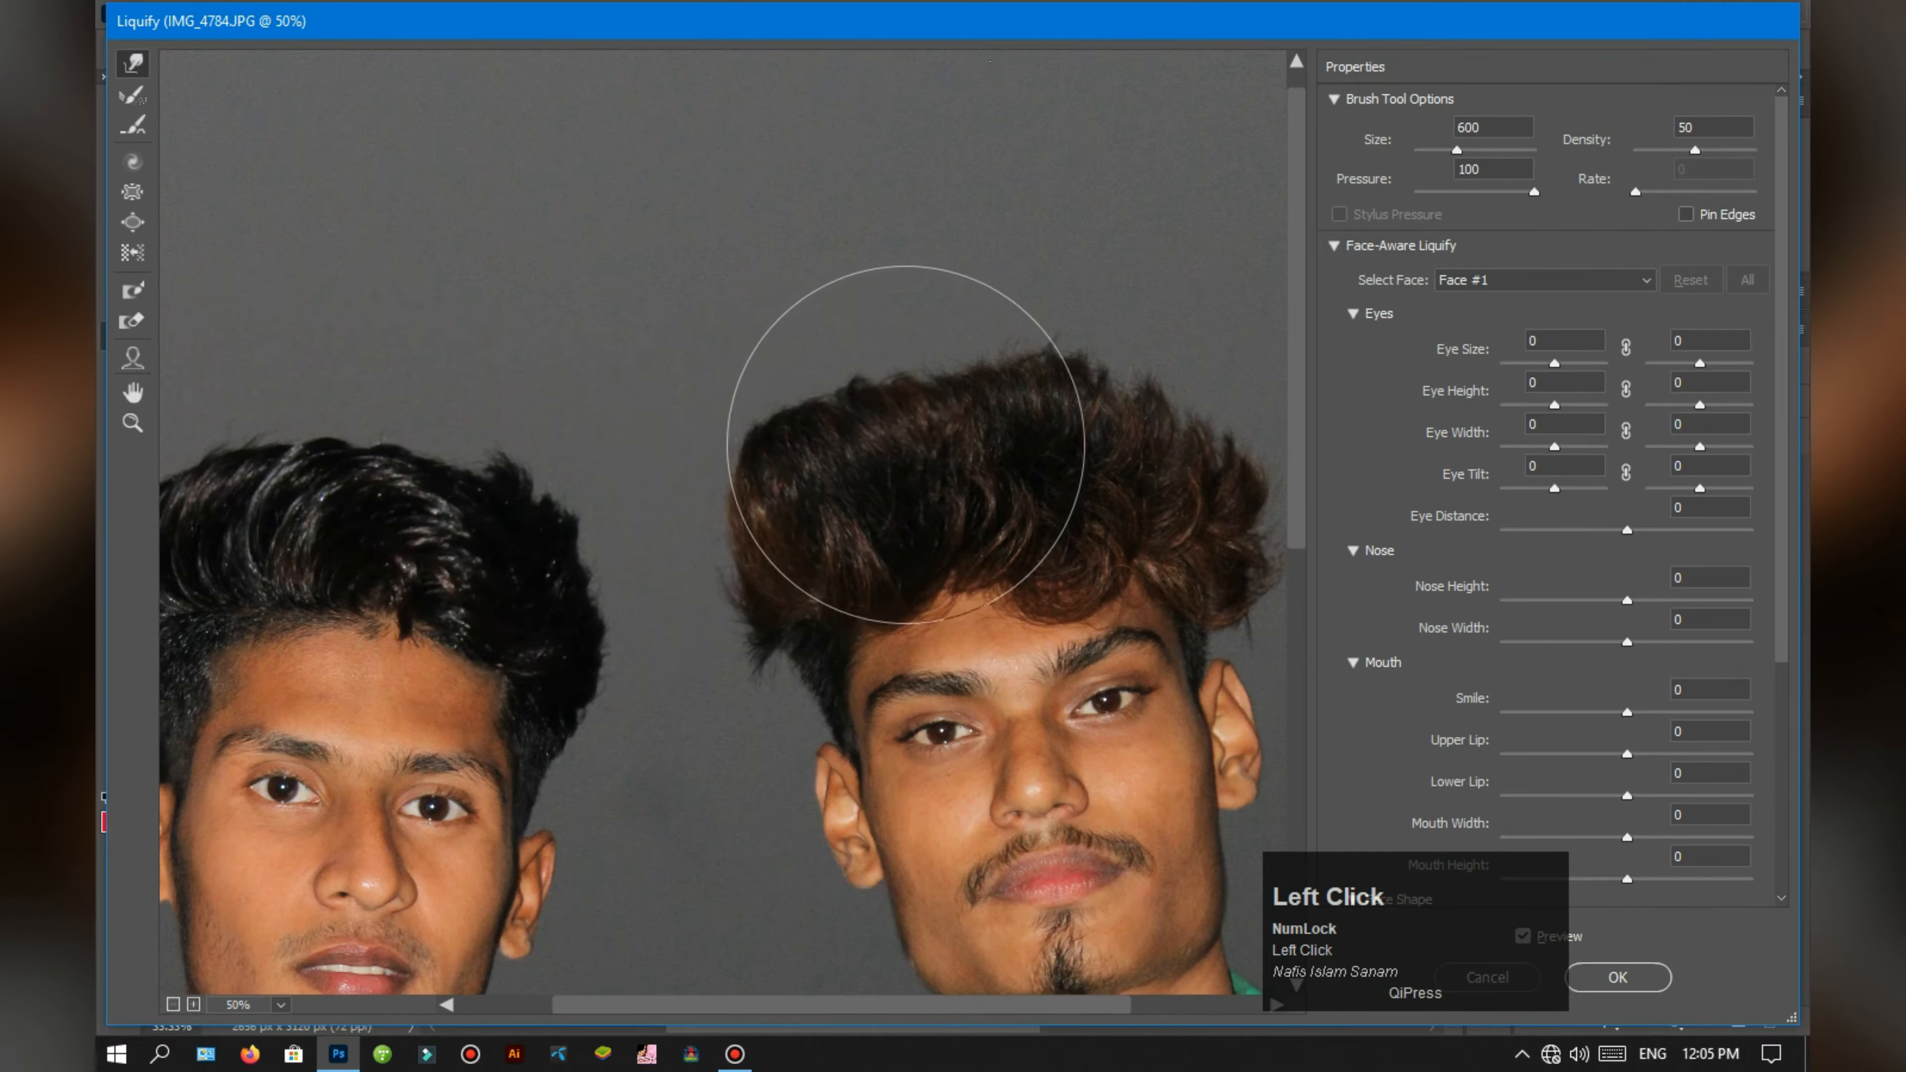
pyautogui.moveTo(994, 469); pyautogui.dragTo(859, 507)
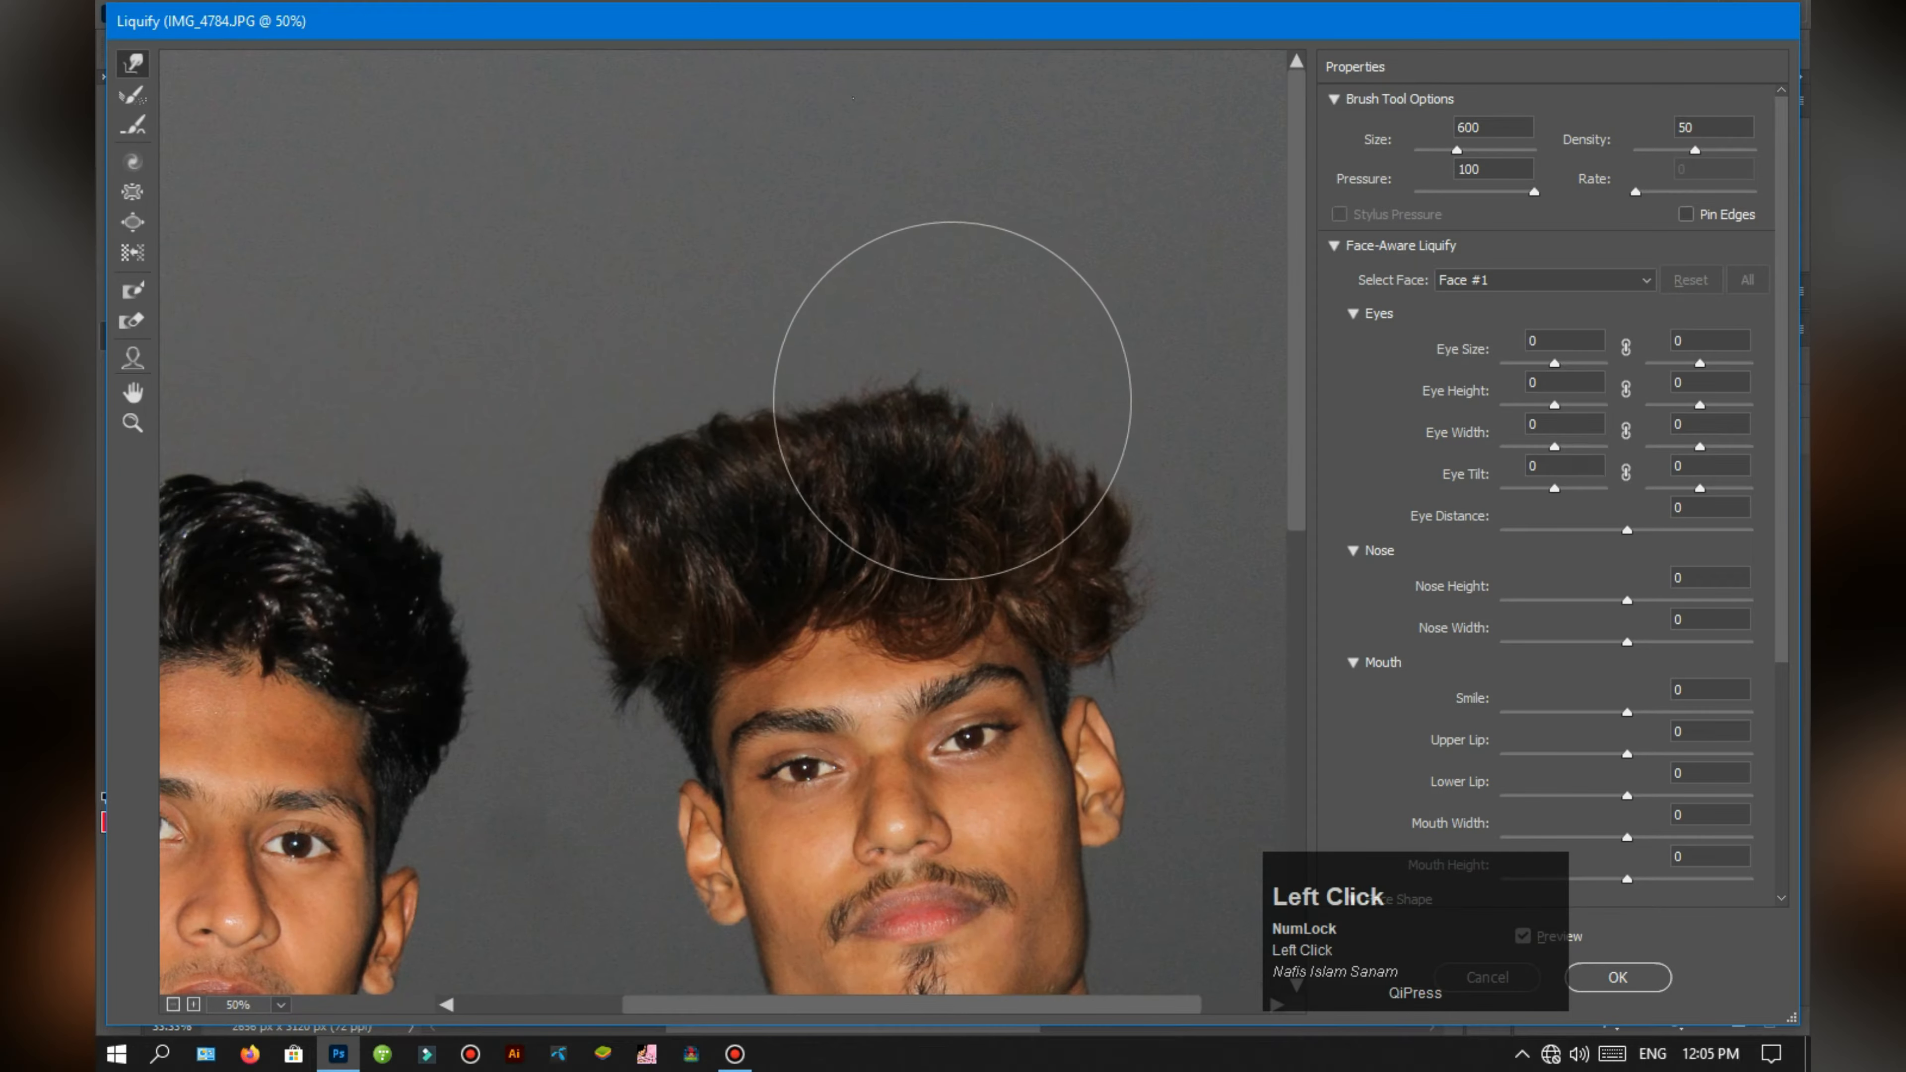
pyautogui.moveTo(1117, 452); pyautogui.dragTo(1095, 465)
pyautogui.moveTo(1098, 392); pyautogui.dragTo(1088, 397)
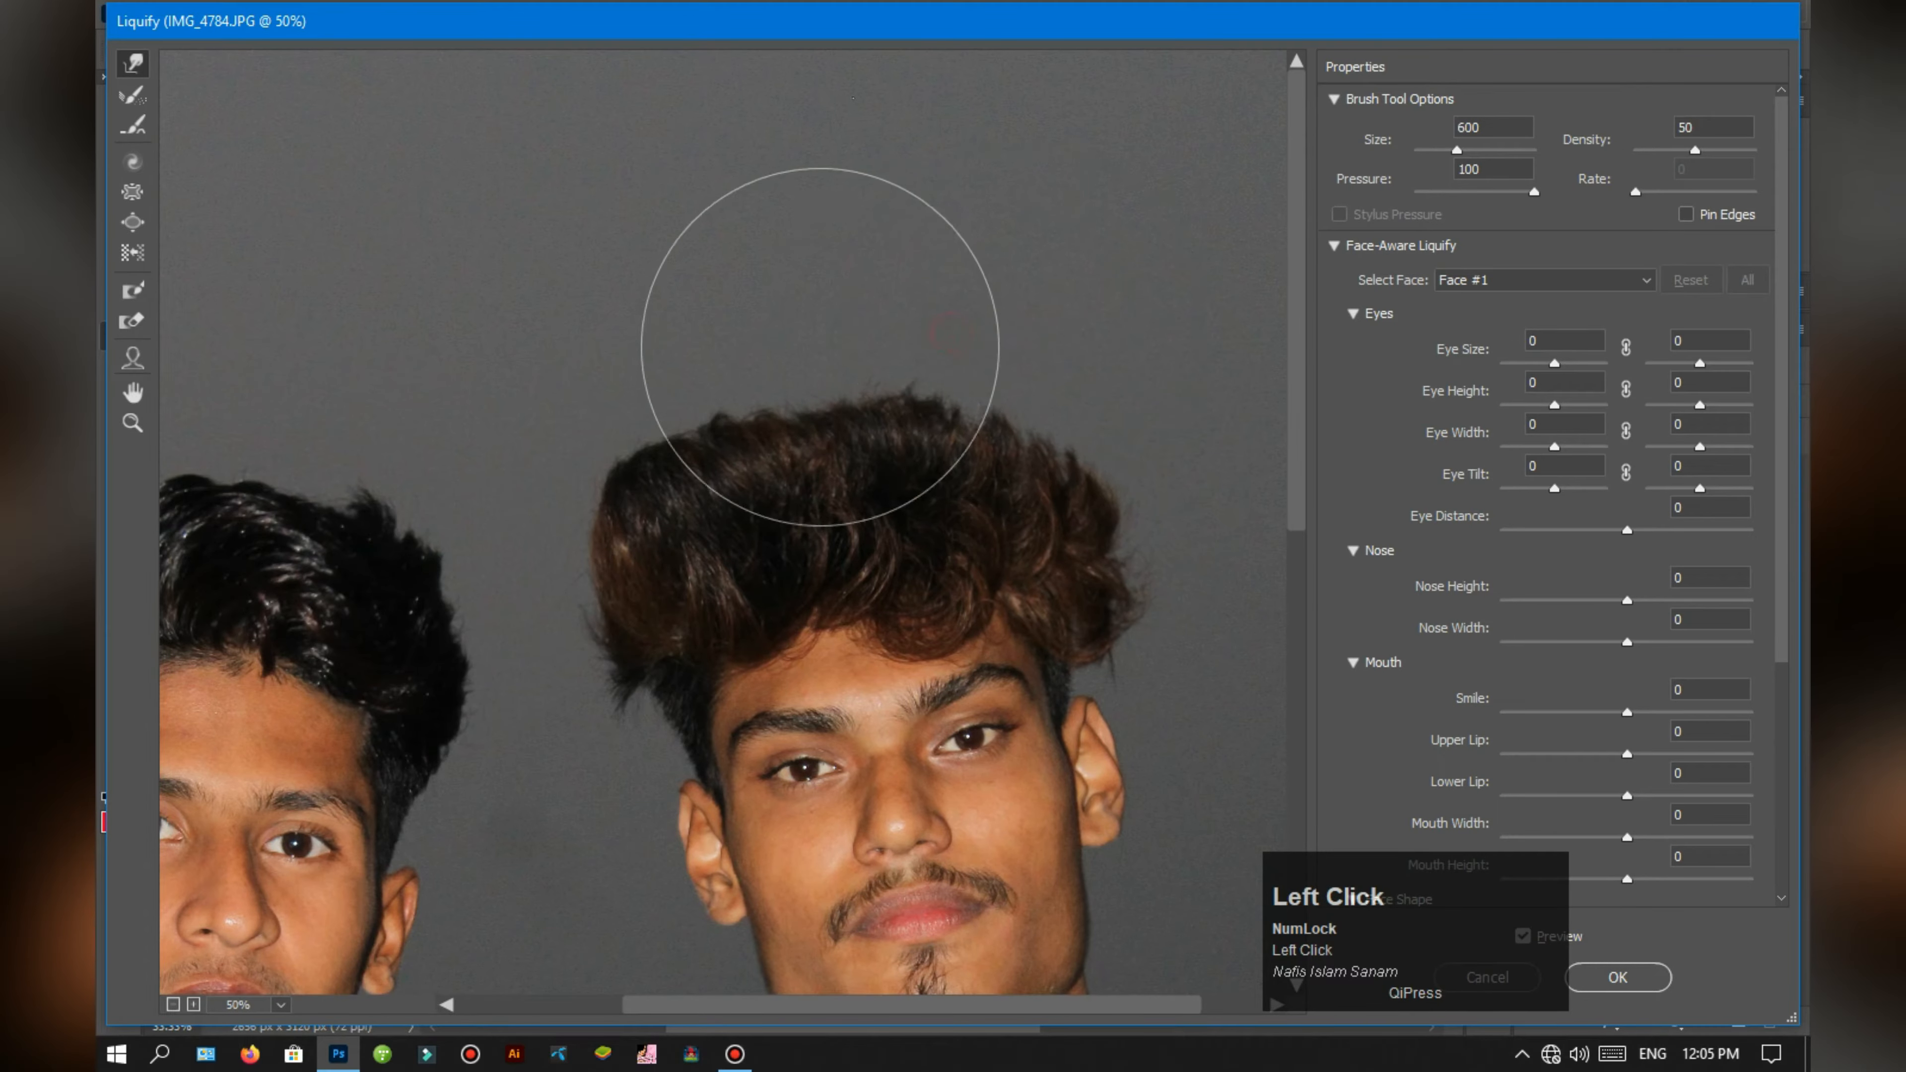
pyautogui.moveTo(602, 410)
pyautogui.mouseDown()
pyautogui.moveTo(588, 499)
pyautogui.moveTo(613, 453)
pyautogui.mouseUp()
pyautogui.moveTo(657, 389); pyautogui.dragTo(647, 408)
pyautogui.hotkey('ctrl', '-')
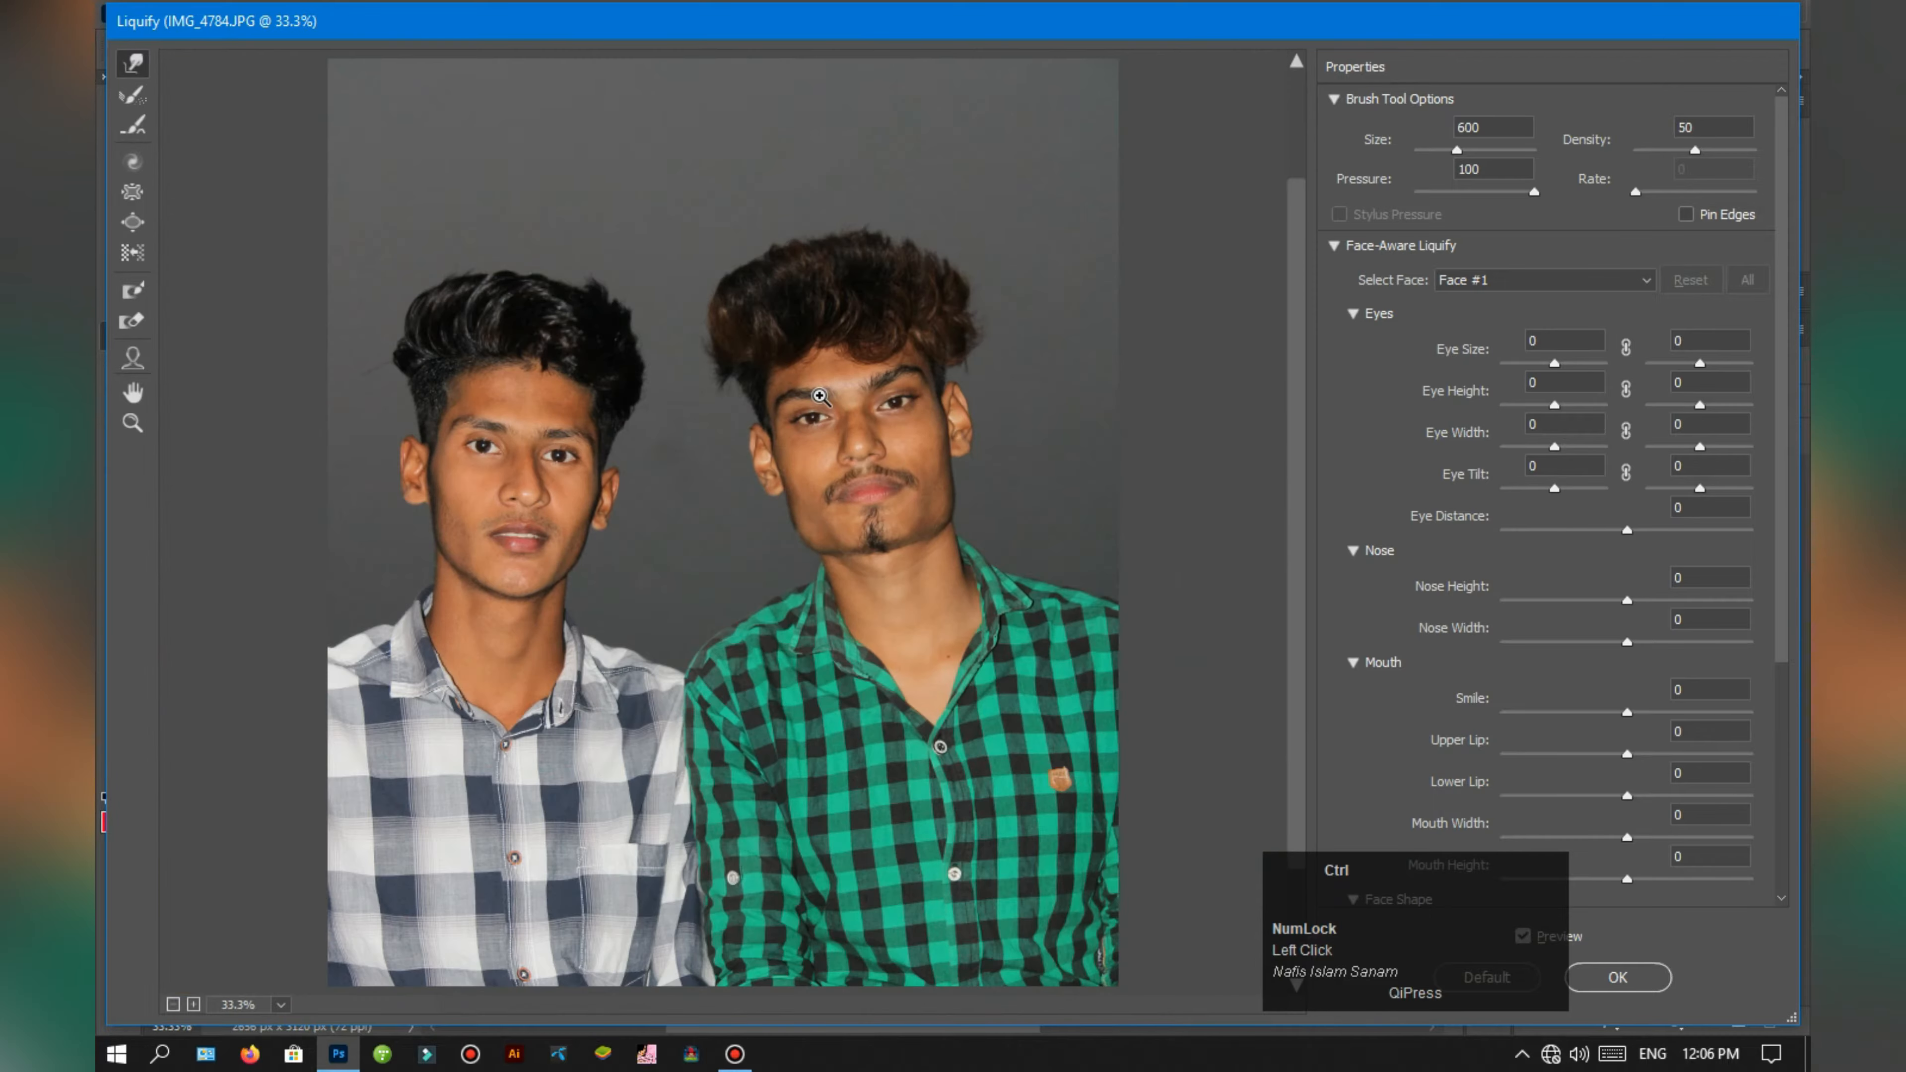
# Step: Check both reshaped hairstyles at different magnifications and apply the Liquify changes to the layer
pyautogui.hotkey('ctrl', '-')
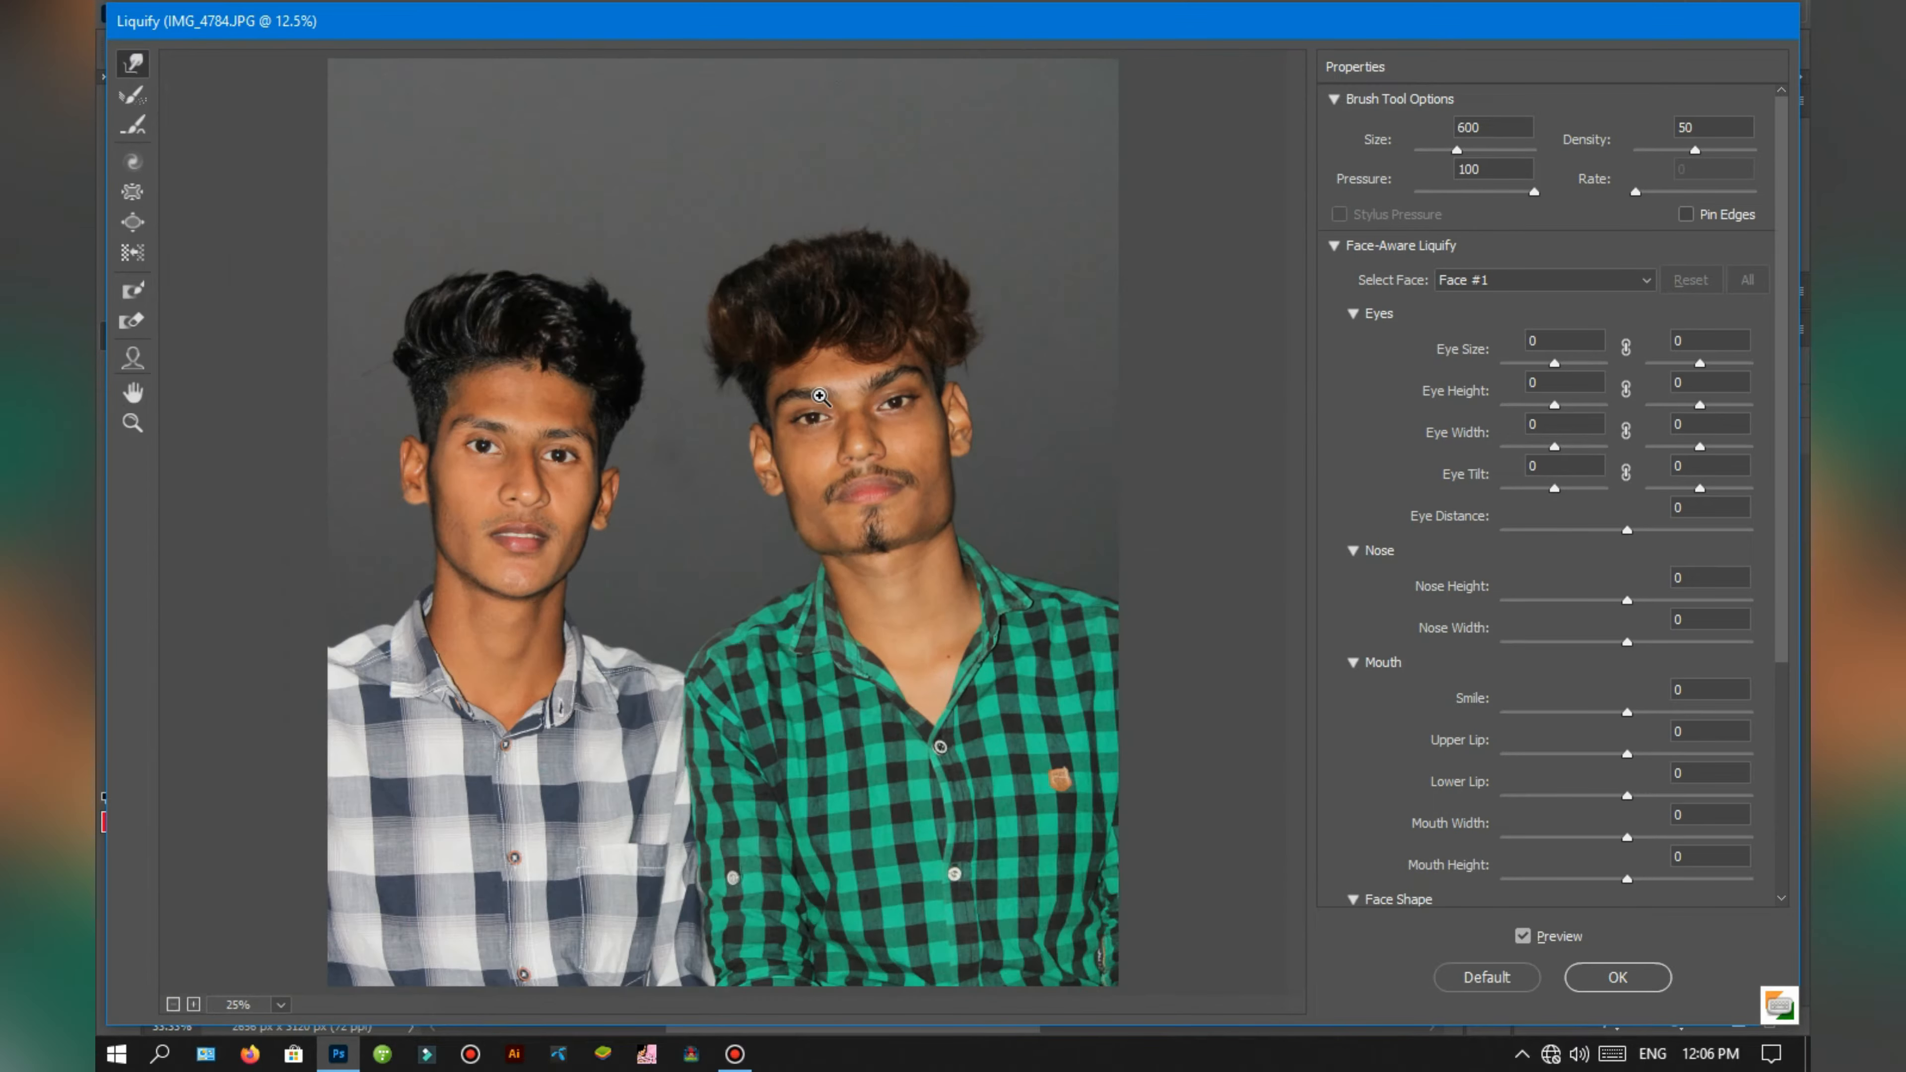
pyautogui.hotkey('ctrl', '-')
pyautogui.hotkey('ctrl', '-')
pyautogui.hotkey('ctrl', '+')
pyautogui.hotkey('ctrl', '+')
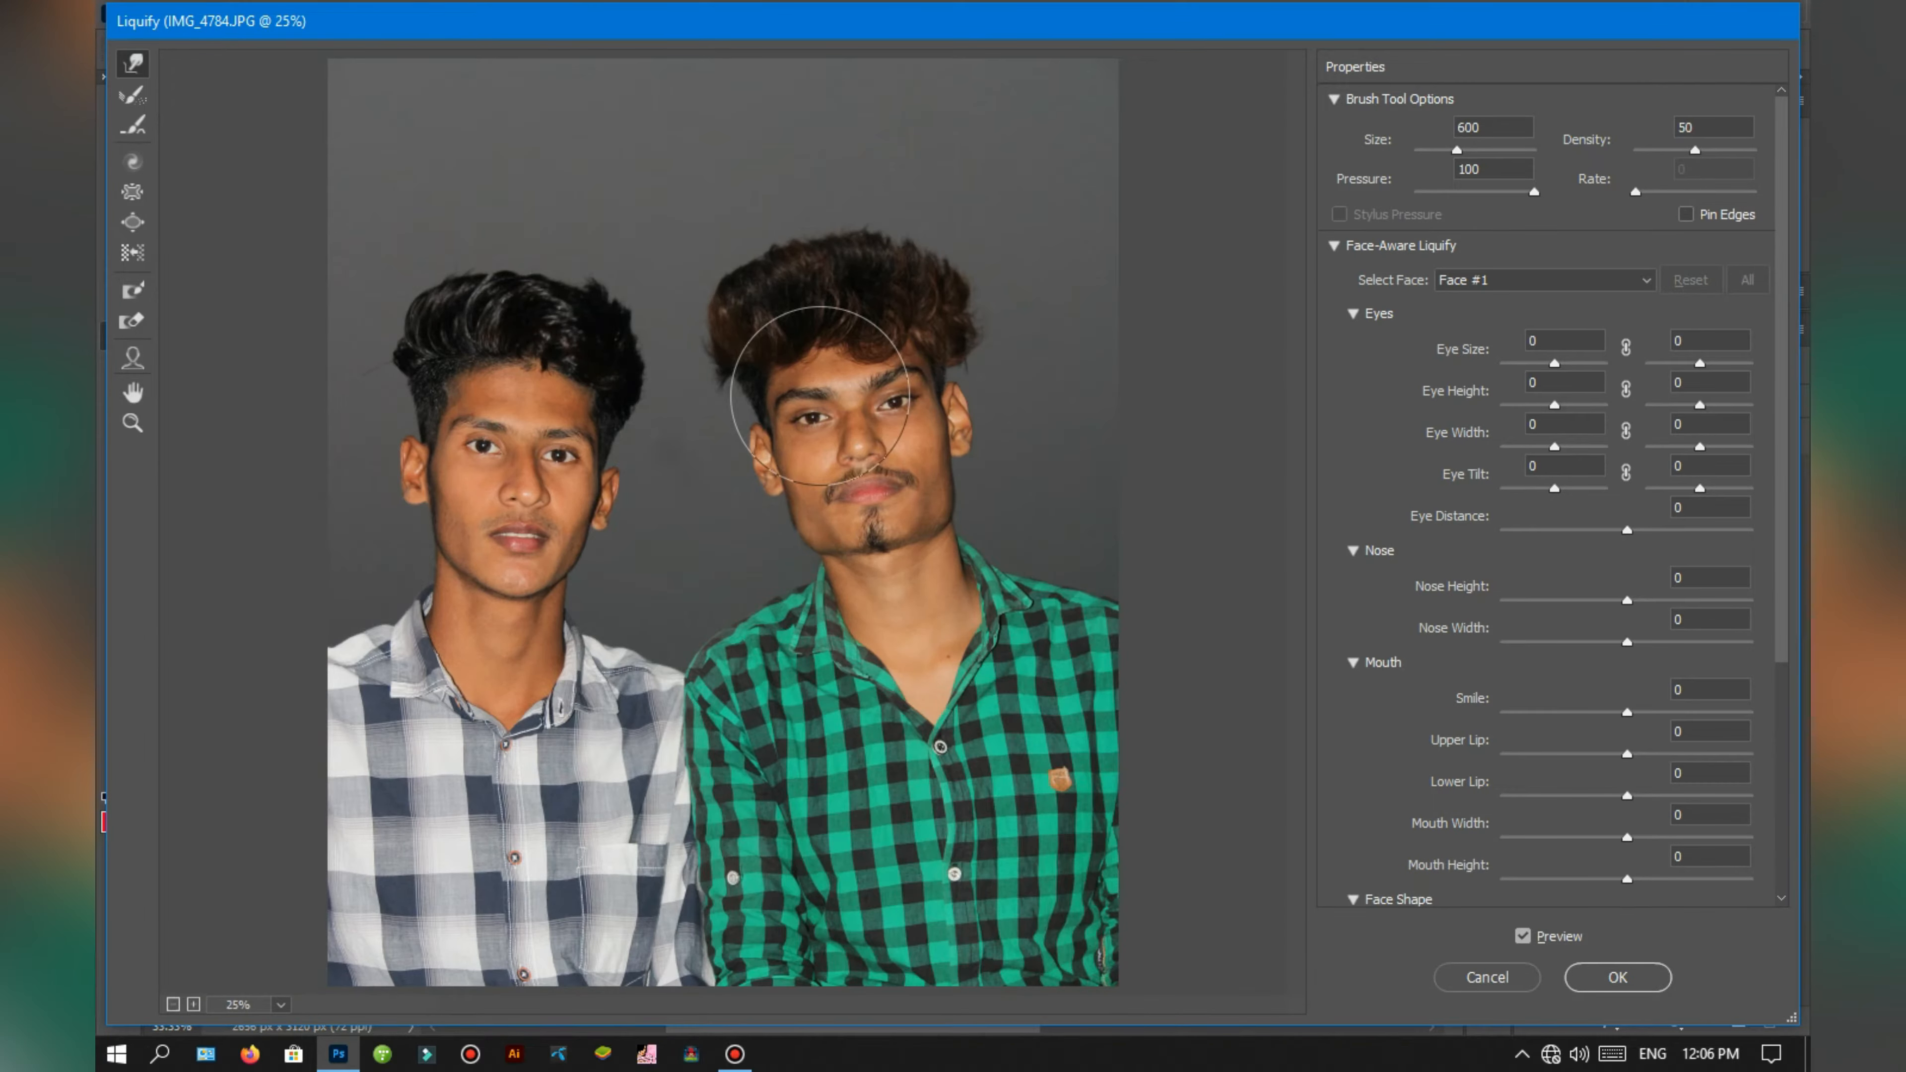
pyautogui.click(1600, 978)
# Step: Duplicate Layer 0 as a working copy for skin smoothing
pyautogui.hotkey('ctrl', '+')
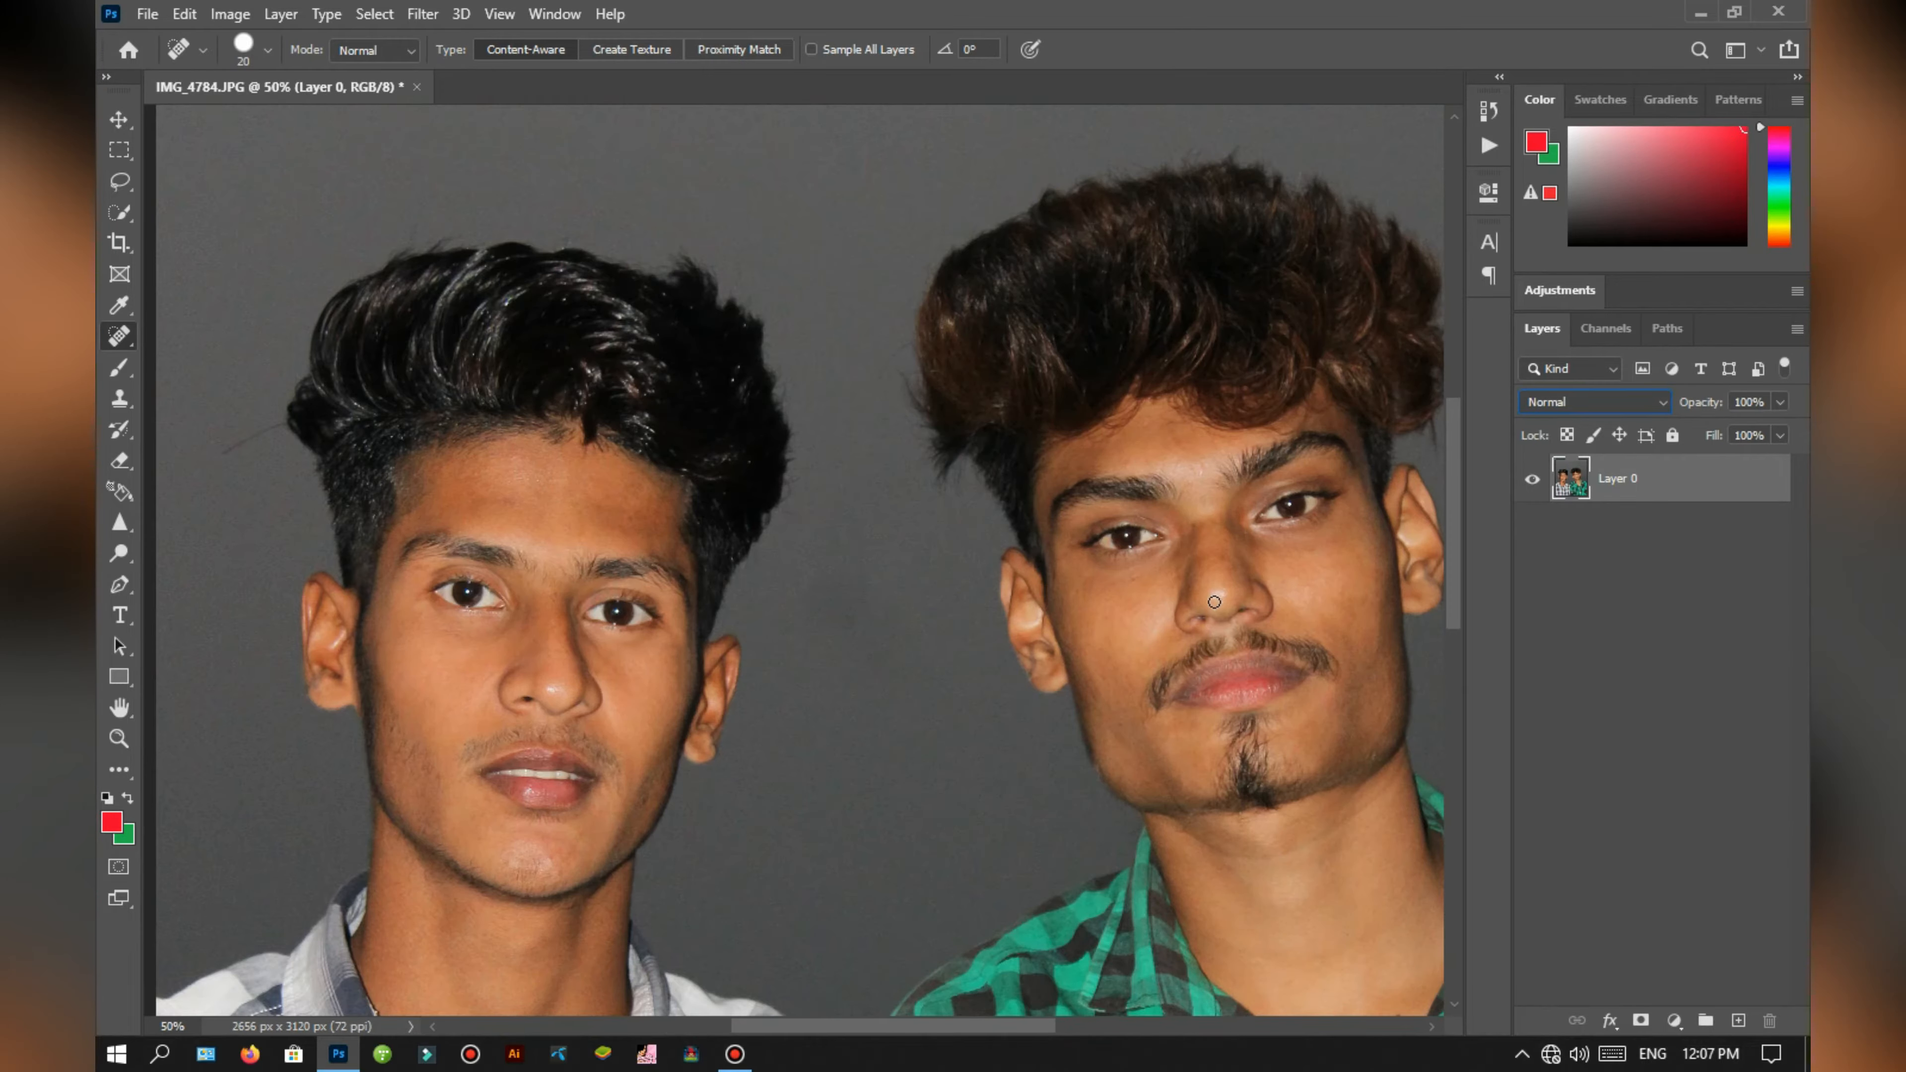
pyautogui.click(423, 13)
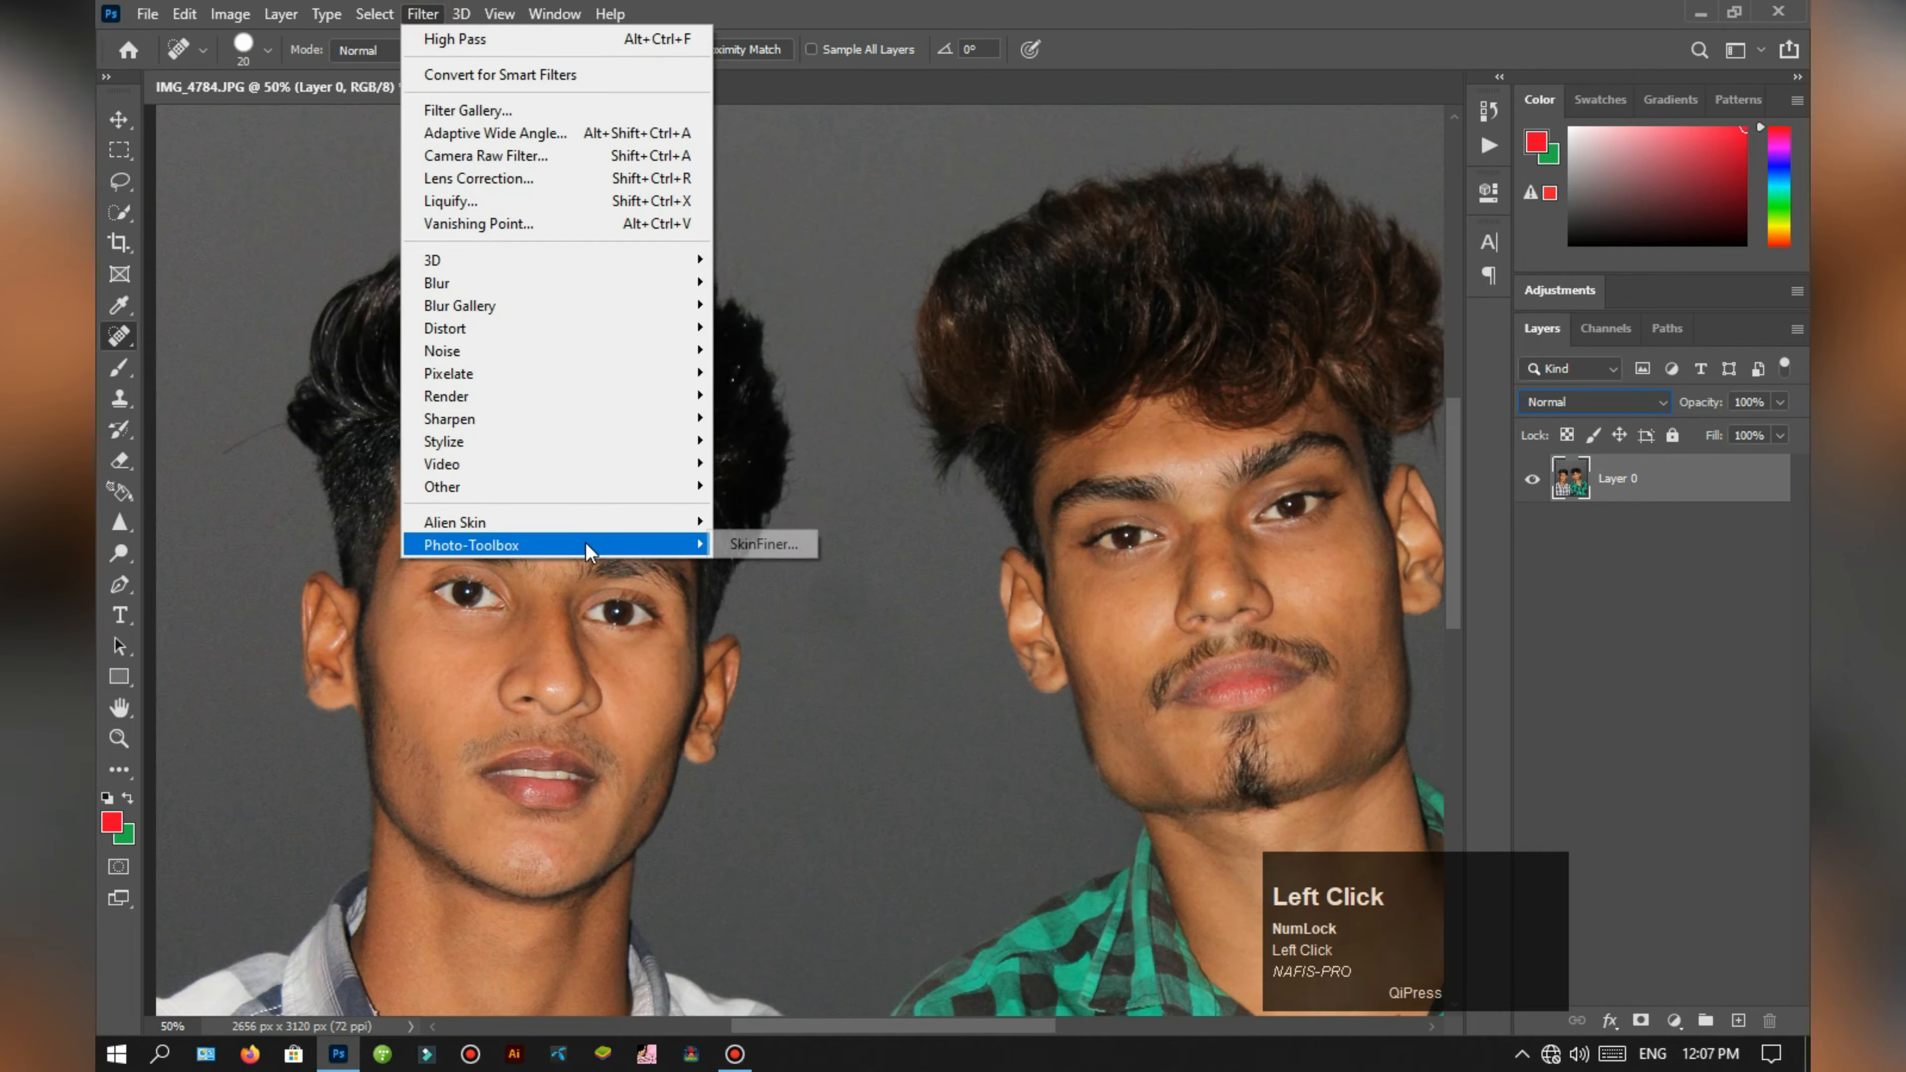
pyautogui.click(1751, 652)
pyautogui.click(1654, 484)
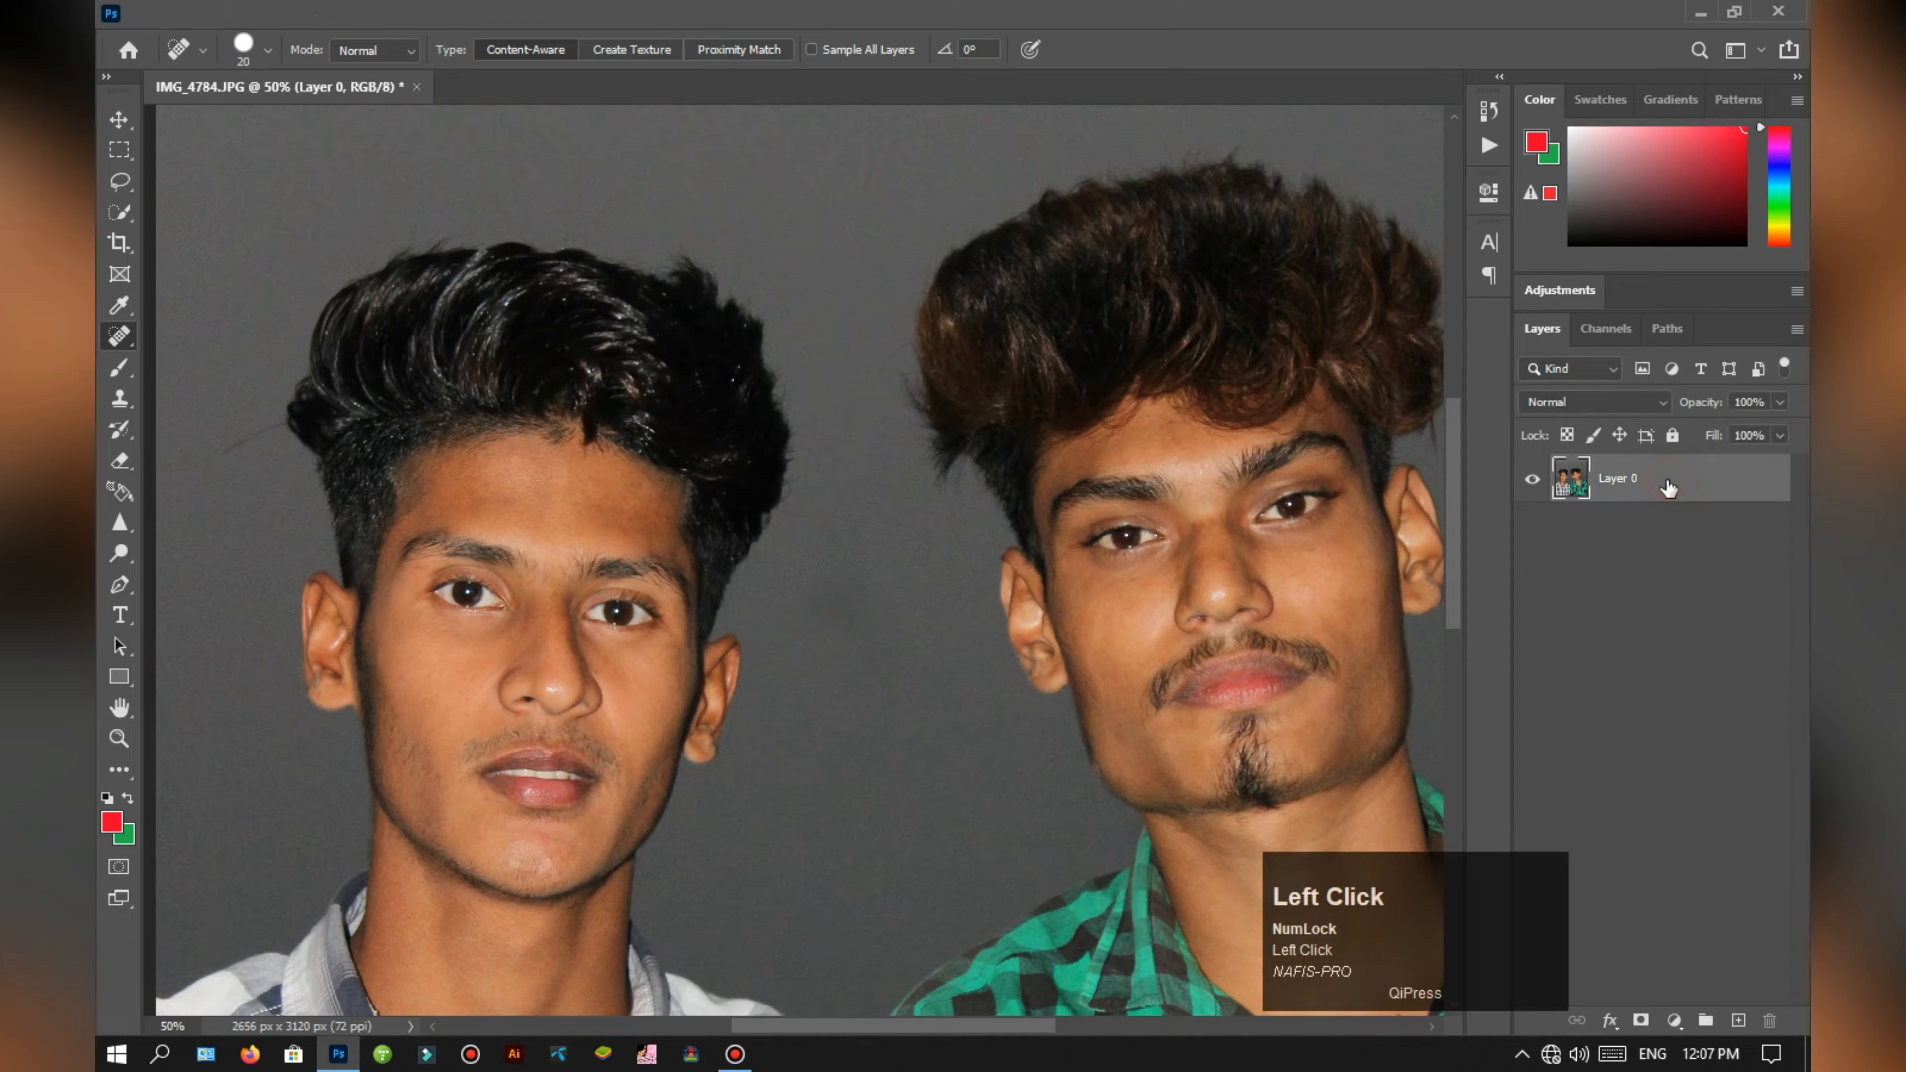
pyautogui.hotkey('ctrl', 'j')
# Step: Smooth the skin of both men on the layer copy with the SkinFiner filter, using its Default preset
pyautogui.click(431, 15)
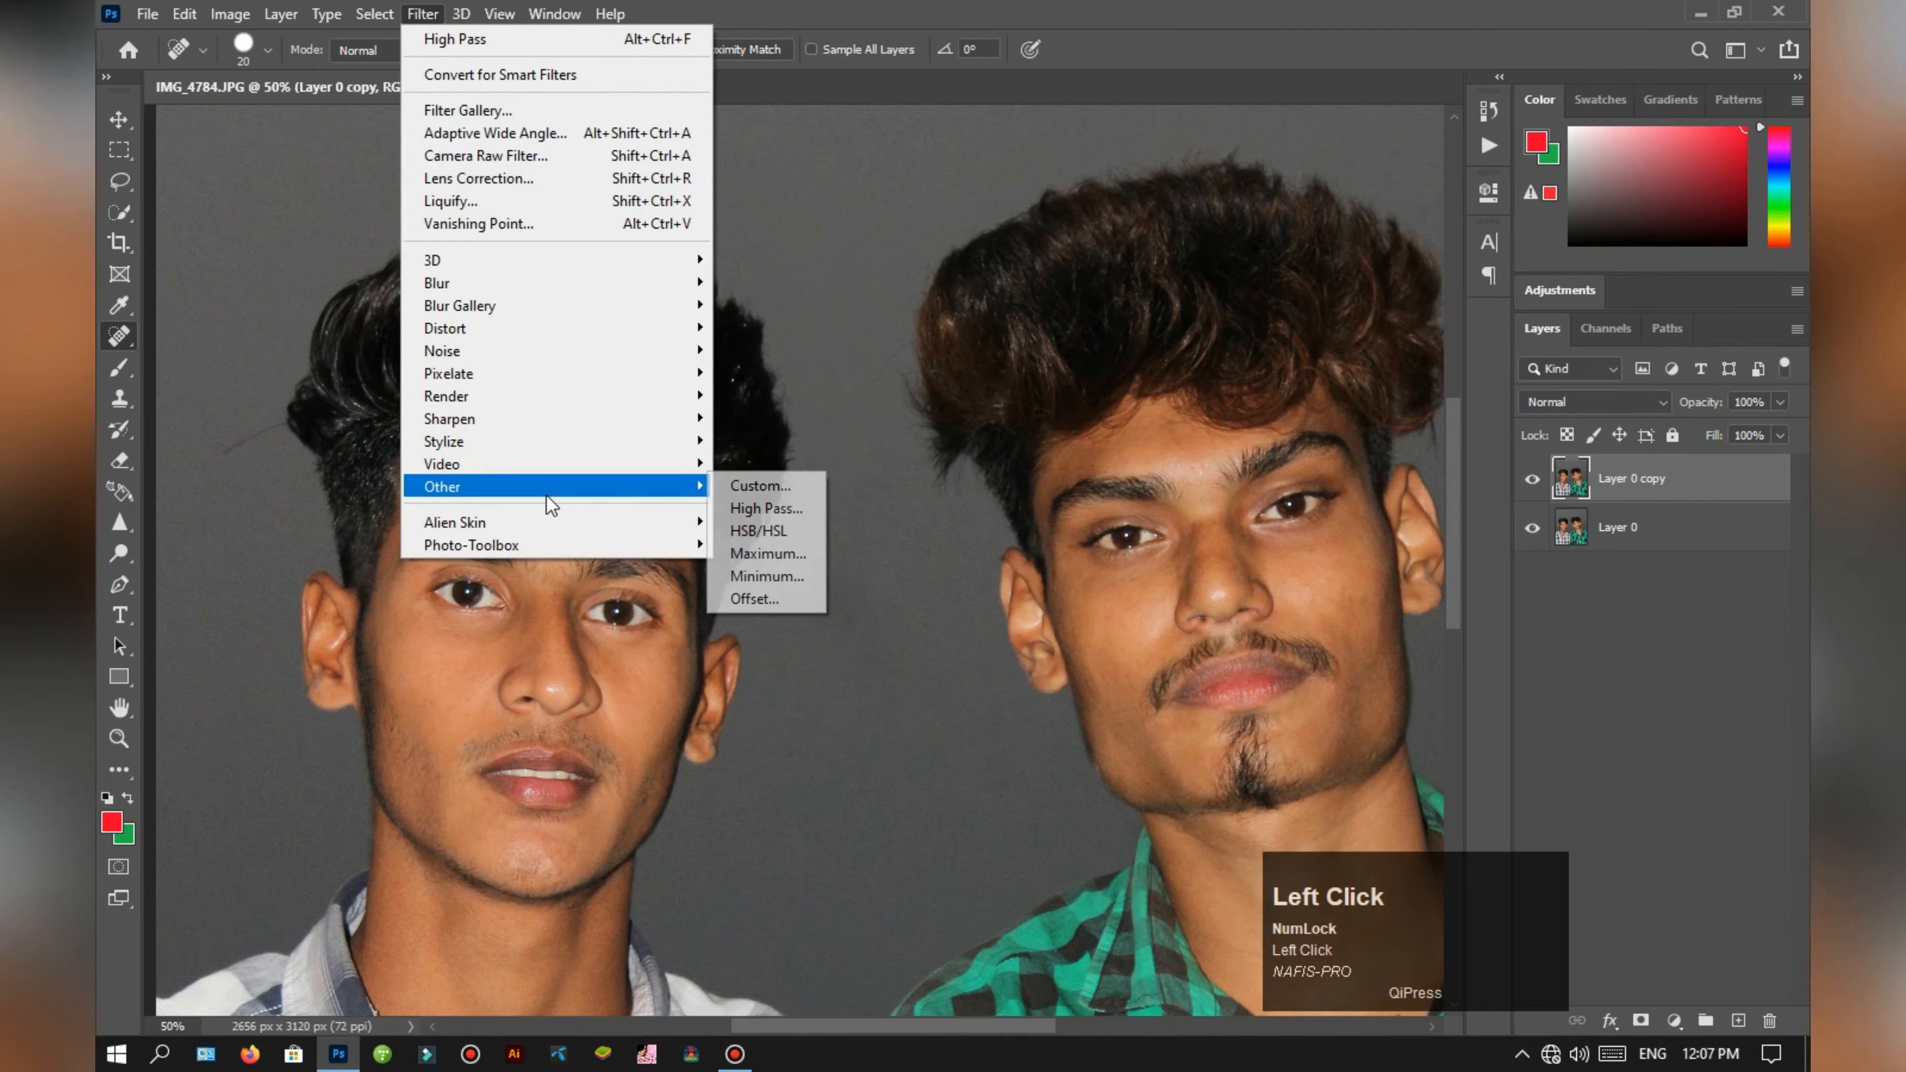
pyautogui.click(754, 545)
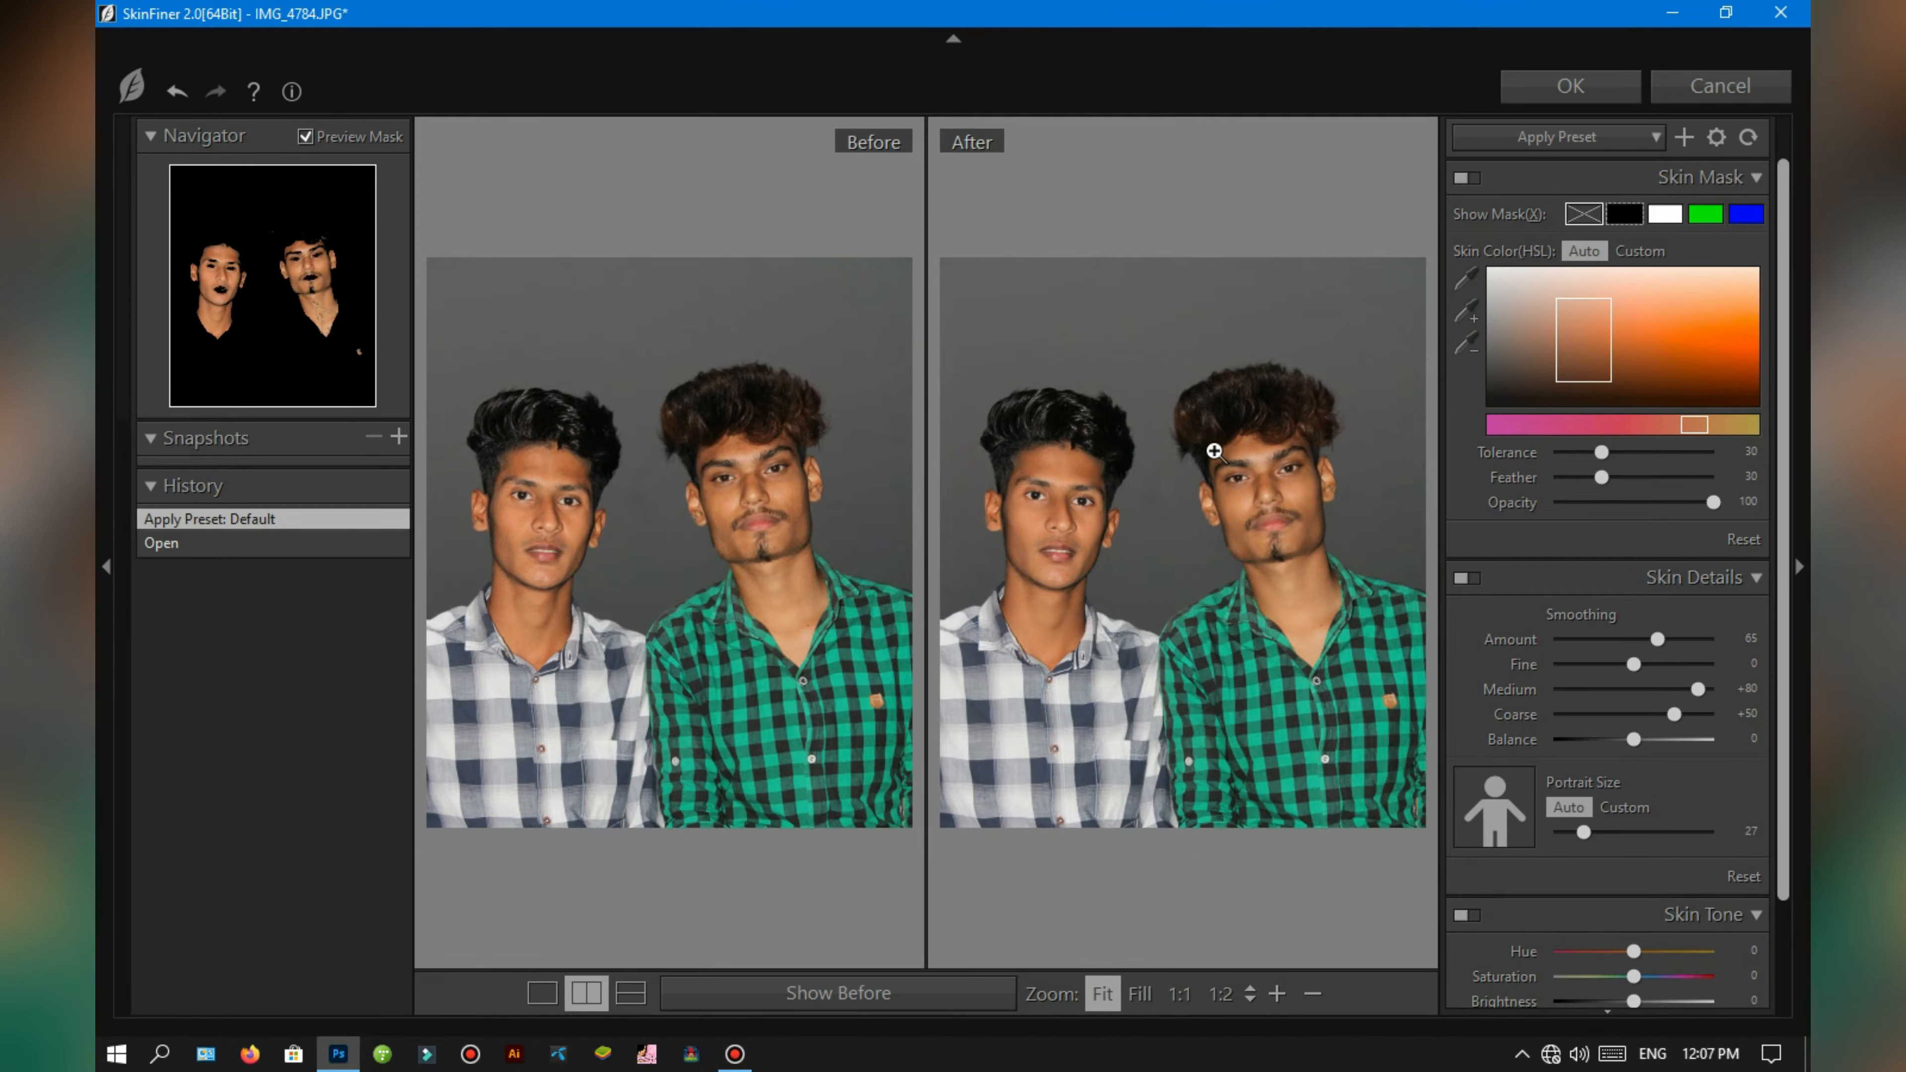
pyautogui.click(1209, 445)
pyautogui.moveTo(1293, 576); pyautogui.dragTo(938, 593)
pyautogui.hotkey('ctrl', '-')
pyautogui.hotkey('ctrl', '-')
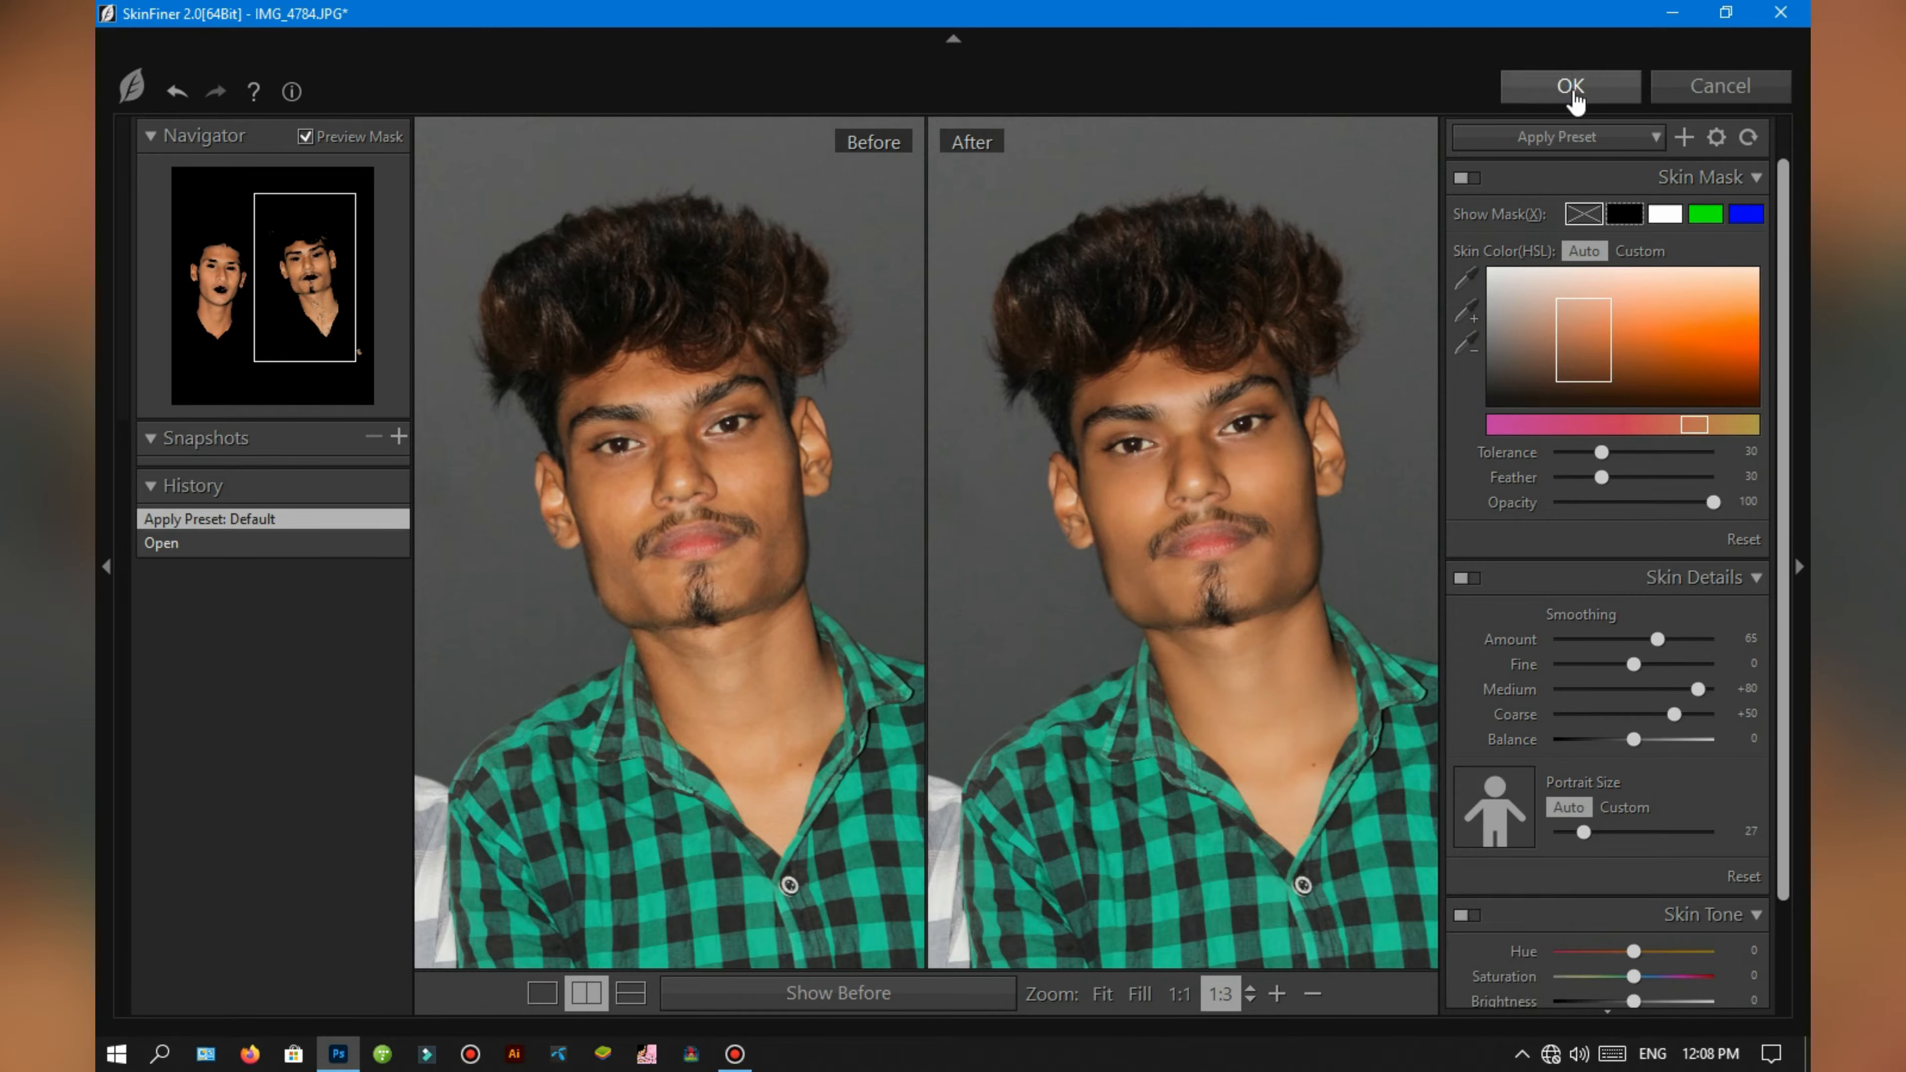
pyautogui.click(1570, 85)
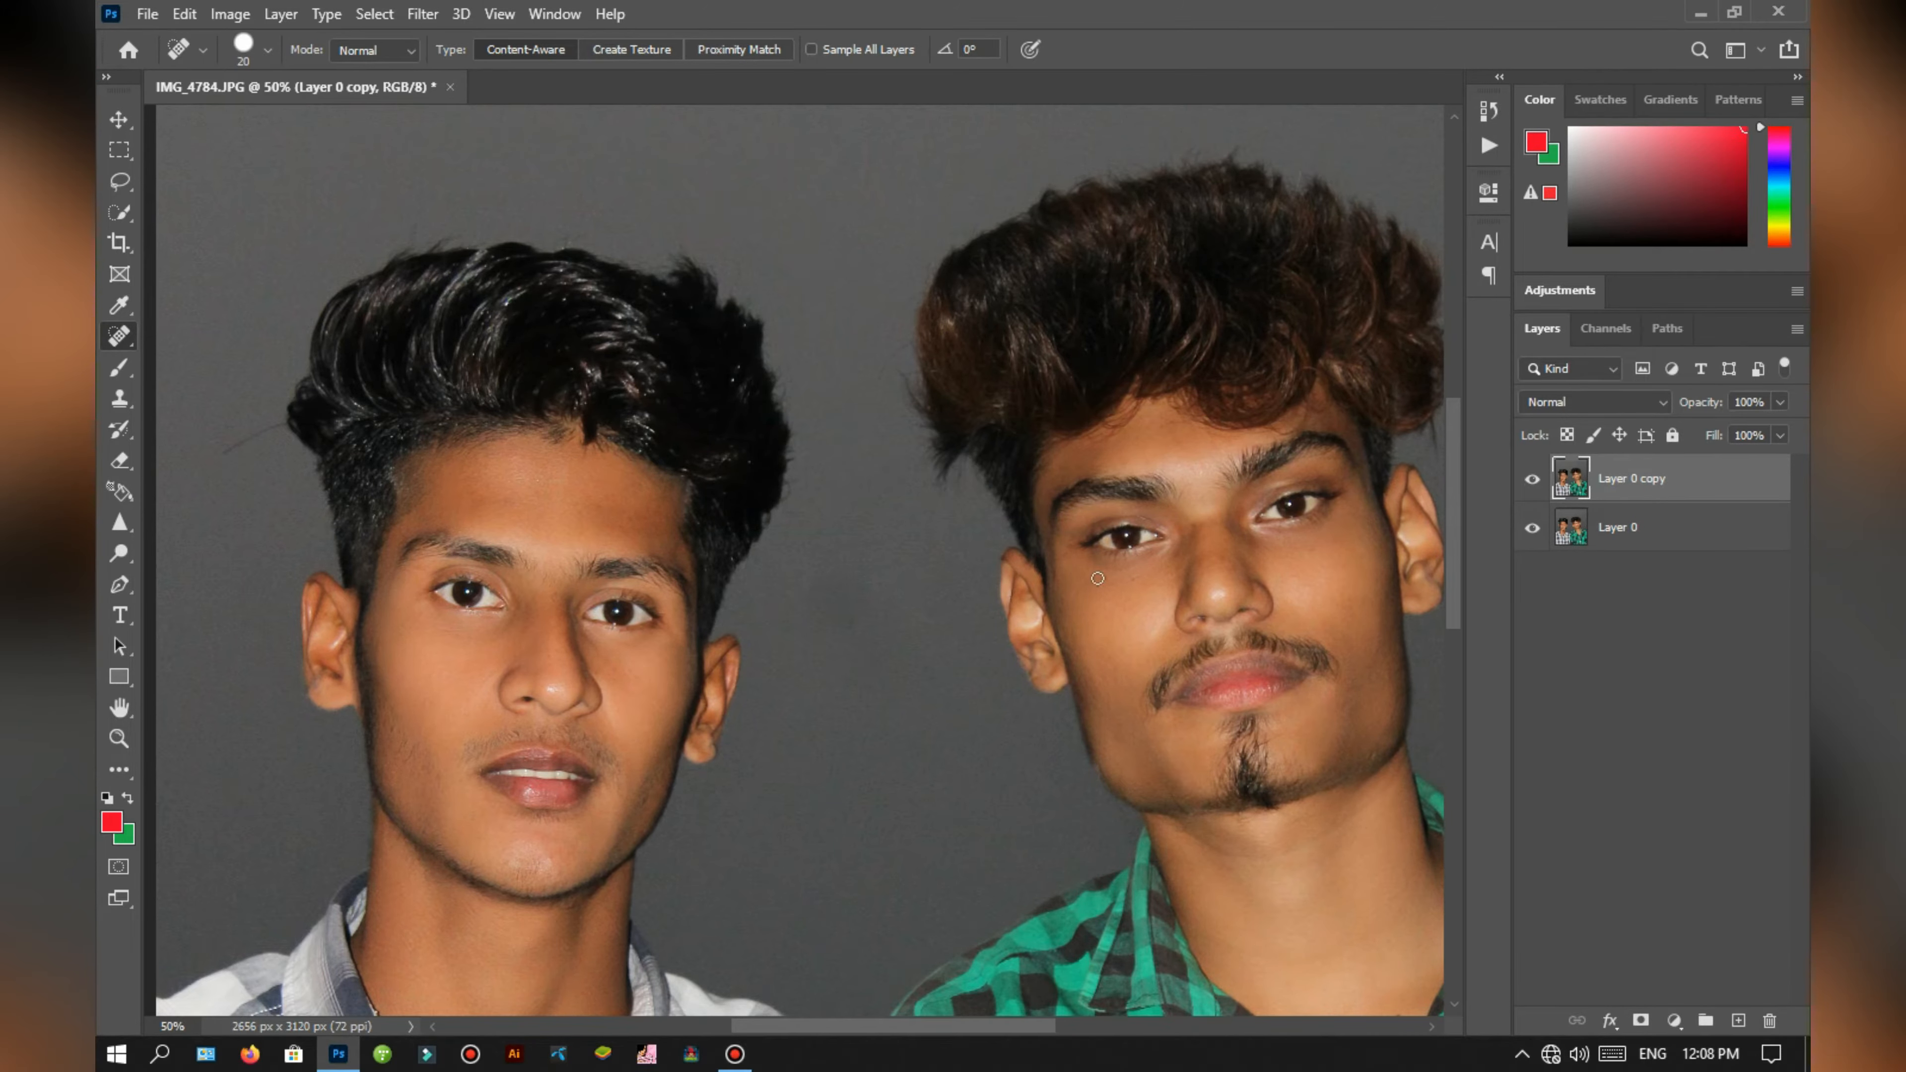
# Step: Examine the smoothed skin on both faces up close and in the whole portrait
pyautogui.hotkey('ctrl', '+')
pyautogui.hotkey('ctrl', '+')
pyautogui.hotkey('ctrl', '-')
pyautogui.hotkey('ctrl', '-')
pyautogui.hotkey('ctrl', '-')
pyautogui.hotkey('ctrl', '+')
pyautogui.hotkey('ctrl', '-')
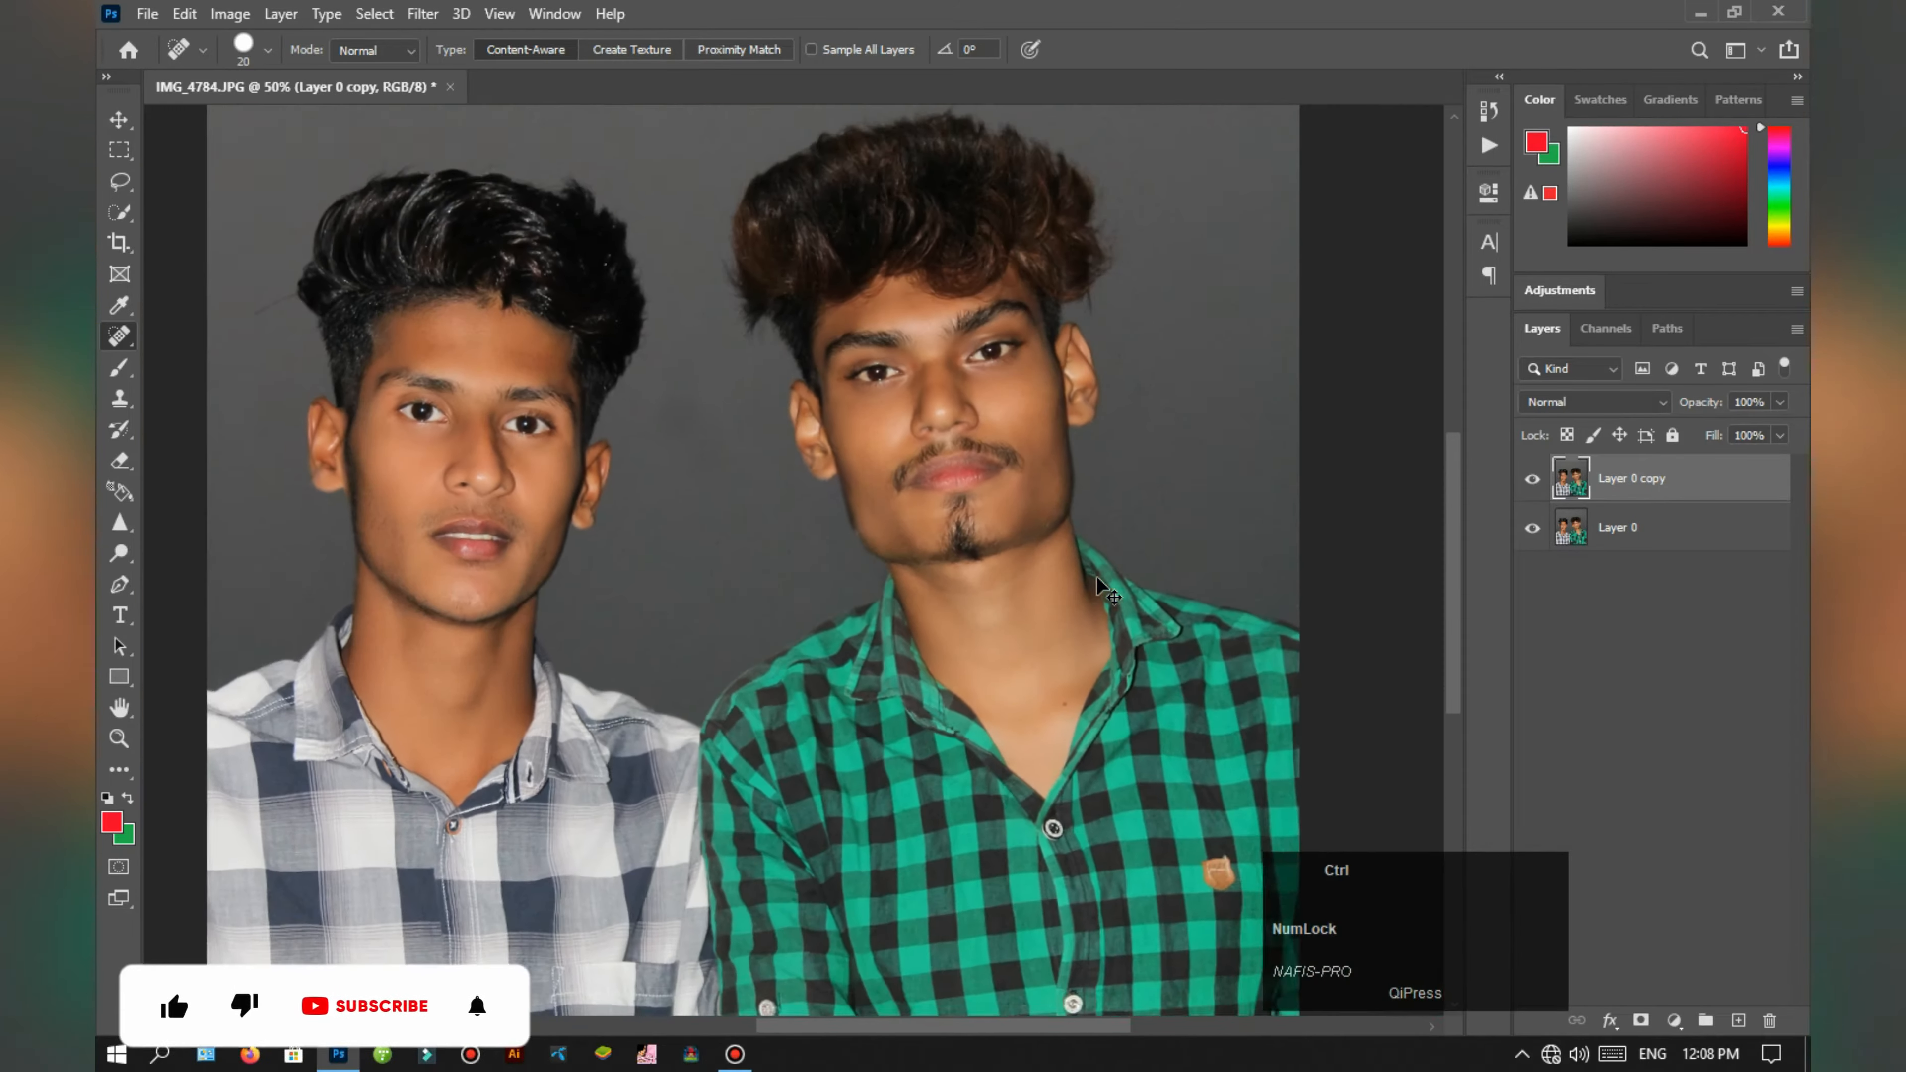
pyautogui.hotkey('ctrl', '+')
pyautogui.hotkey('ctrl', '+')
pyautogui.hotkey('ctrl', '-')
pyautogui.hotkey('ctrl', '-')
pyautogui.hotkey('ctrl', '+')
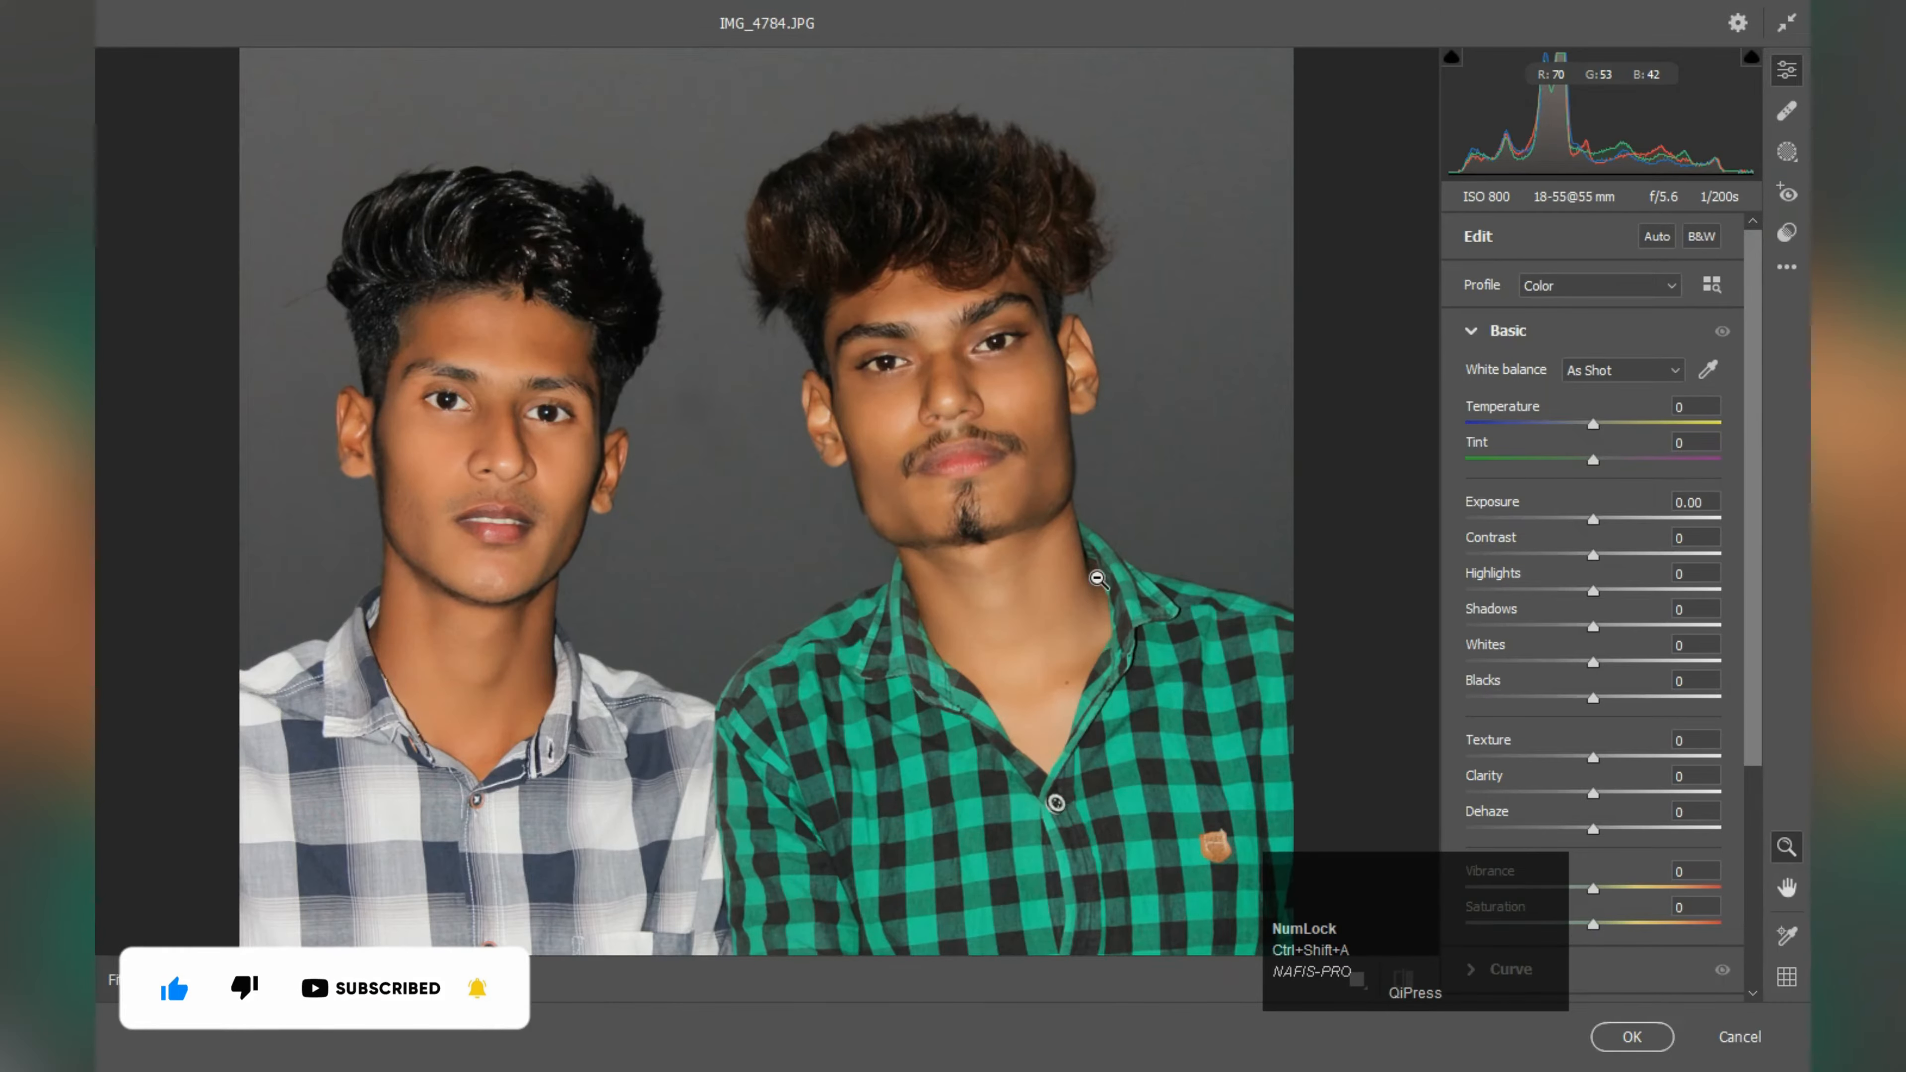
# Step: Set Sharpening to 33 in the Camera Raw Detail settings for the layer copy
pyautogui.click(1463, 332)
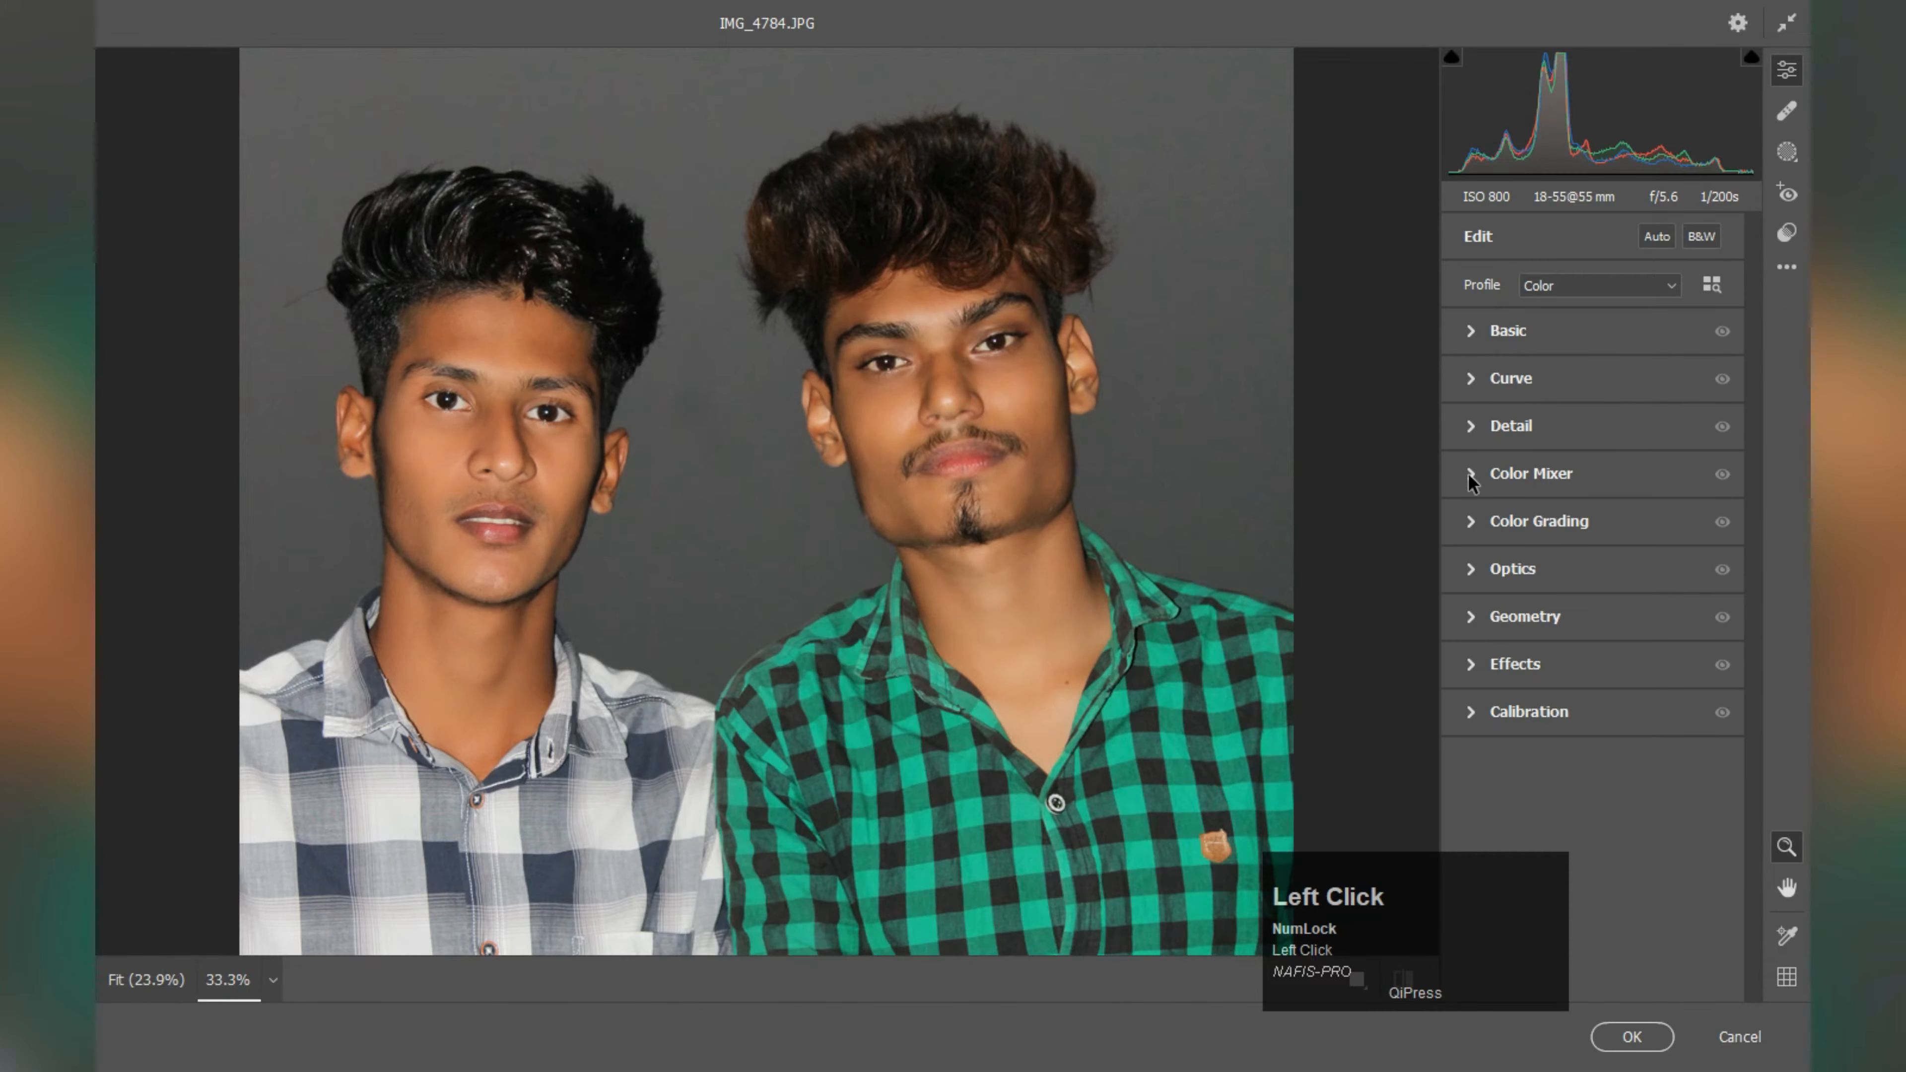
pyautogui.click(1477, 426)
pyautogui.moveTo(1470, 486); pyautogui.dragTo(1508, 486)
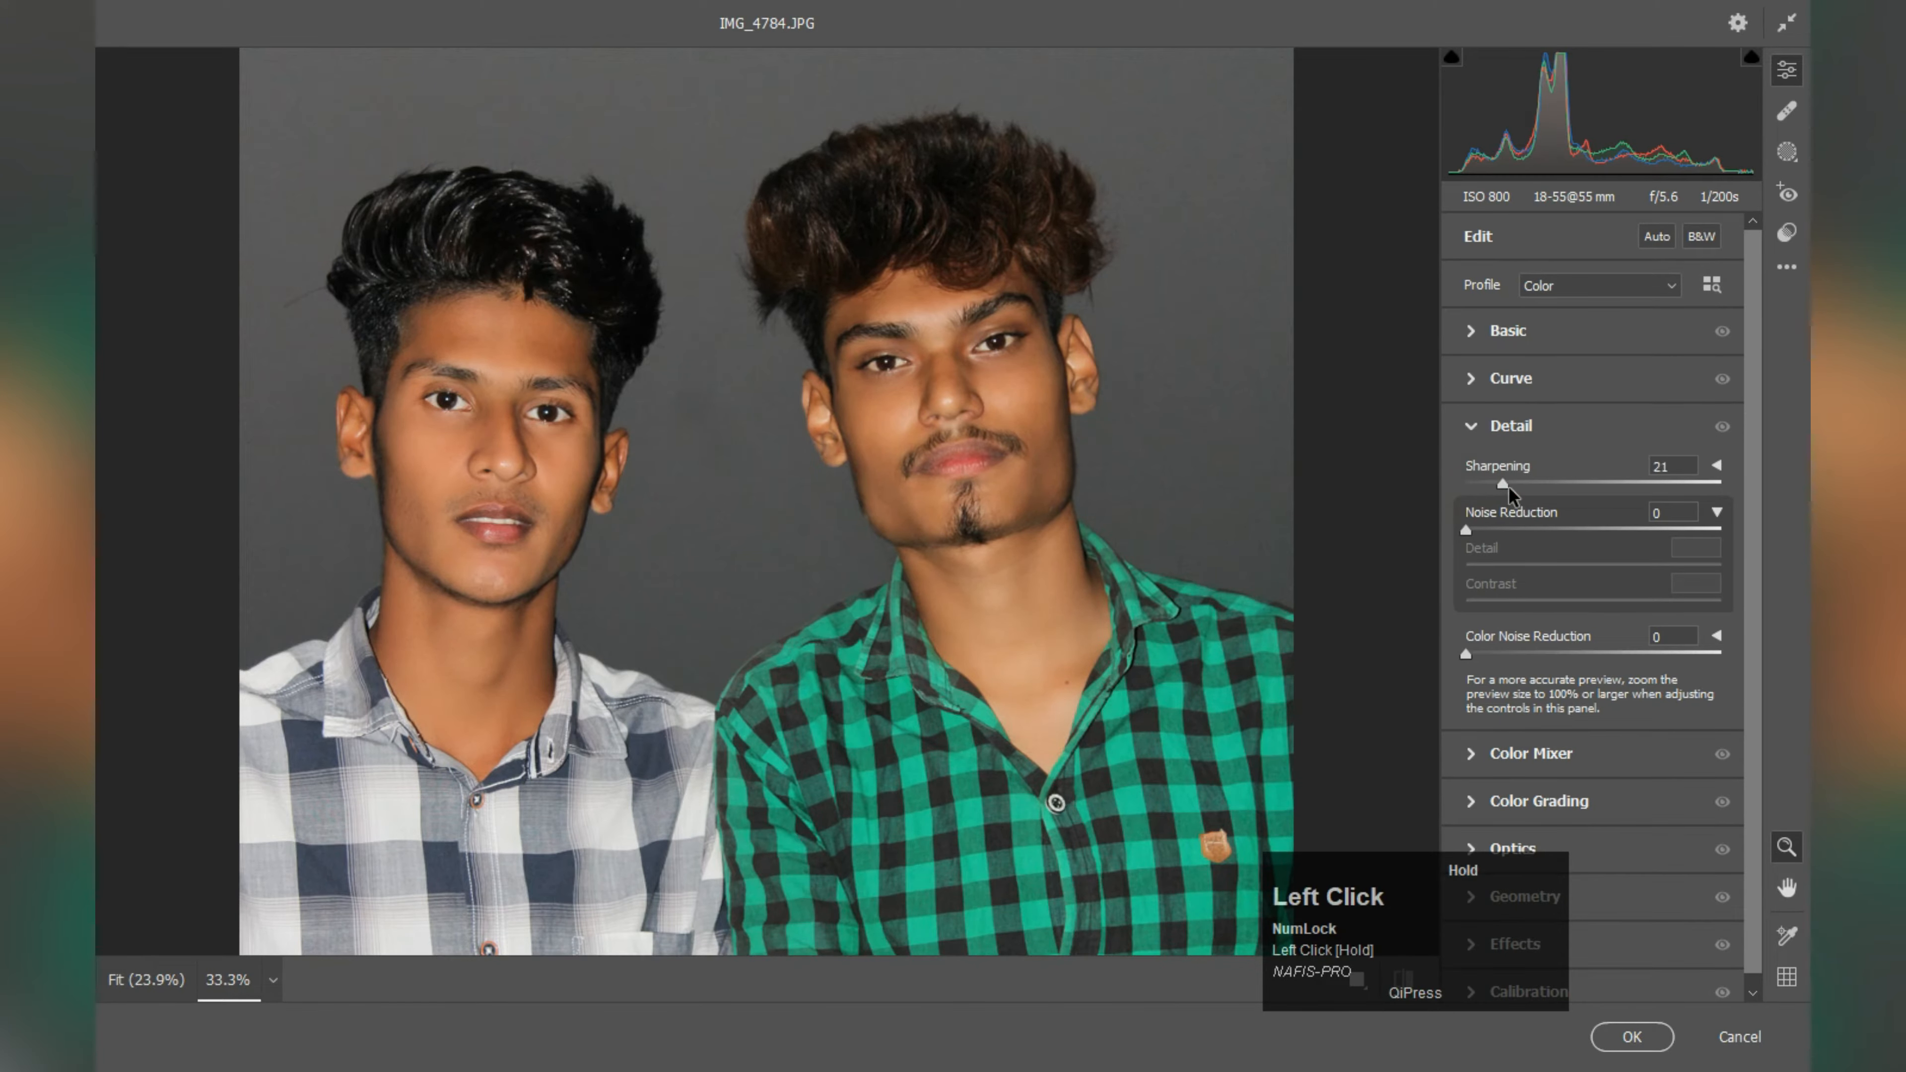
pyautogui.hotkey('ctrl', '+')
pyautogui.hotkey('ctrl', '+')
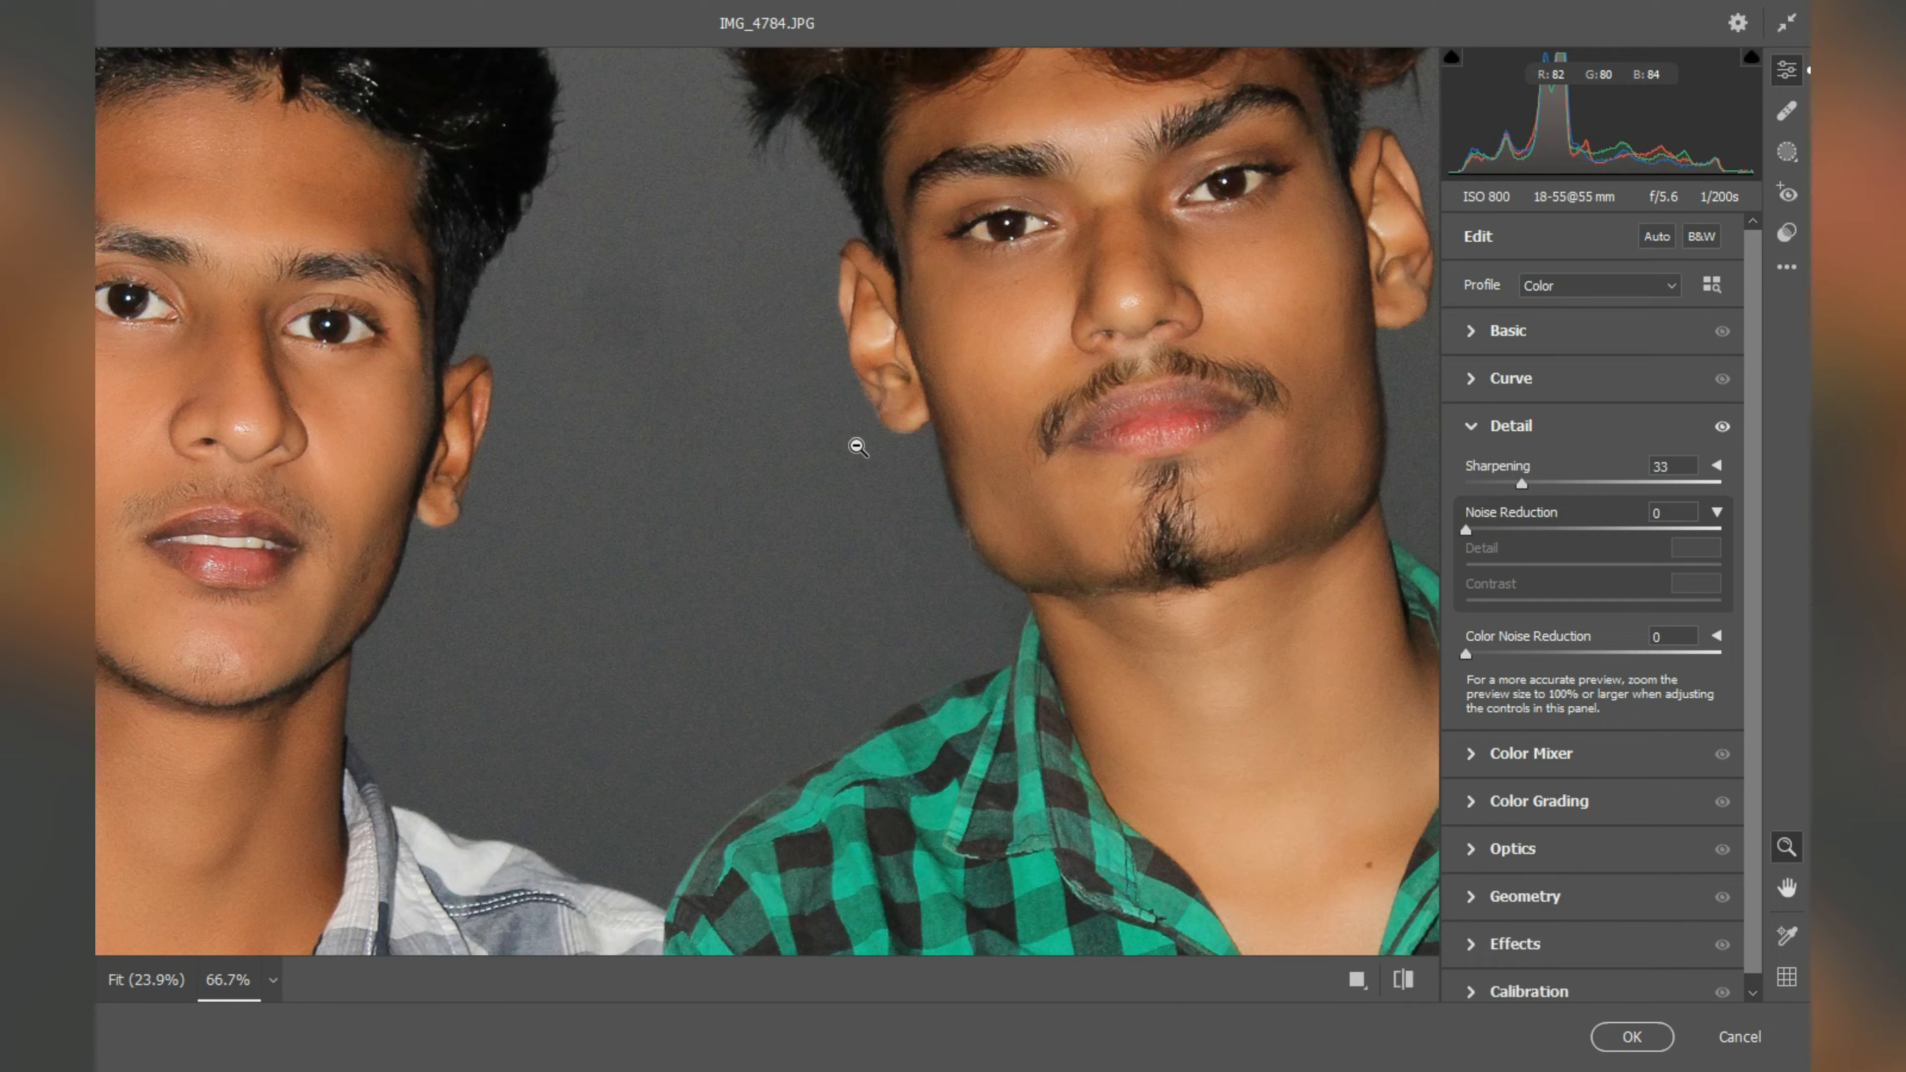
# Step: Set Noise Reduction to 11 with Detail 33 and Contrast 7, and Color Noise Reduction to 6, and apply the Camera Raw filter
pyautogui.press('space')
pyautogui.moveTo(810, 432); pyautogui.dragTo(889, 509)
pyautogui.moveTo(1471, 531); pyautogui.dragTo(1487, 530)
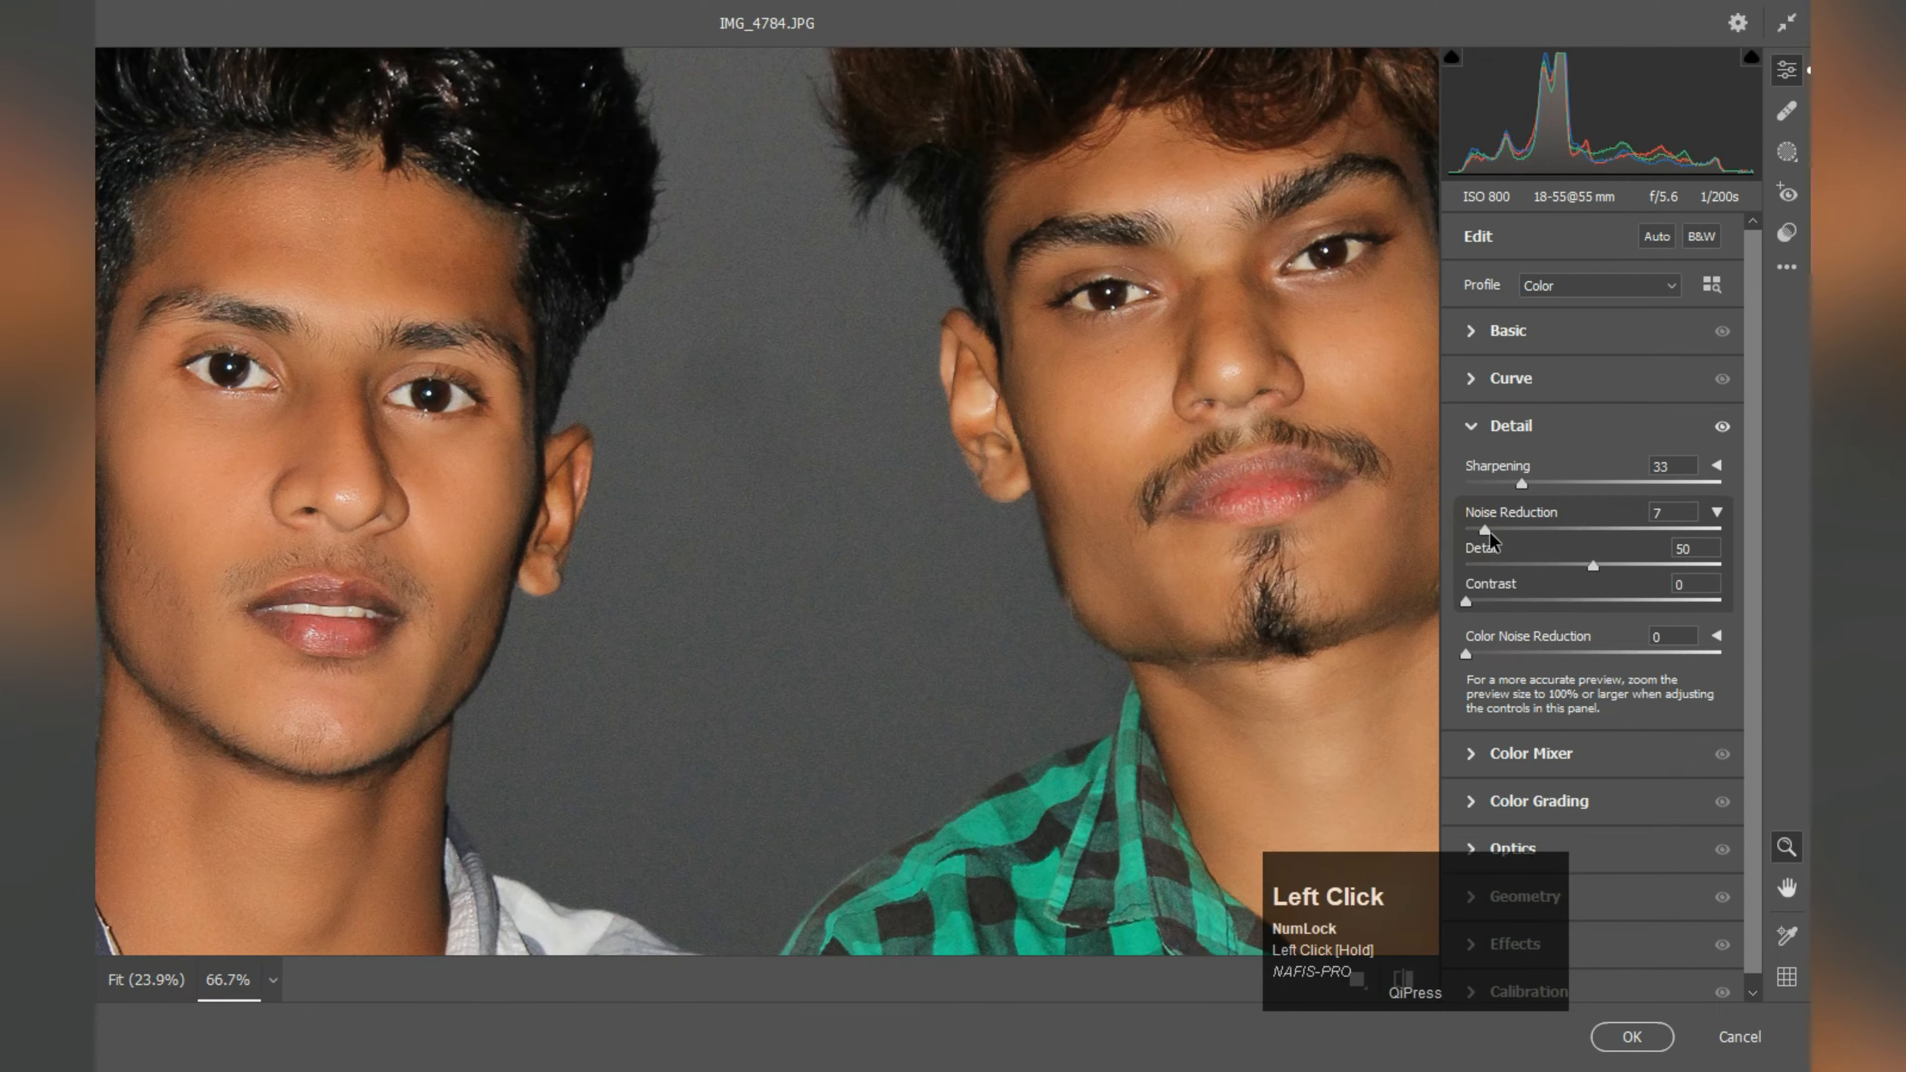
pyautogui.moveTo(1476, 605); pyautogui.dragTo(1482, 600)
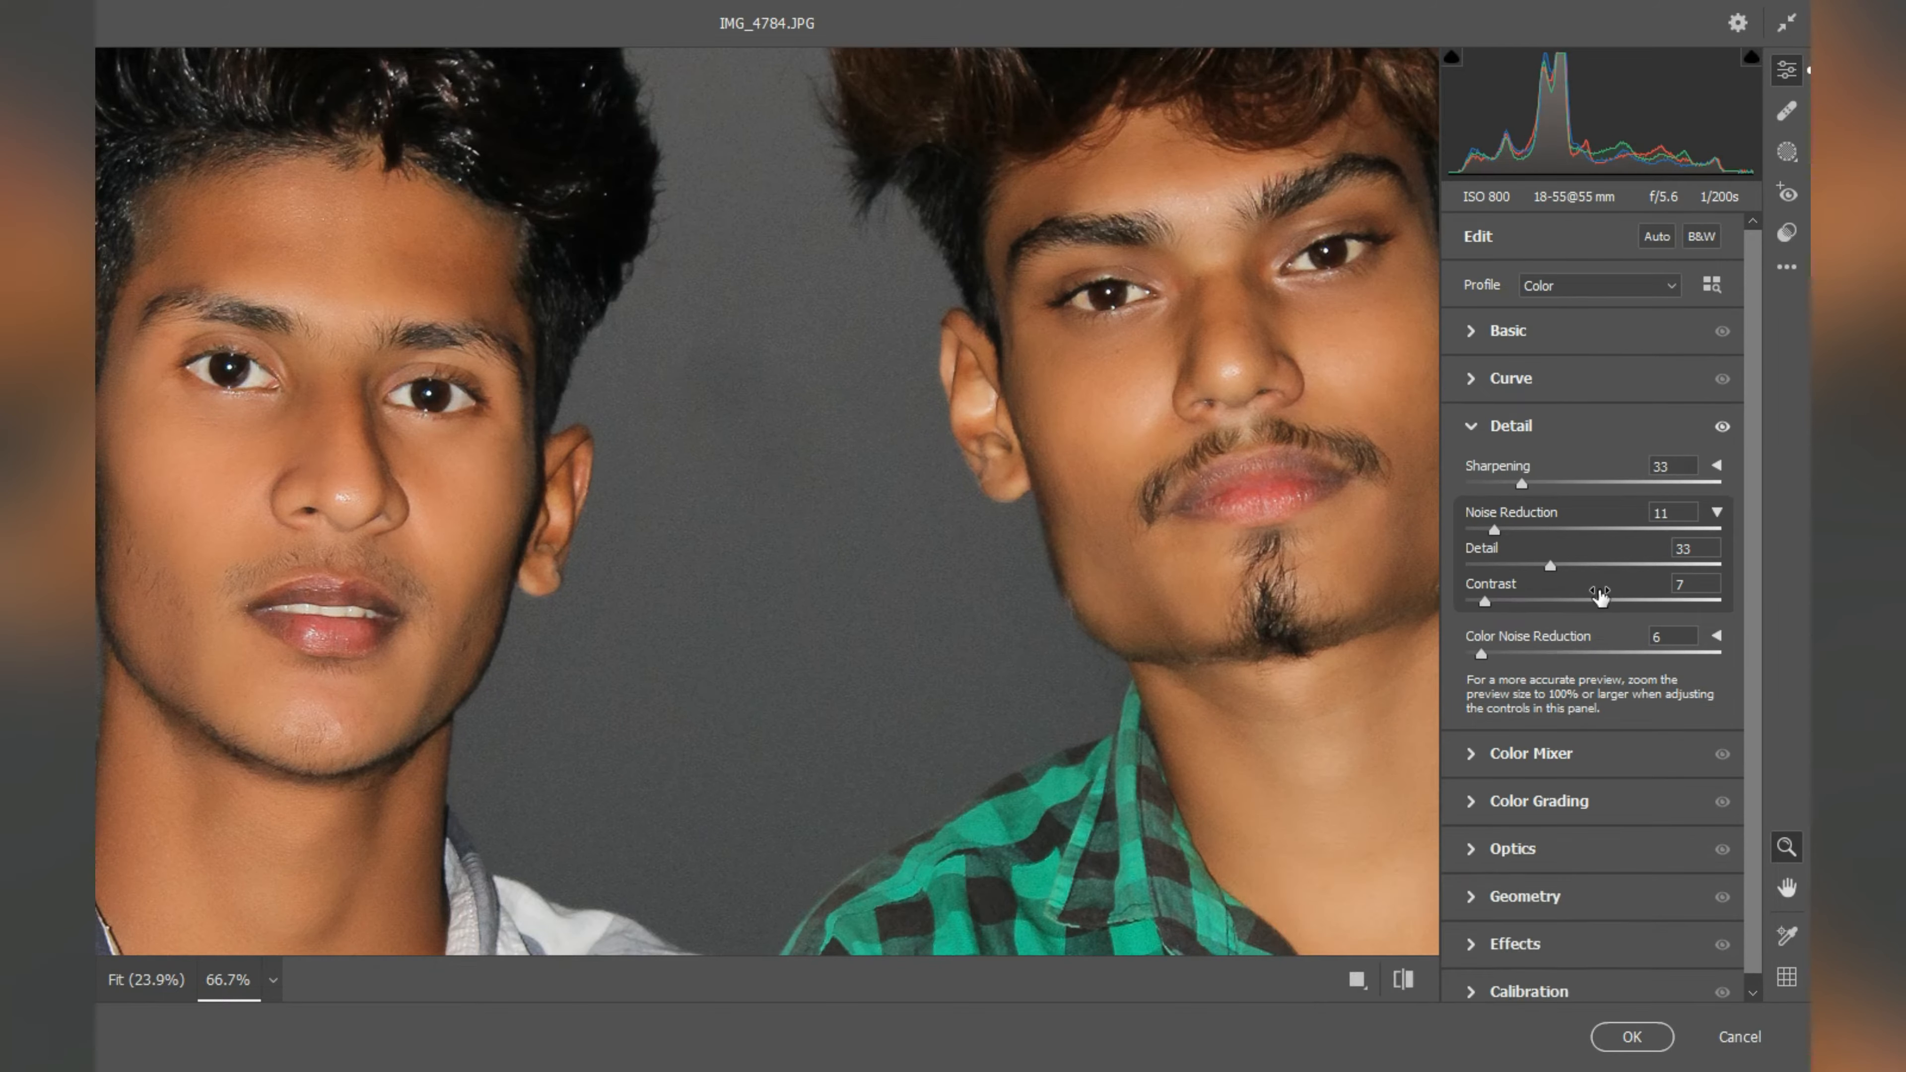
pyautogui.click(1632, 1037)
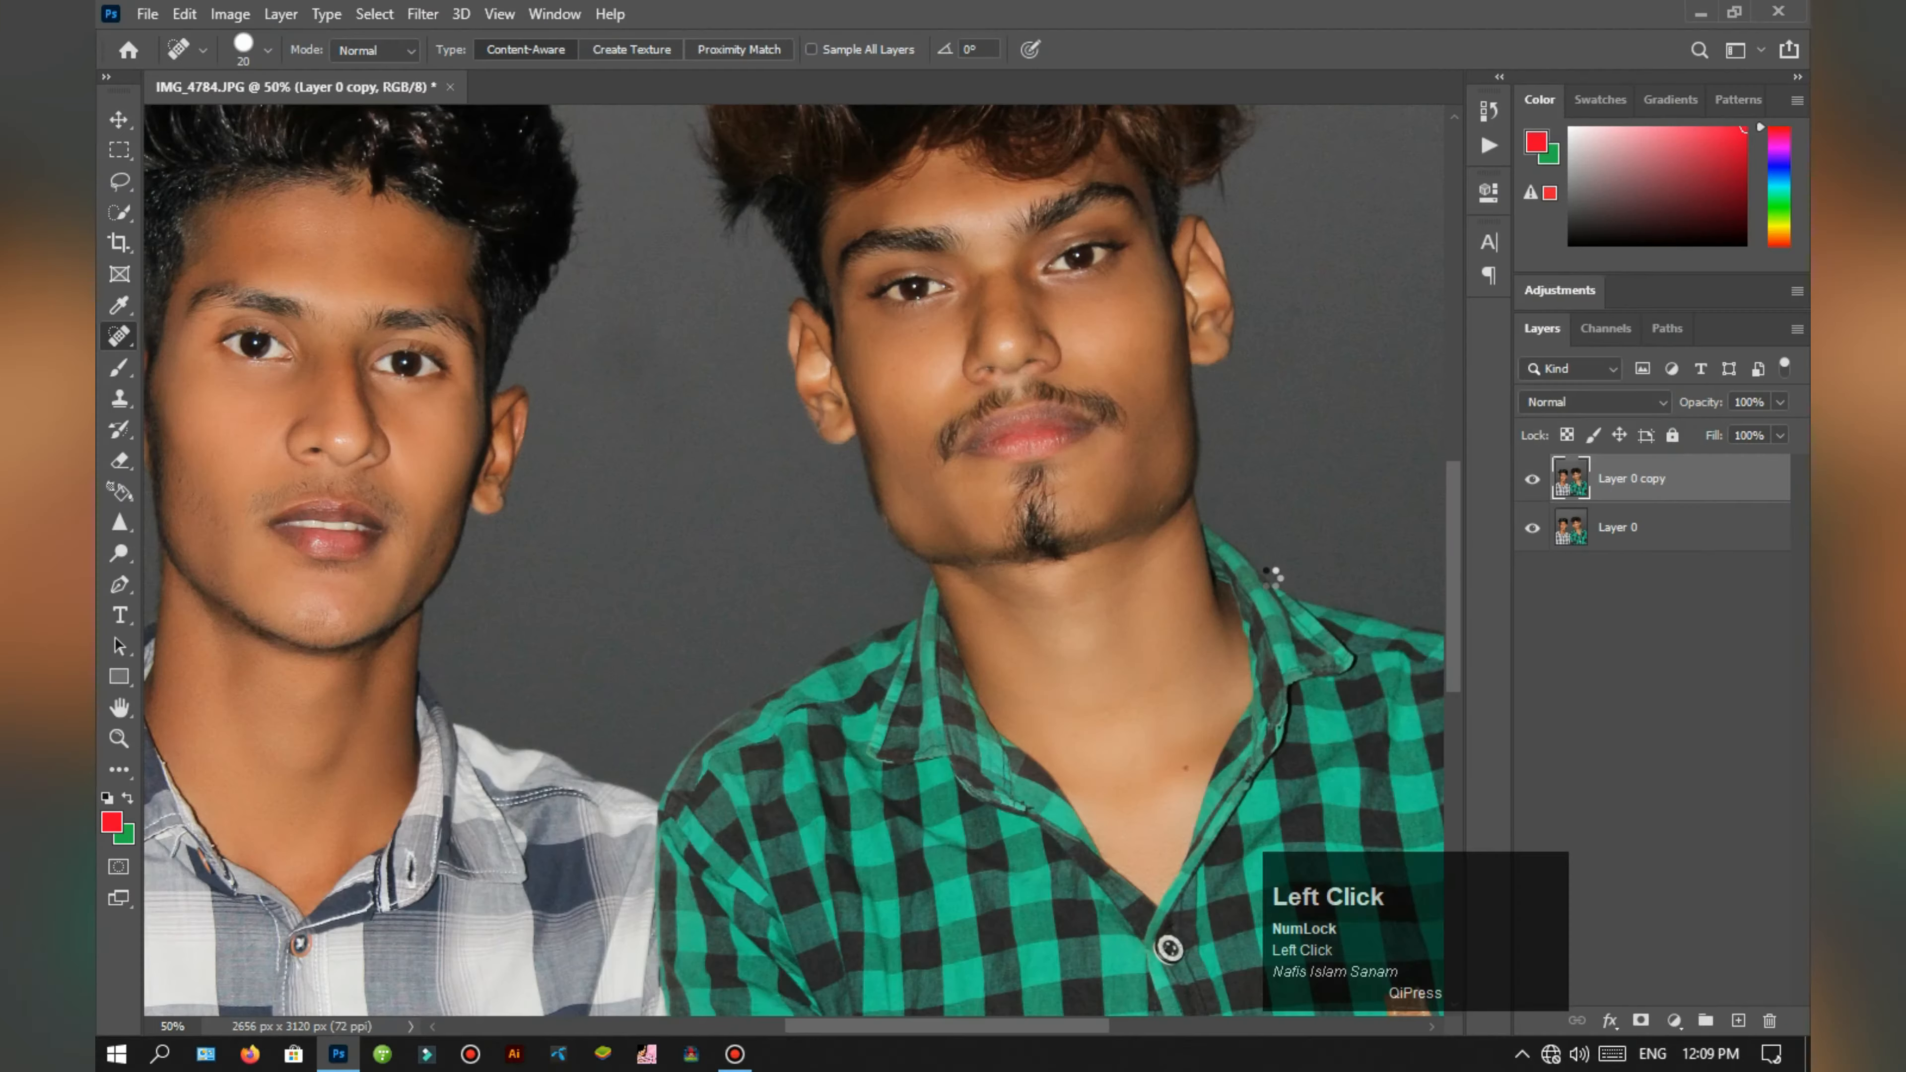
# Step: Apply Camera Raw with Texture +7 and Clarity +5 to the layer copy and merge it down into Layer 0
pyautogui.hotkey('ctrl', 'shift', 'a')
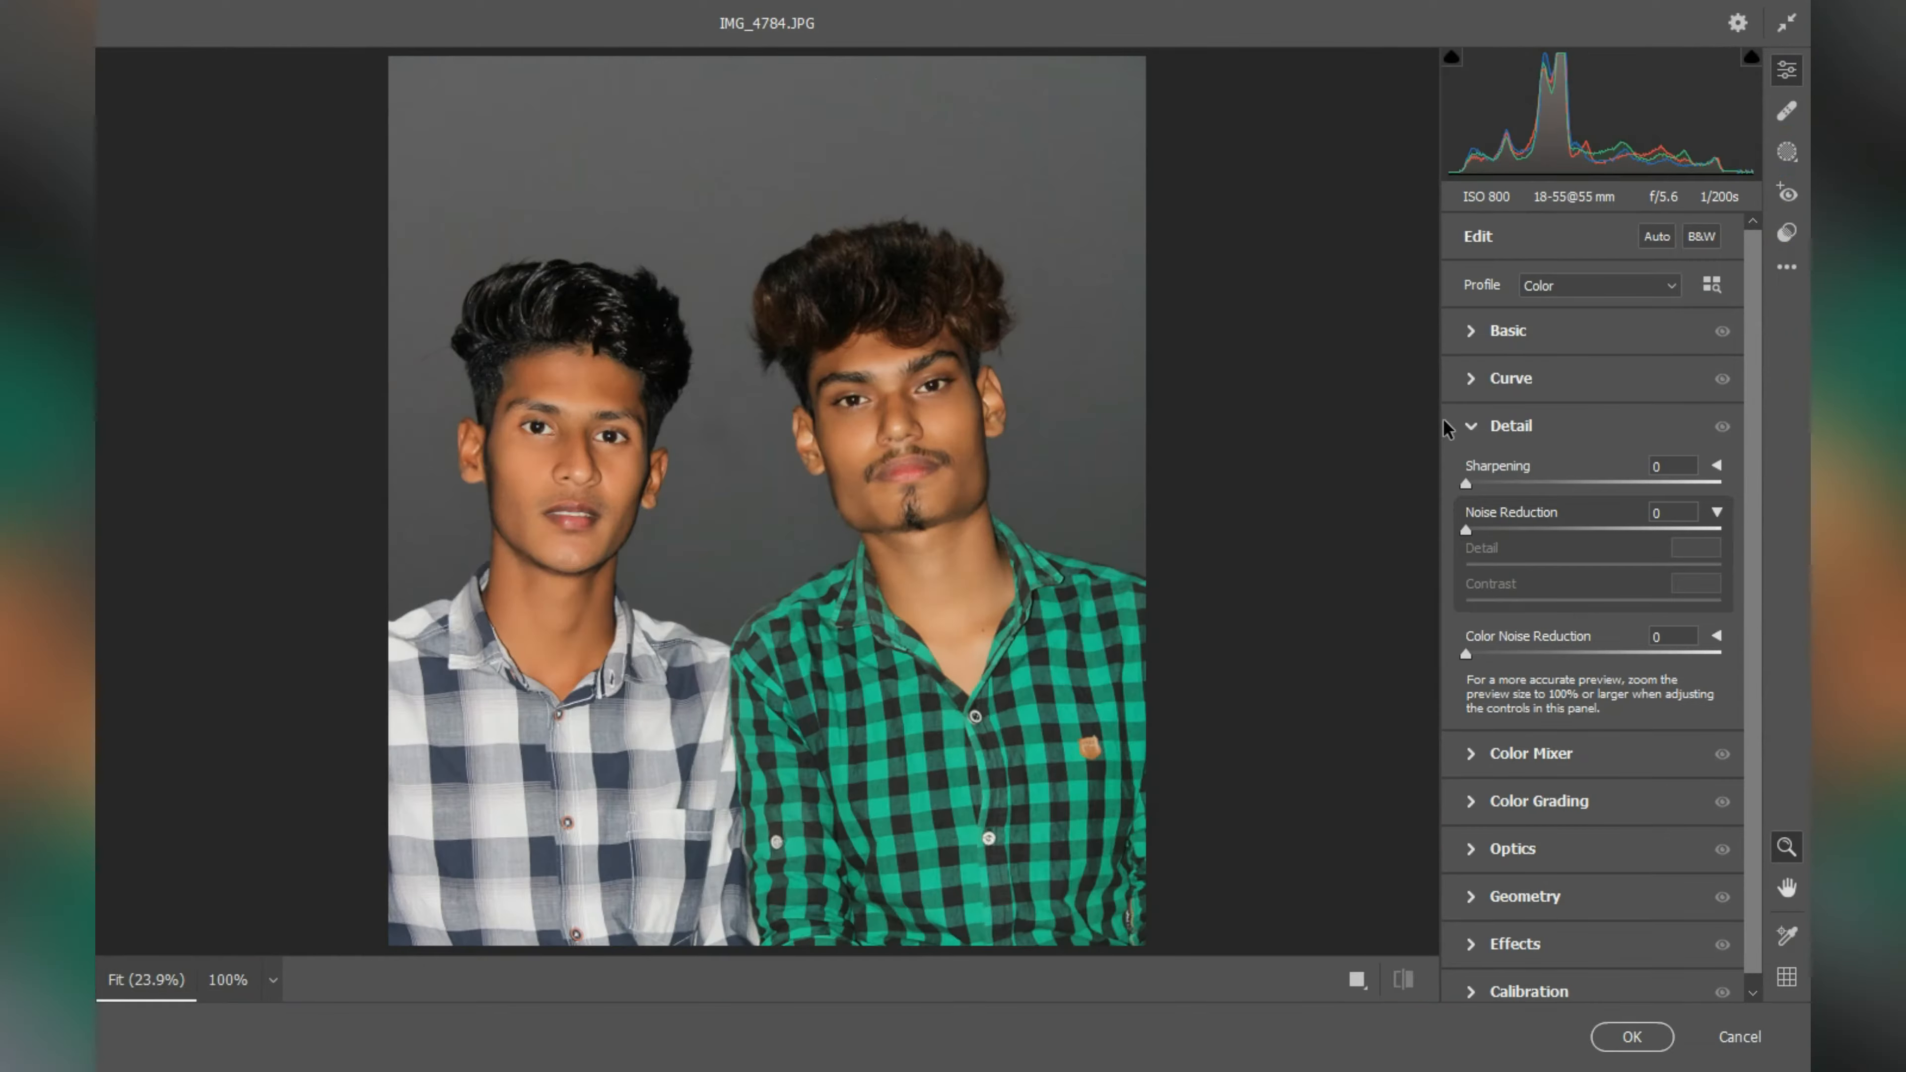
pyautogui.click(1474, 331)
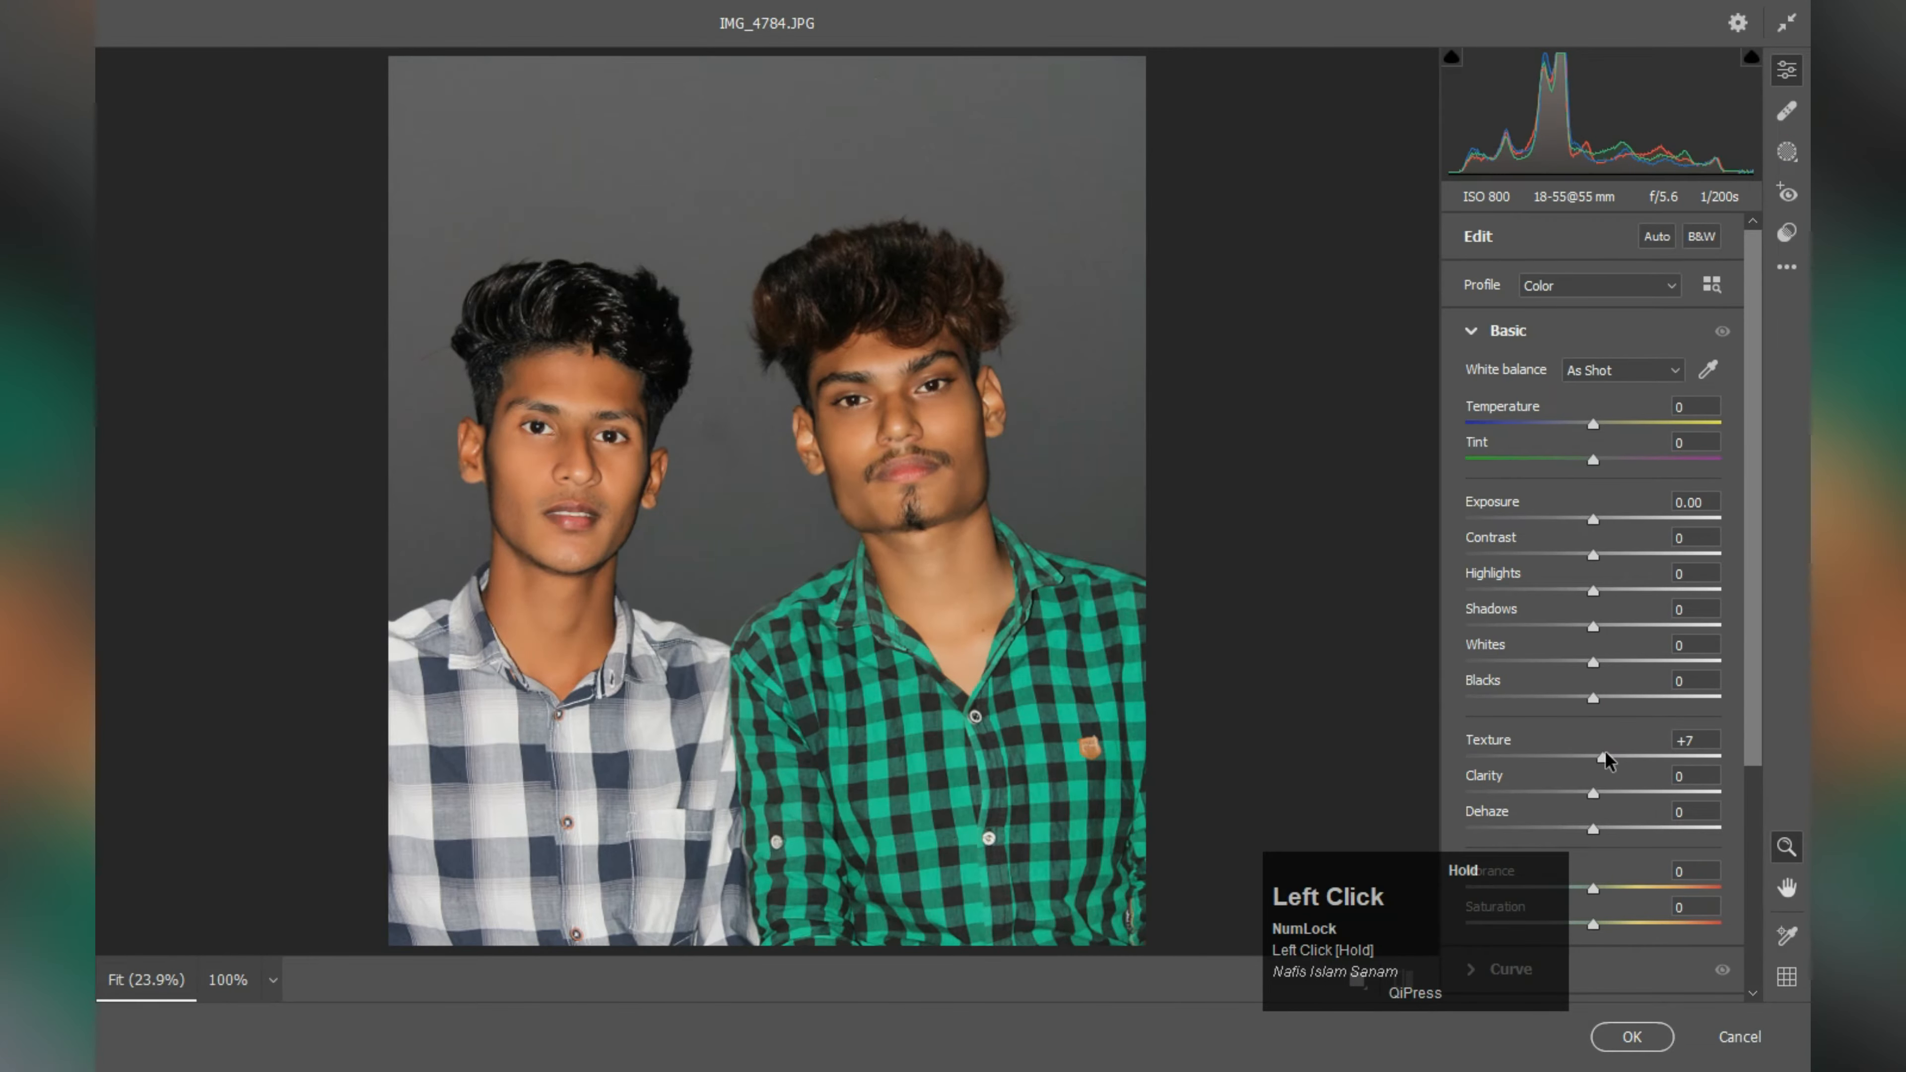
pyautogui.click(1632, 1037)
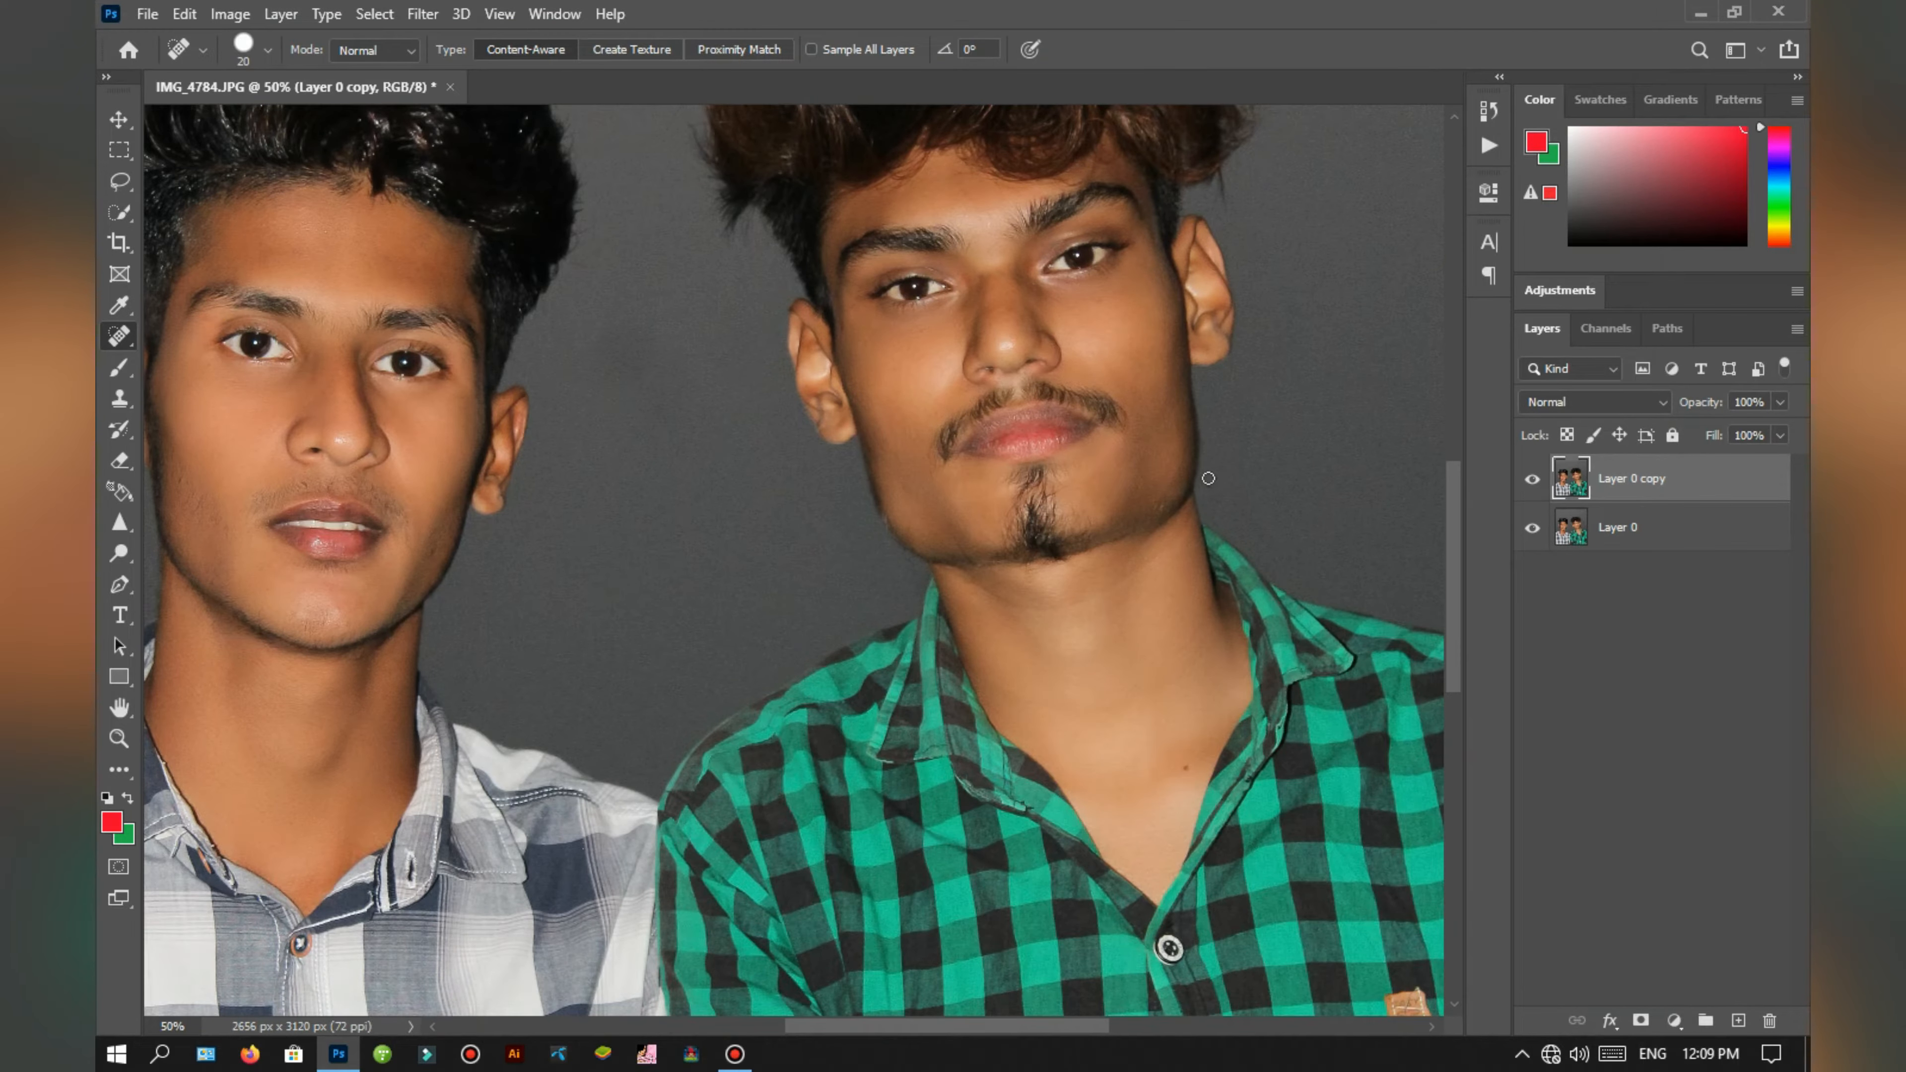
pyautogui.scroll(-2, 1208, 478)
pyautogui.hotkey('ctrl', 'e')
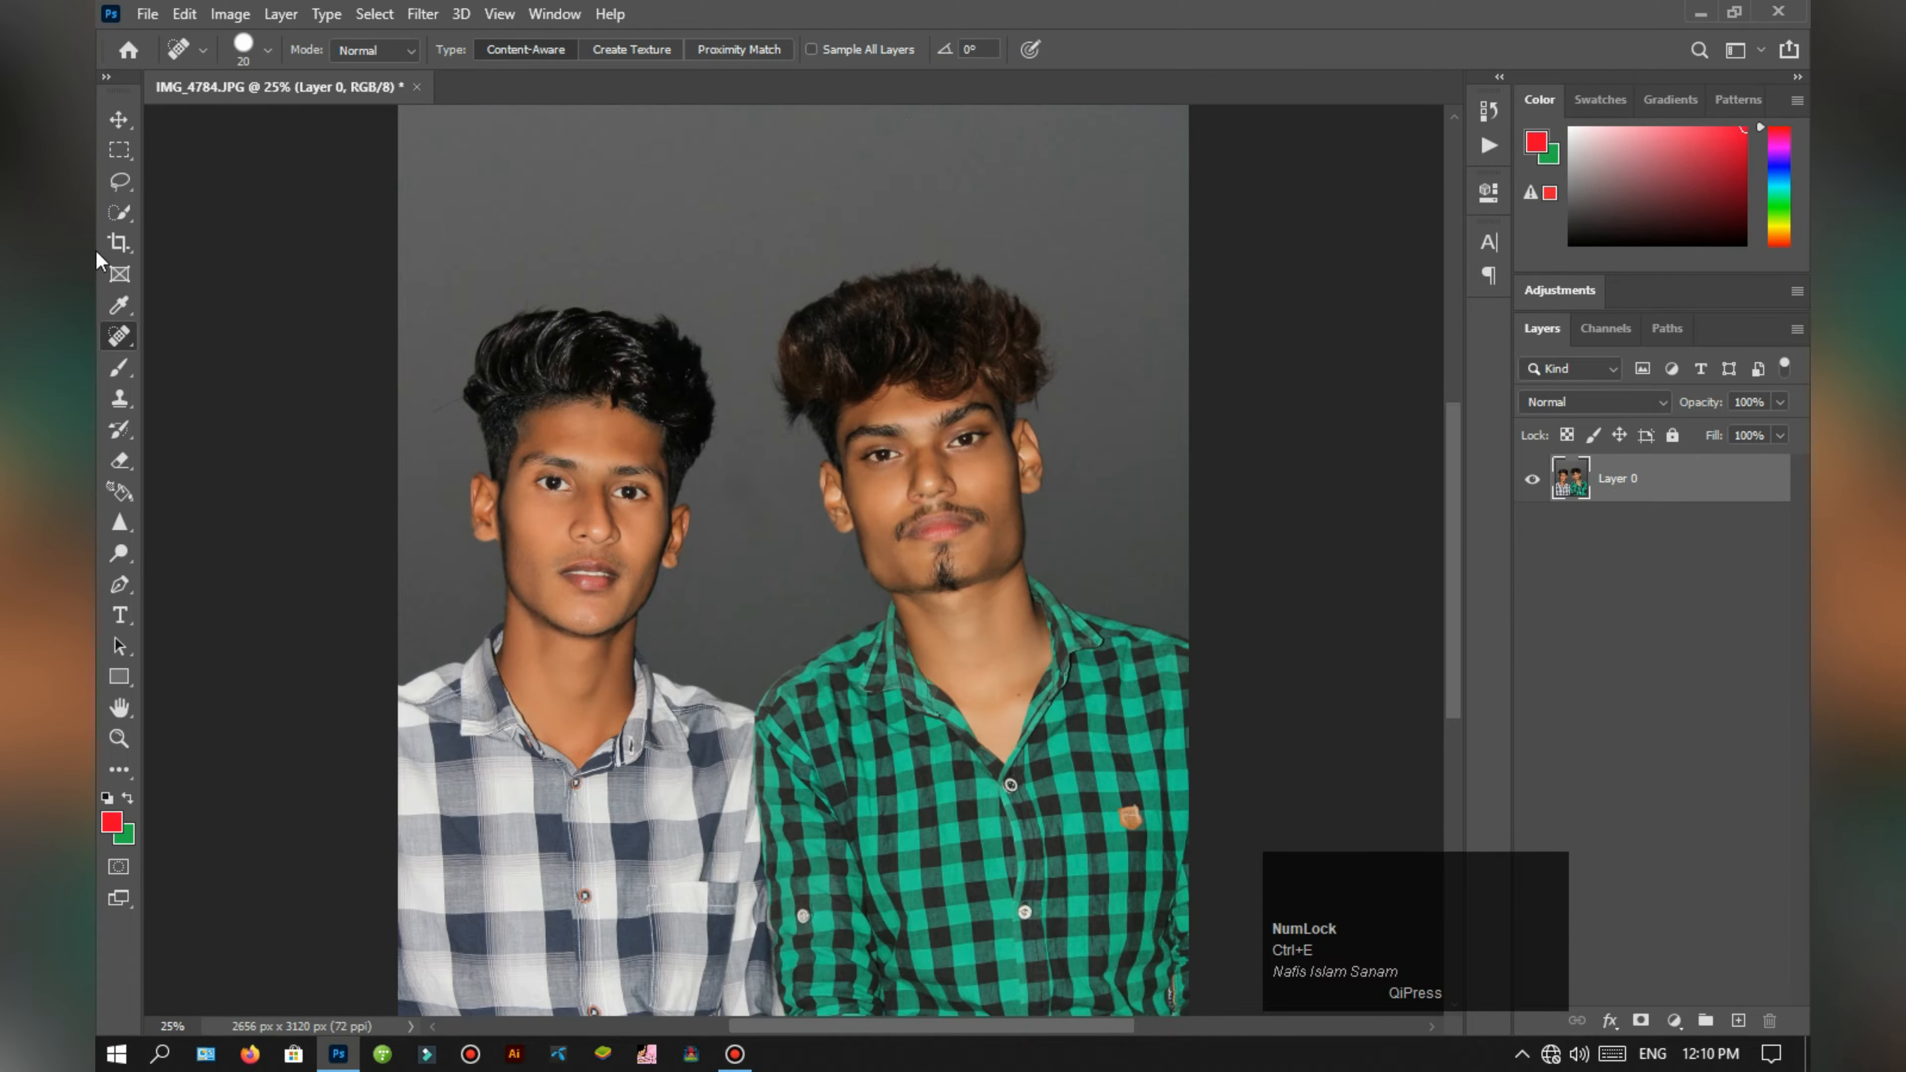
# Step: Select both men with the Quick Selection tool, leaving out the grey background
pyautogui.press('w')
pyautogui.moveTo(1329, 902); pyautogui.dragTo(1343, 902)
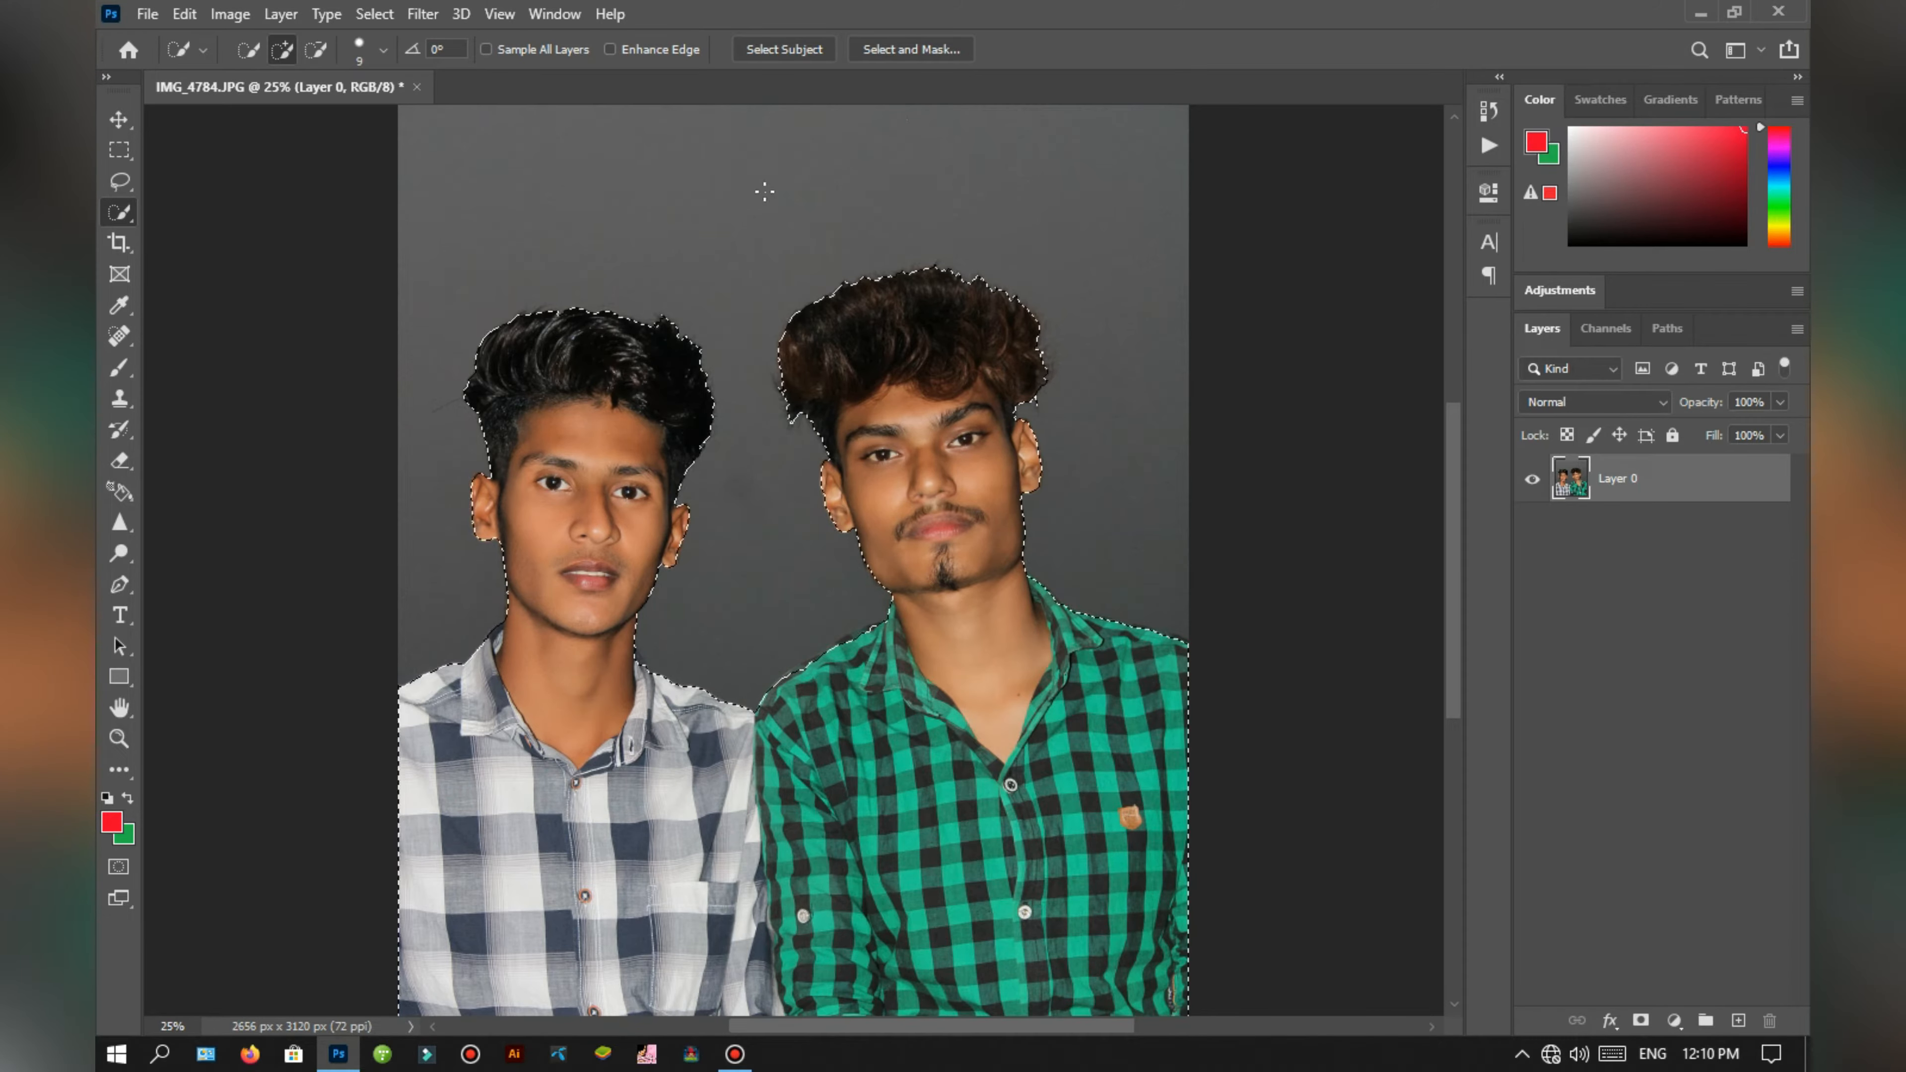
pyautogui.hotkey('ctrl', '+')
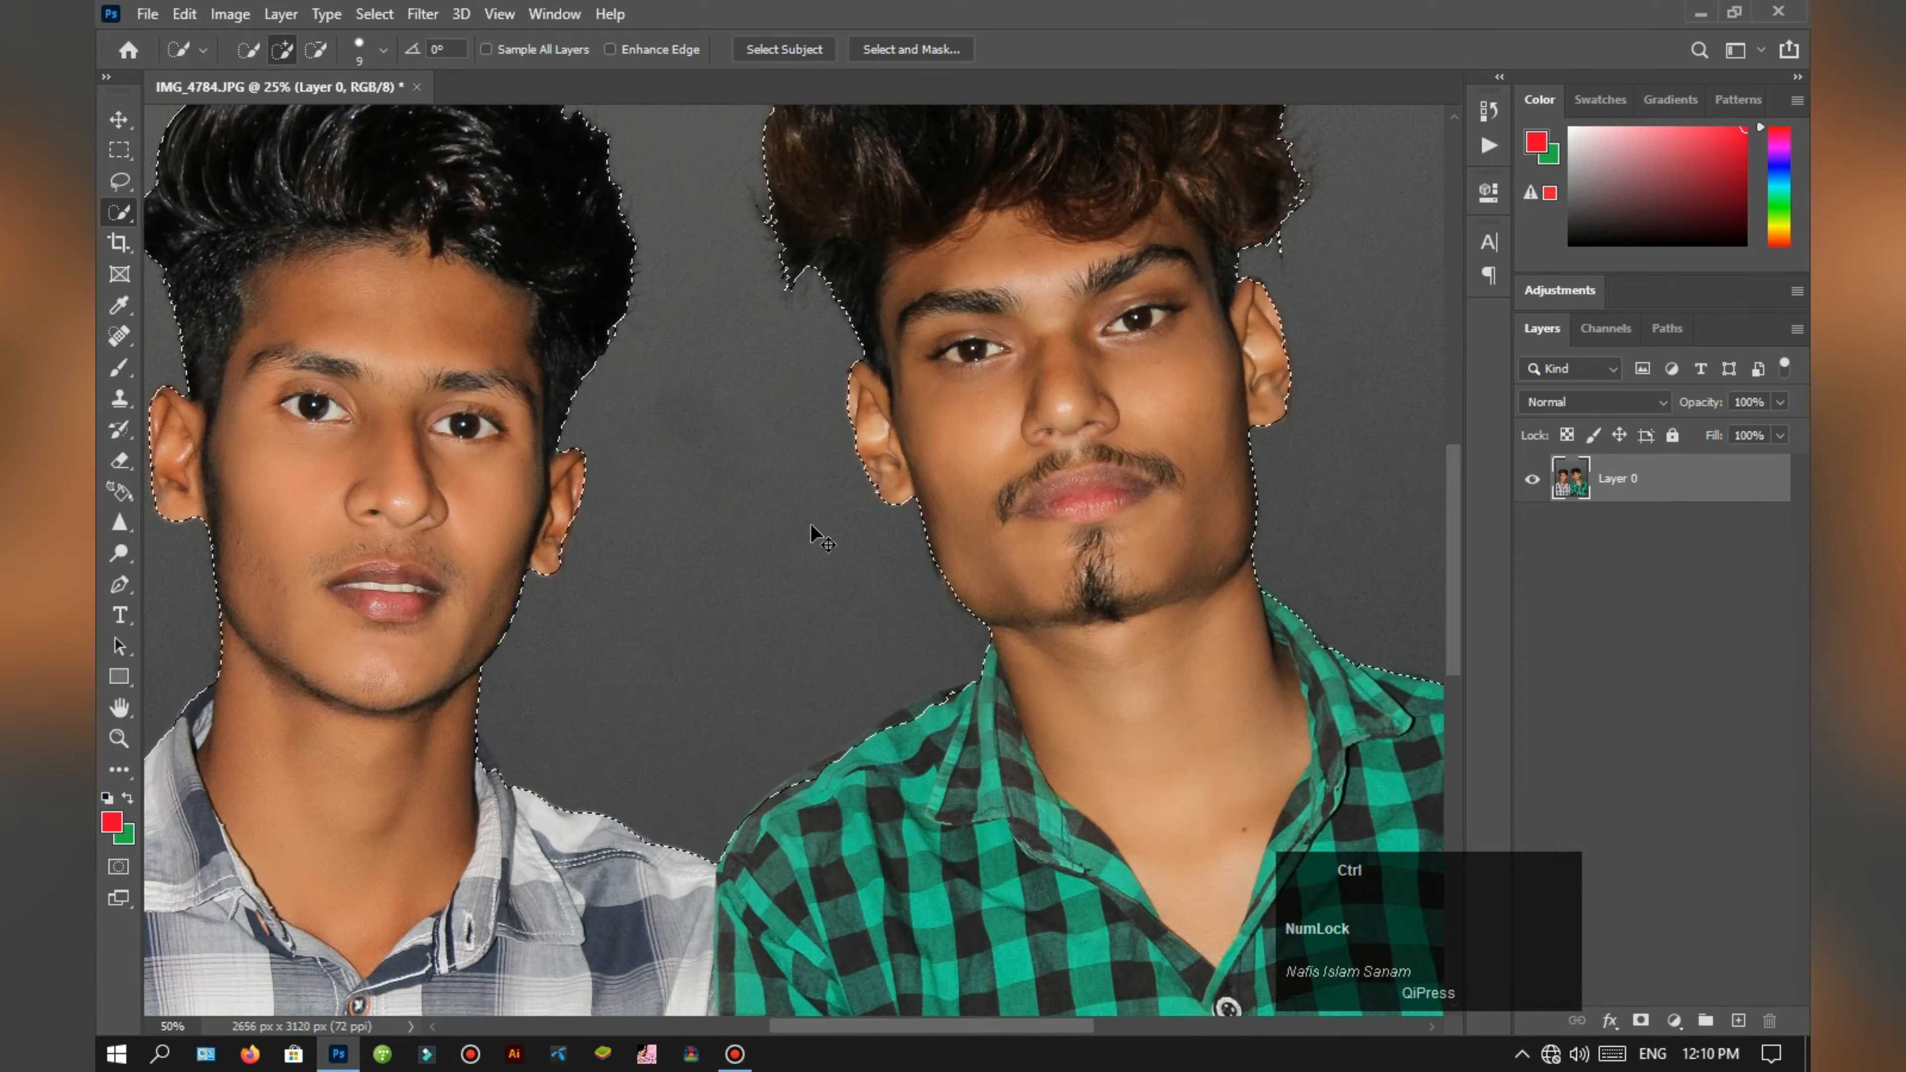
pyautogui.moveTo(811, 524); pyautogui.dragTo(645, 839)
pyautogui.moveTo(622, 470); pyautogui.dragTo(1026, 122)
pyautogui.moveTo(694, 609); pyautogui.dragTo(701, 426)
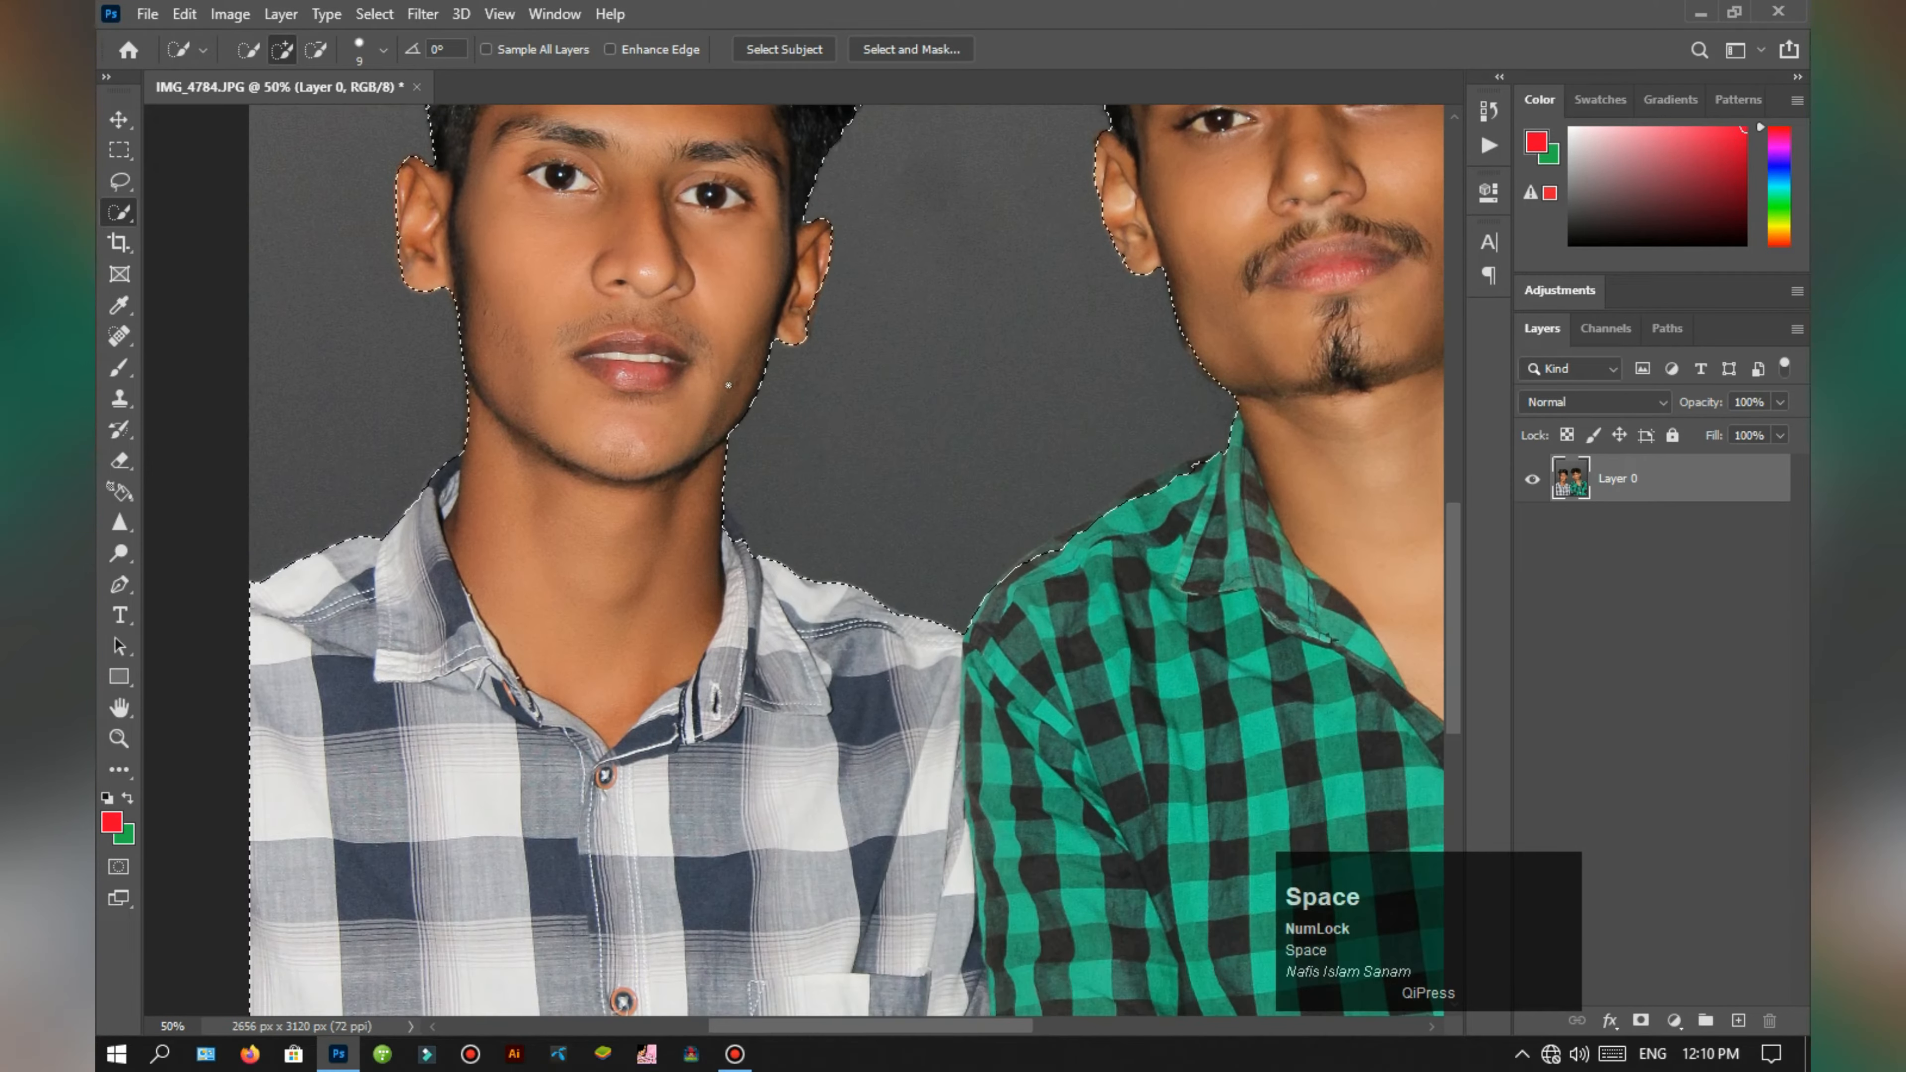
pyautogui.moveTo(679, 774); pyautogui.dragTo(634, 660)
pyautogui.moveTo(868, 728); pyautogui.dragTo(305, 542)
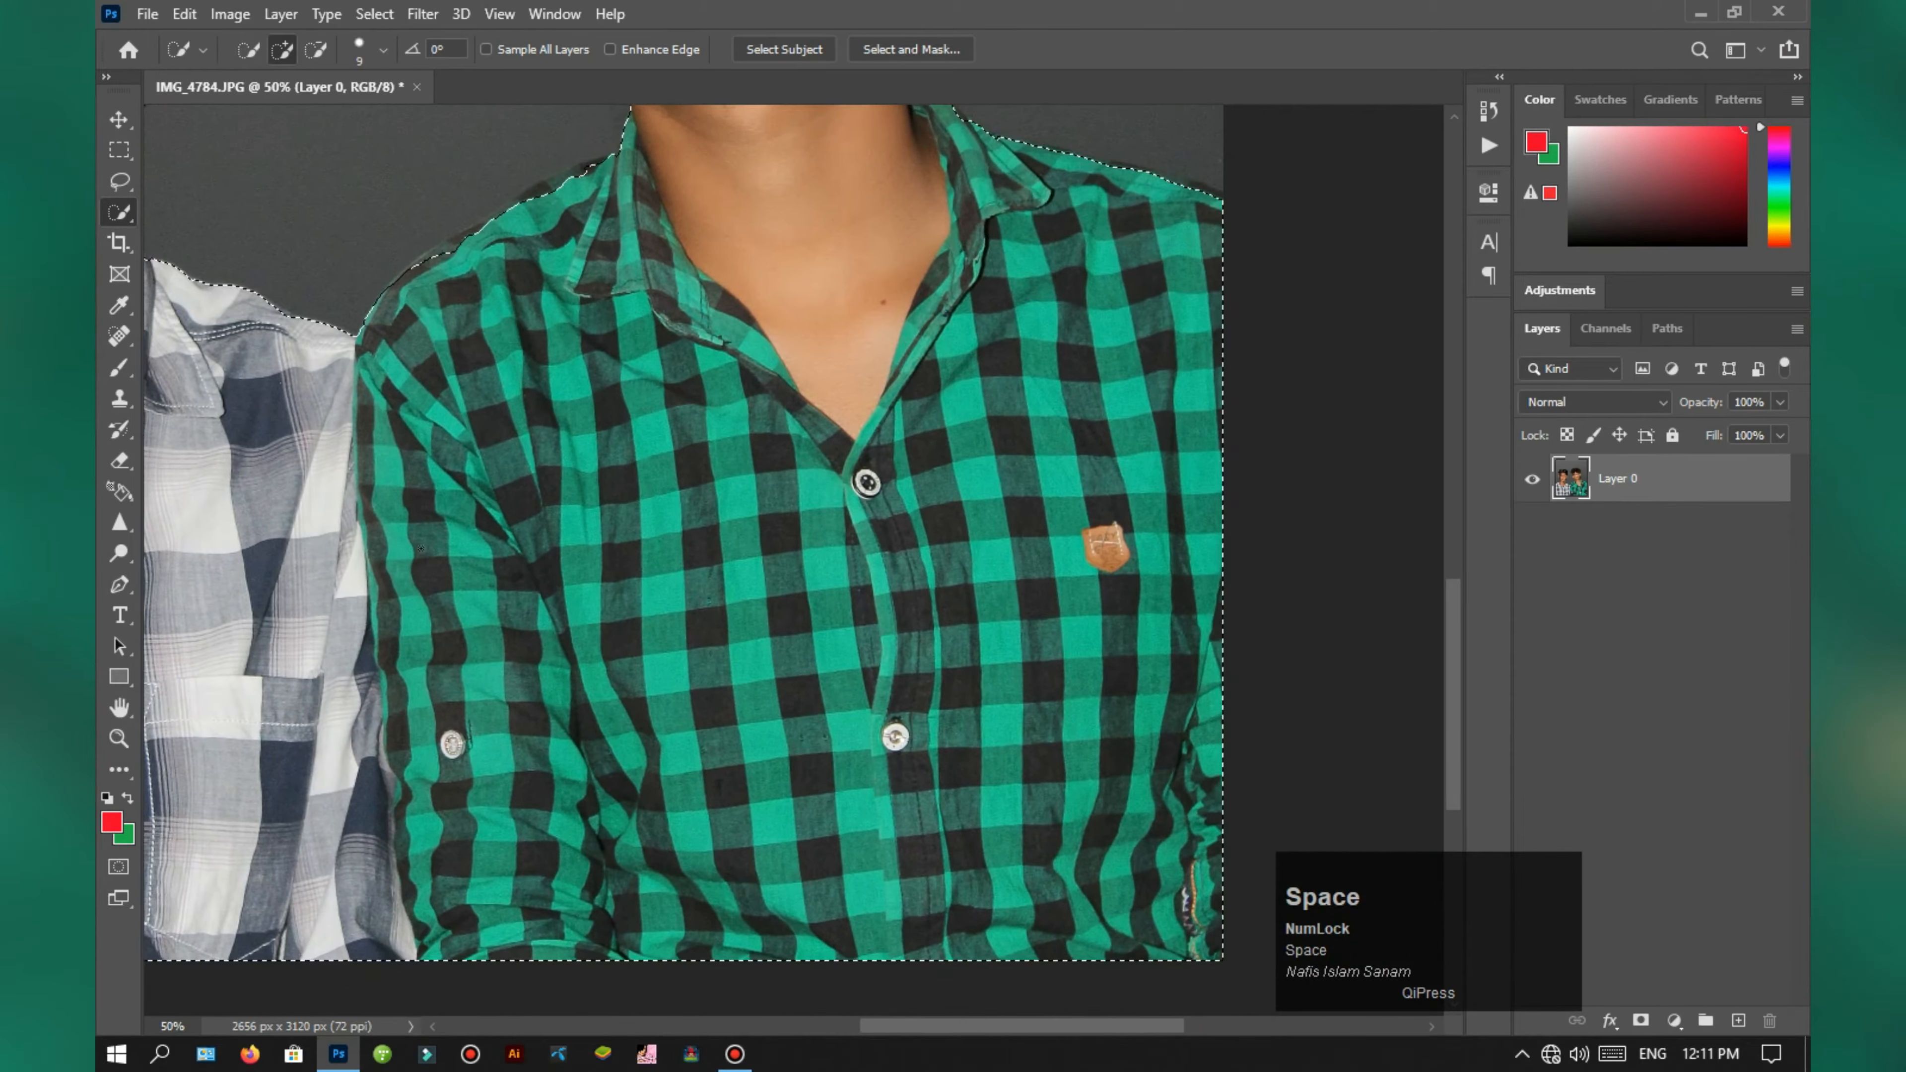
pyautogui.moveTo(773, 425); pyautogui.dragTo(864, 532)
# Step: Refine the selection edge along the shoulder of the green checked shirt
pyautogui.hotkey('ctrl', '+')
pyautogui.hotkey('ctrl', '+')
pyautogui.hotkey('ctrl', '+')
pyautogui.hotkey('ctrl', '+')
pyautogui.moveTo(680, 455); pyautogui.dragTo(945, 839)
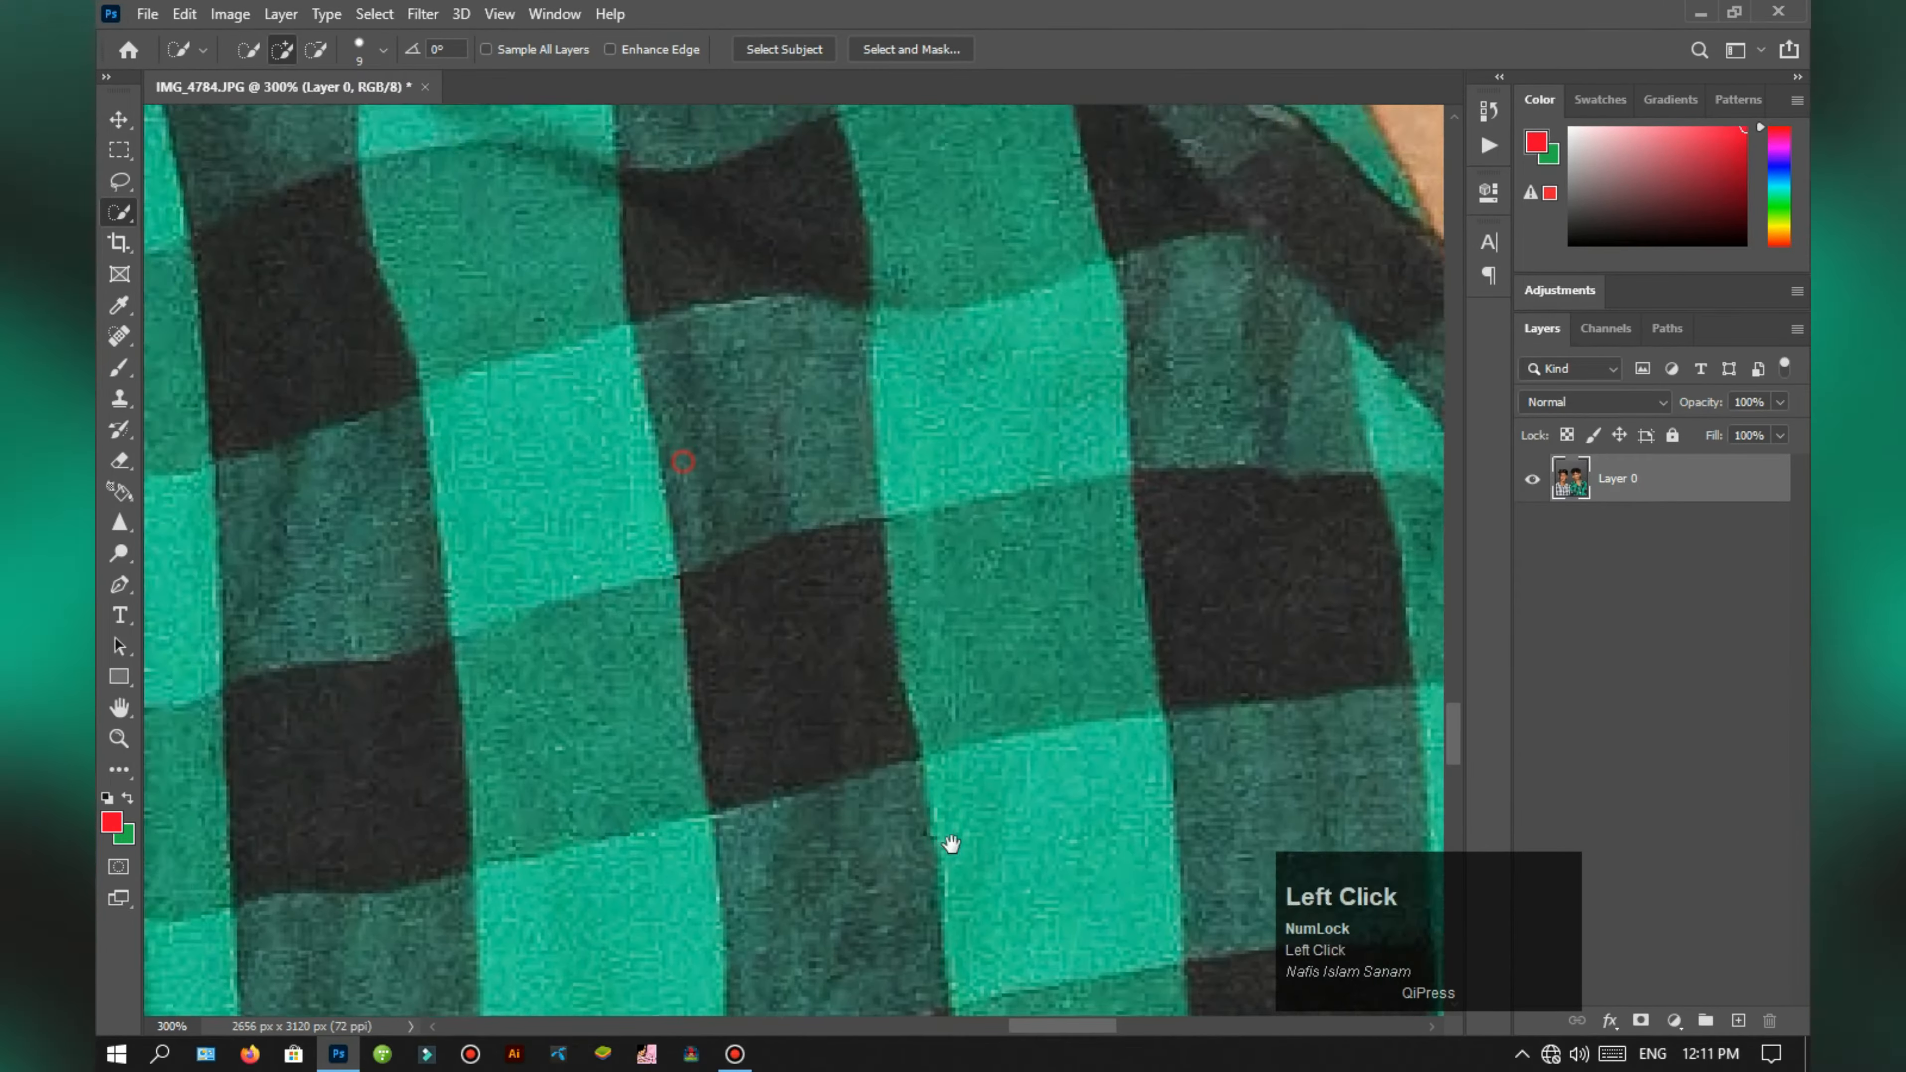
pyautogui.moveTo(790, 394); pyautogui.dragTo(1170, 886)
pyautogui.moveTo(815, 539); pyautogui.dragTo(976, 965)
pyautogui.moveTo(1080, 234)
pyautogui.mouseDown()
pyautogui.moveTo(935, 281)
pyautogui.moveTo(639, 427)
pyautogui.moveTo(830, 326)
pyautogui.mouseUp()
pyautogui.press('space')
pyautogui.moveTo(733, 470)
pyautogui.mouseDown()
pyautogui.moveTo(1179, 438)
pyautogui.moveTo(1230, 293)
pyautogui.mouseUp()
pyautogui.moveTo(1089, 268)
pyautogui.mouseDown()
pyautogui.moveTo(535, 627)
pyautogui.moveTo(859, 410)
pyautogui.moveTo(580, 570)
pyautogui.mouseUp()
pyautogui.press('space')
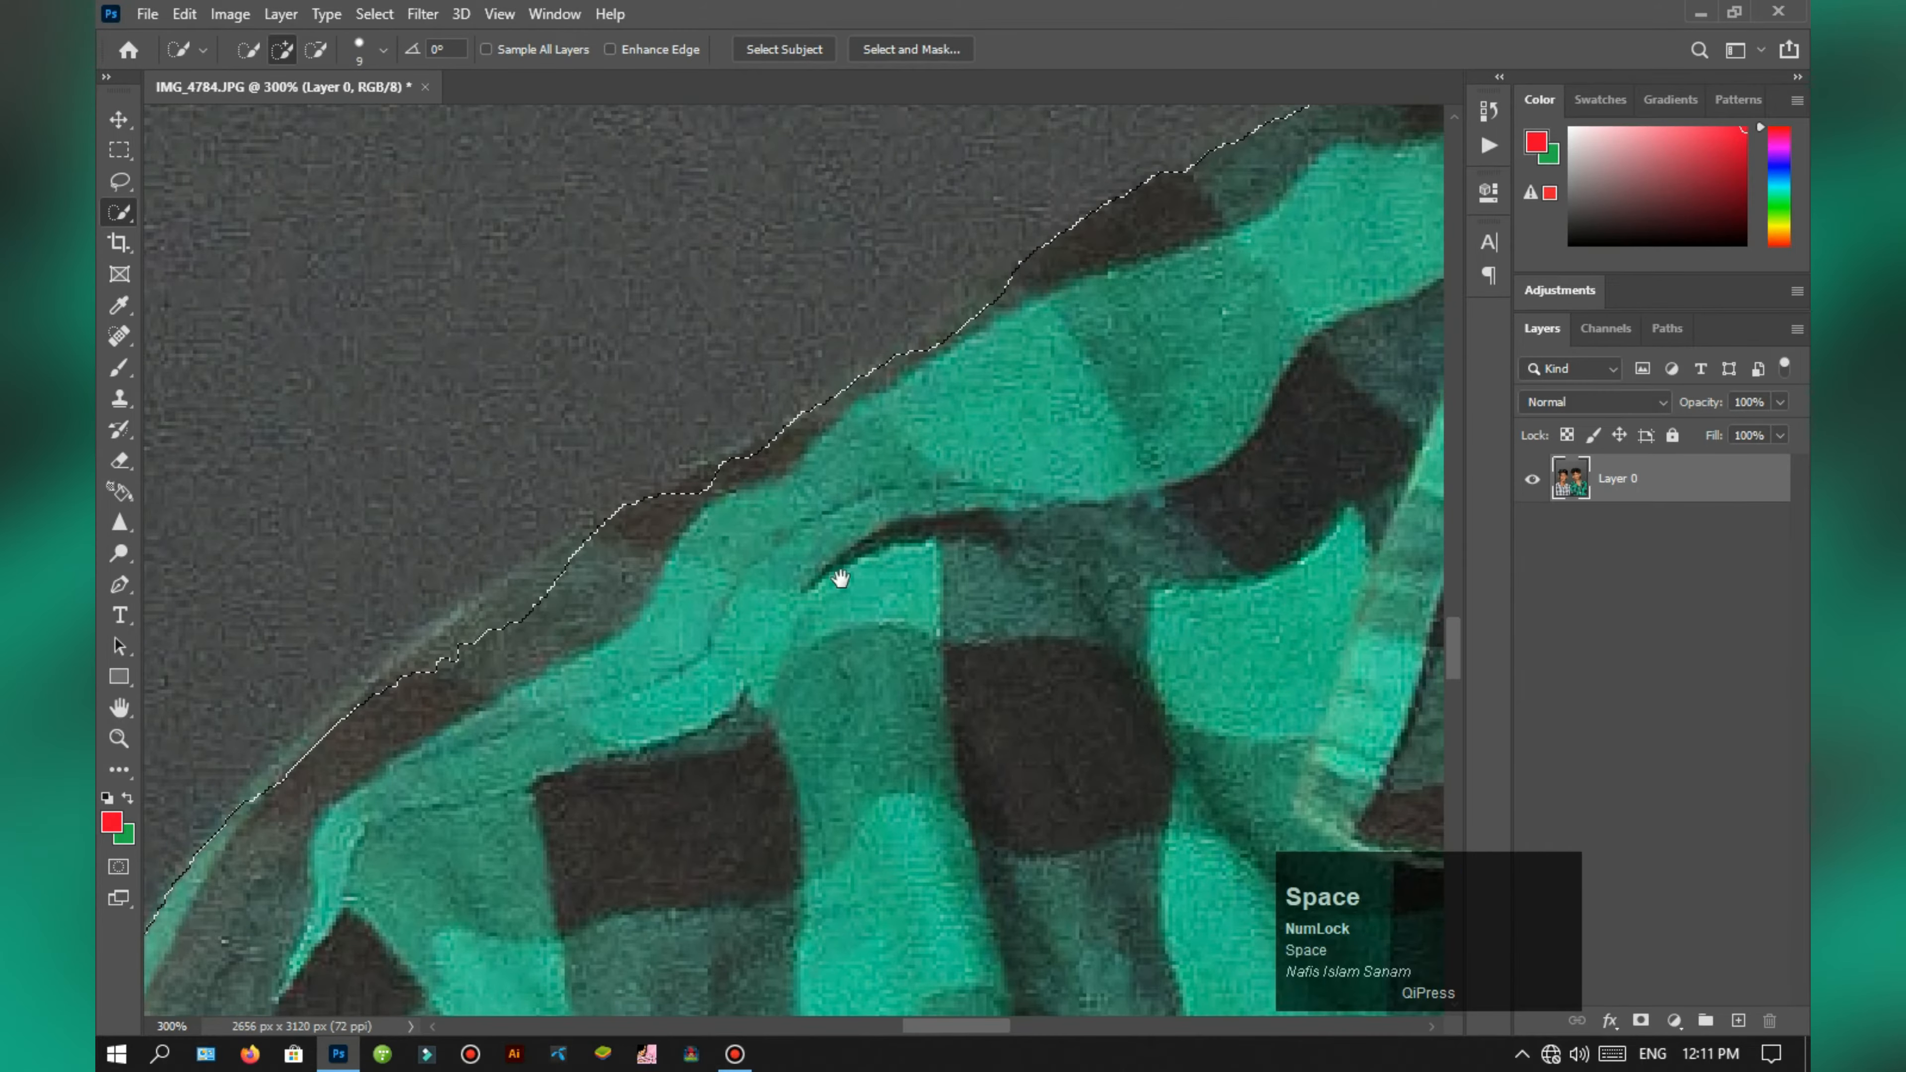
pyautogui.moveTo(838, 578); pyautogui.dragTo(1086, 451)
pyautogui.moveTo(994, 348)
pyautogui.mouseDown()
pyautogui.moveTo(909, 360)
pyautogui.moveTo(907, 468)
pyautogui.moveTo(1115, 346)
pyautogui.moveTo(1001, 365)
pyautogui.moveTo(900, 464)
pyautogui.mouseUp()
pyautogui.press('space')
pyautogui.press('space')
pyautogui.moveTo(1104, 484); pyautogui.dragTo(1300, 262)
# Step: Add the missing part of the white checked shirt's collar beside the neck to the selection
pyautogui.hotkey('ctrl', '1')
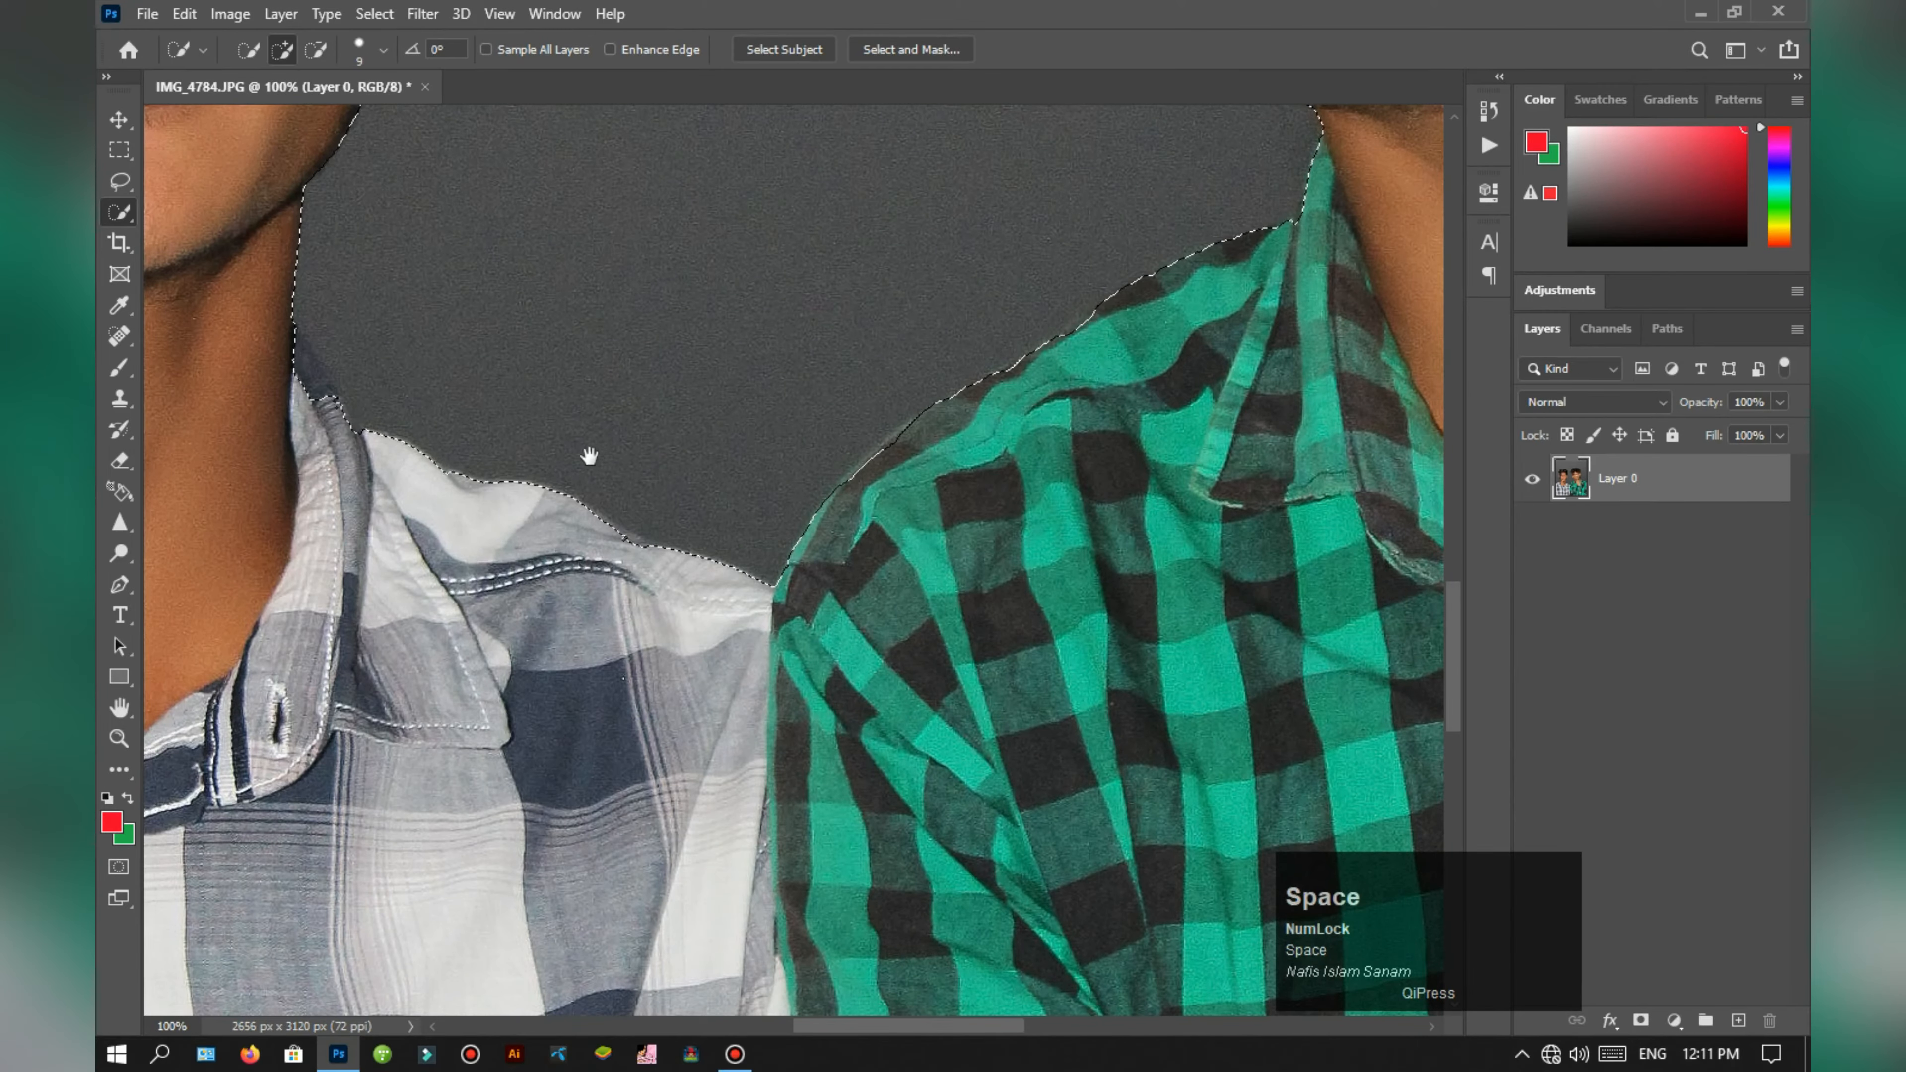
pyautogui.moveTo(465, 435)
pyautogui.mouseDown()
pyautogui.moveTo(787, 443)
pyautogui.moveTo(1092, 751)
pyautogui.mouseUp()
pyautogui.hotkey('ctrl', '+')
pyautogui.press('space')
pyautogui.moveTo(725, 453)
pyautogui.mouseDown()
pyautogui.moveTo(811, 620)
pyautogui.moveTo(734, 444)
pyautogui.moveTo(743, 587)
pyautogui.moveTo(757, 478)
pyautogui.moveTo(817, 576)
pyautogui.moveTo(804, 534)
pyautogui.moveTo(818, 580)
pyautogui.moveTo(787, 638)
pyautogui.mouseUp()
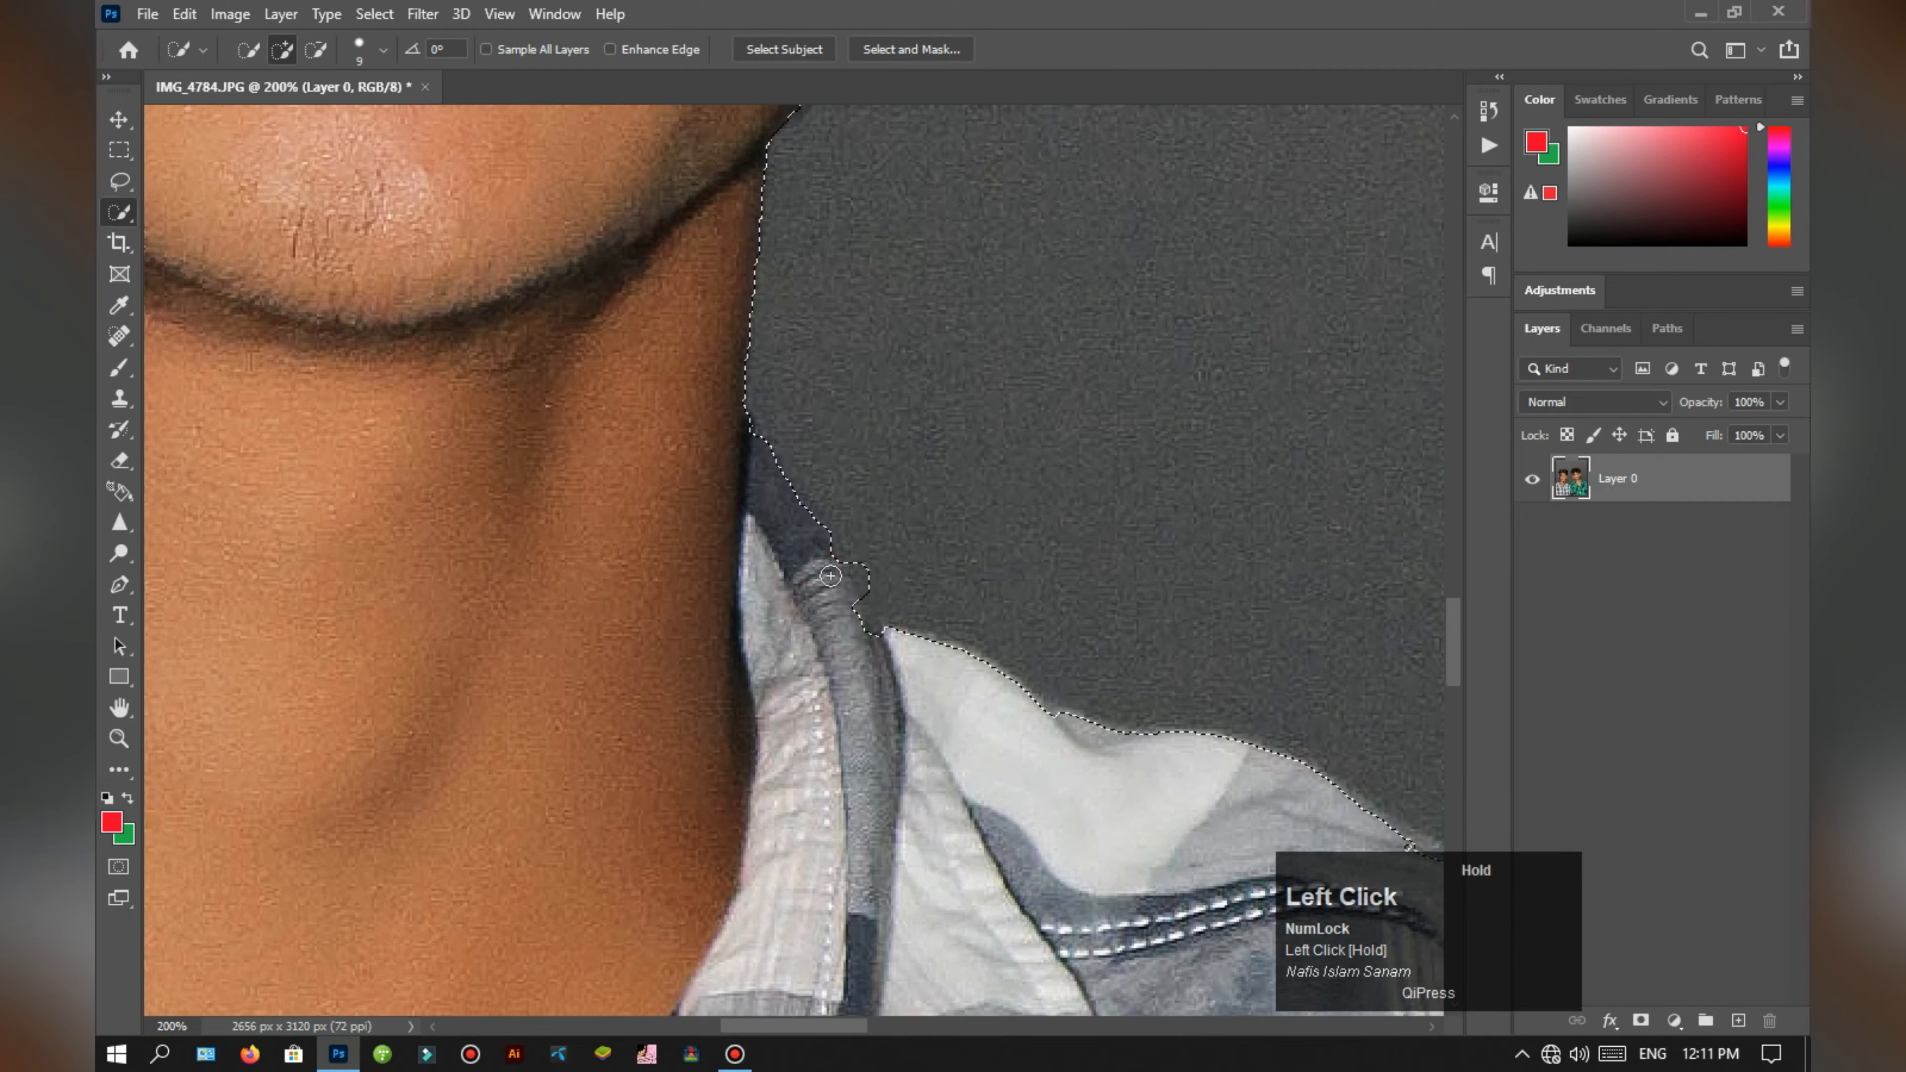
pyautogui.hotkey('ctrl', '-')
pyautogui.hotkey('ctrl', '-')
pyautogui.hotkey('ctrl', '-')
pyautogui.hotkey('ctrl', '-')
pyautogui.hotkey('ctrl', '-')
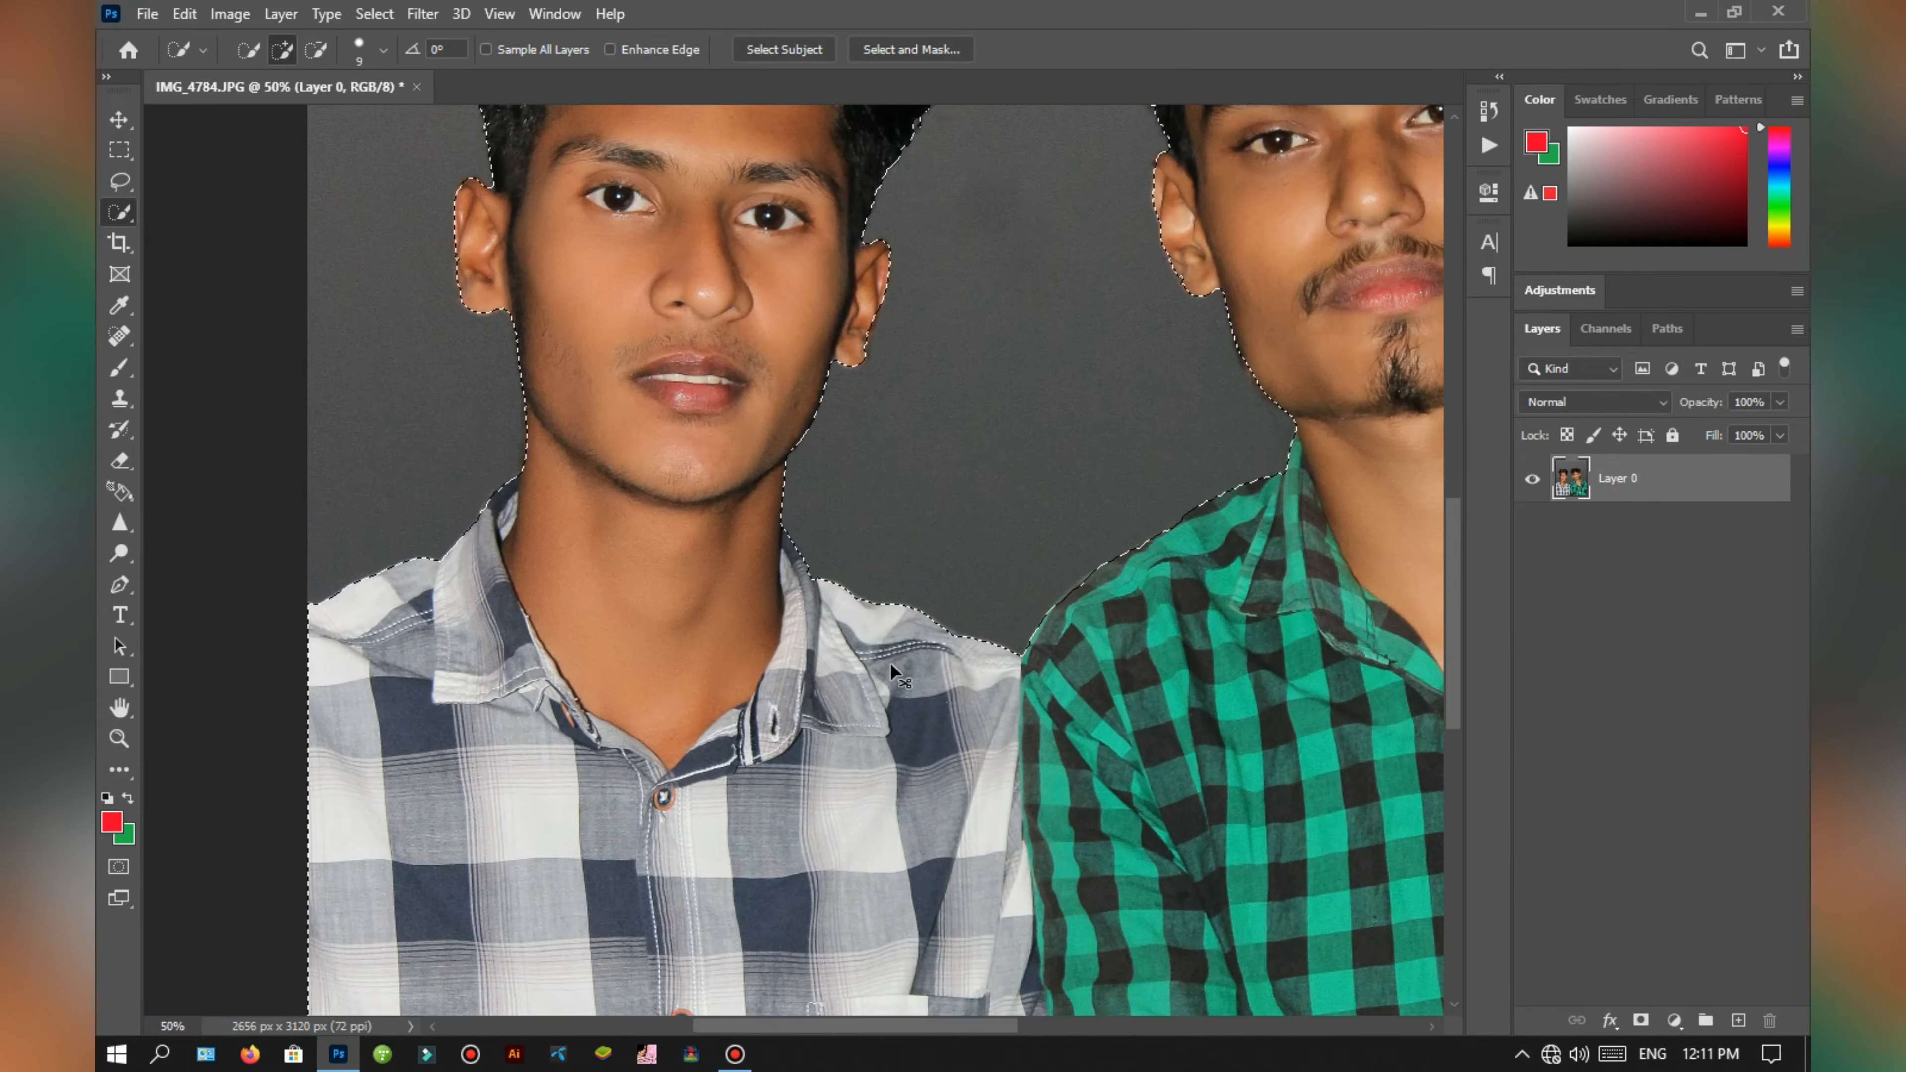
# Step: Check the selection edge around the green-shirted man's hair and feather the selection
pyautogui.hotkey('ctrl', '+')
pyautogui.hotkey('ctrl', '+')
pyautogui.press('space')
pyautogui.moveTo(1268, 112); pyautogui.dragTo(818, 598)
pyautogui.hotkey('ctrl', '+')
pyautogui.press('space')
pyautogui.moveTo(846, 329); pyautogui.dragTo(863, 774)
pyautogui.rightClick(638, 377)
pyautogui.click(762, 429)
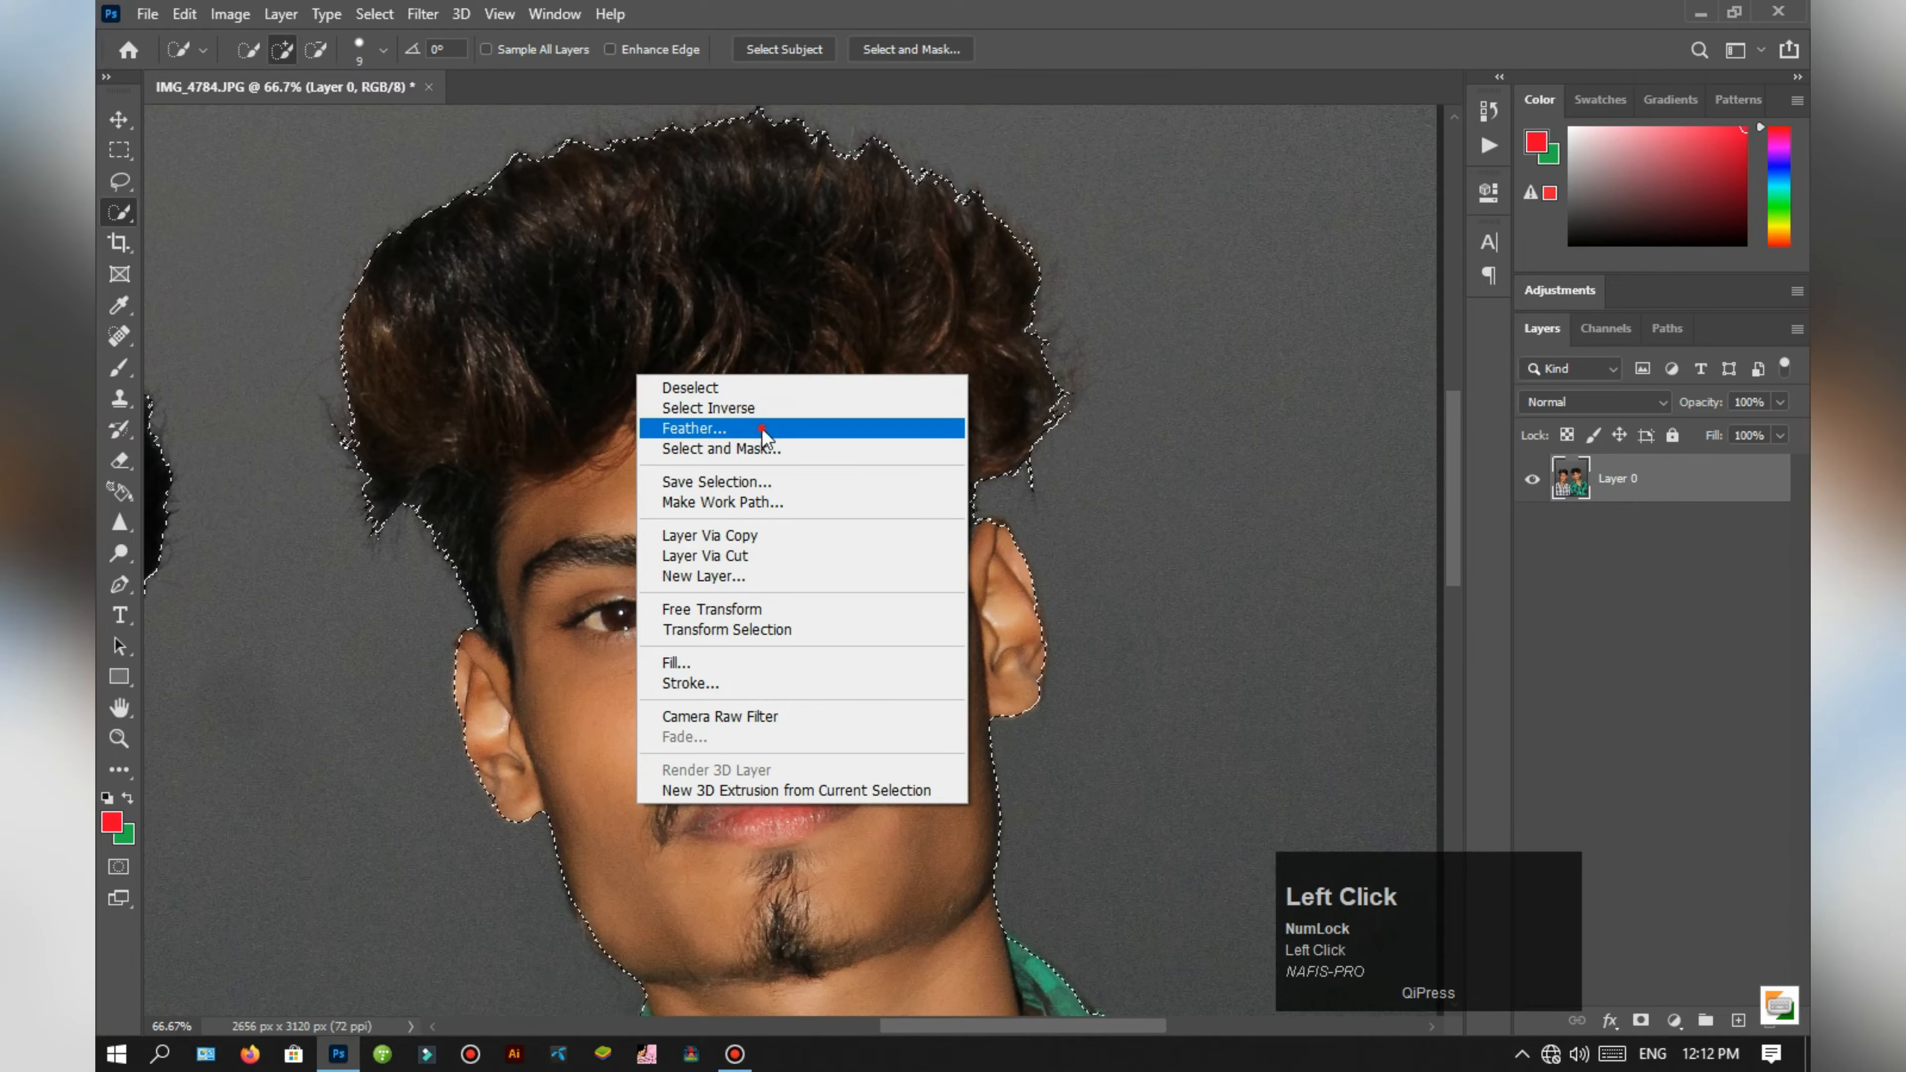
pyautogui.moveTo(932, 332)
pyautogui.mouseDown()
pyautogui.moveTo(902, 343)
pyautogui.moveTo(967, 336)
pyautogui.mouseUp()
pyautogui.press('Return')
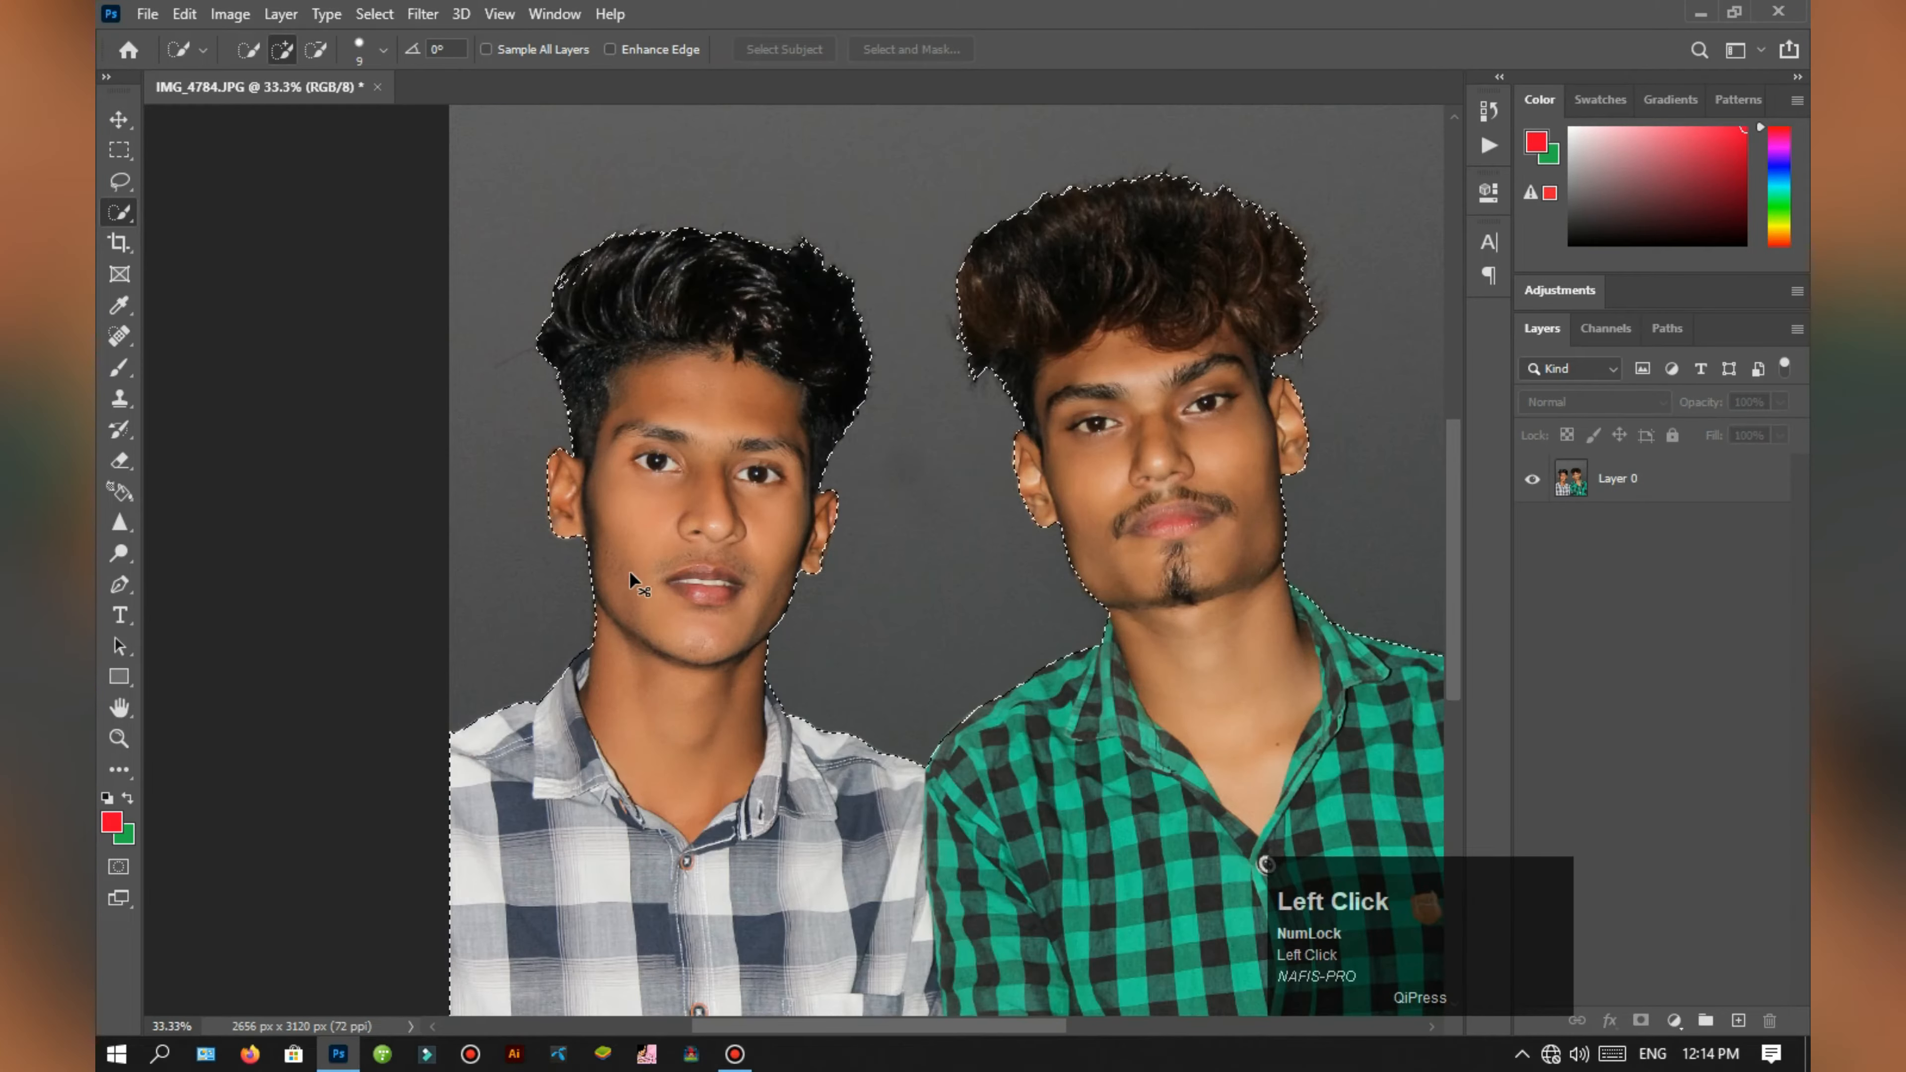
# Step: Copy the two selected men from Layer 0 to a new layer
pyautogui.hotkey('ctrl', '-')
pyautogui.hotkey('ctrl', '-')
pyautogui.click(1613, 479)
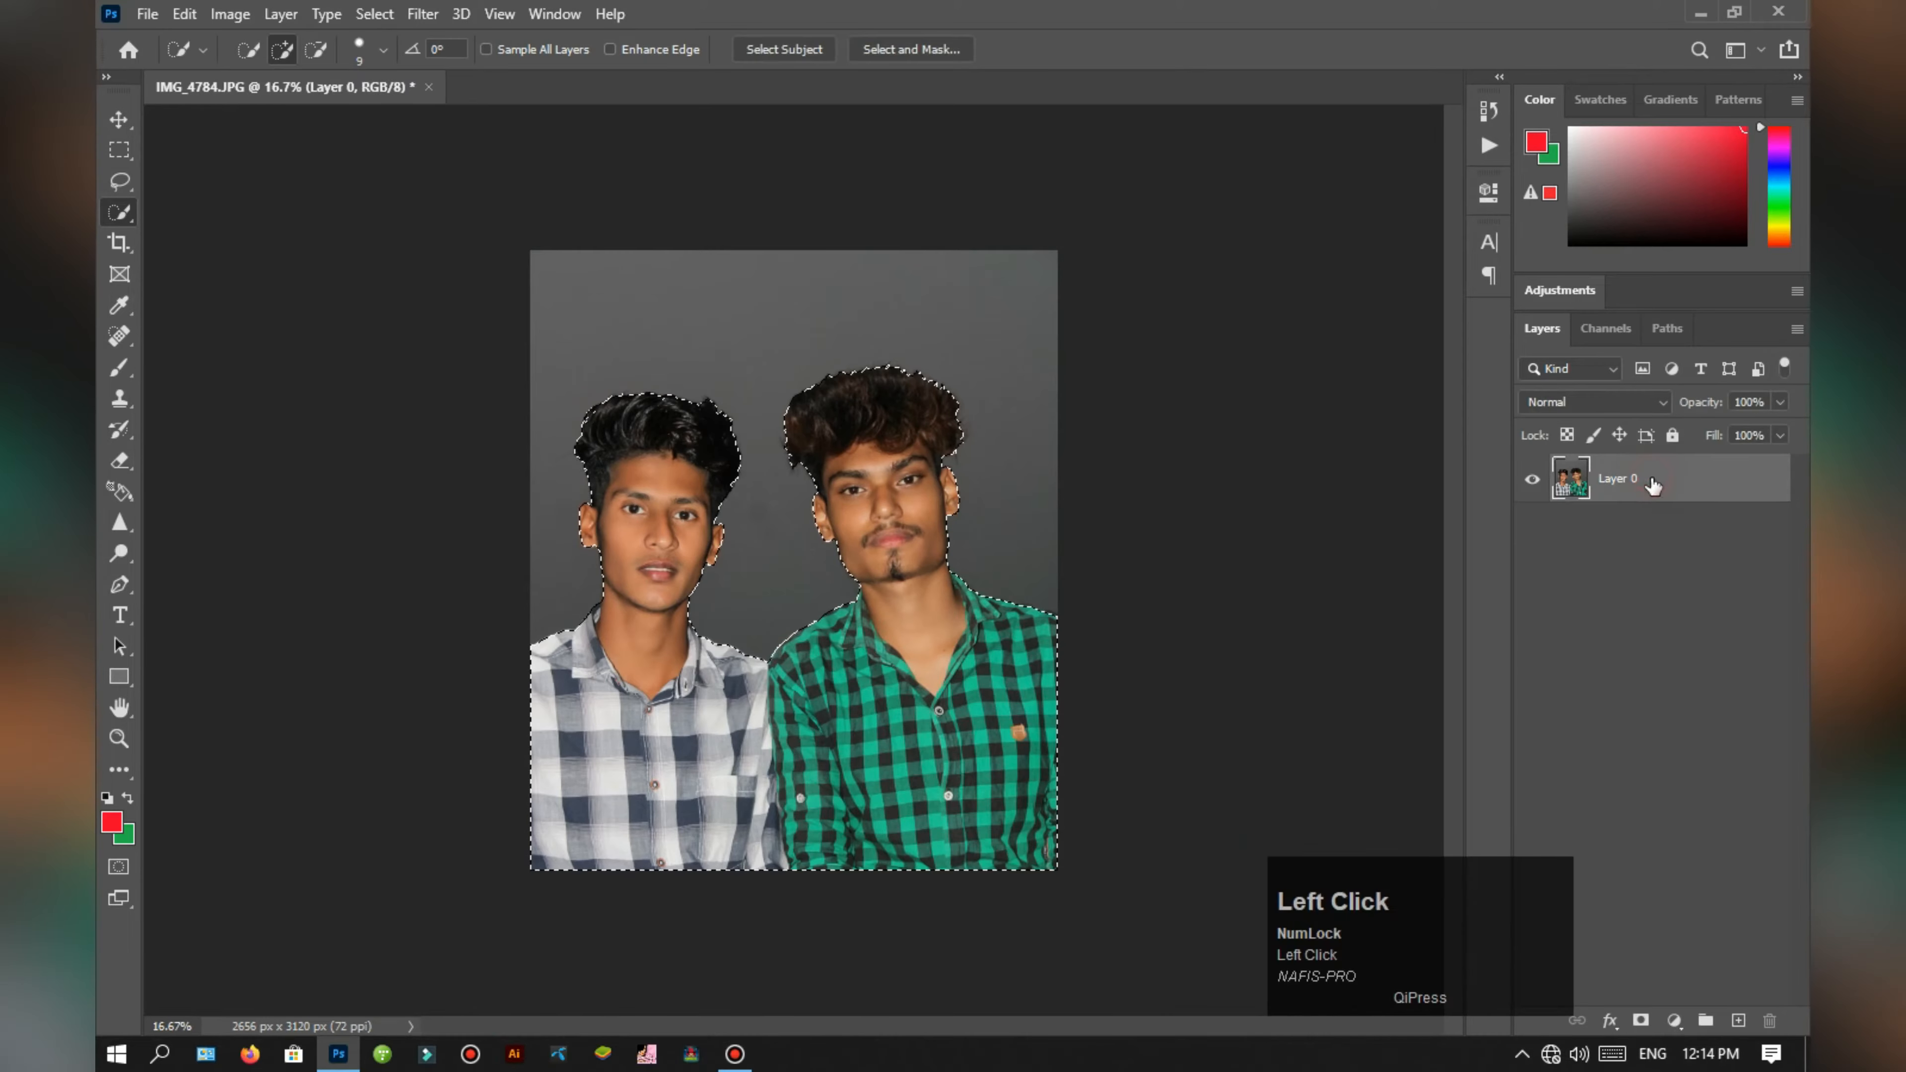
pyautogui.hotkey('ctrl', 'j')
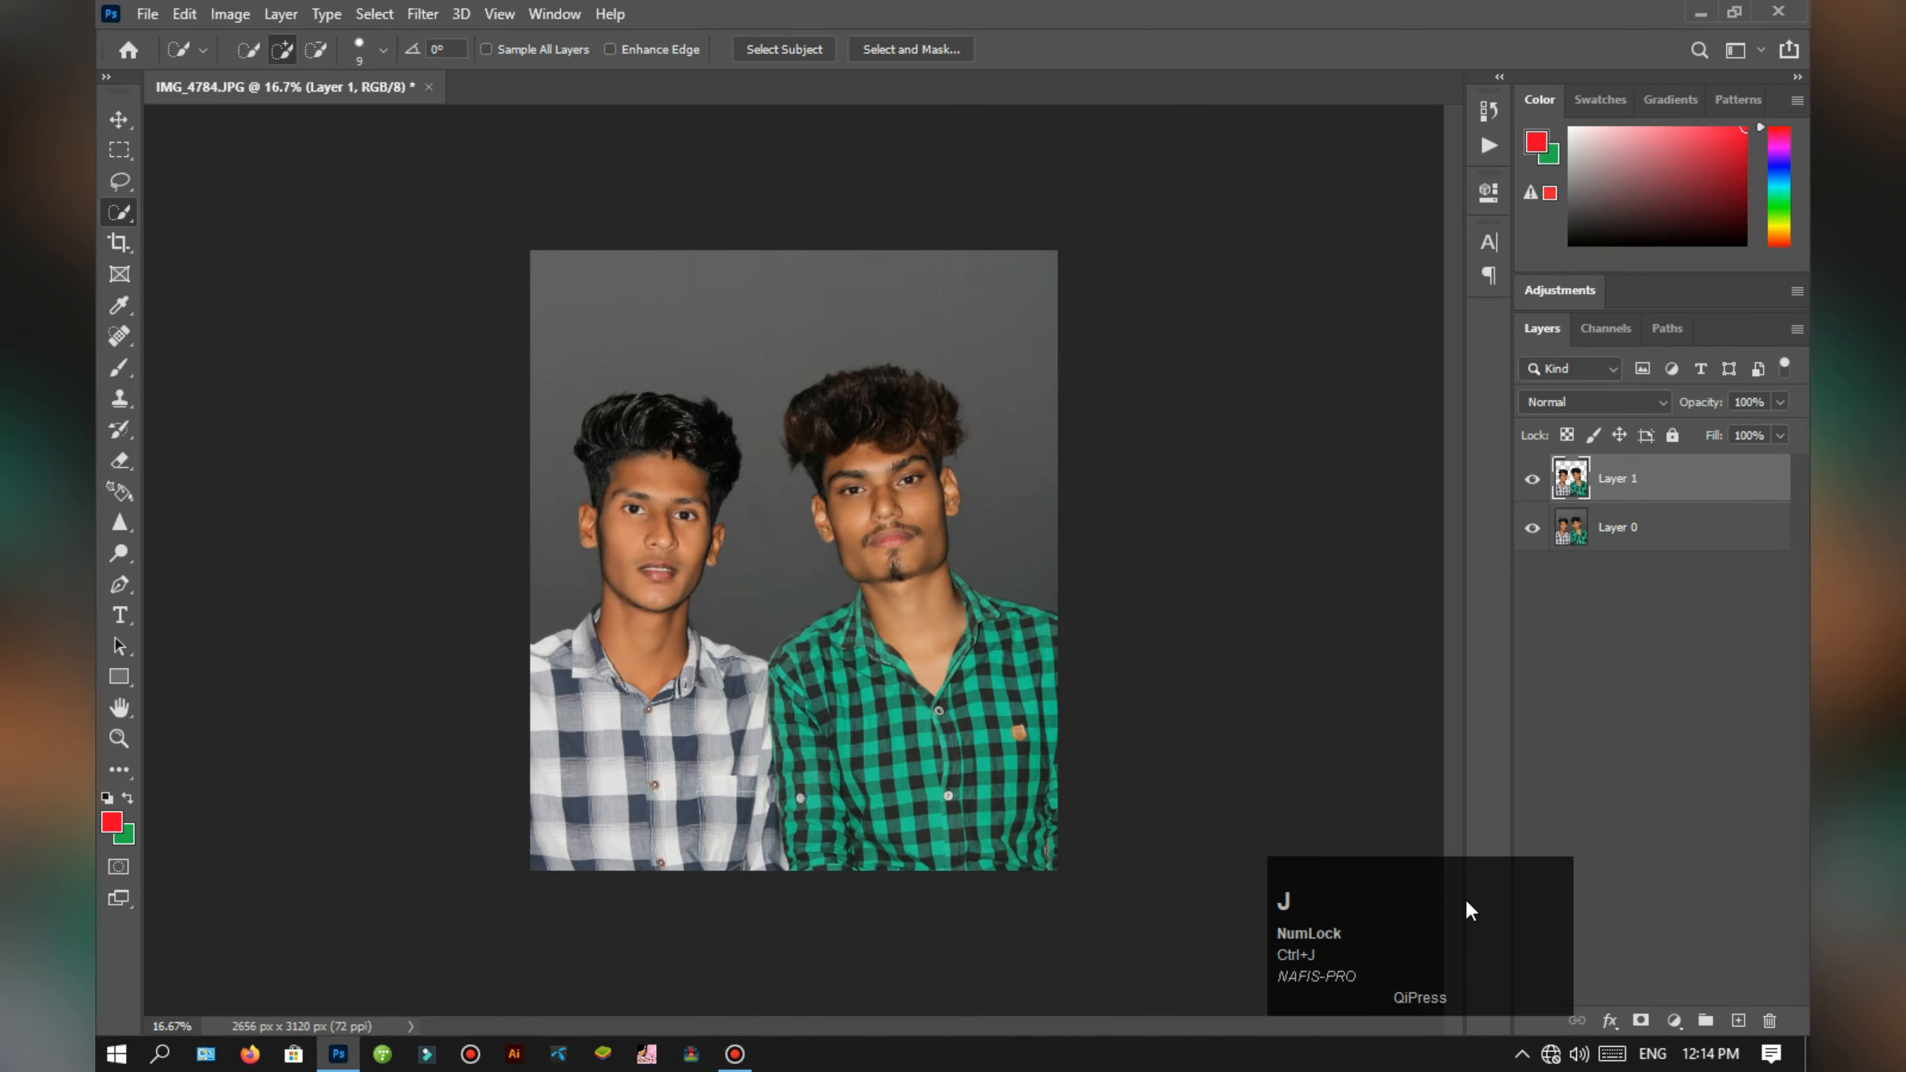
# Step: Copy the grey background around the two men from Layer 0 to a new layer, using Layer 1's outline for the selection
pyautogui.keyDown('ctrl'); pyautogui.click(1571, 480); pyautogui.keyUp('ctrl')
pyautogui.click(1574, 535)
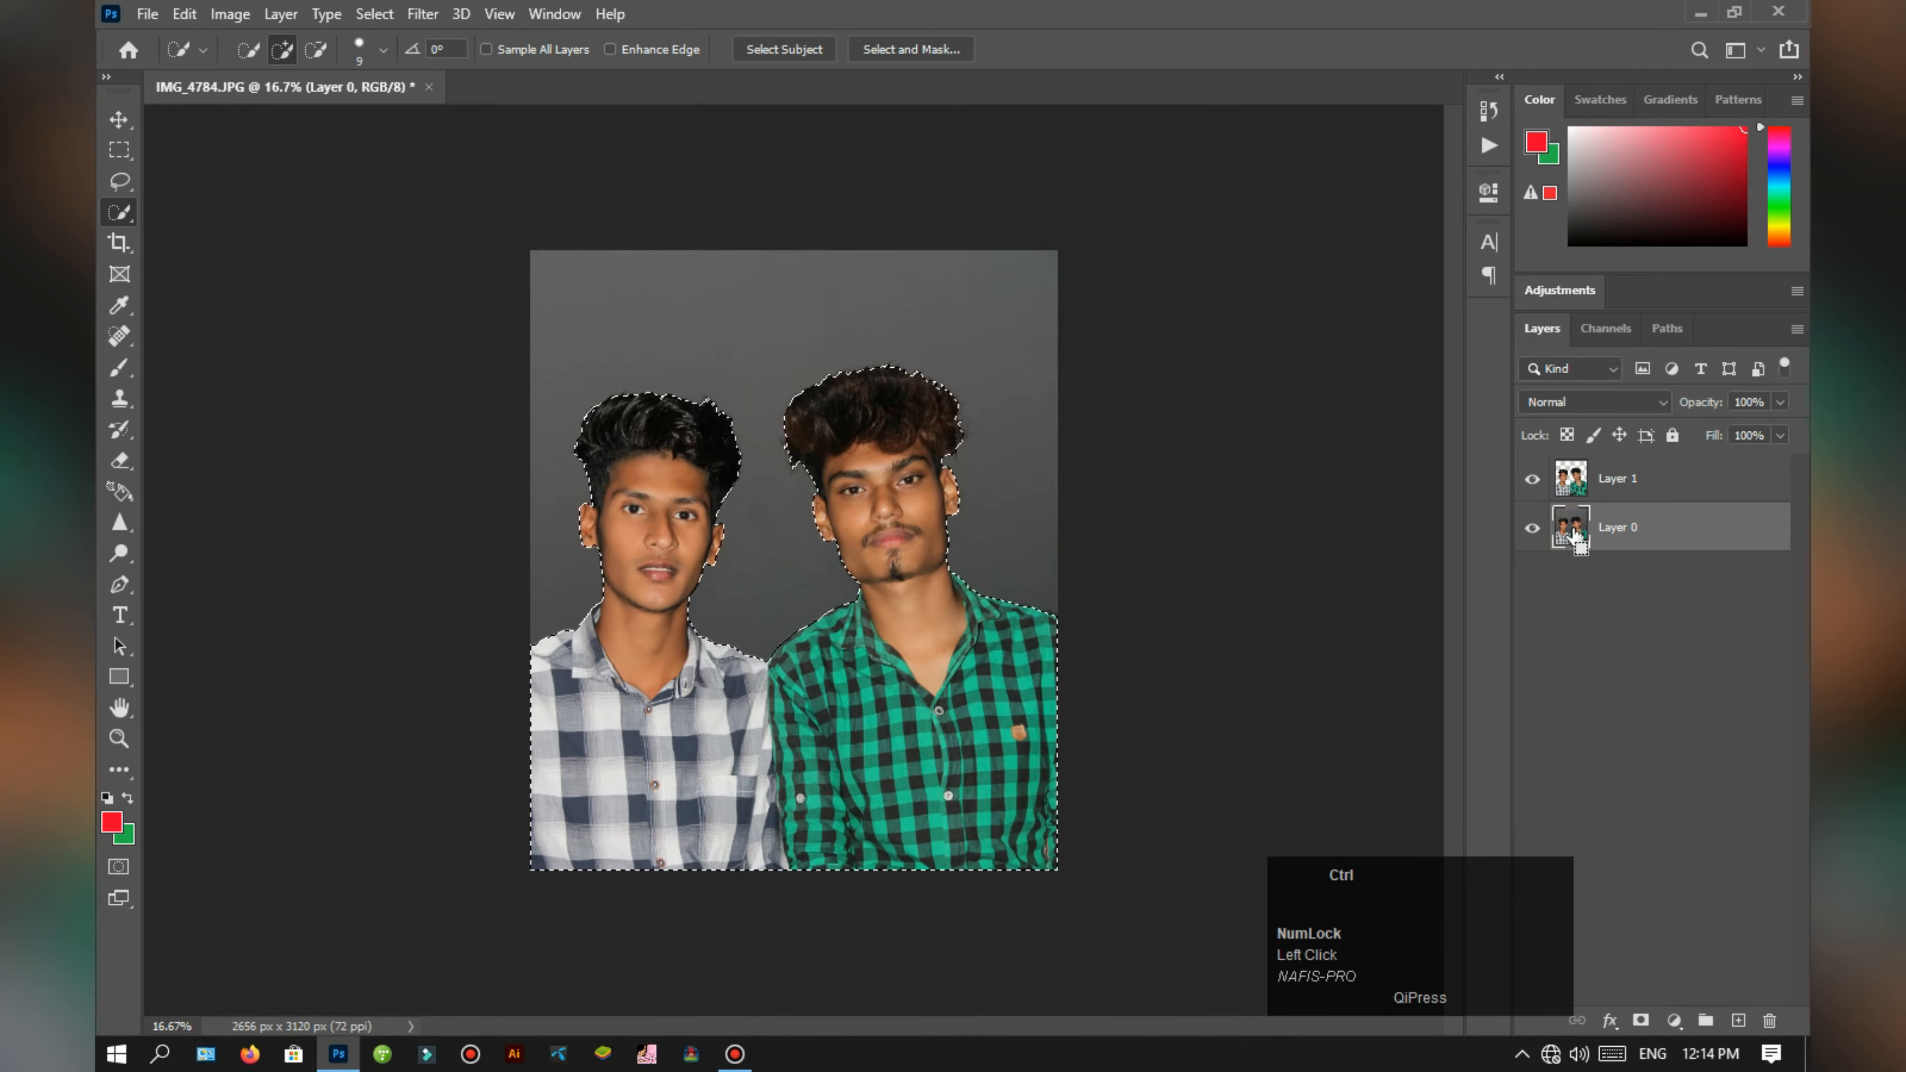
pyautogui.hotkey('ctrl', 'j')
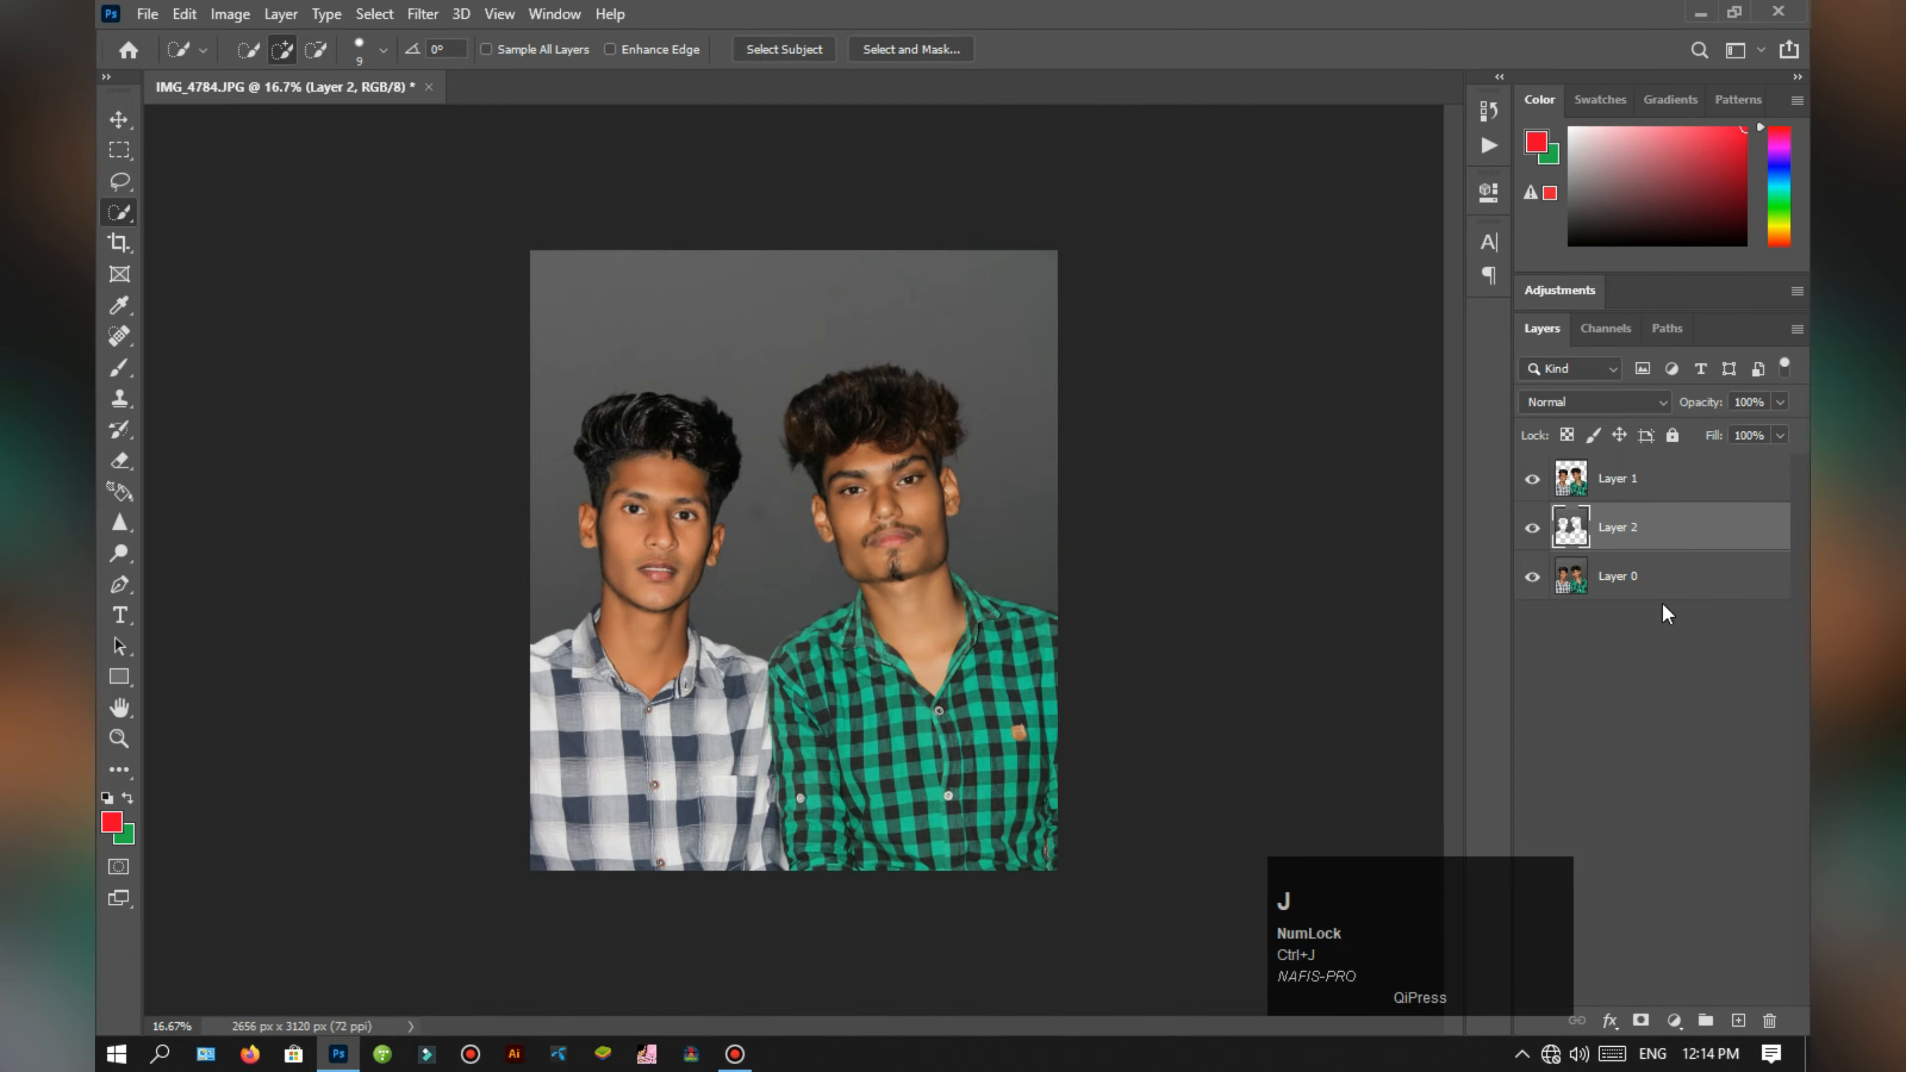
# Step: Apply a Gaussian Blur with a radius of about 378 pixels to the background copy on Layer 2
pyautogui.click(1656, 539)
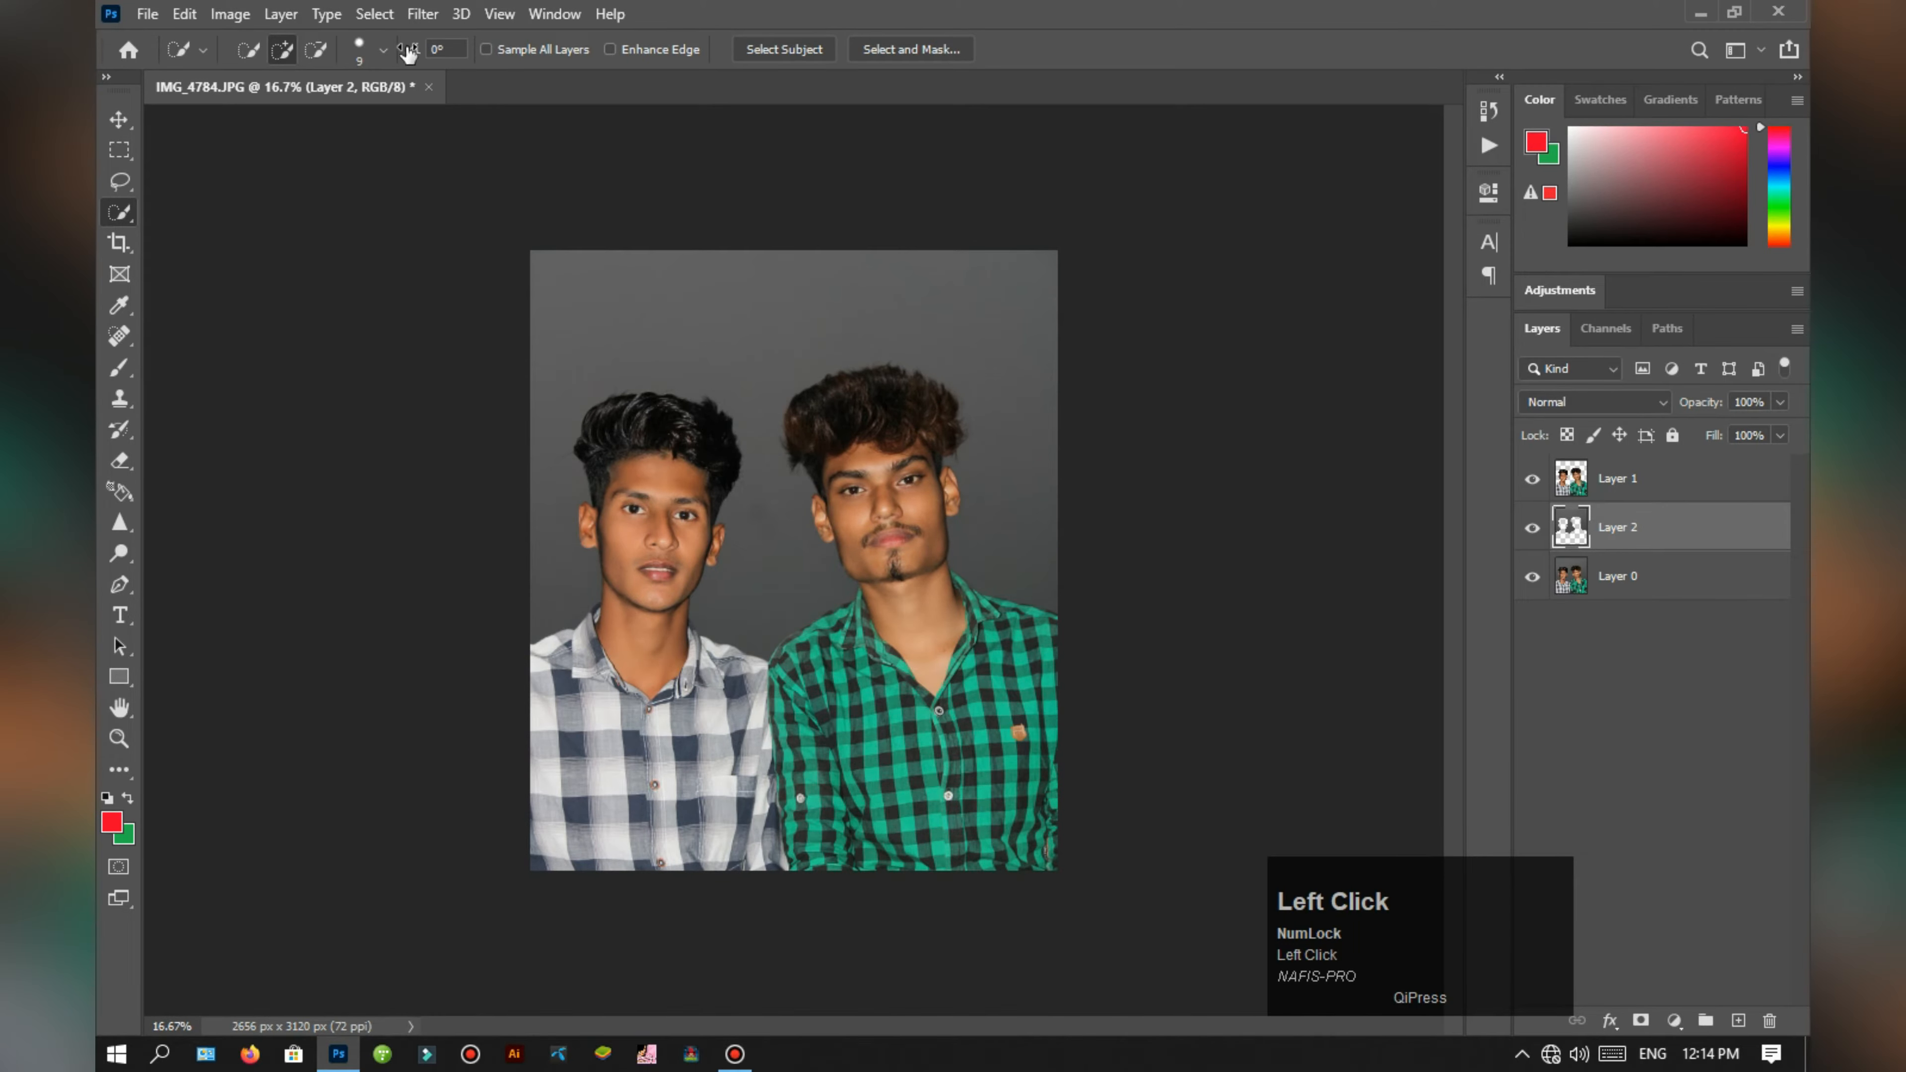
pyautogui.click(422, 13)
pyautogui.moveTo(676, 291)
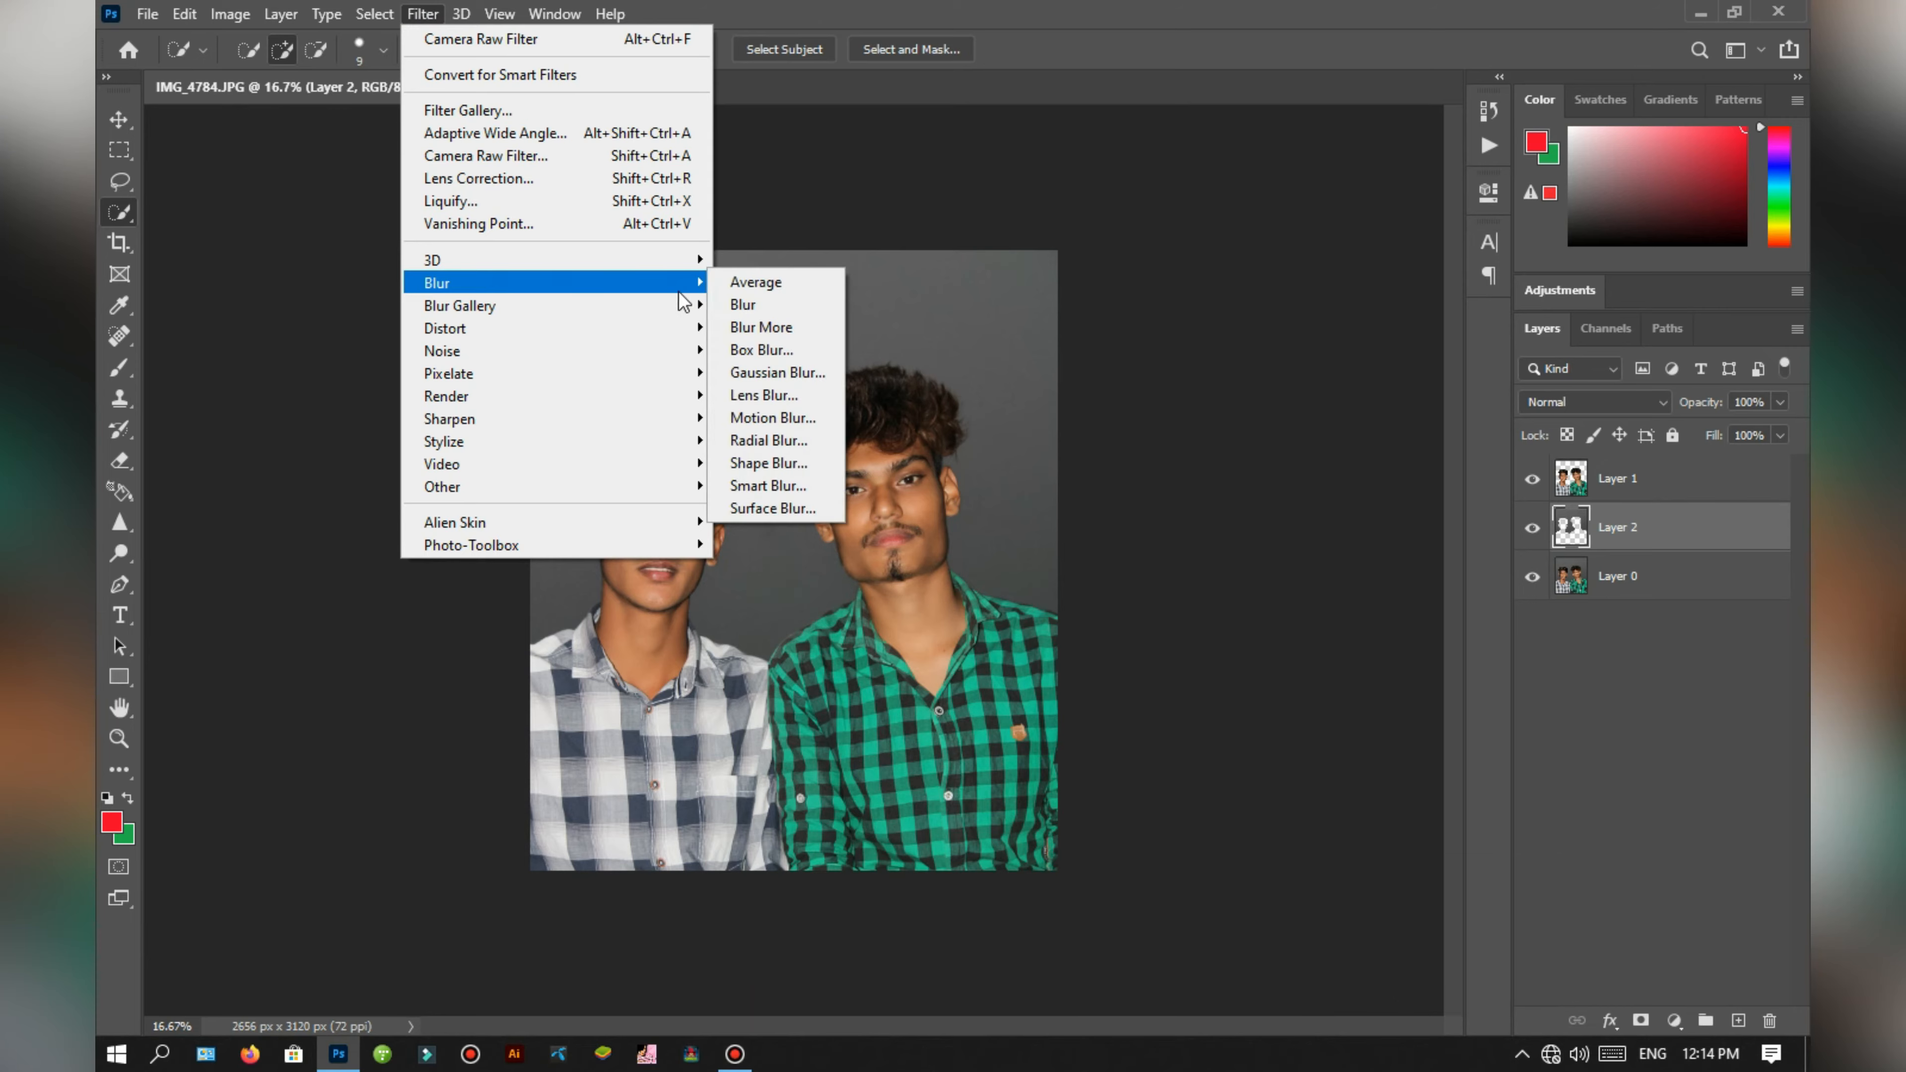
pyautogui.click(777, 371)
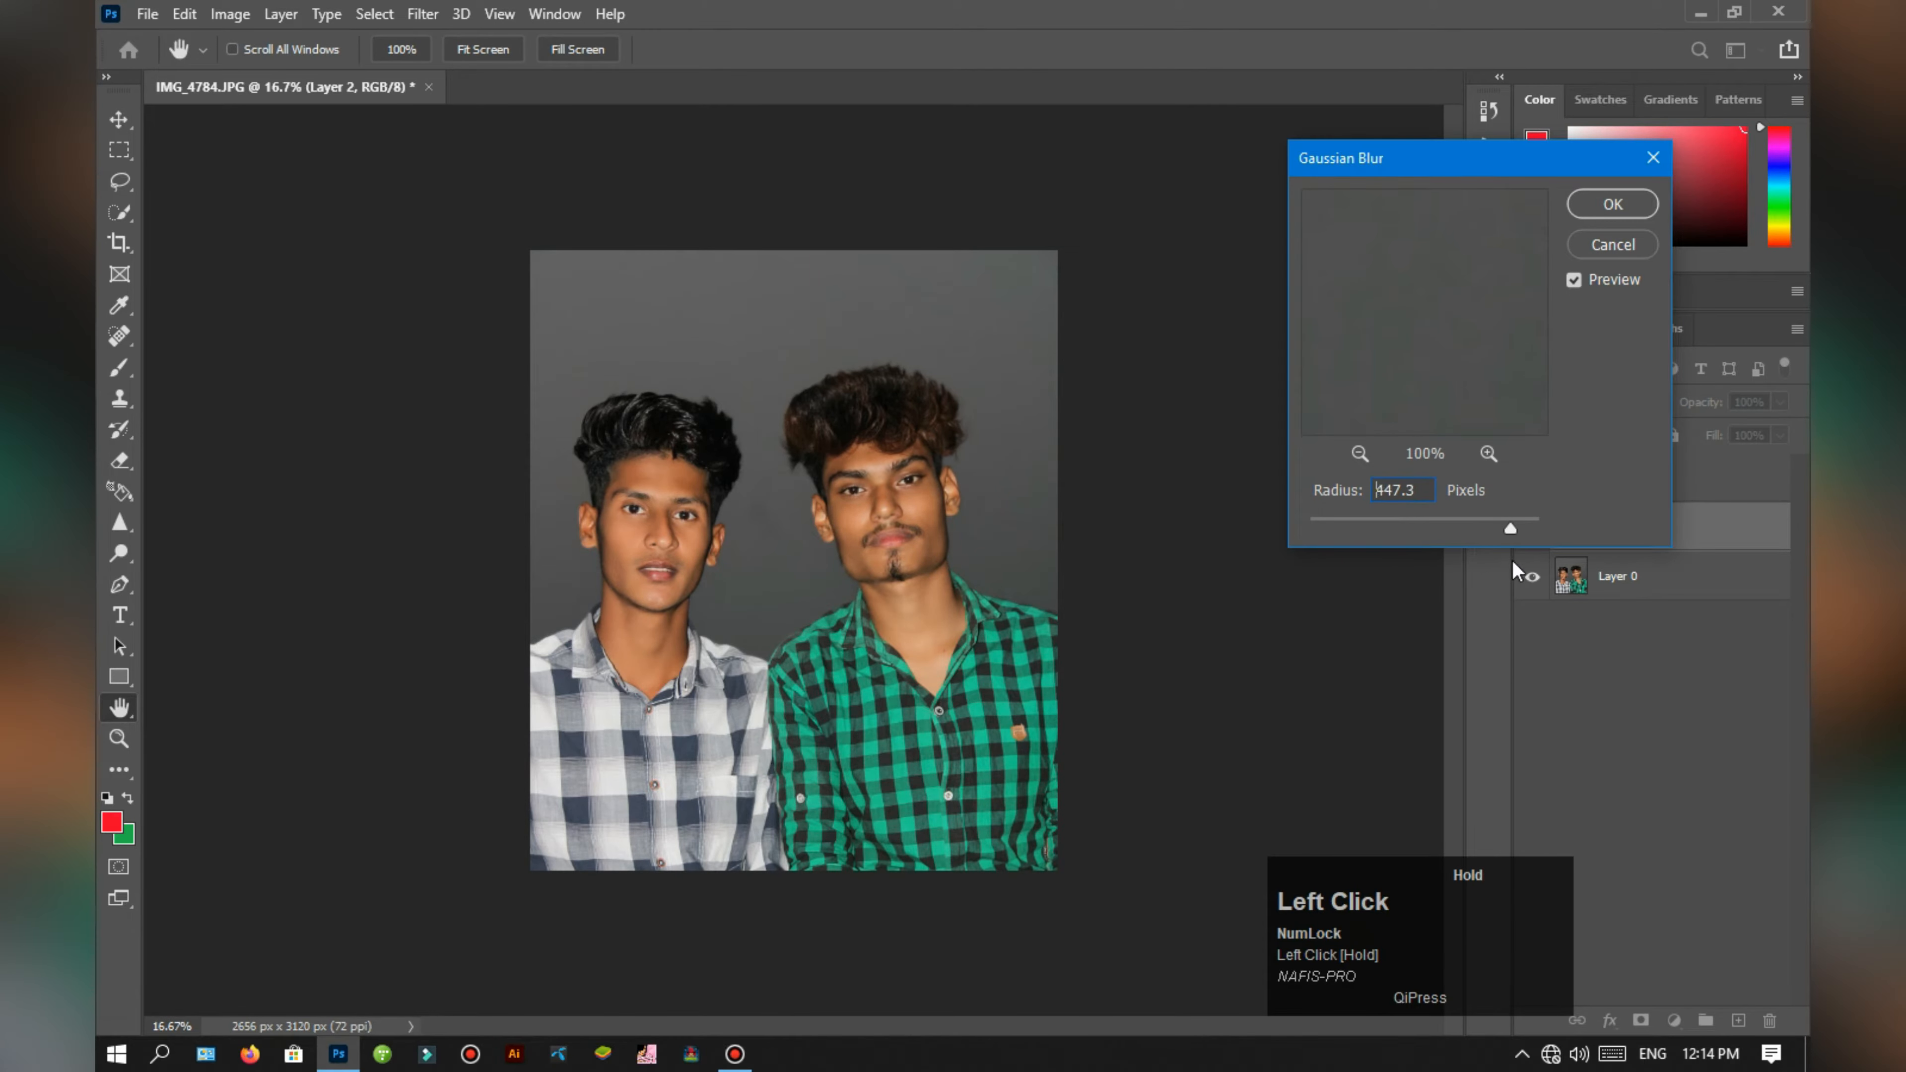
pyautogui.moveTo(1495, 571); pyautogui.dragTo(1505, 540)
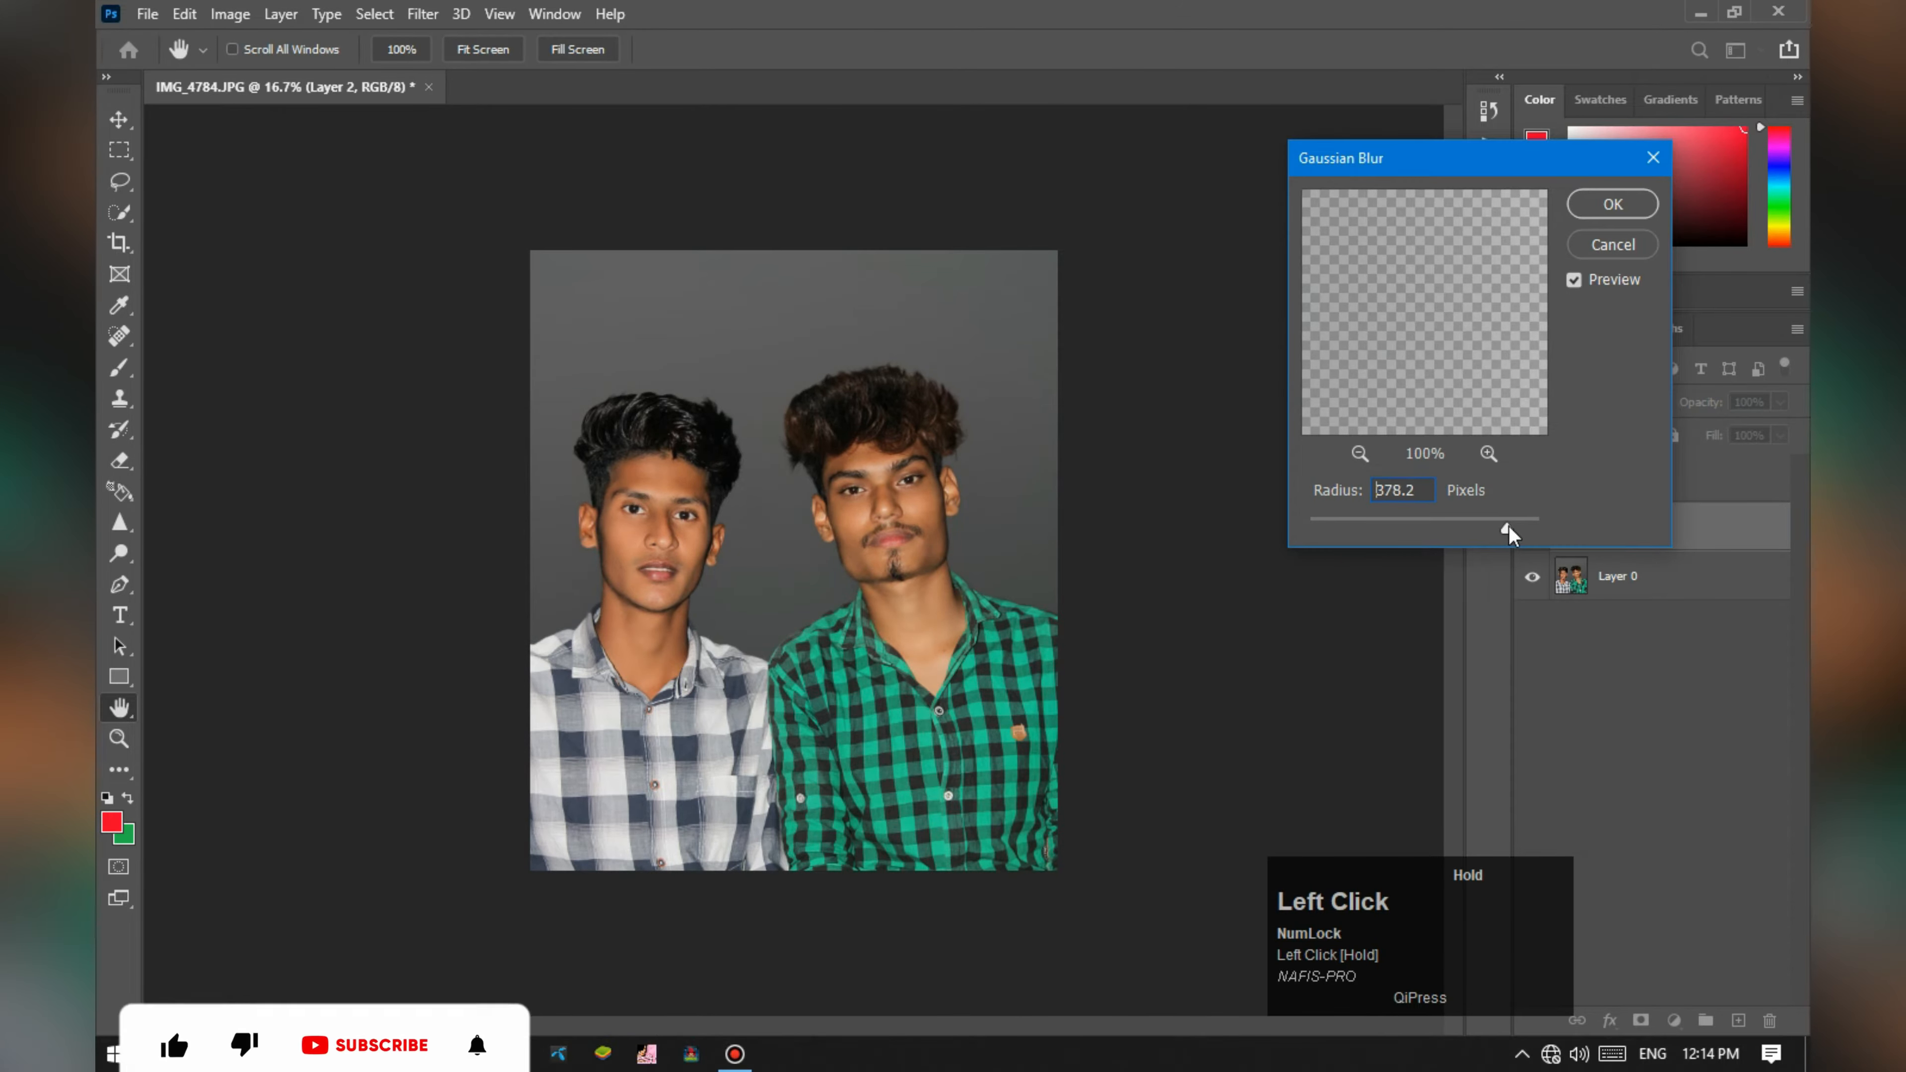
pyautogui.click(1613, 204)
# Step: Place the clock image shakespeare_time_title_motivation_85147_1440x900 from the Desktop folder above Layer 2
pyautogui.press('w')
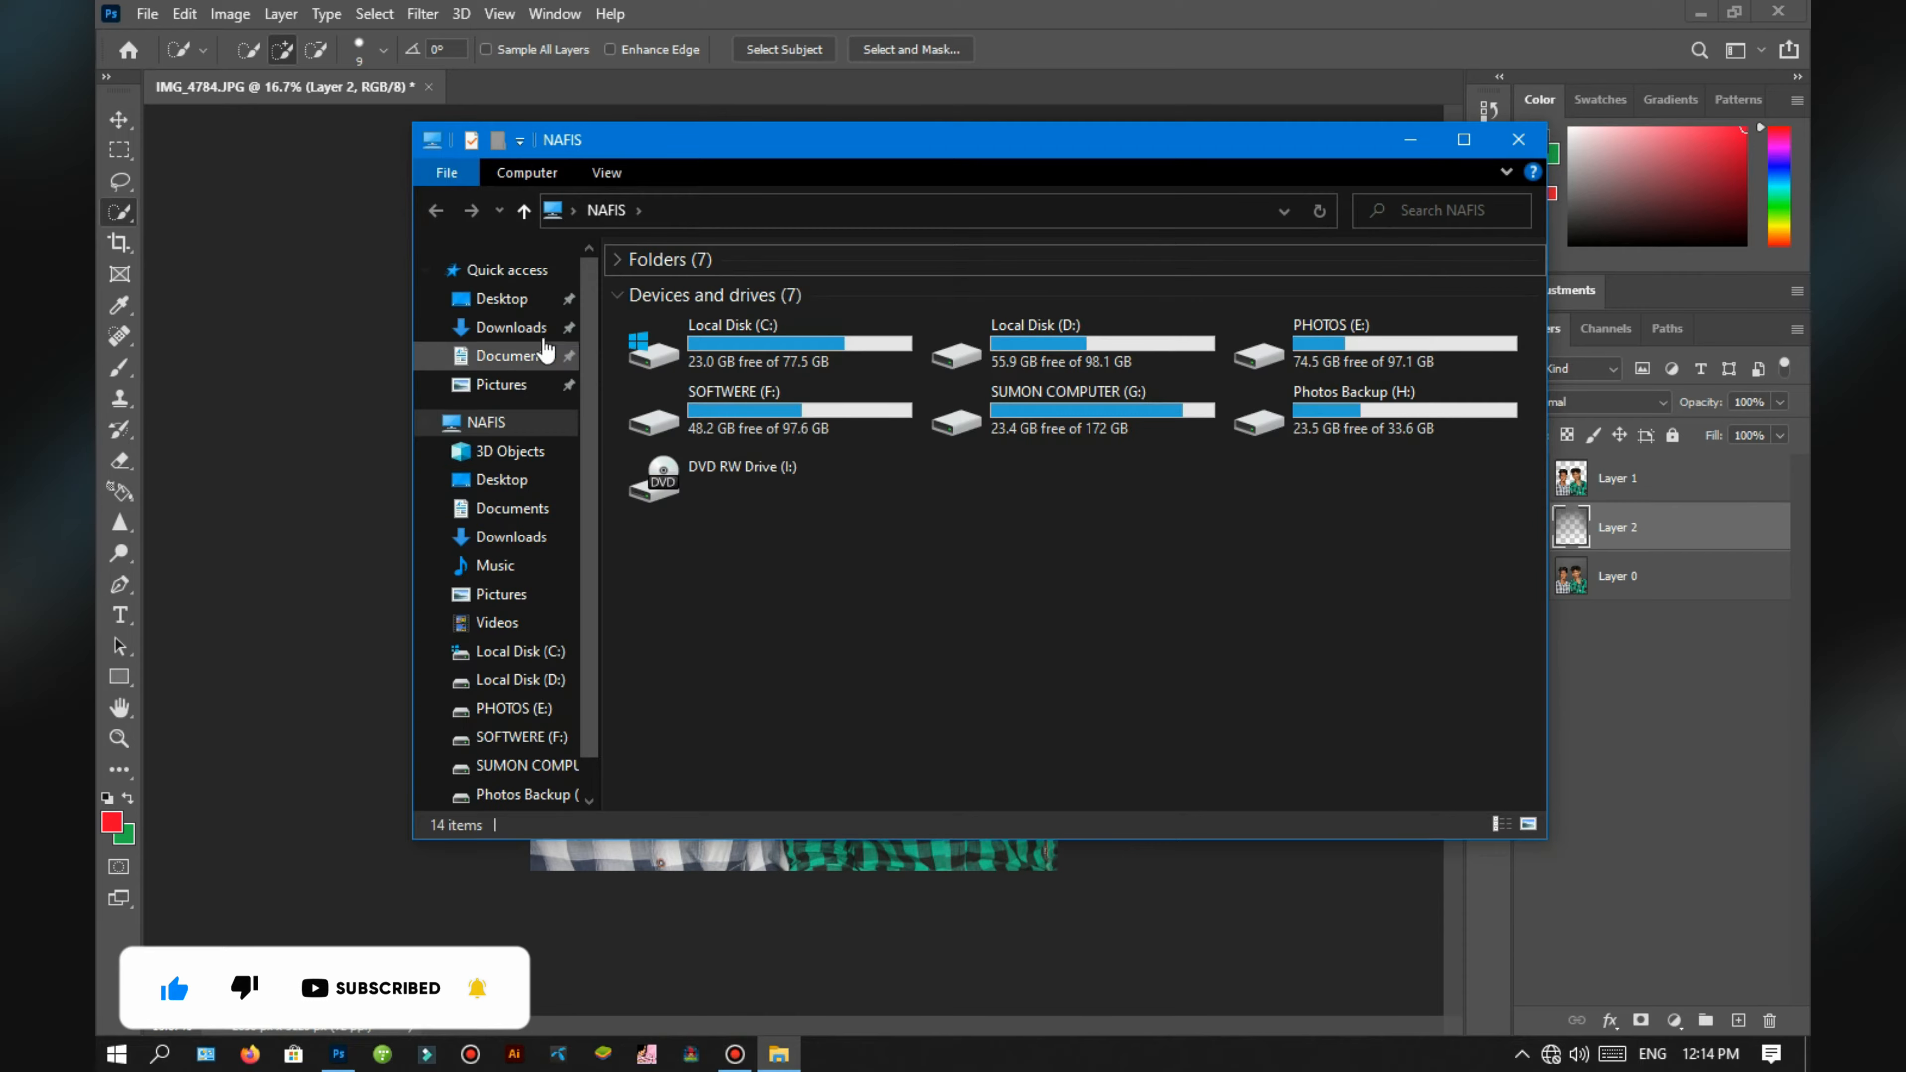
pyautogui.click(510, 300)
pyautogui.scroll(-3, 1174, 711)
pyautogui.doubleClick(1038, 774)
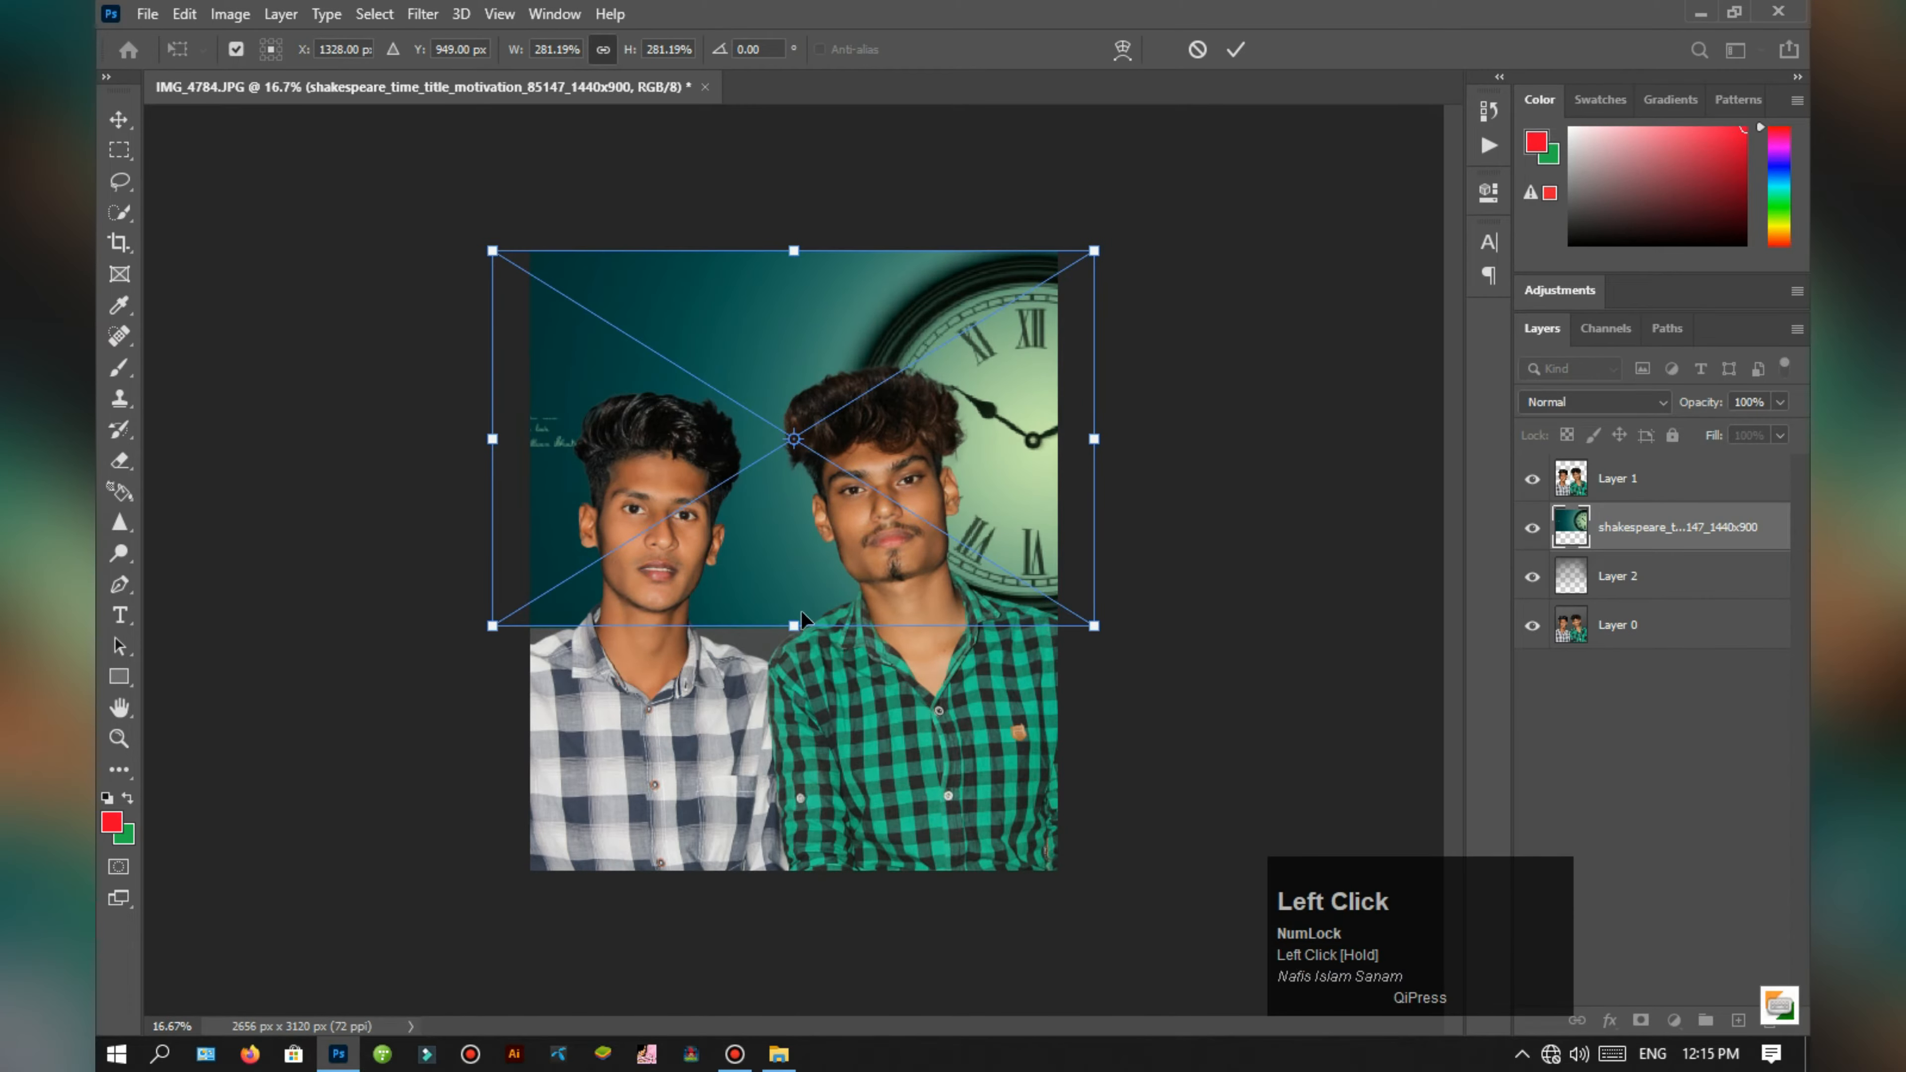
# Step: Enlarge the placed clock image and position it so it fills the area behind the two men, with the clock beside the green-shirted man
pyautogui.moveTo(794, 625); pyautogui.dragTo(807, 689)
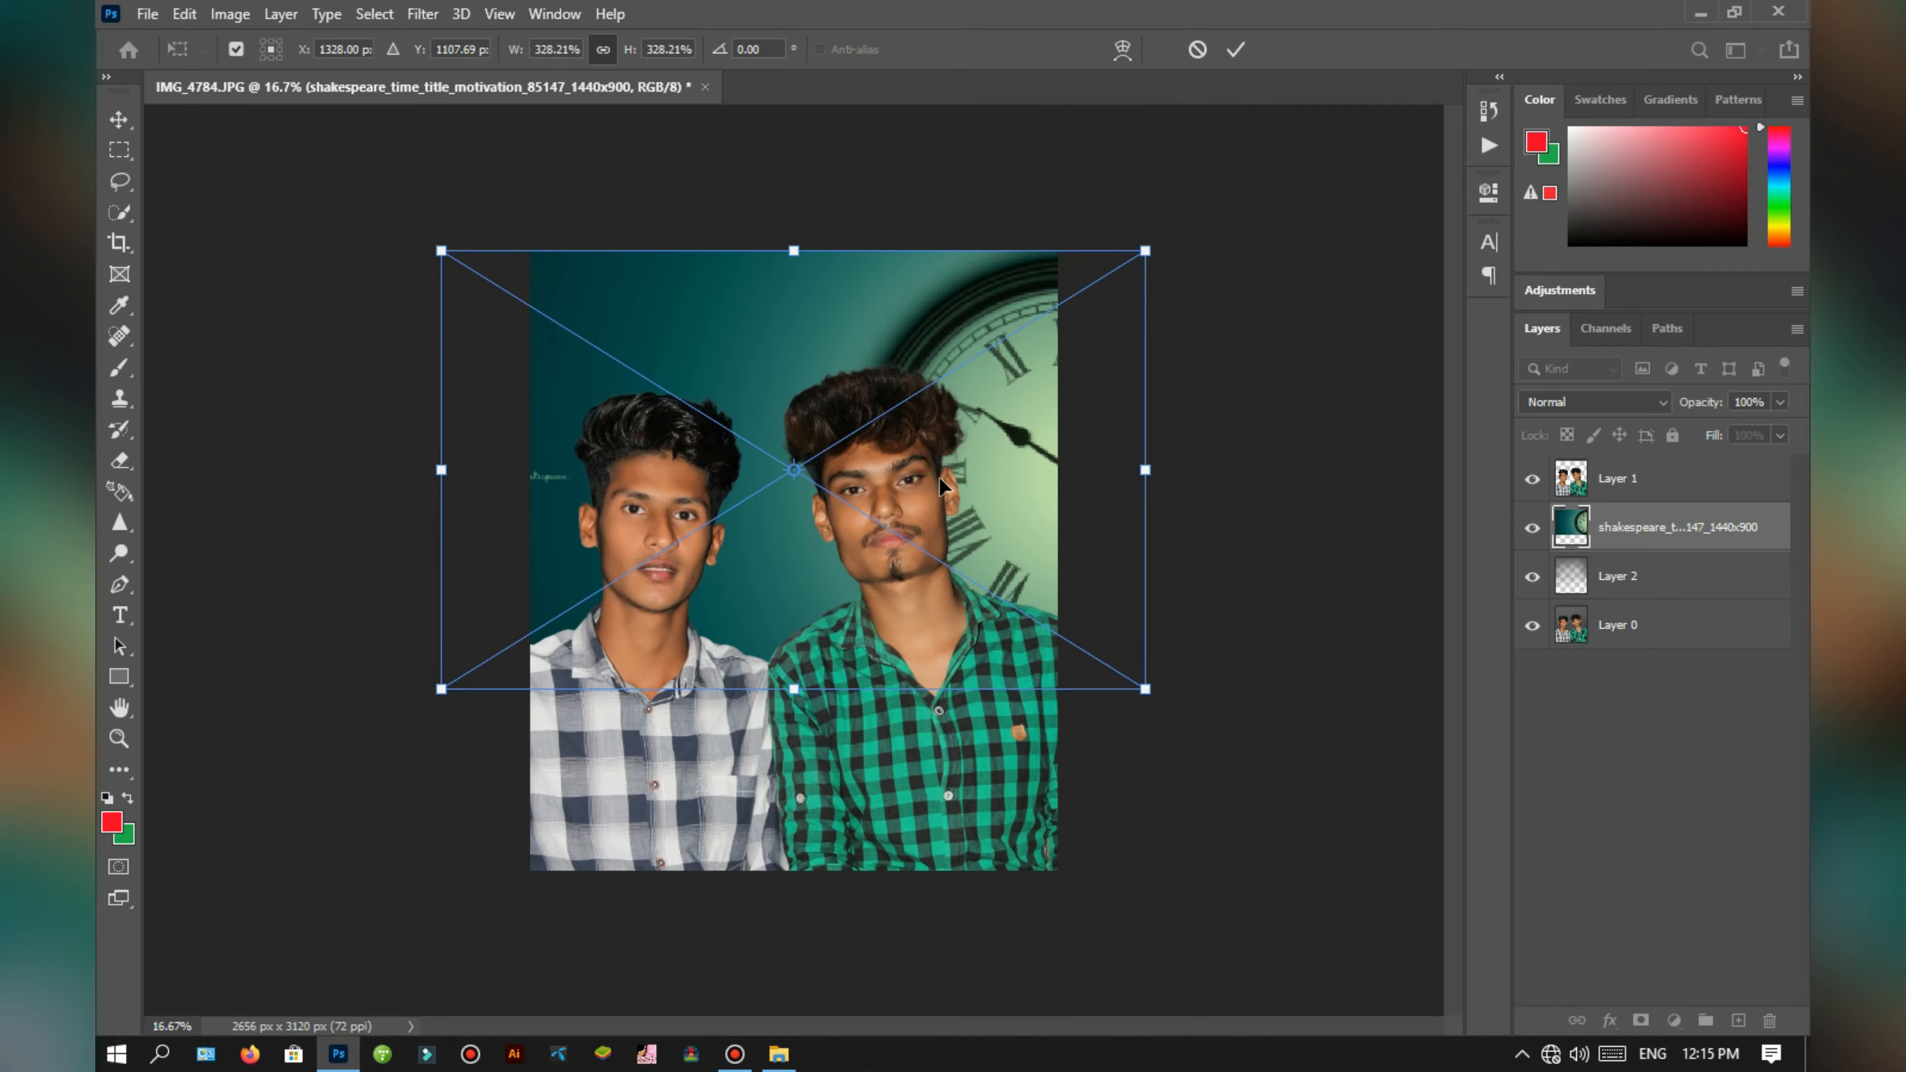
pyautogui.moveTo(940, 485); pyautogui.dragTo(900, 484)
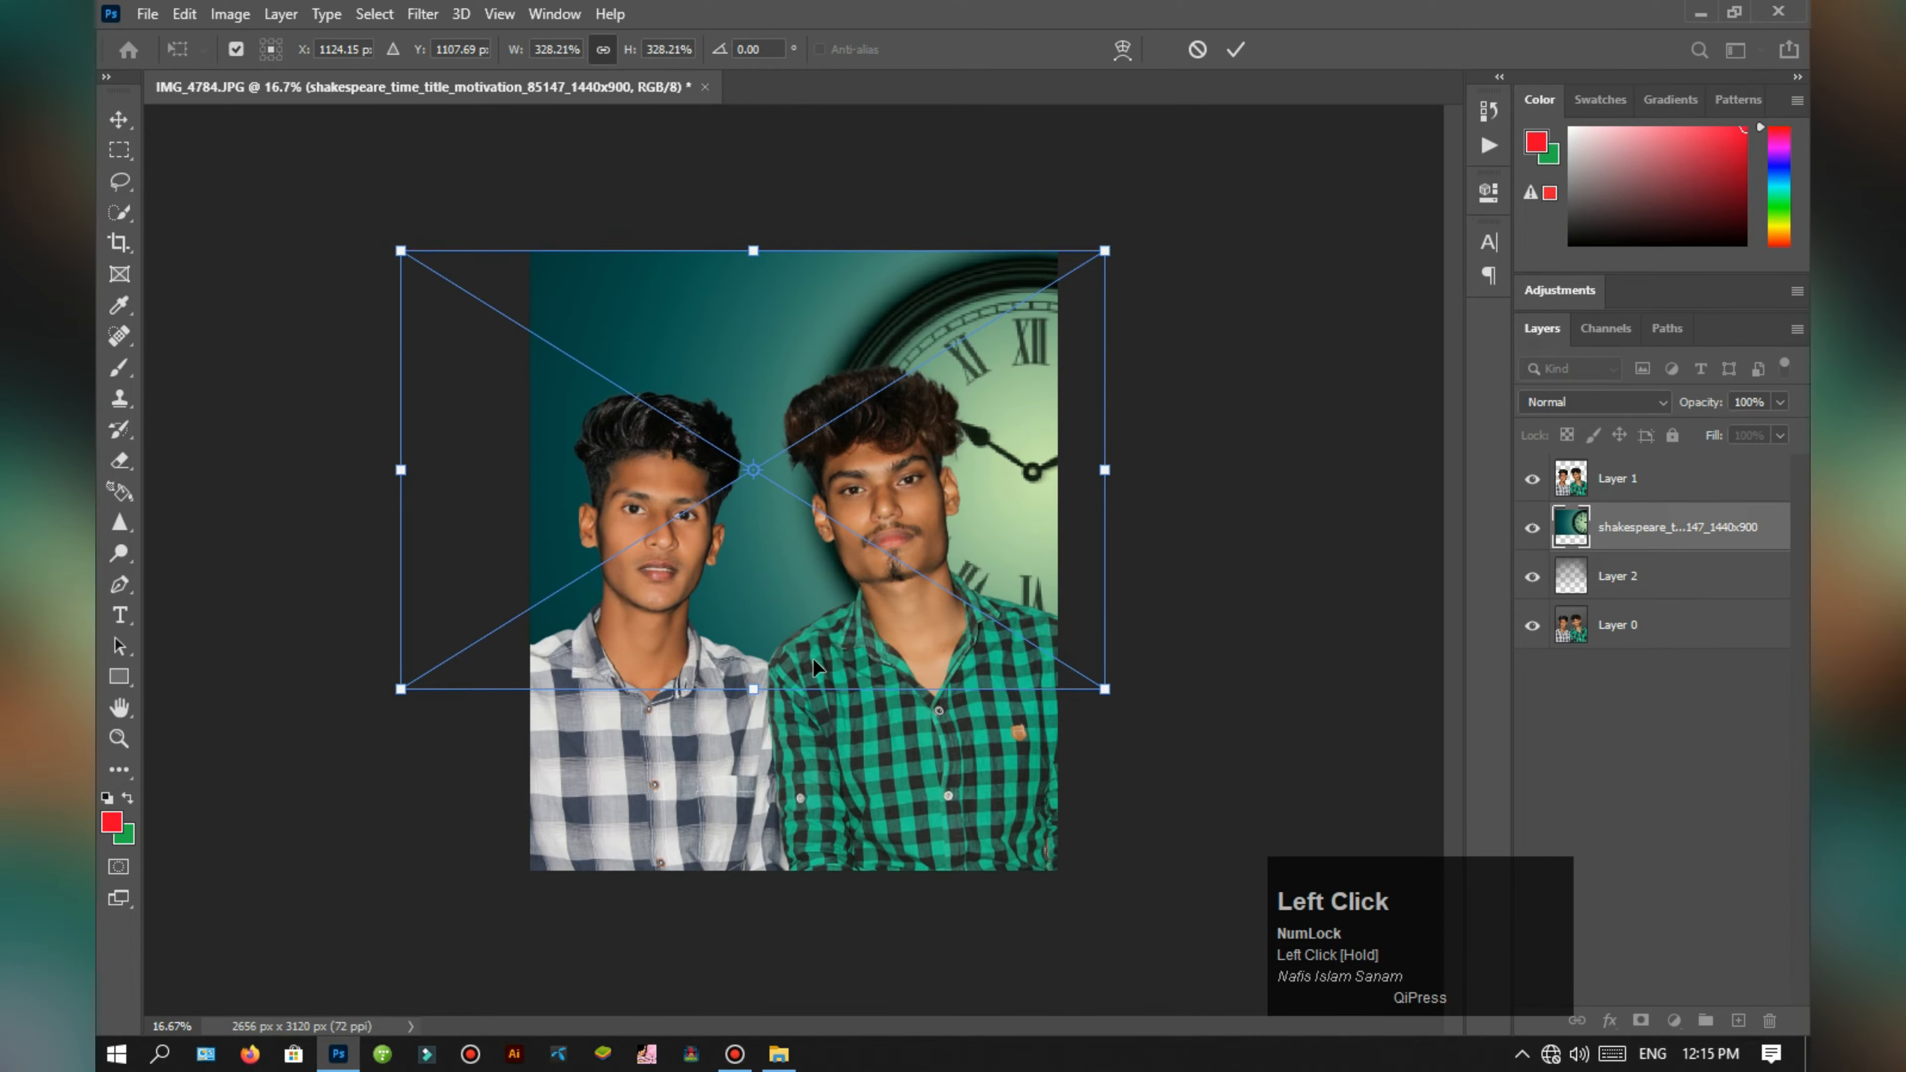
pyautogui.moveTo(787, 697); pyautogui.dragTo(812, 616)
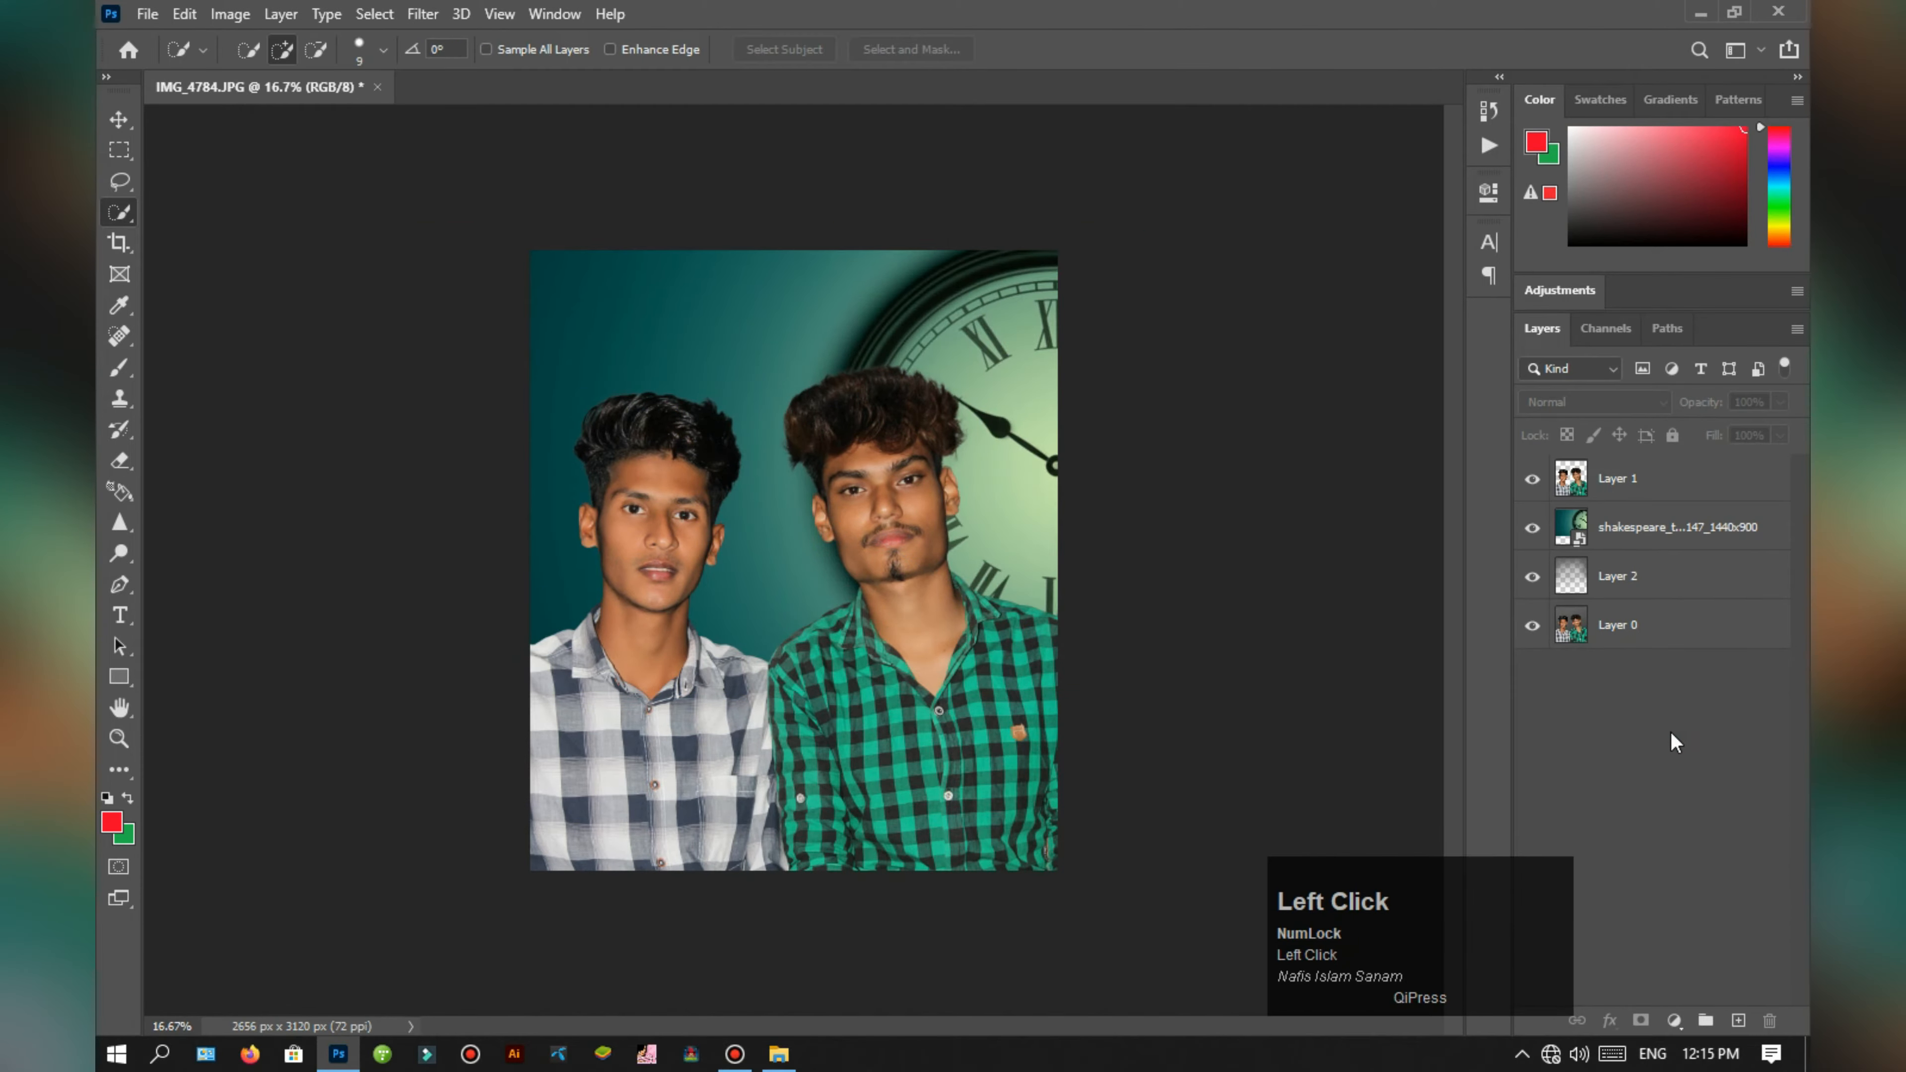
# Step: Try the Soft Light blend mode at 77% opacity on the clock image layer
pyautogui.scroll(2, 746, 595)
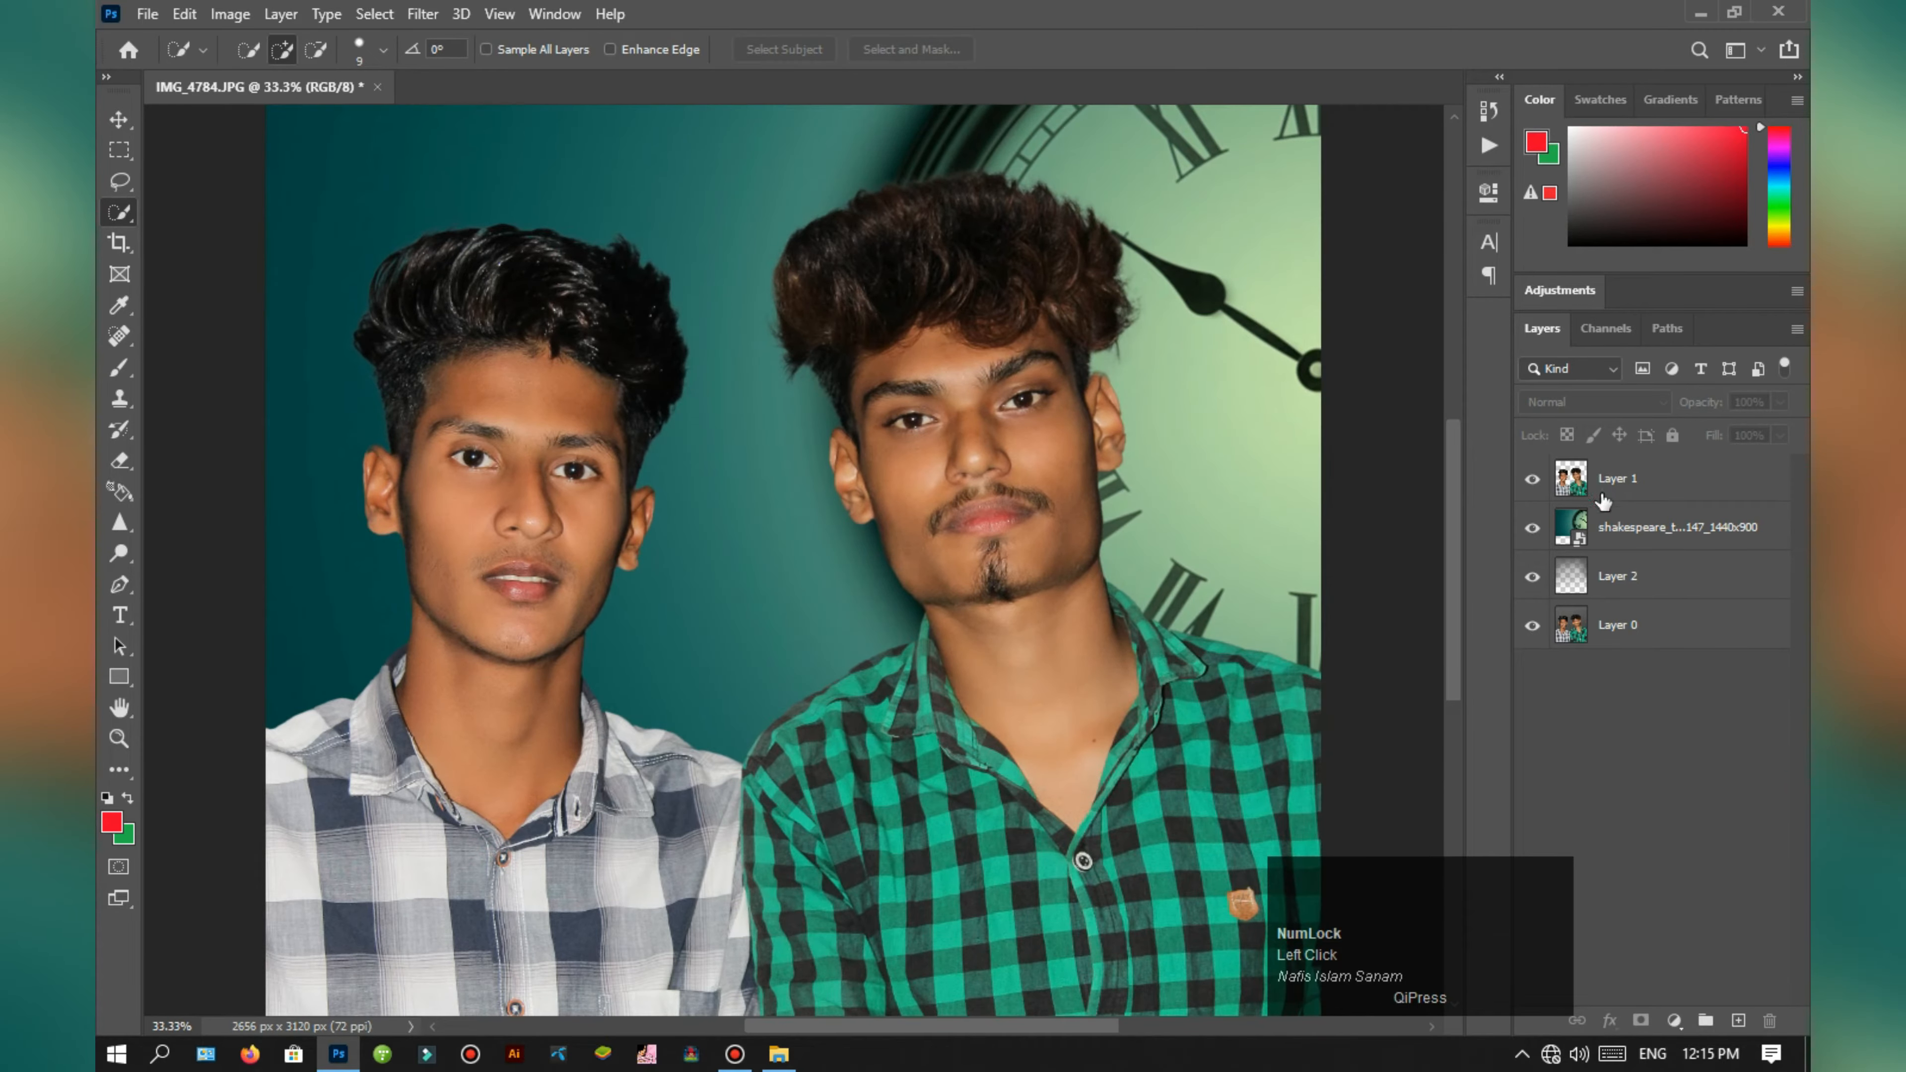
pyautogui.click(1651, 527)
pyautogui.click(1621, 403)
pyautogui.click(1587, 701)
pyautogui.click(1780, 402)
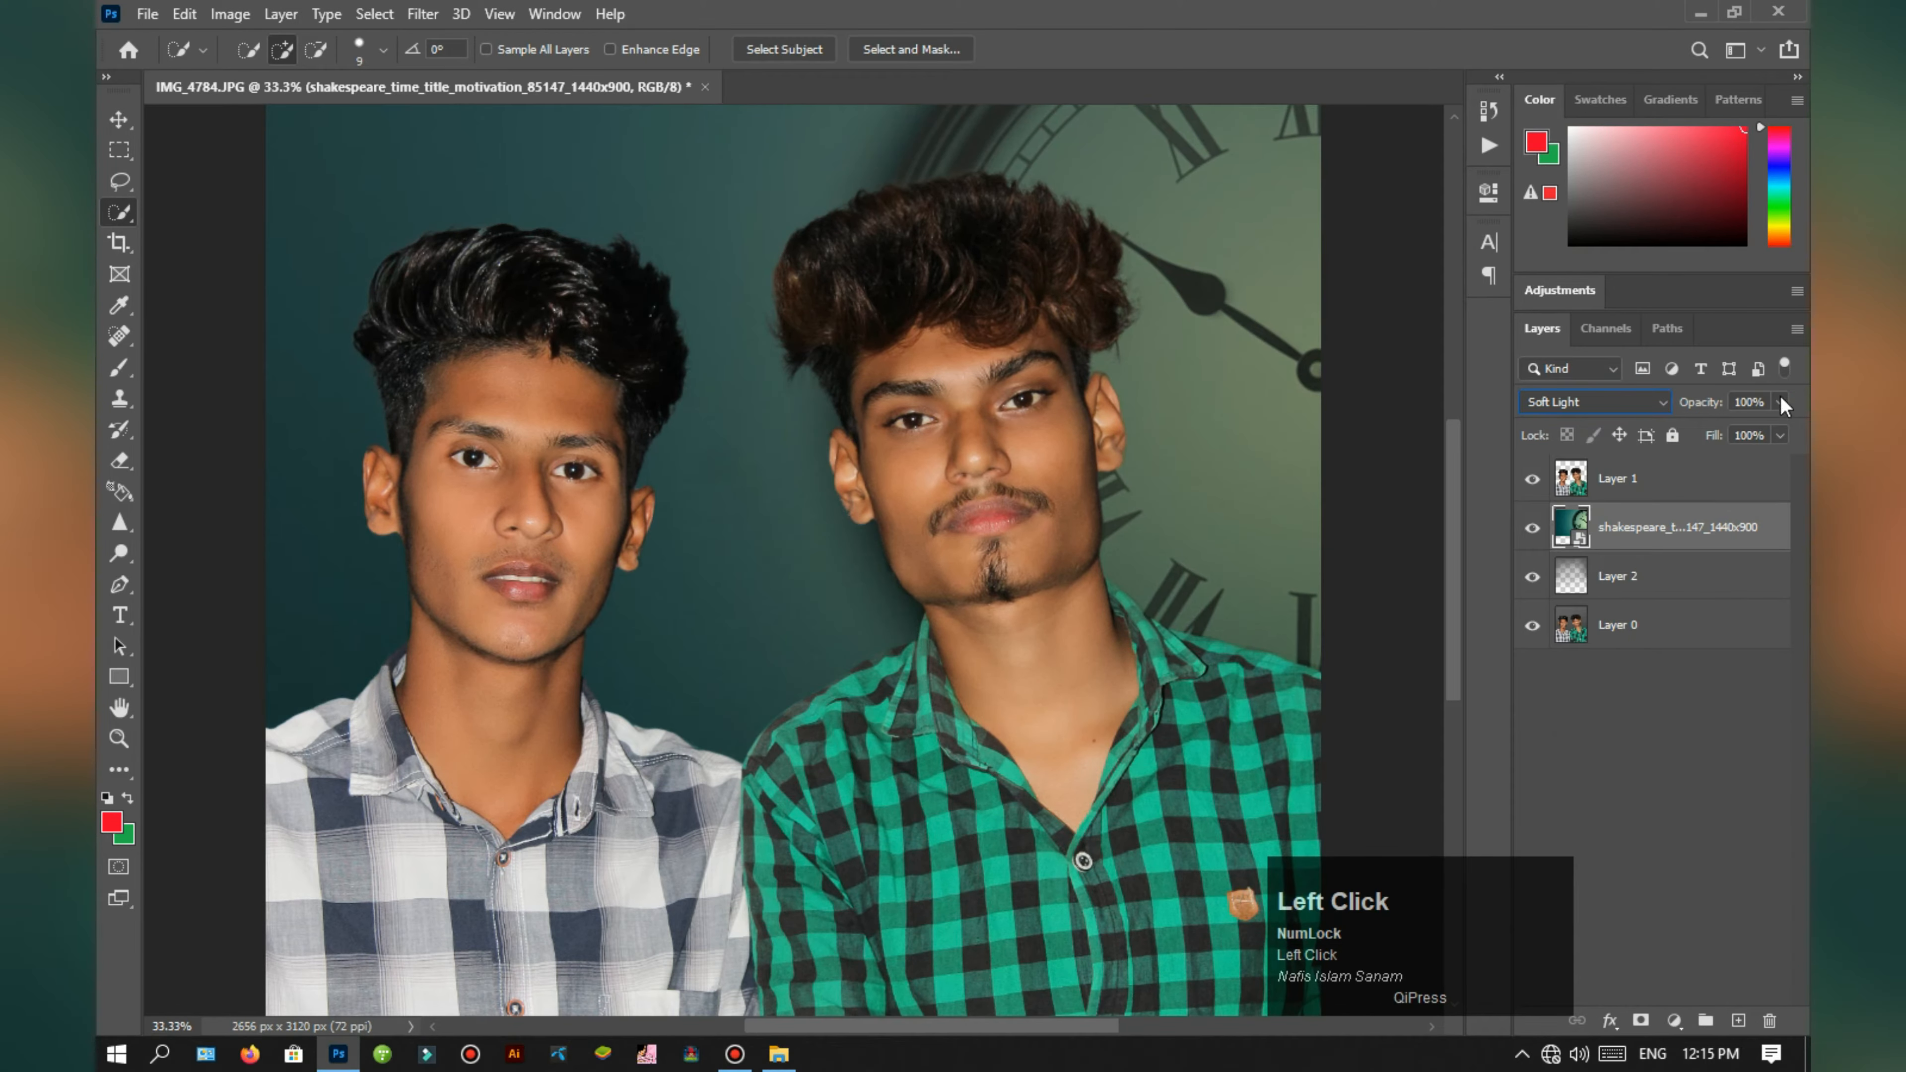
pyautogui.moveTo(1788, 428)
pyautogui.mouseDown()
pyautogui.moveTo(1744, 432)
pyautogui.moveTo(1760, 433)
pyautogui.mouseUp()
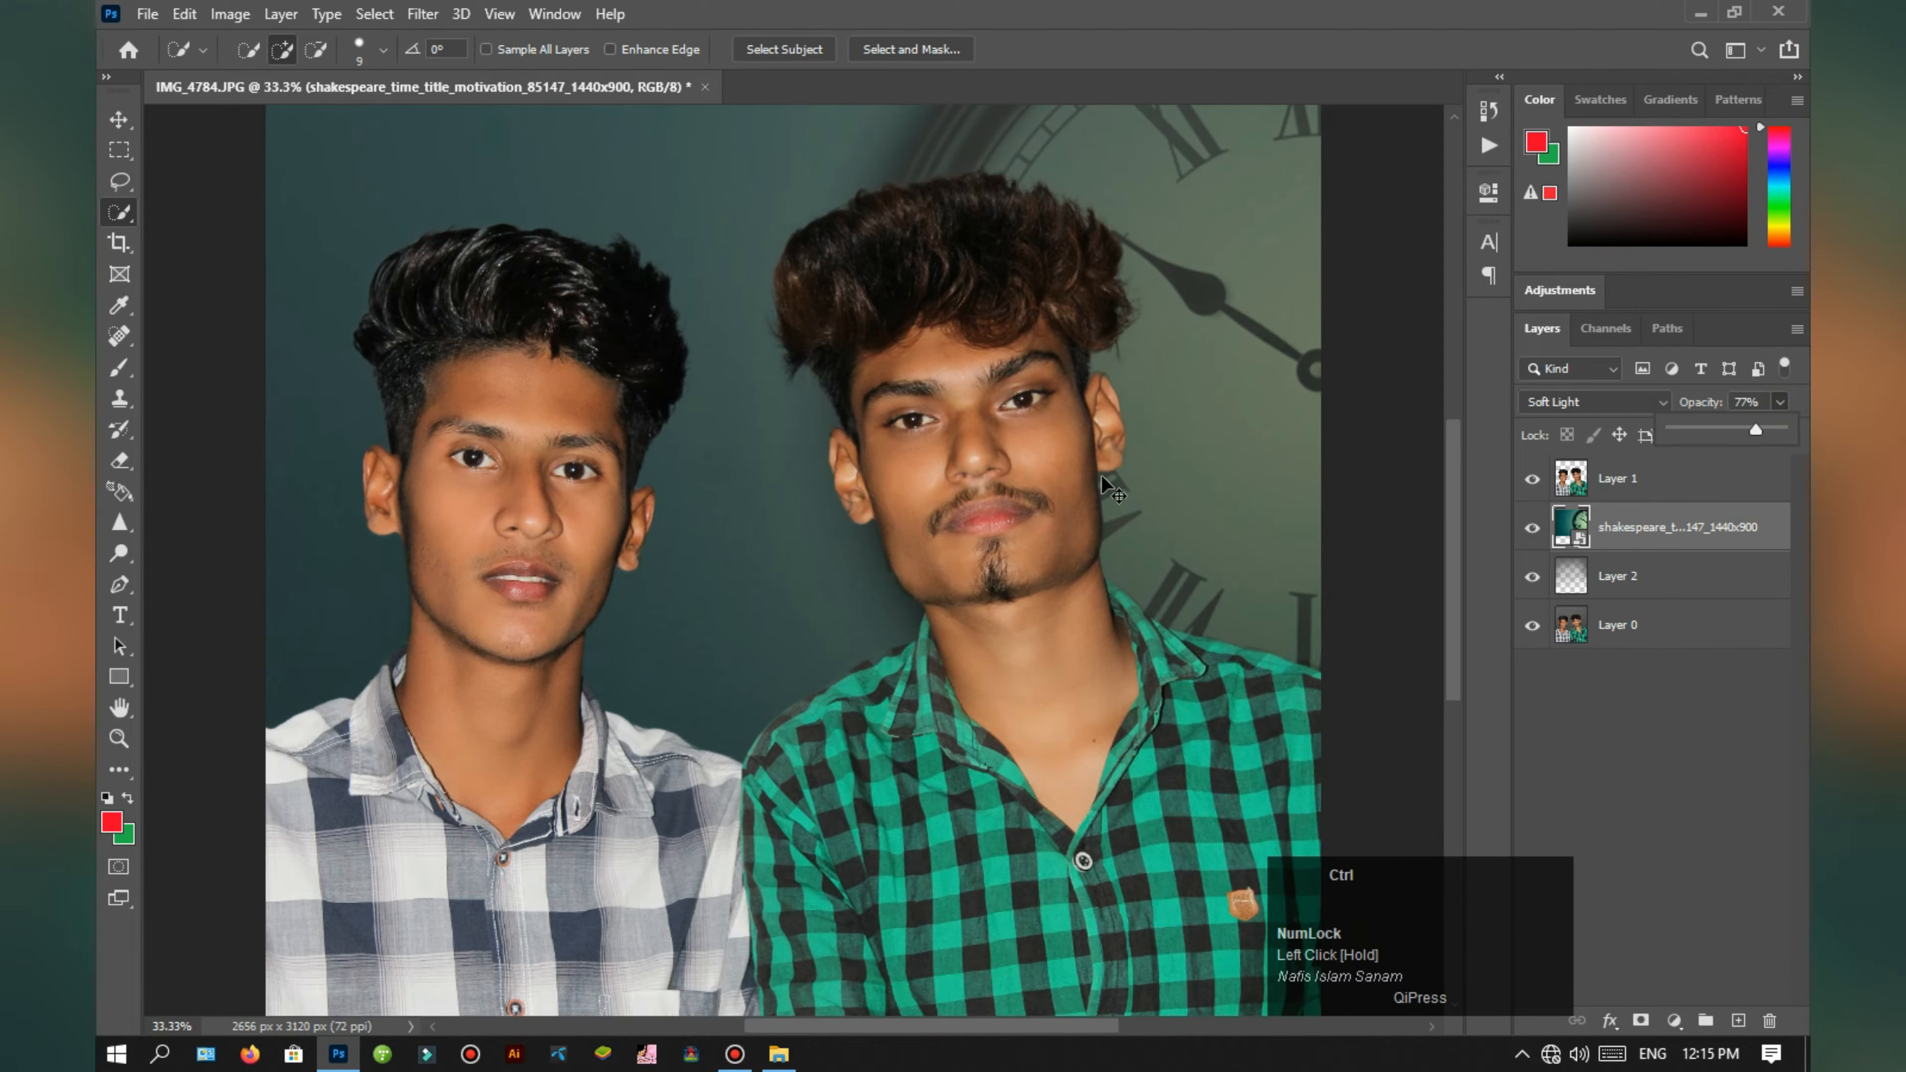
# Step: Set the clock image layer to the Overlay blend mode at 84% opacity
pyautogui.hotkey('ctrl', '-')
pyautogui.click(1595, 402)
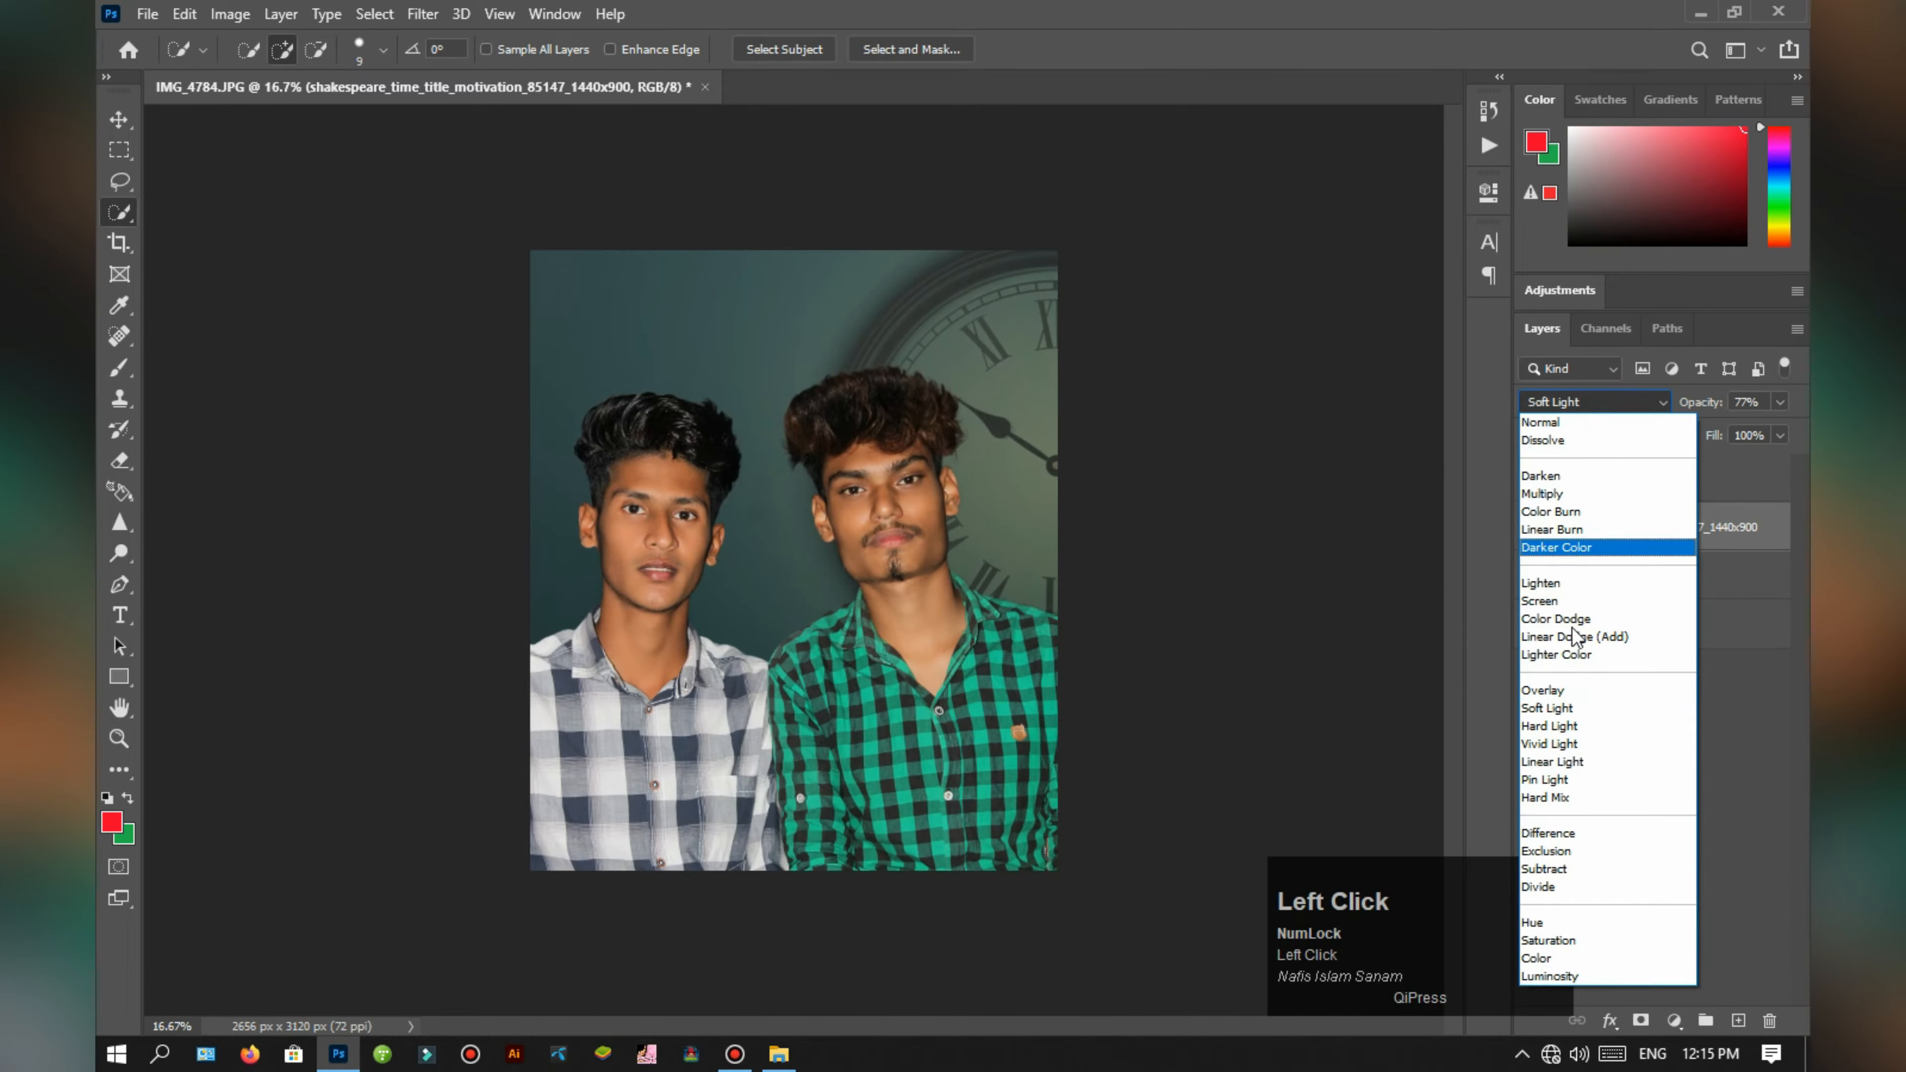
pyautogui.click(1567, 690)
pyautogui.hotkey('ctrl', '+')
pyautogui.keyDown('ctrl'); pyautogui.click(1703, 519); pyautogui.keyUp('ctrl')
pyautogui.click(1704, 518)
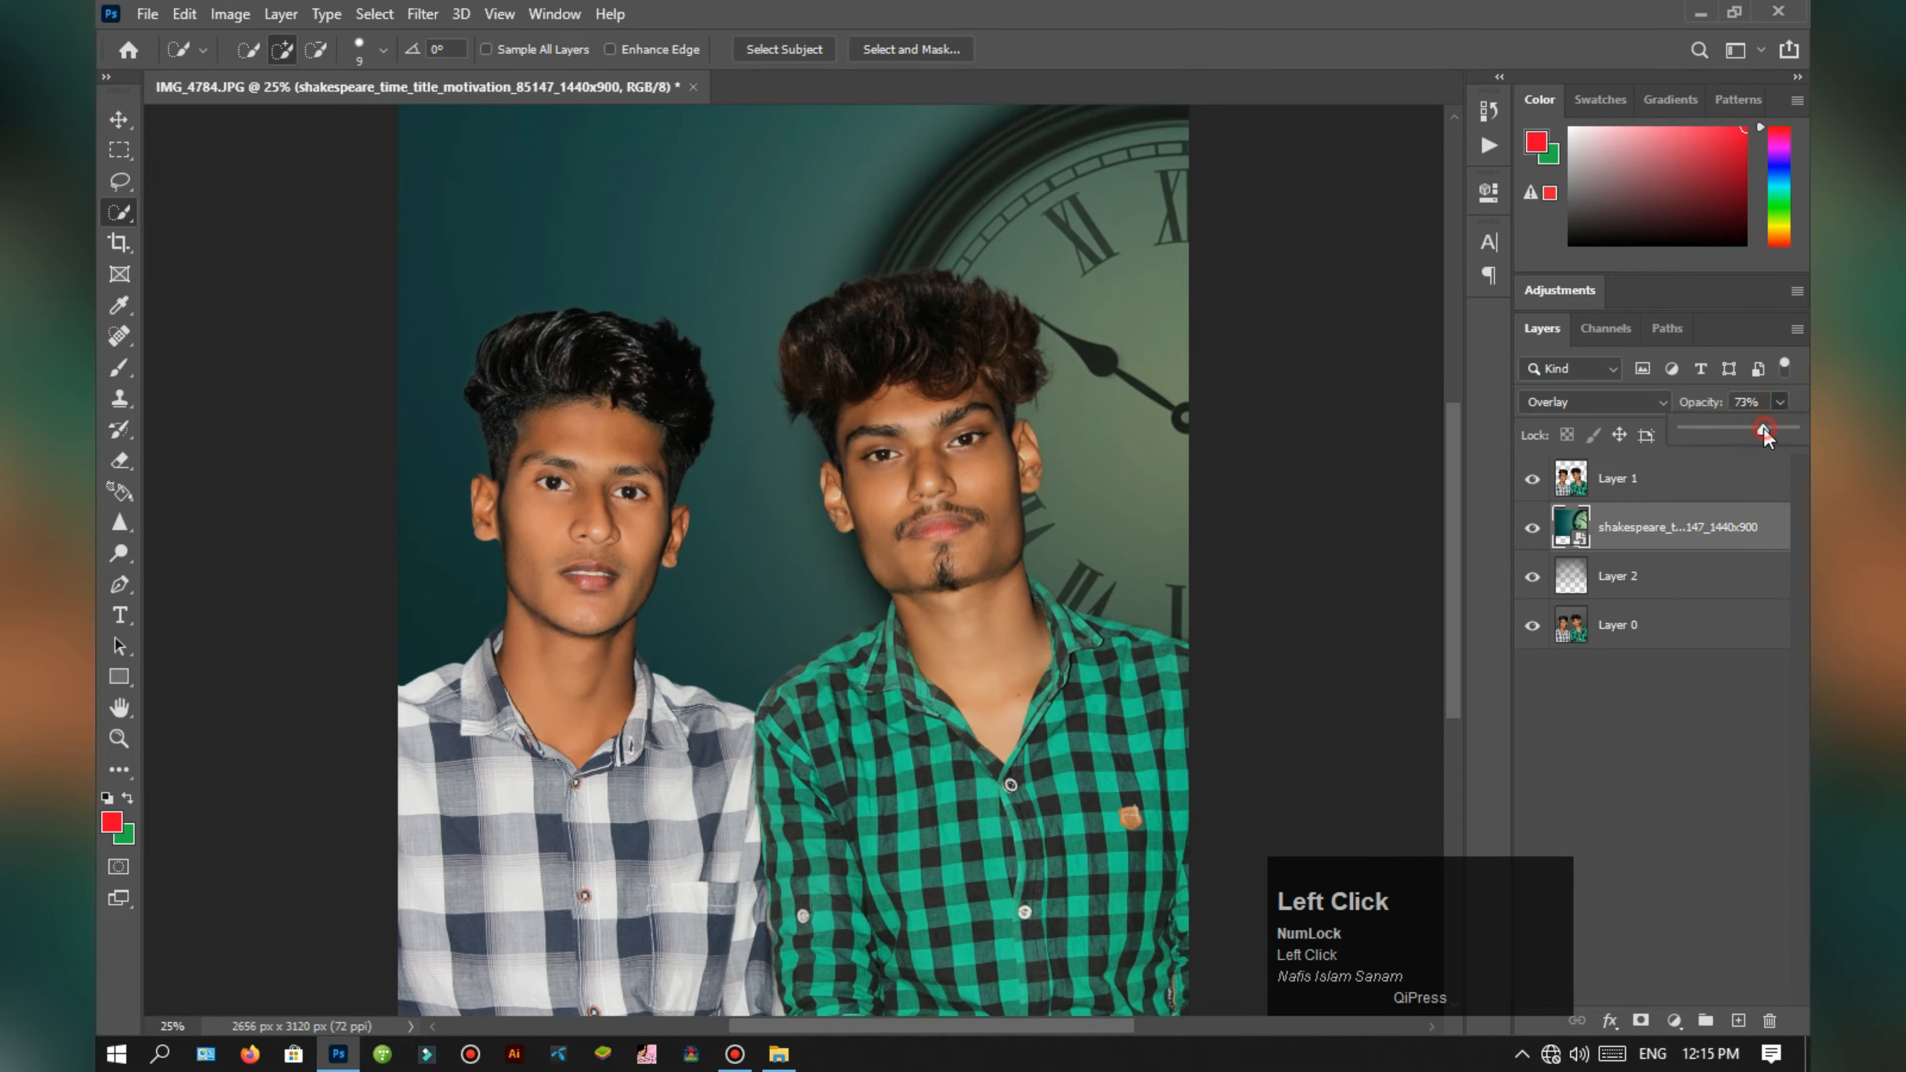
pyautogui.moveTo(1773, 432); pyautogui.dragTo(1785, 434)
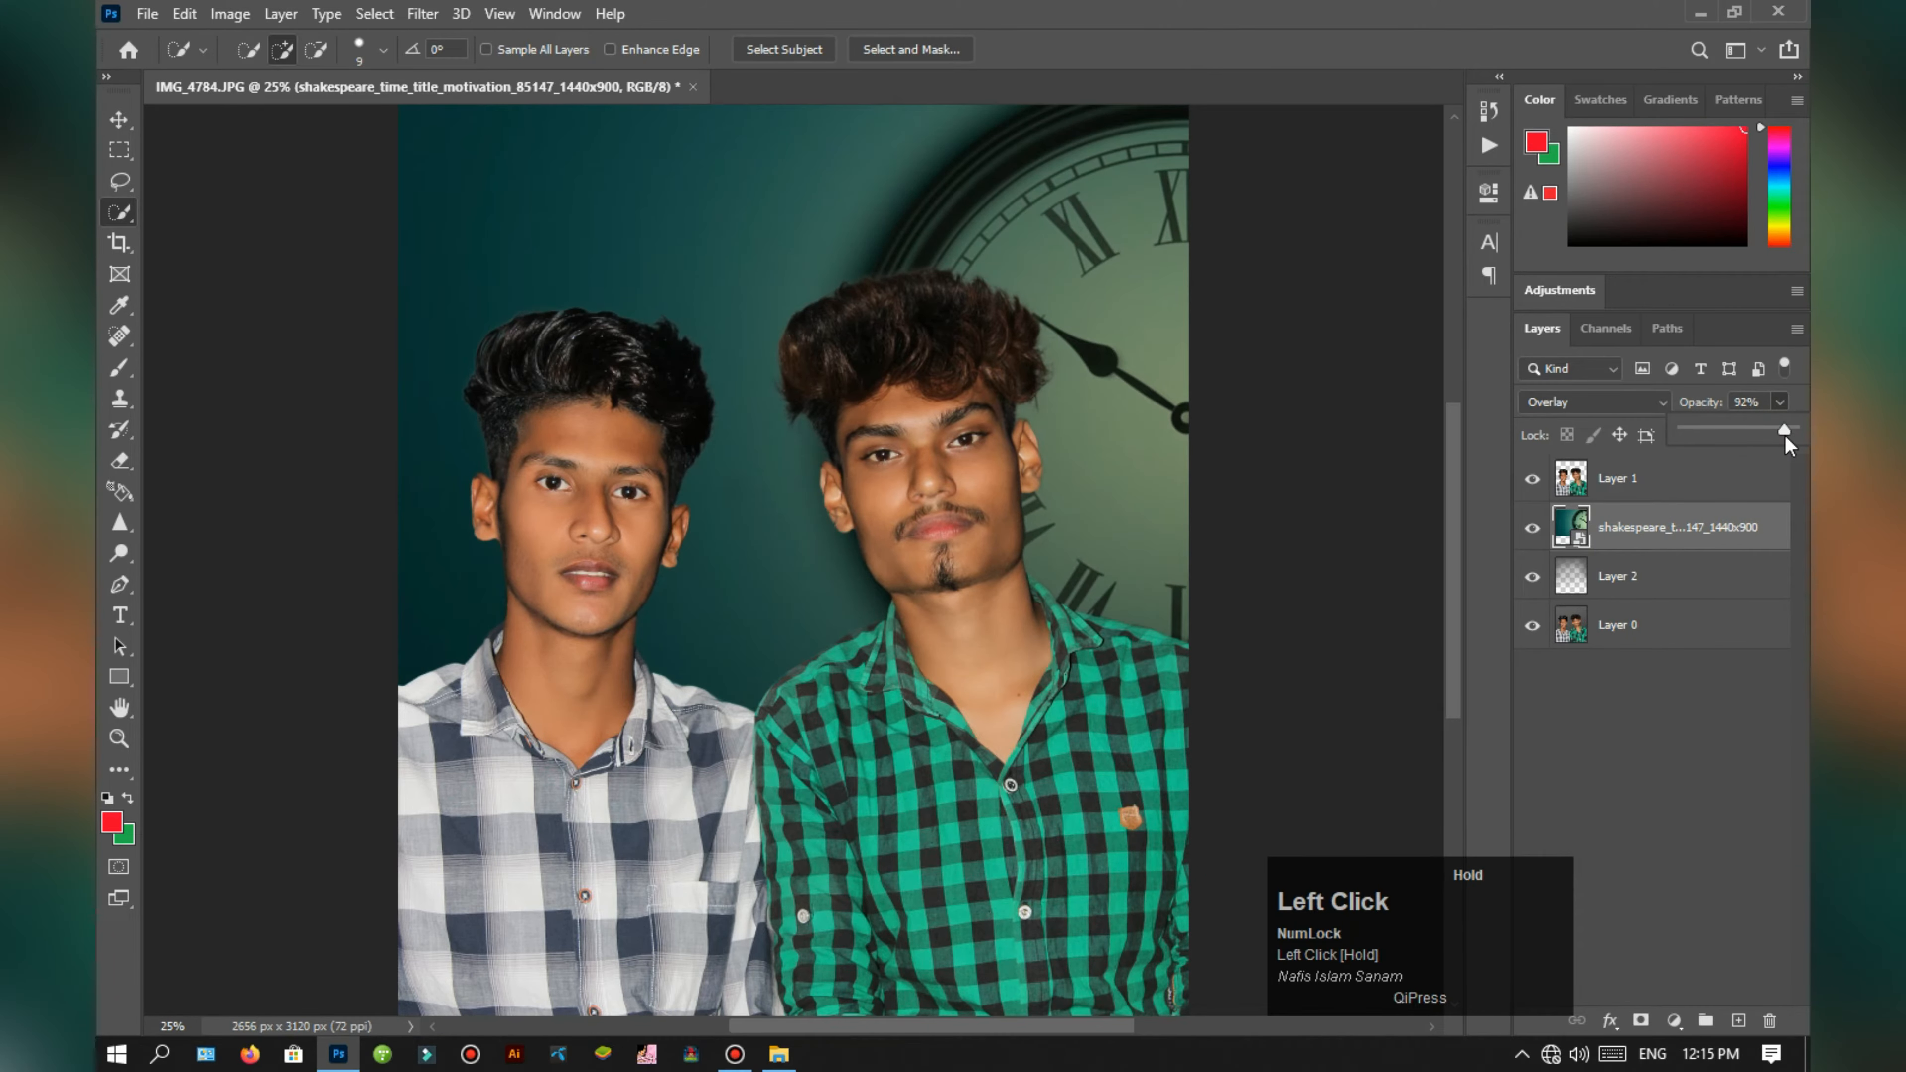
pyautogui.click(1633, 741)
pyautogui.hotkey('ctrl', '-')
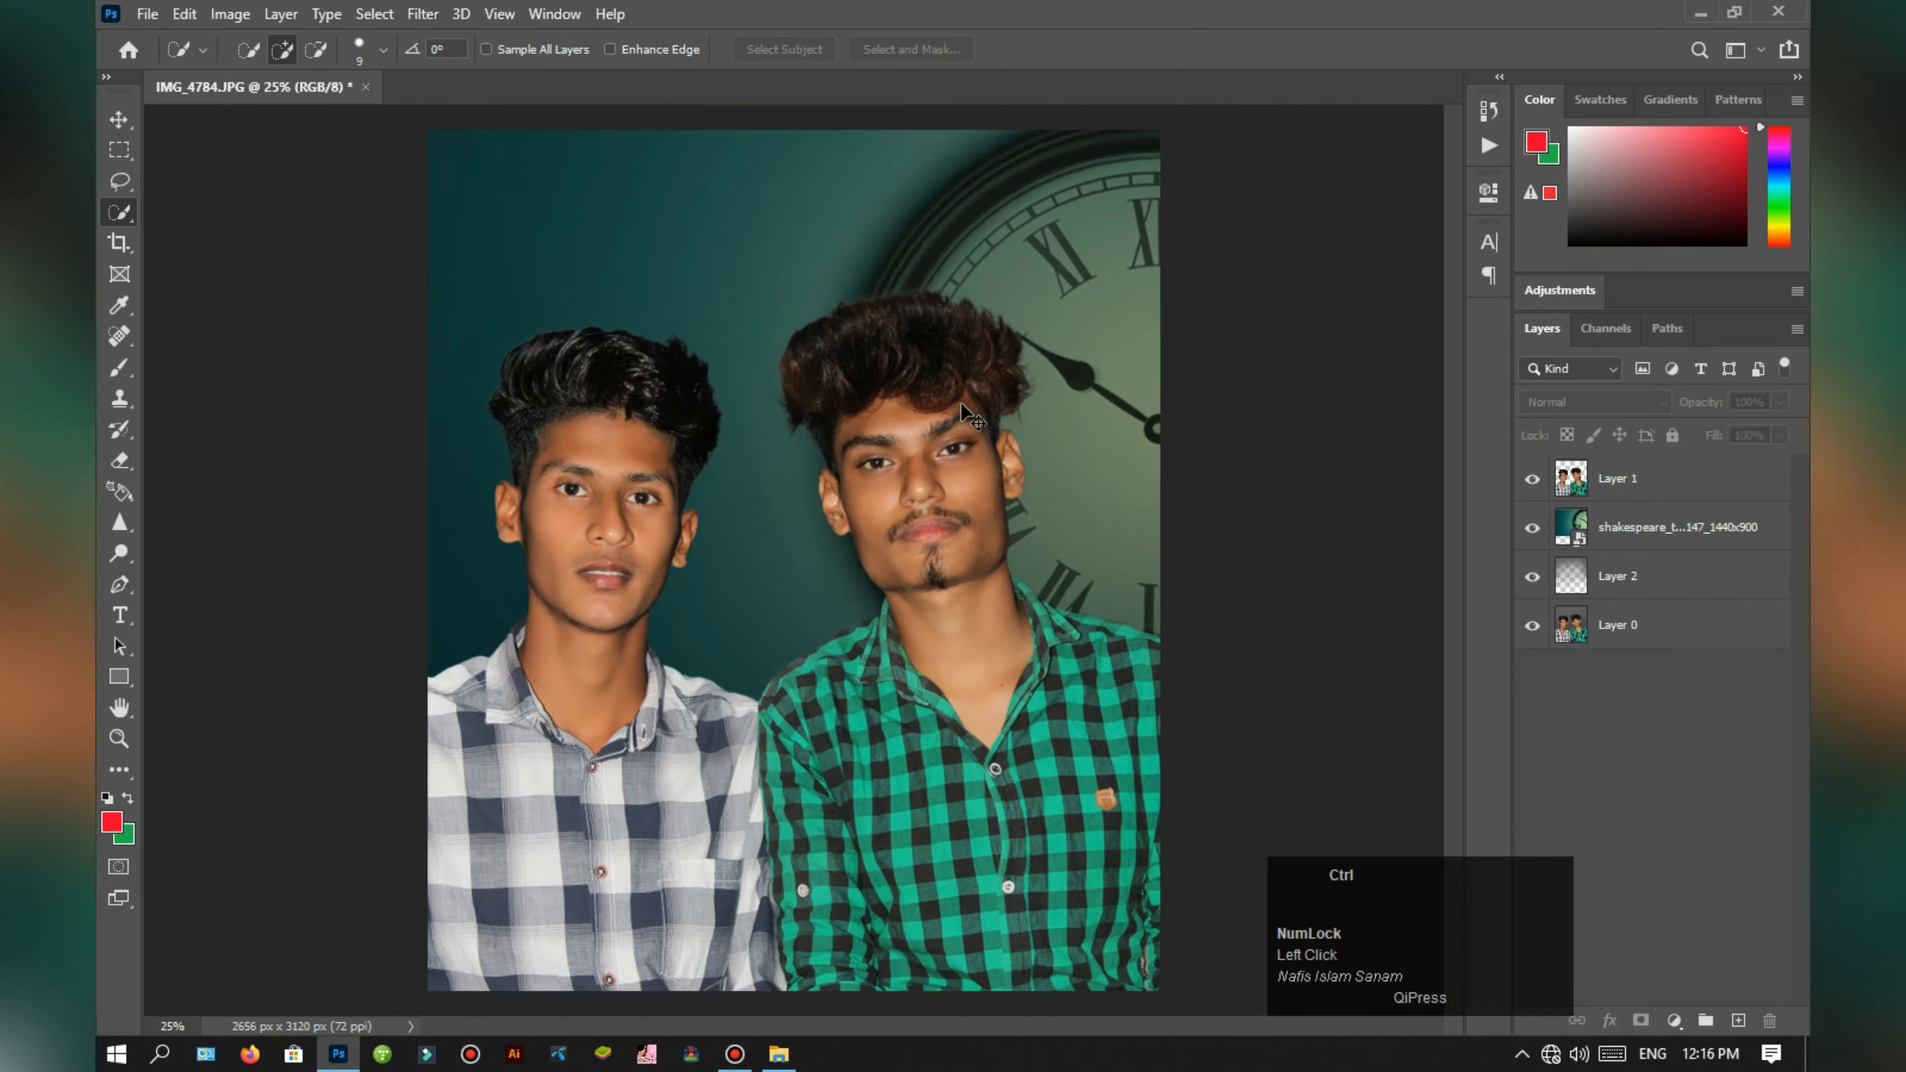
# Step: Stamp all visible layers into a new layer and move it above Layer 1
pyautogui.click(1658, 529)
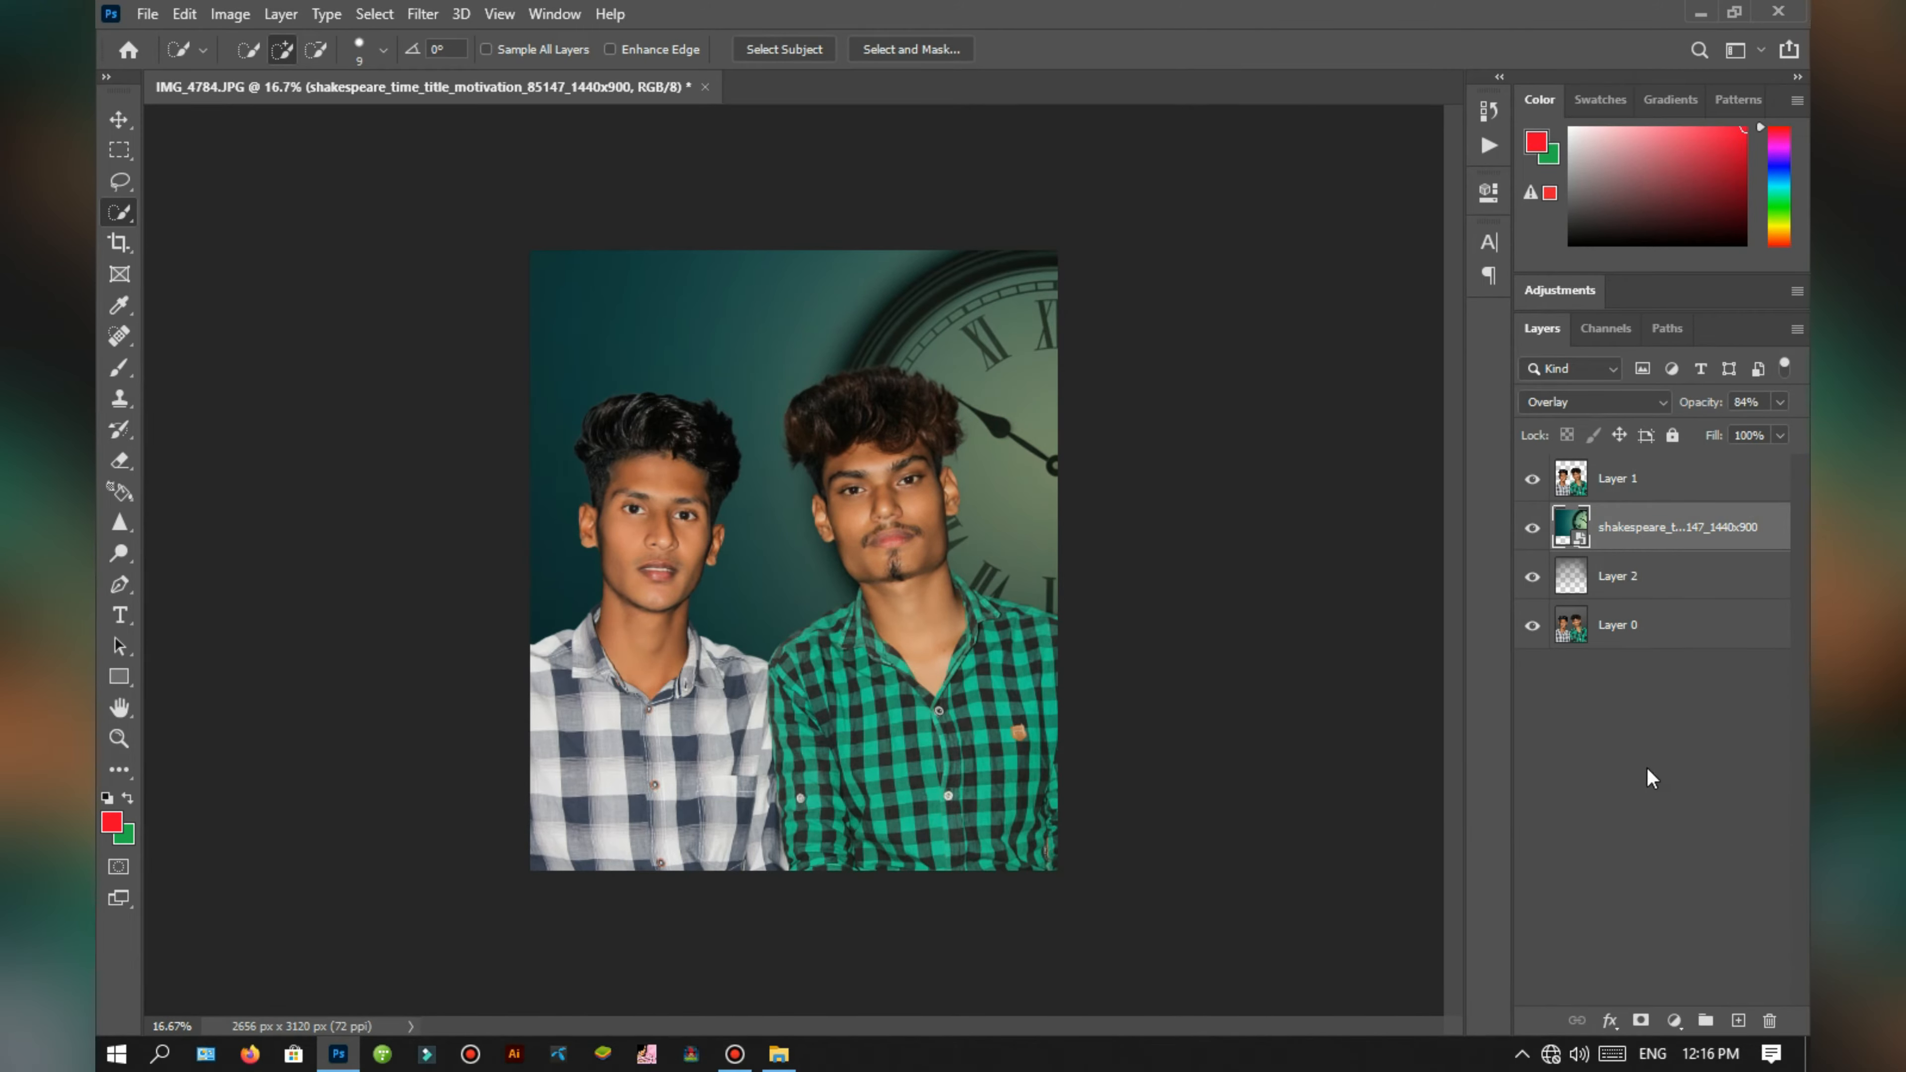
pyautogui.click(1649, 777)
pyautogui.click(1657, 539)
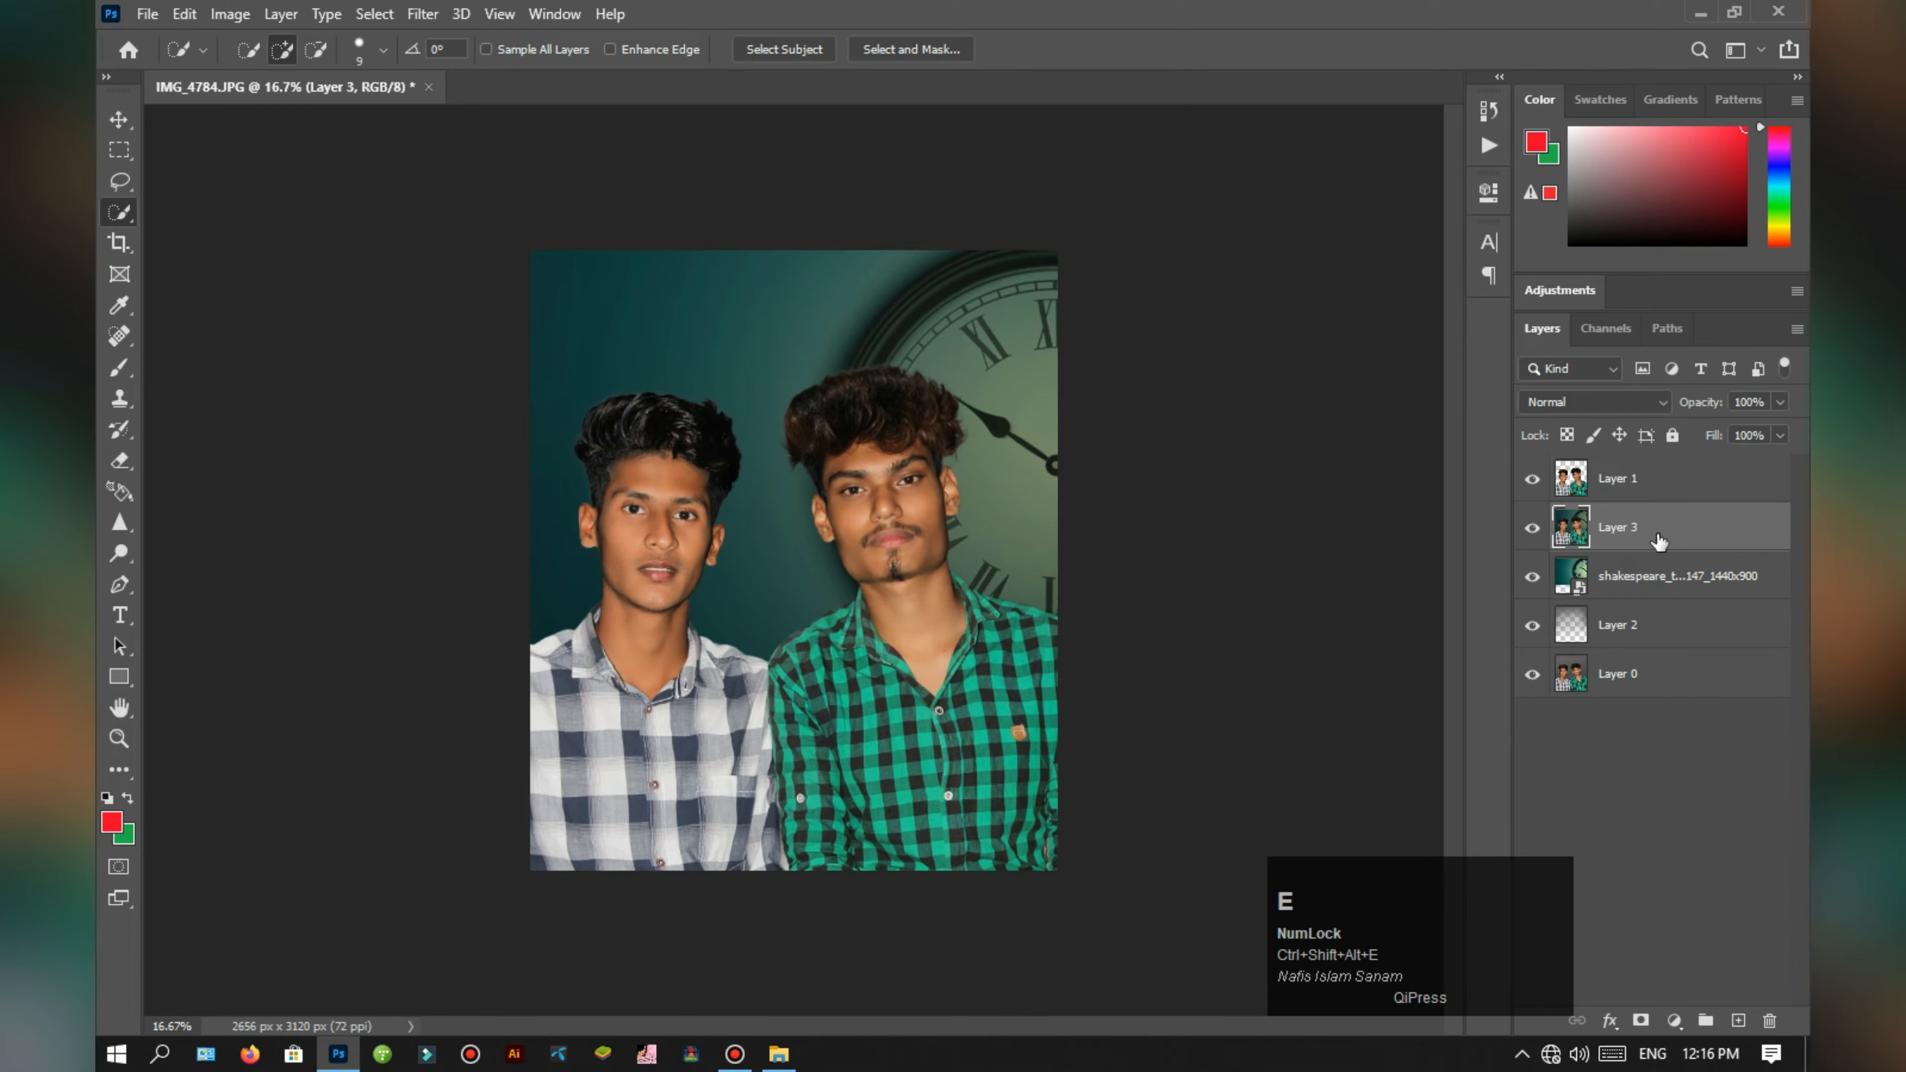
pyautogui.moveTo(1683, 541); pyautogui.dragTo(1667, 471)
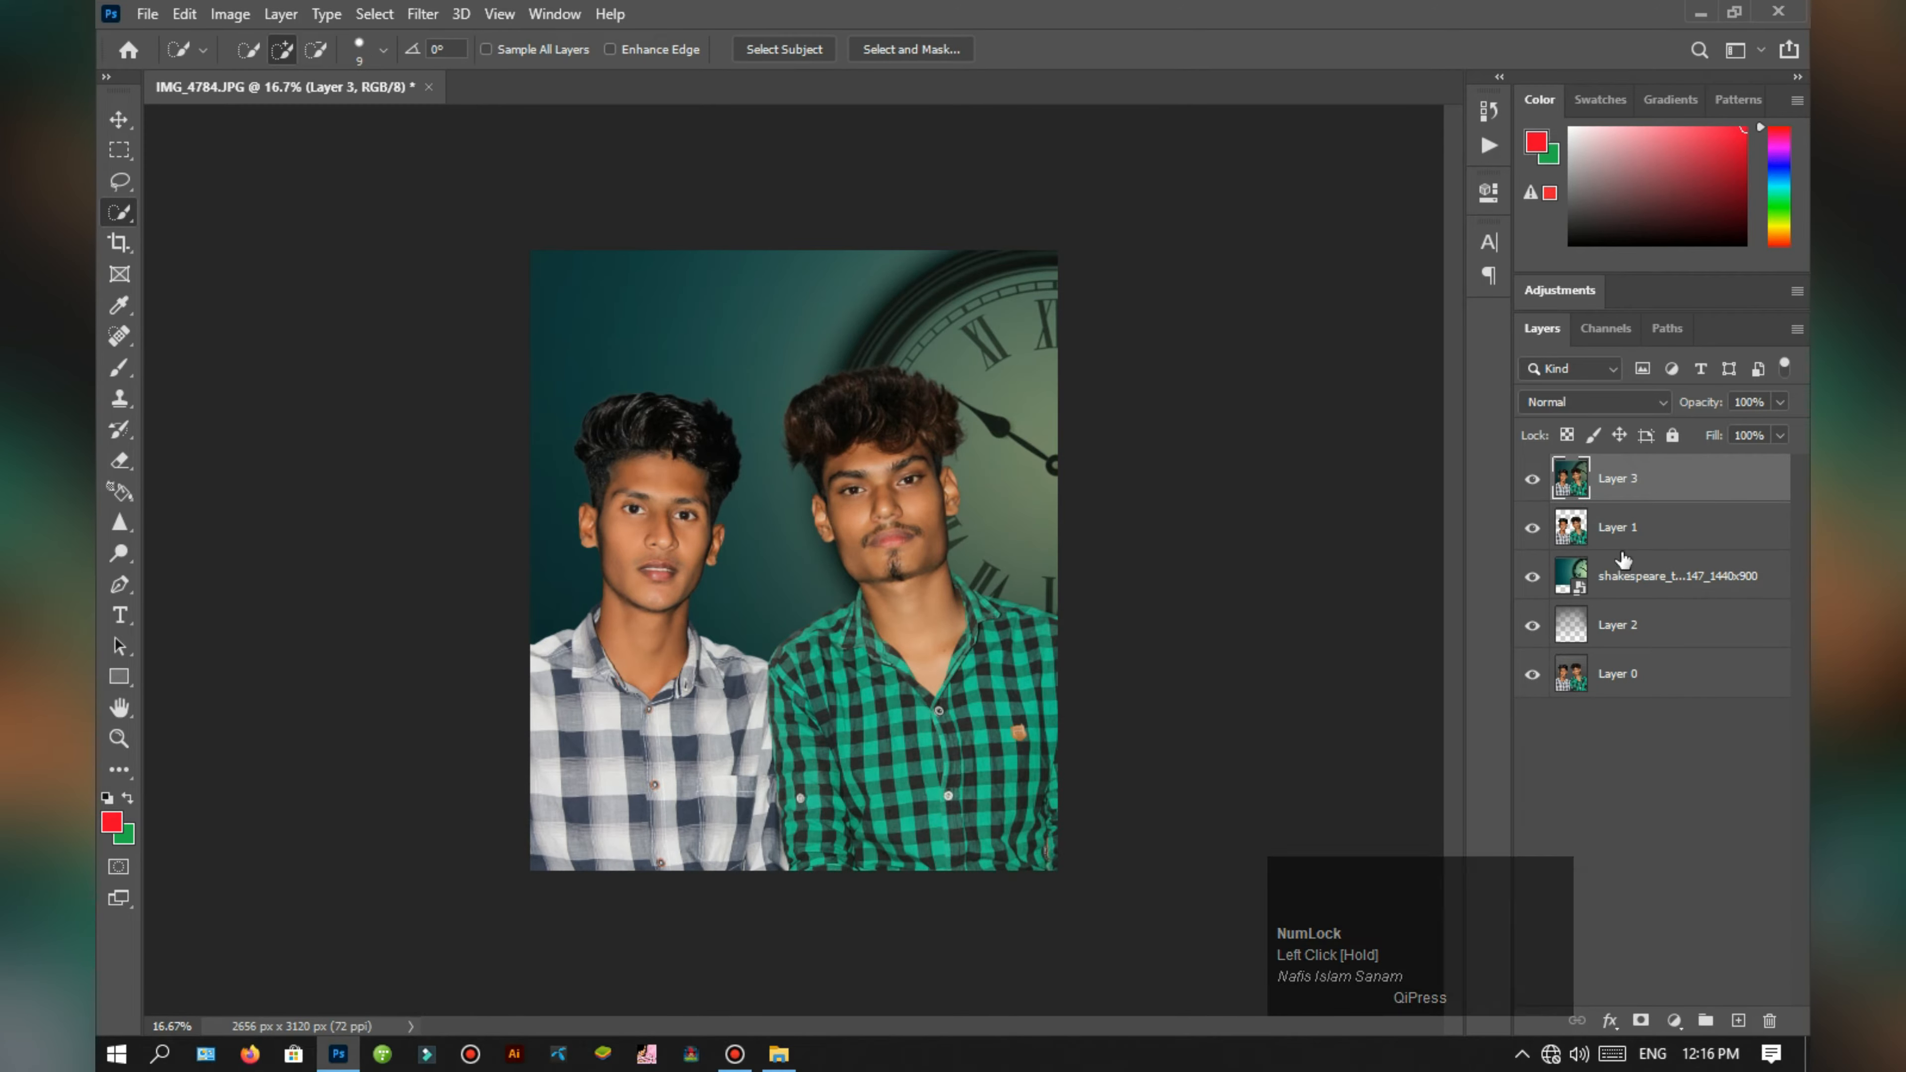
# Step: Examine the composite up close around the two men's faces, hair and shoulders against the new background
pyautogui.hotkey('ctrl', '+')
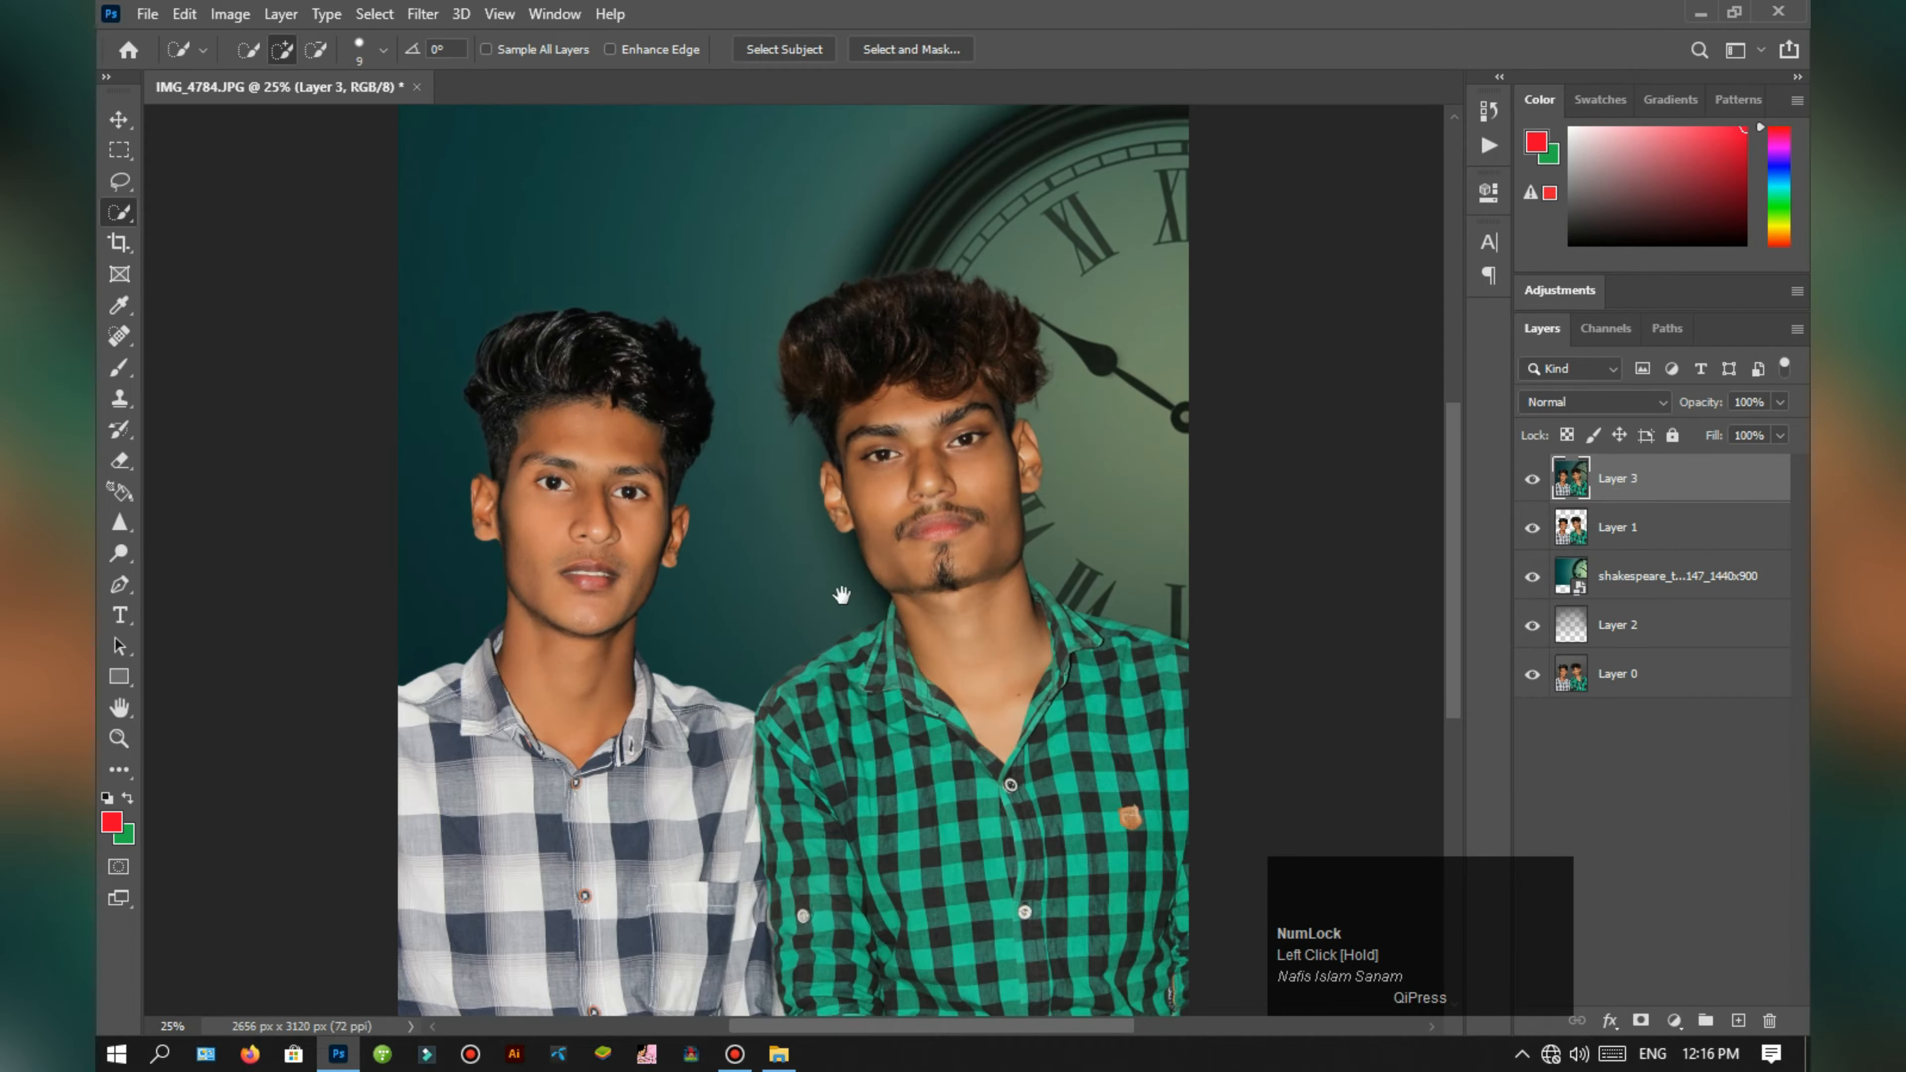
pyautogui.press('h')
pyautogui.hotkey('ctrl', '+')
pyautogui.hotkey('ctrl', '+')
pyautogui.hotkey('ctrl', '-')
pyautogui.hotkey('ctrl', '+')
pyautogui.hotkey('ctrl', '+')
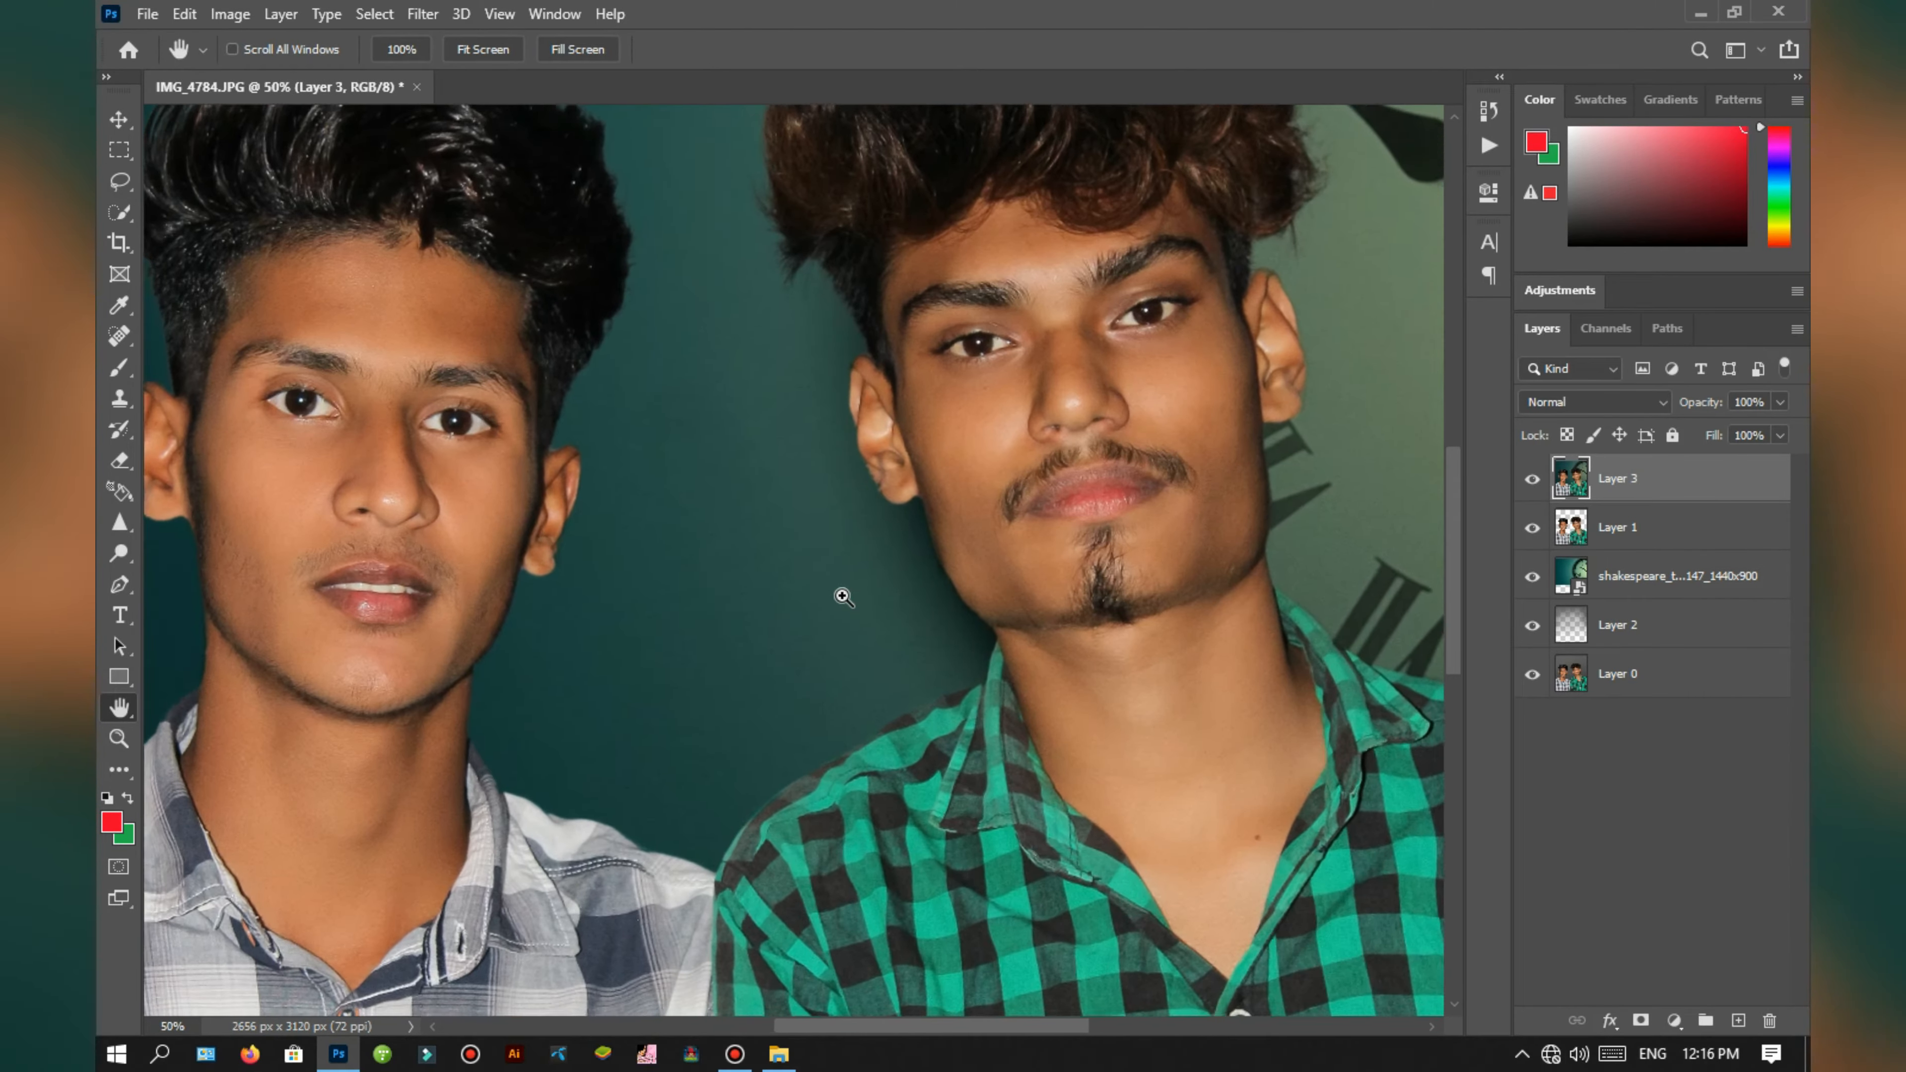
pyautogui.hotkey('ctrl', '-')
pyautogui.hotkey('ctrl', '-')
pyautogui.hotkey('ctrl', '-')
pyautogui.hotkey('ctrl', '-')
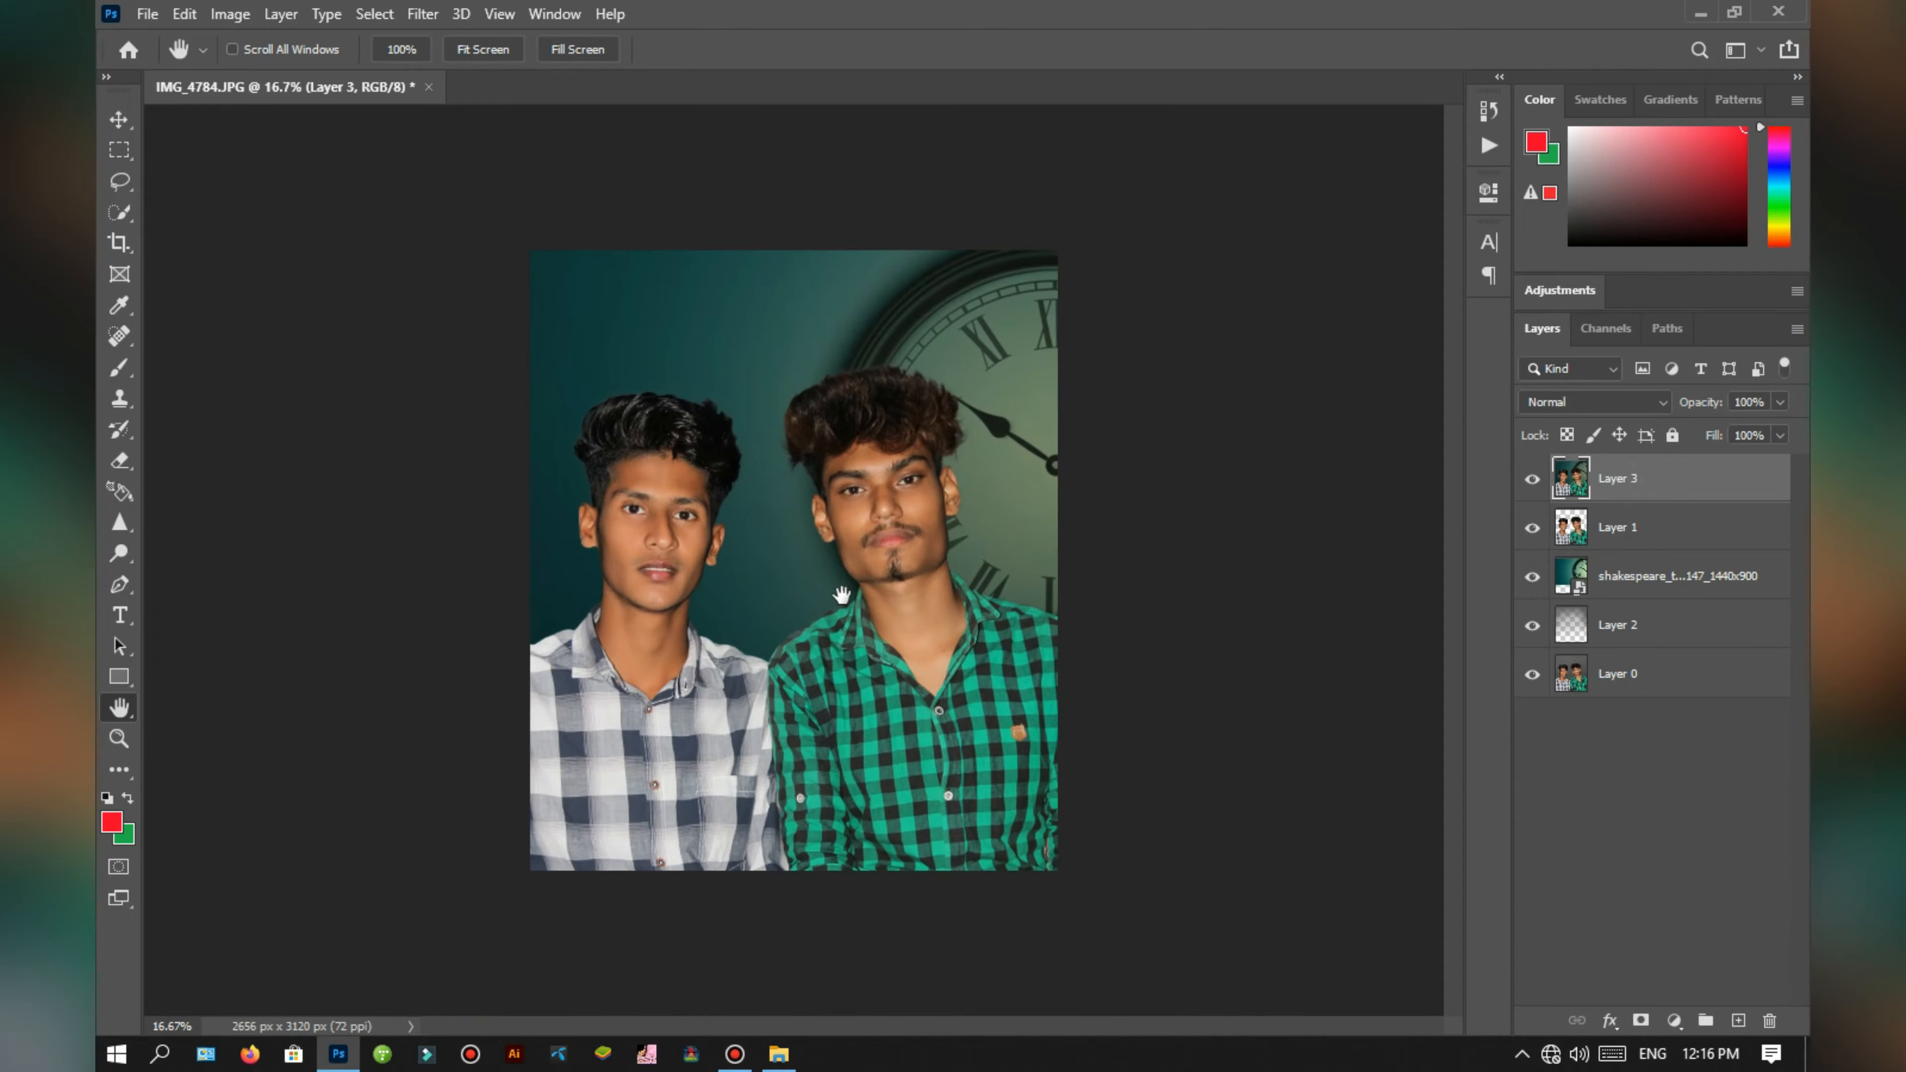
# Step: Open the merged layer in the Camera Raw filter and apply the favorite preset listed between Mayor and oaks1
pyautogui.hotkey('ctrl', 'shift', 'a')
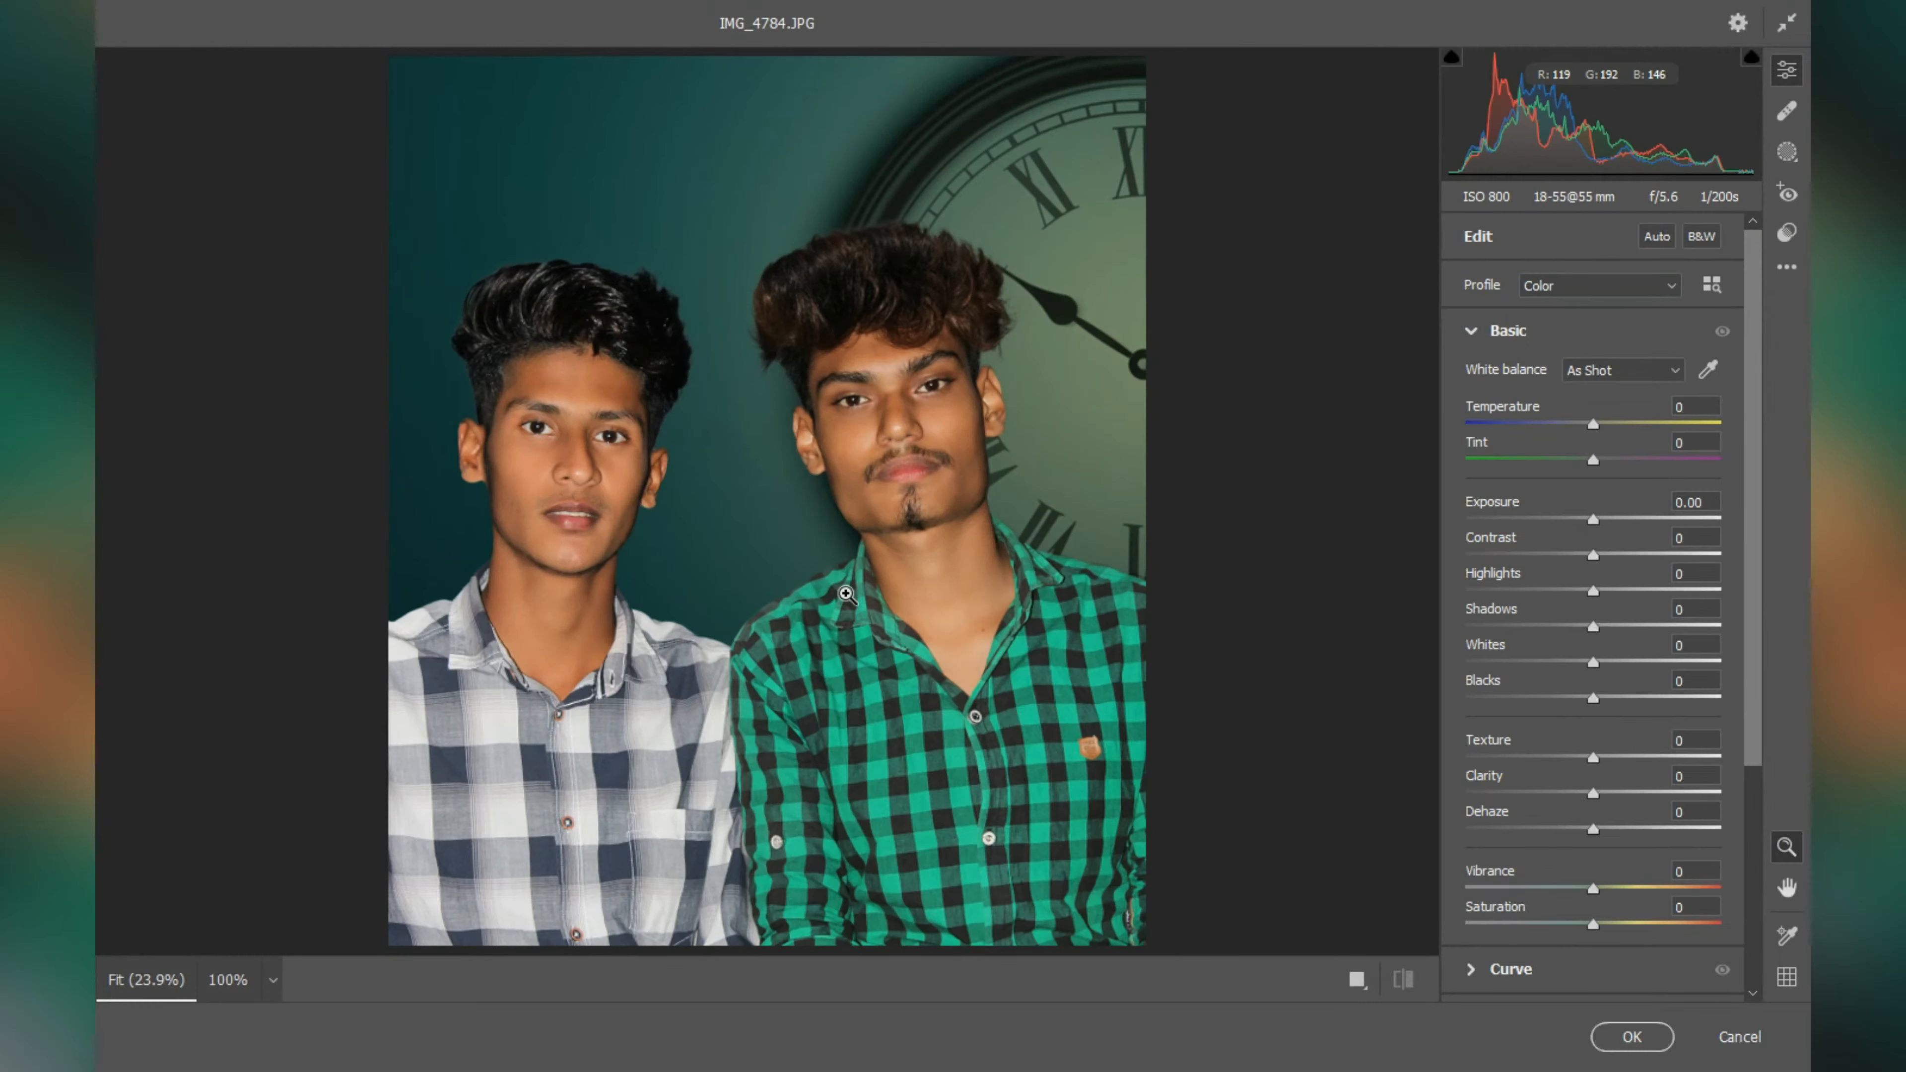
pyautogui.click(1796, 237)
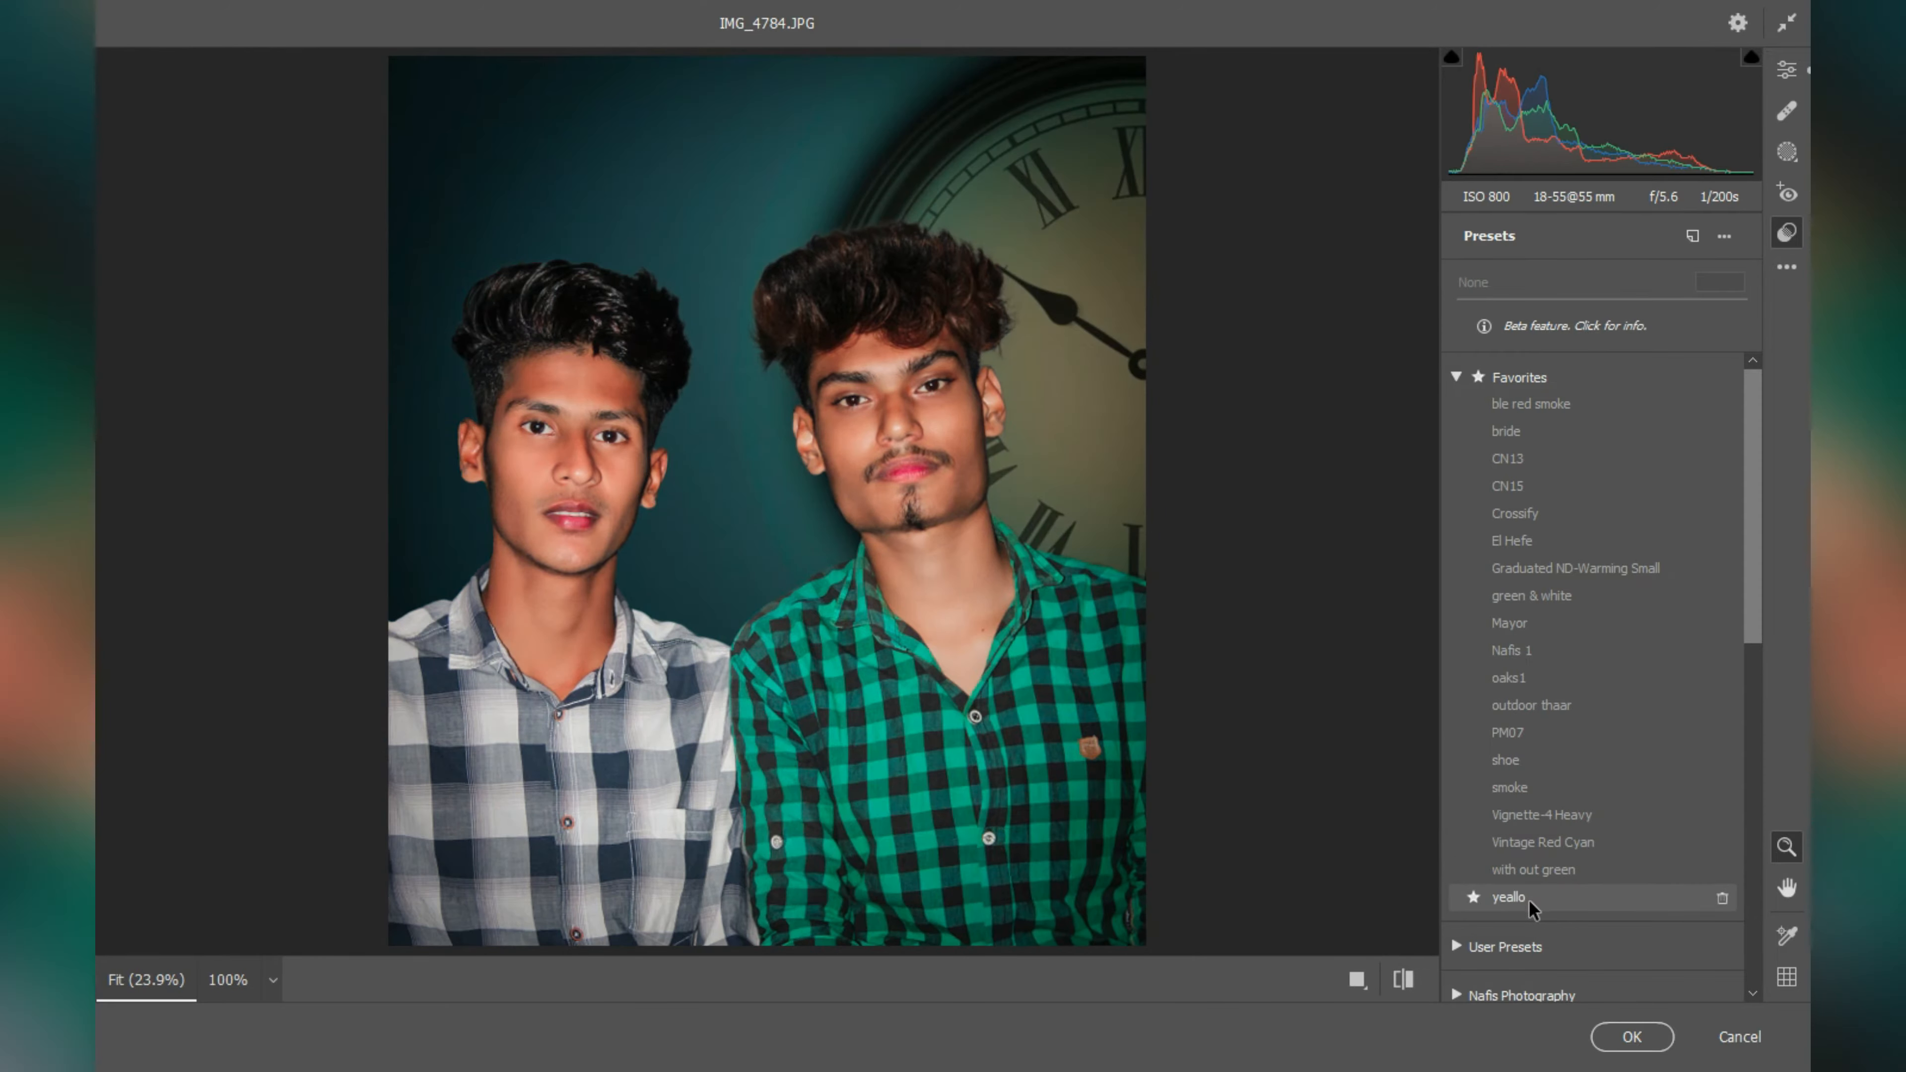
pyautogui.click(1529, 650)
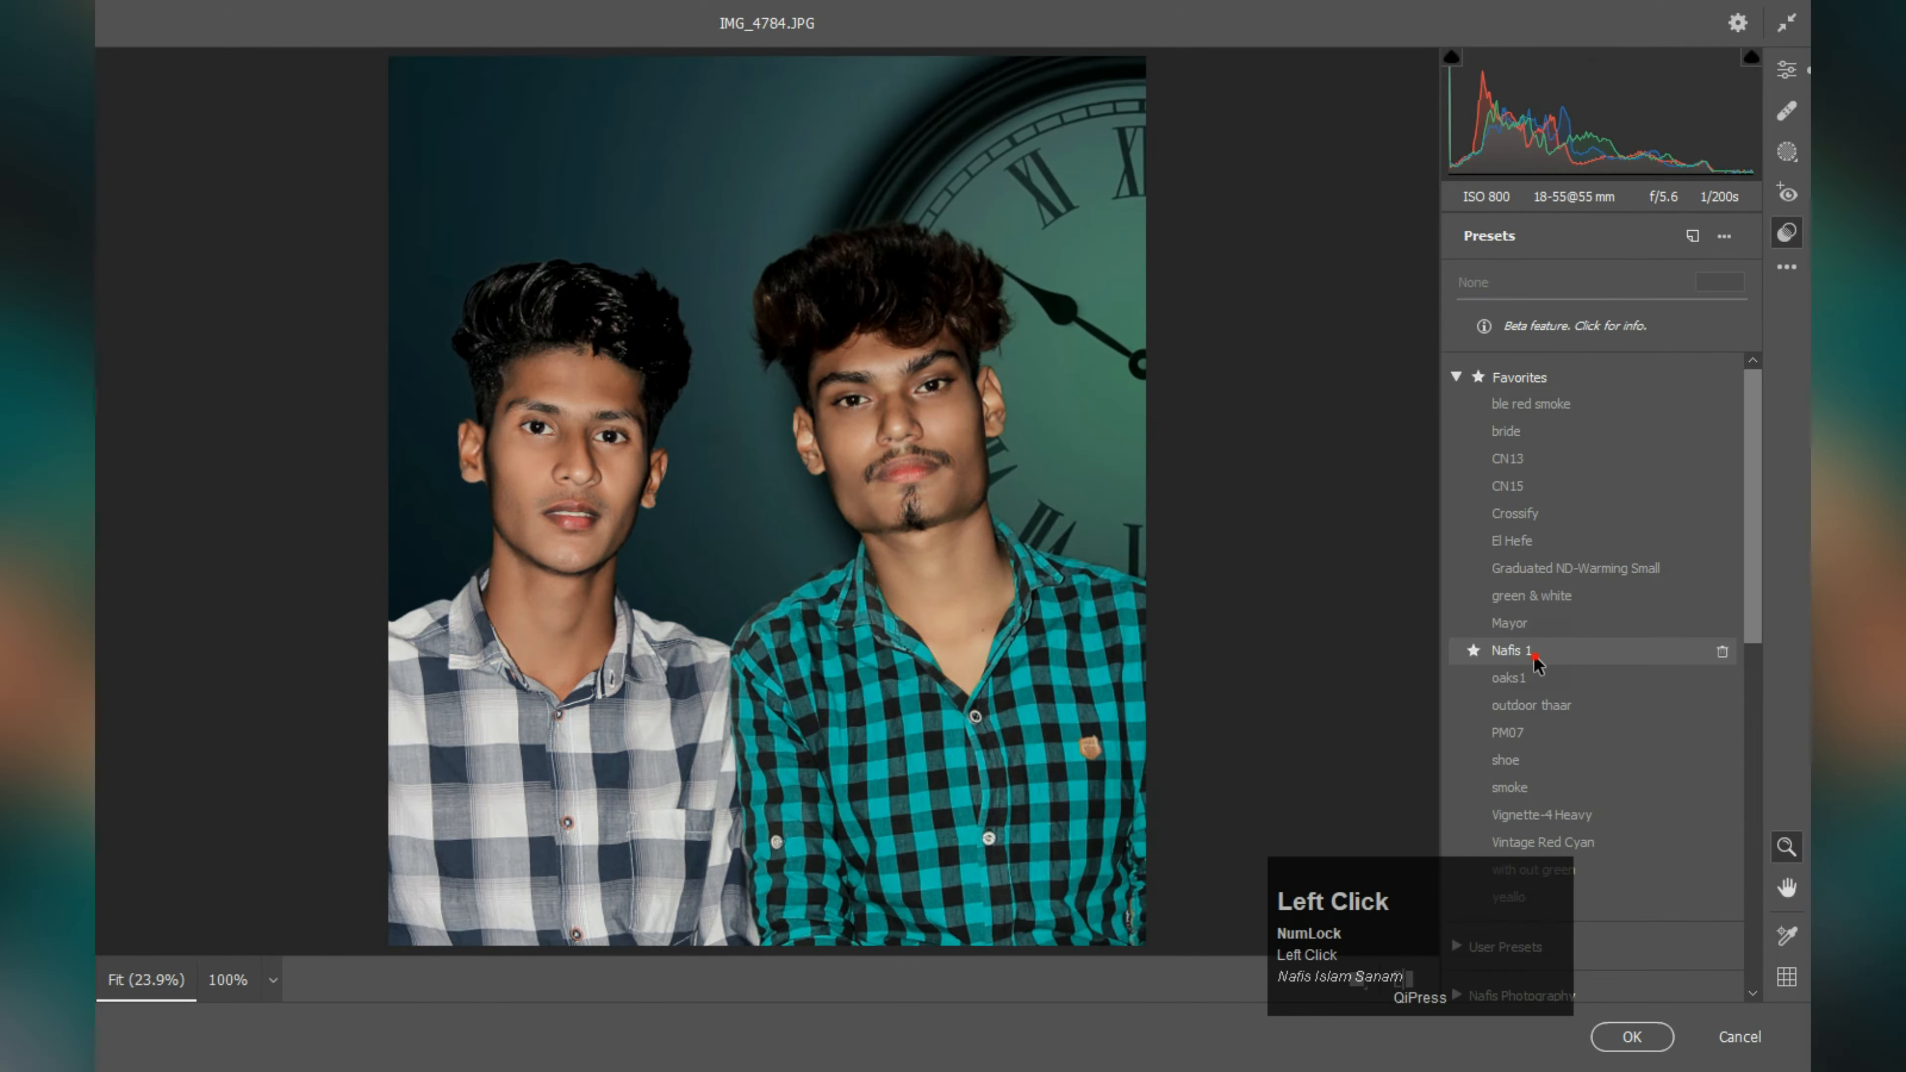
# Step: In the Detail settings, set Noise Reduction to 20, its Contrast to 7 and its Detail to 85
pyautogui.click(1787, 70)
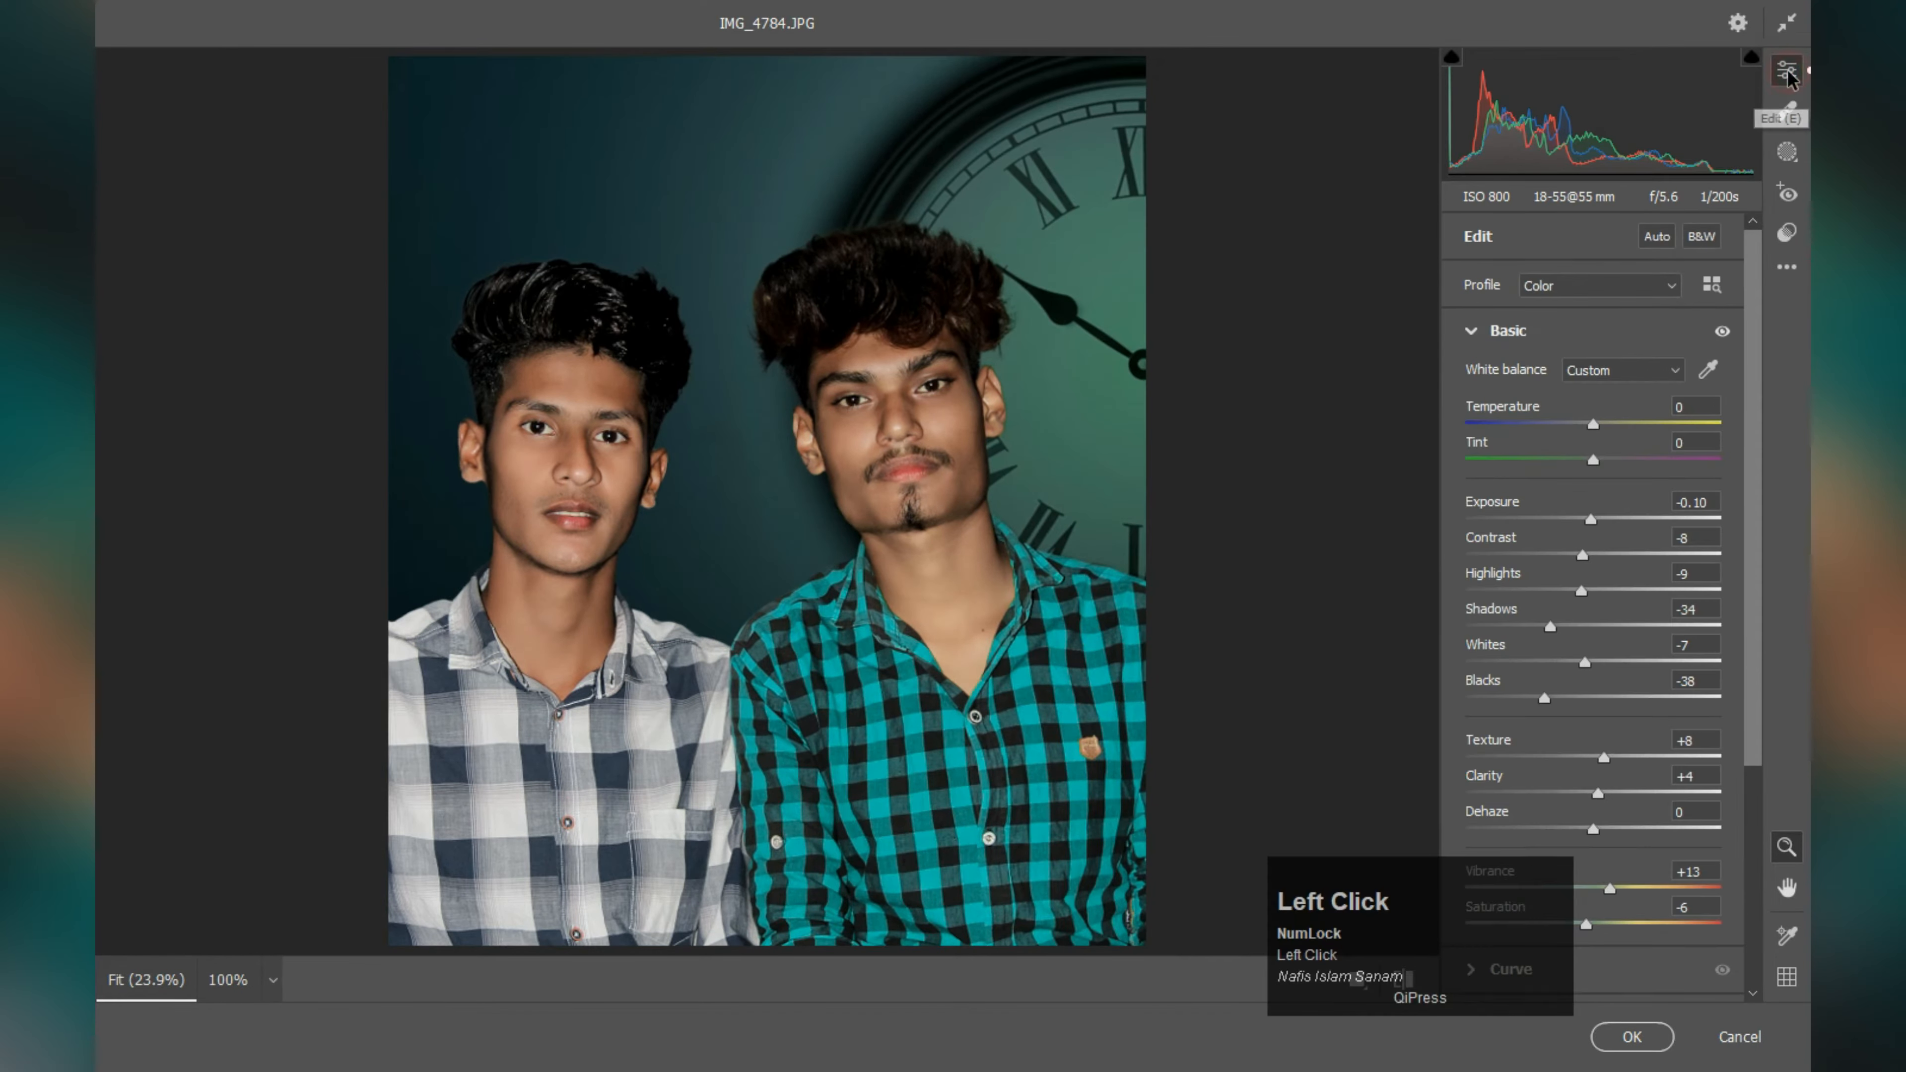
pyautogui.scroll(-5, 1477, 554)
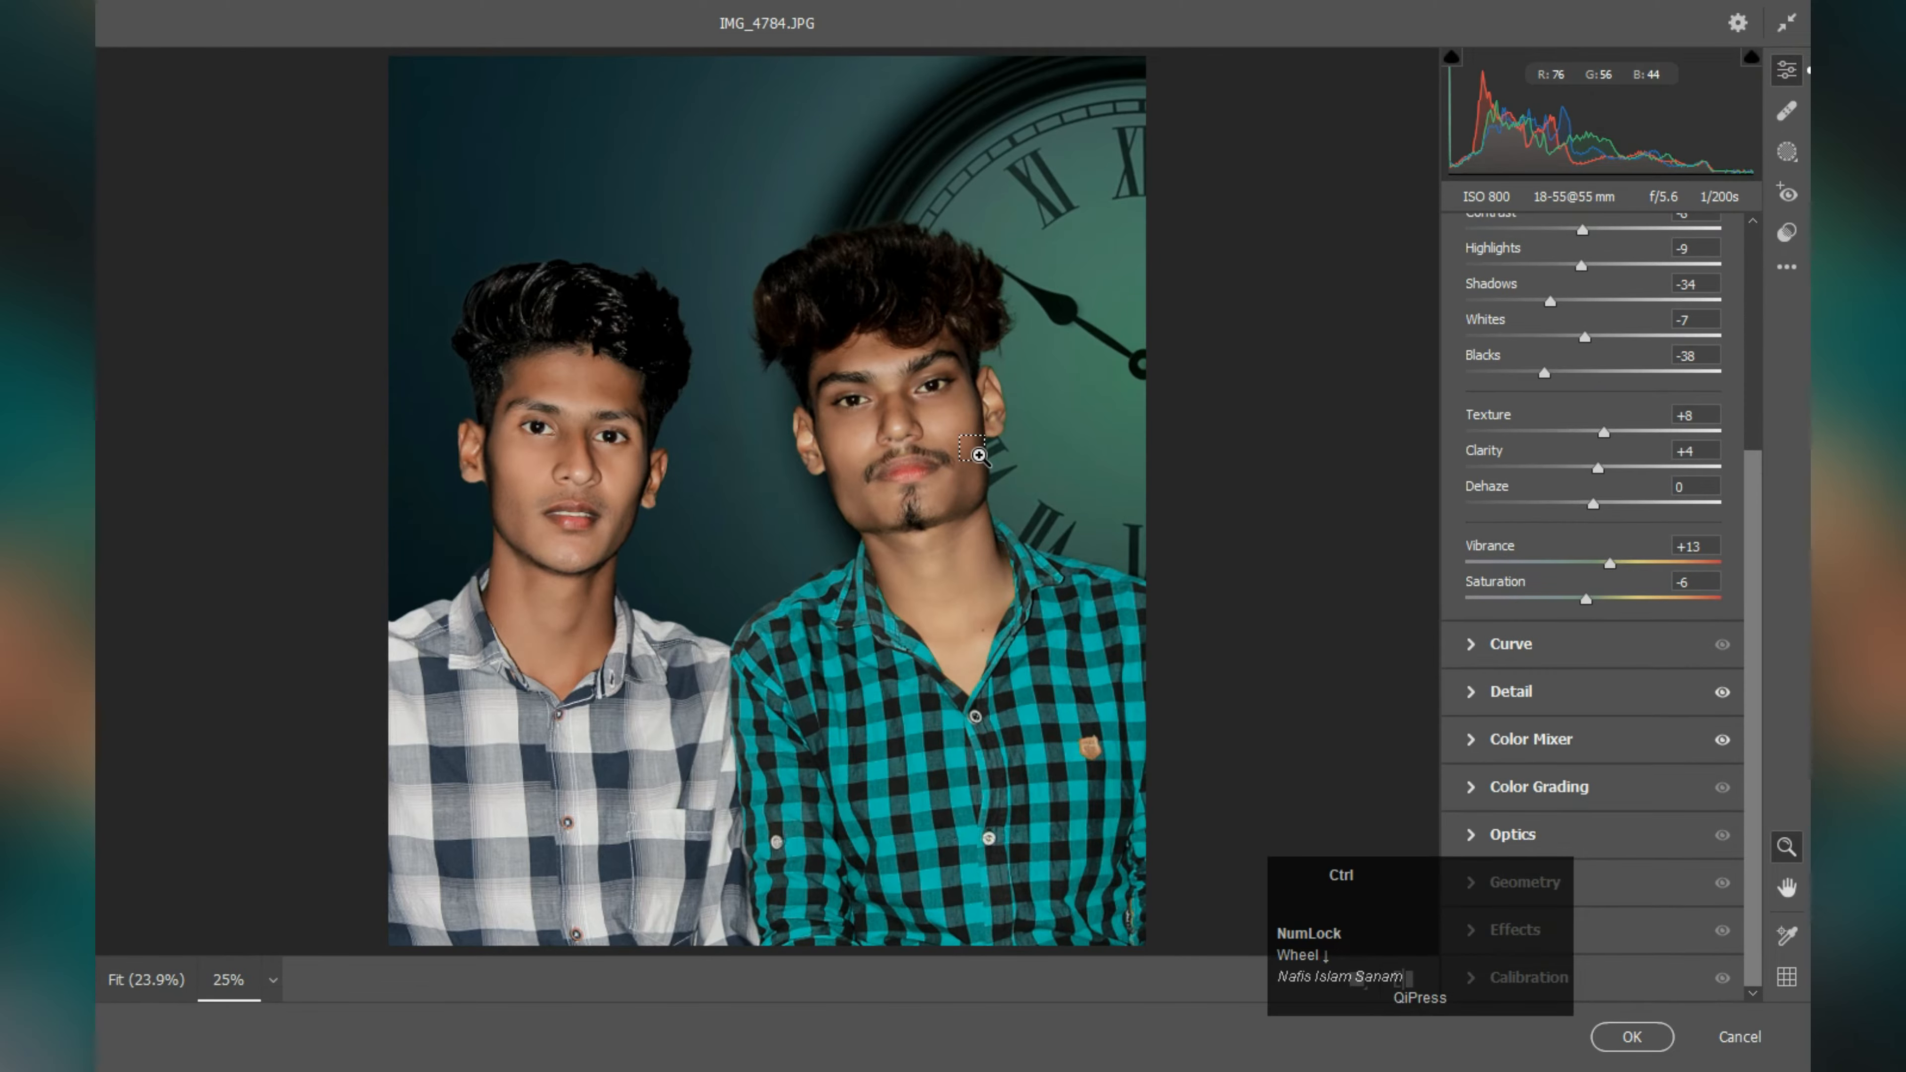
pyautogui.scroll(1, 979, 455)
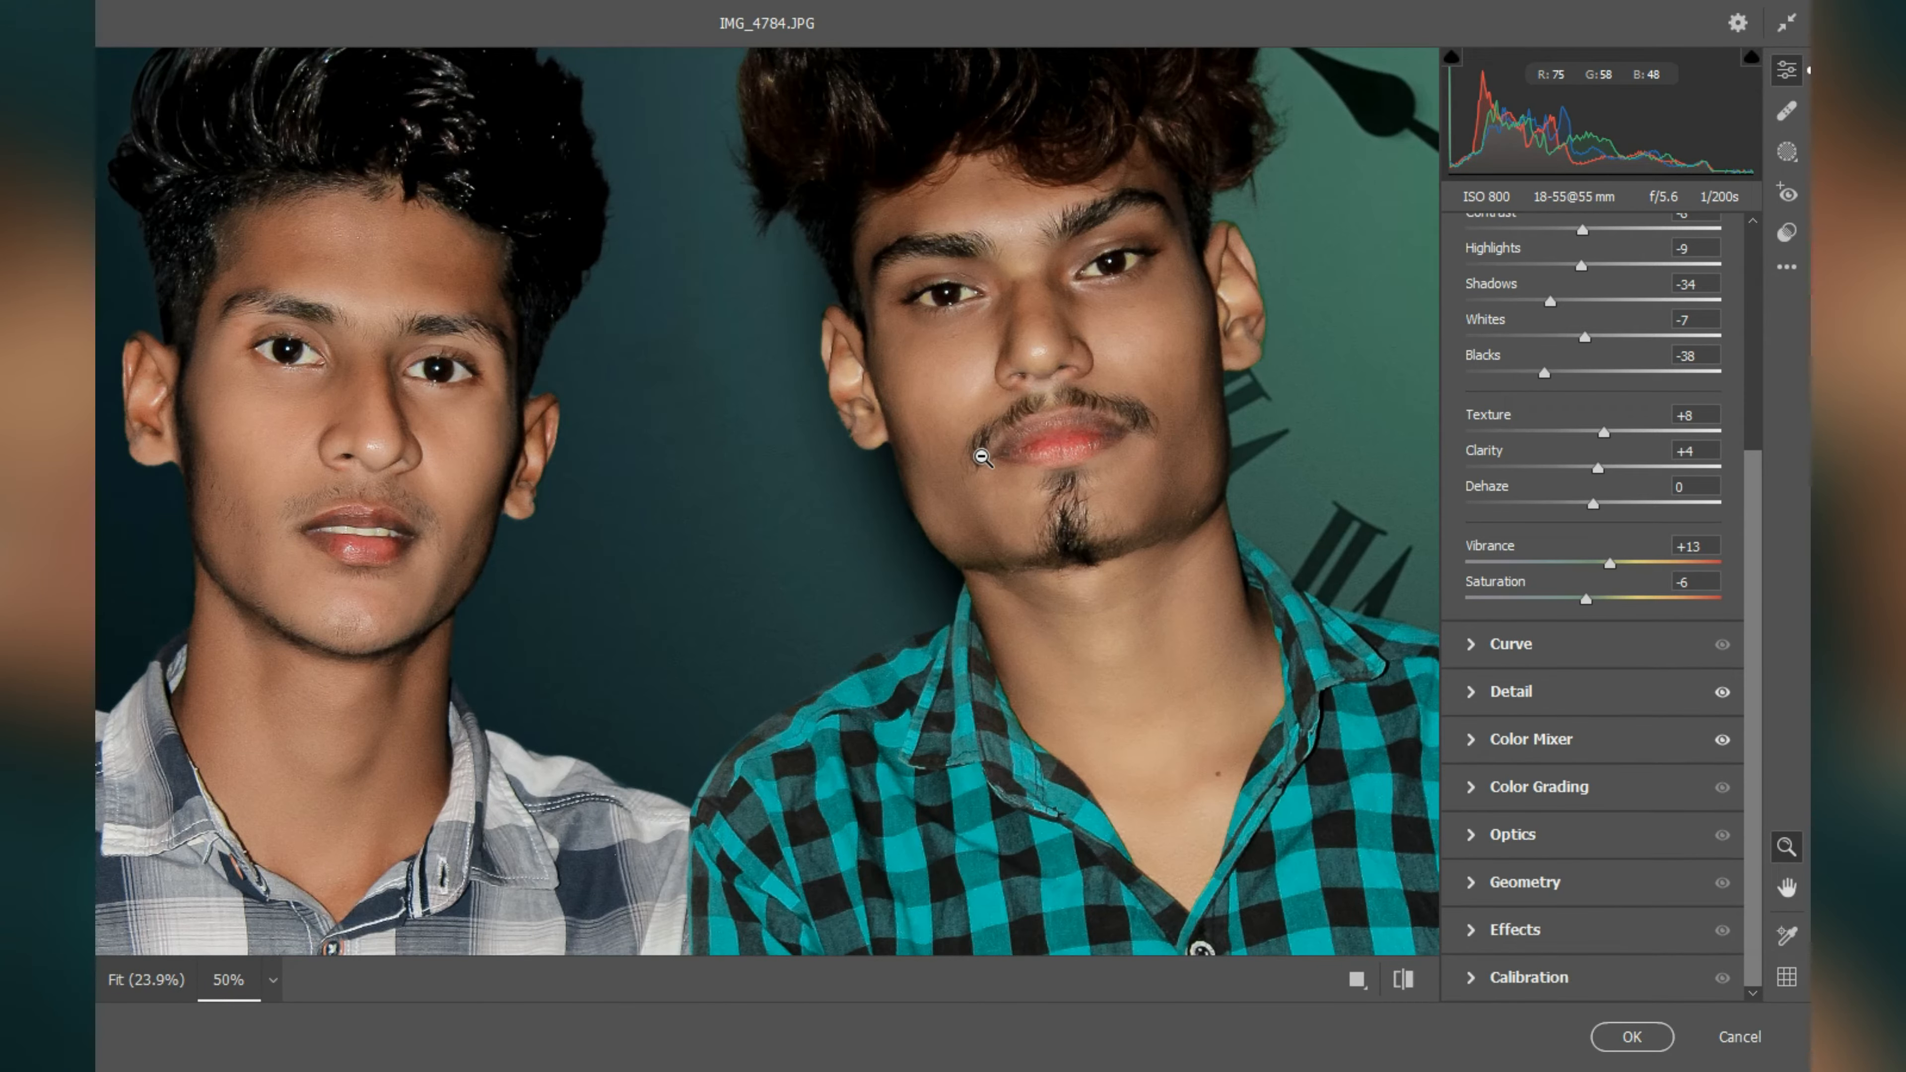
pyautogui.click(1472, 694)
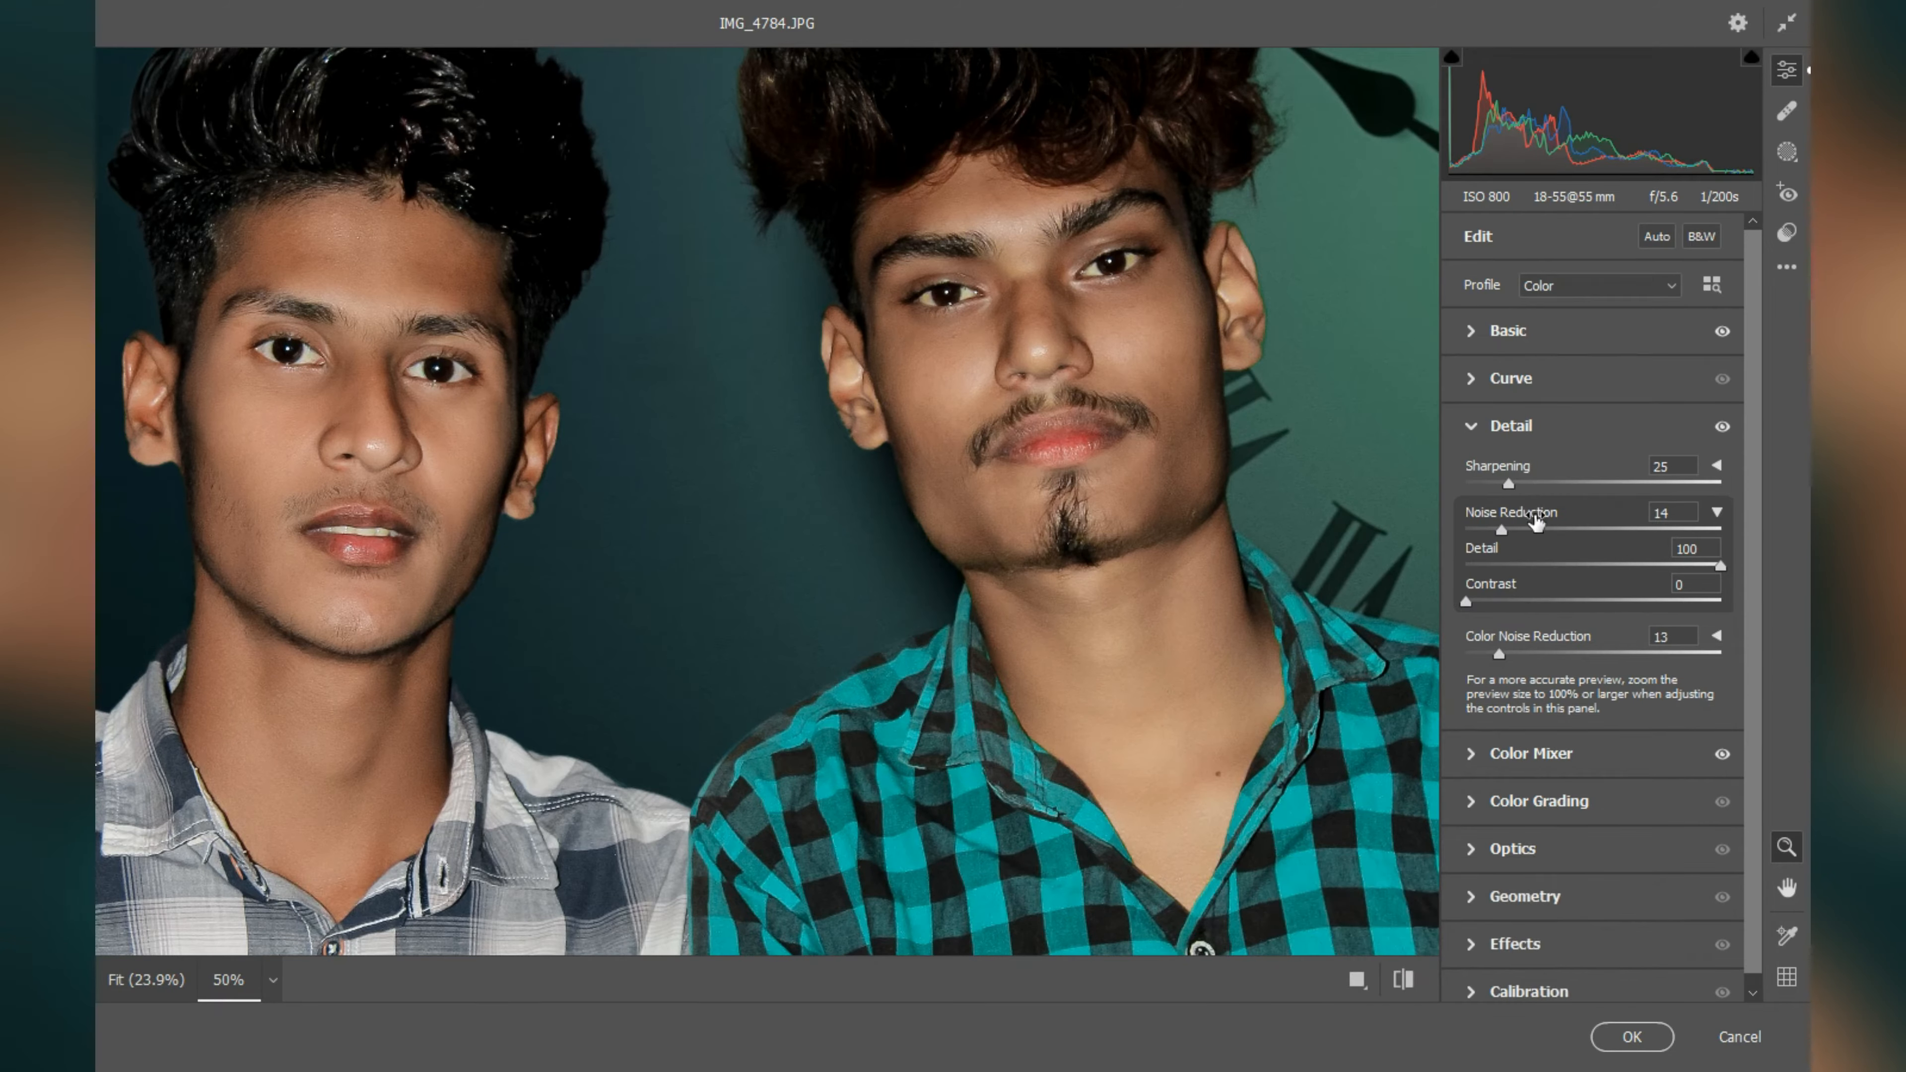
pyautogui.moveTo(1501, 531); pyautogui.dragTo(1516, 529)
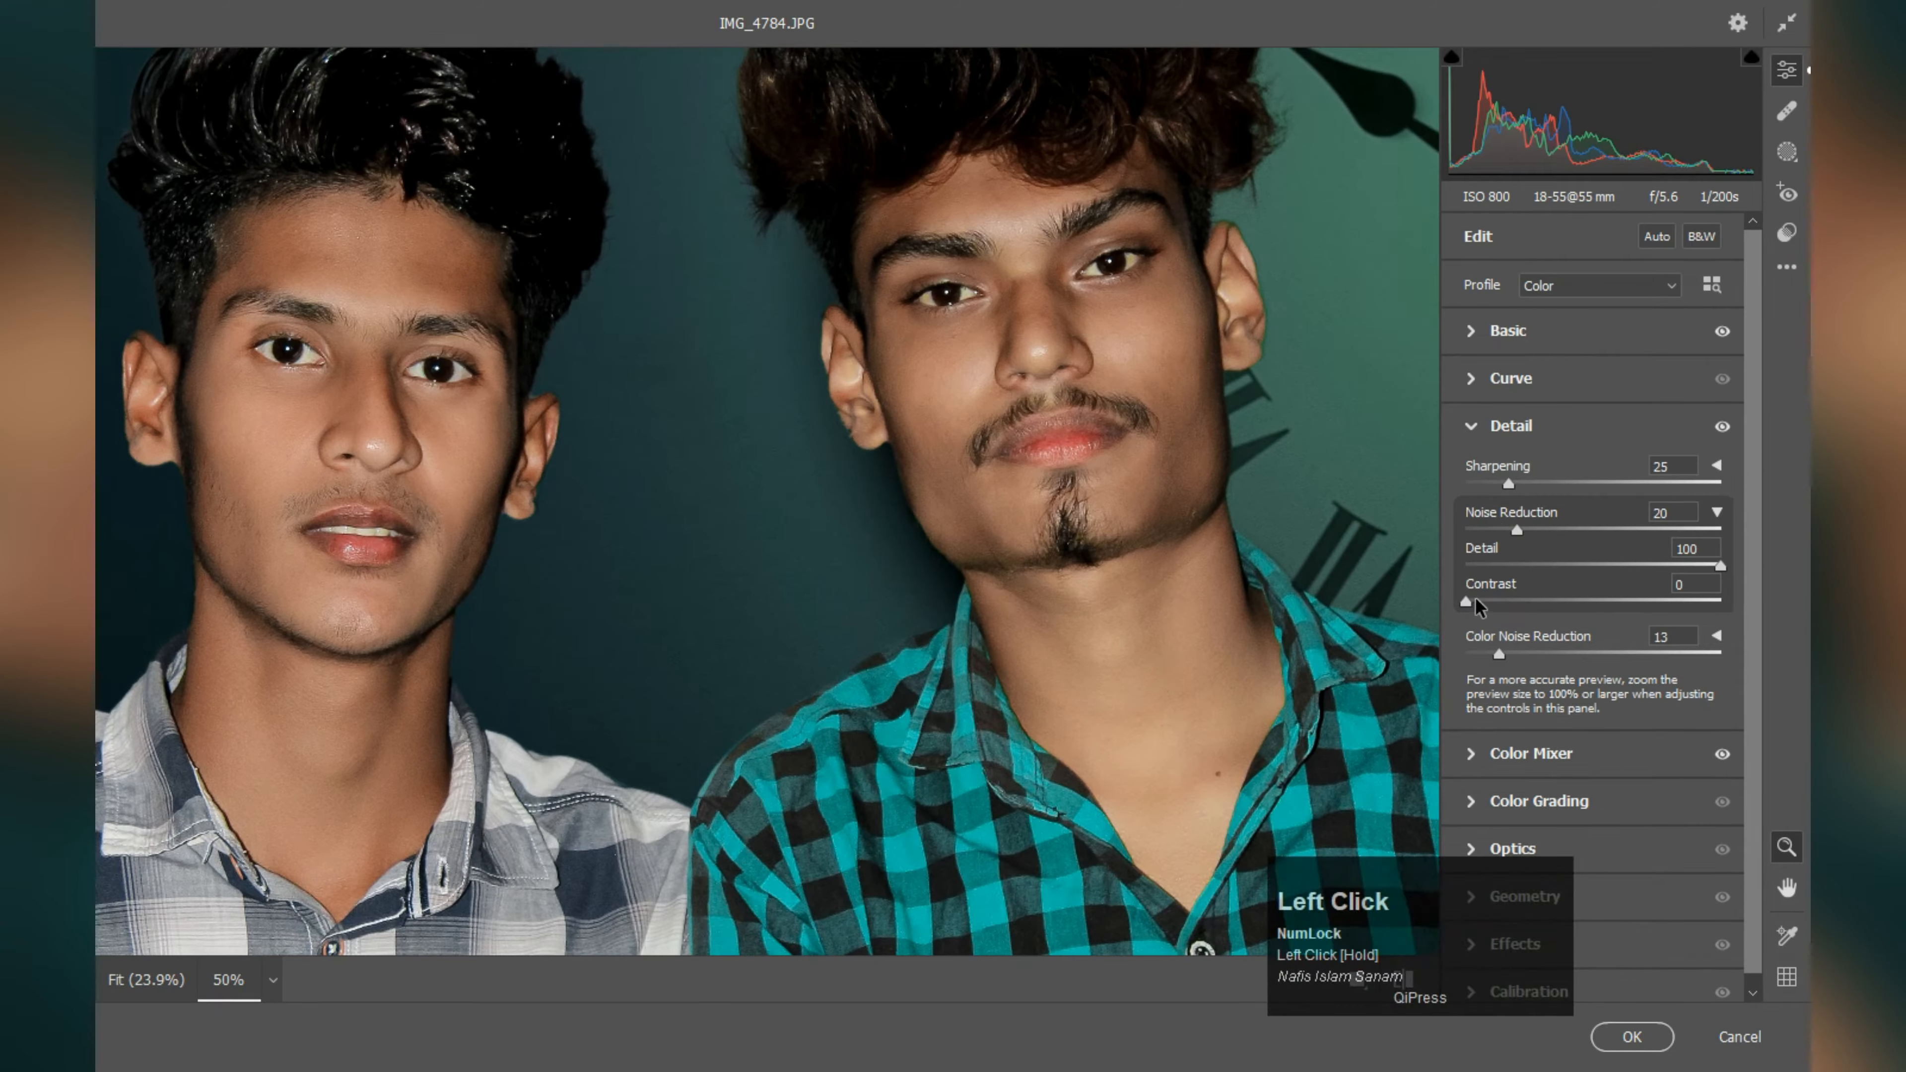
pyautogui.moveTo(1482, 598); pyautogui.dragTo(1502, 570)
pyautogui.moveTo(1717, 566); pyautogui.dragTo(1672, 567)
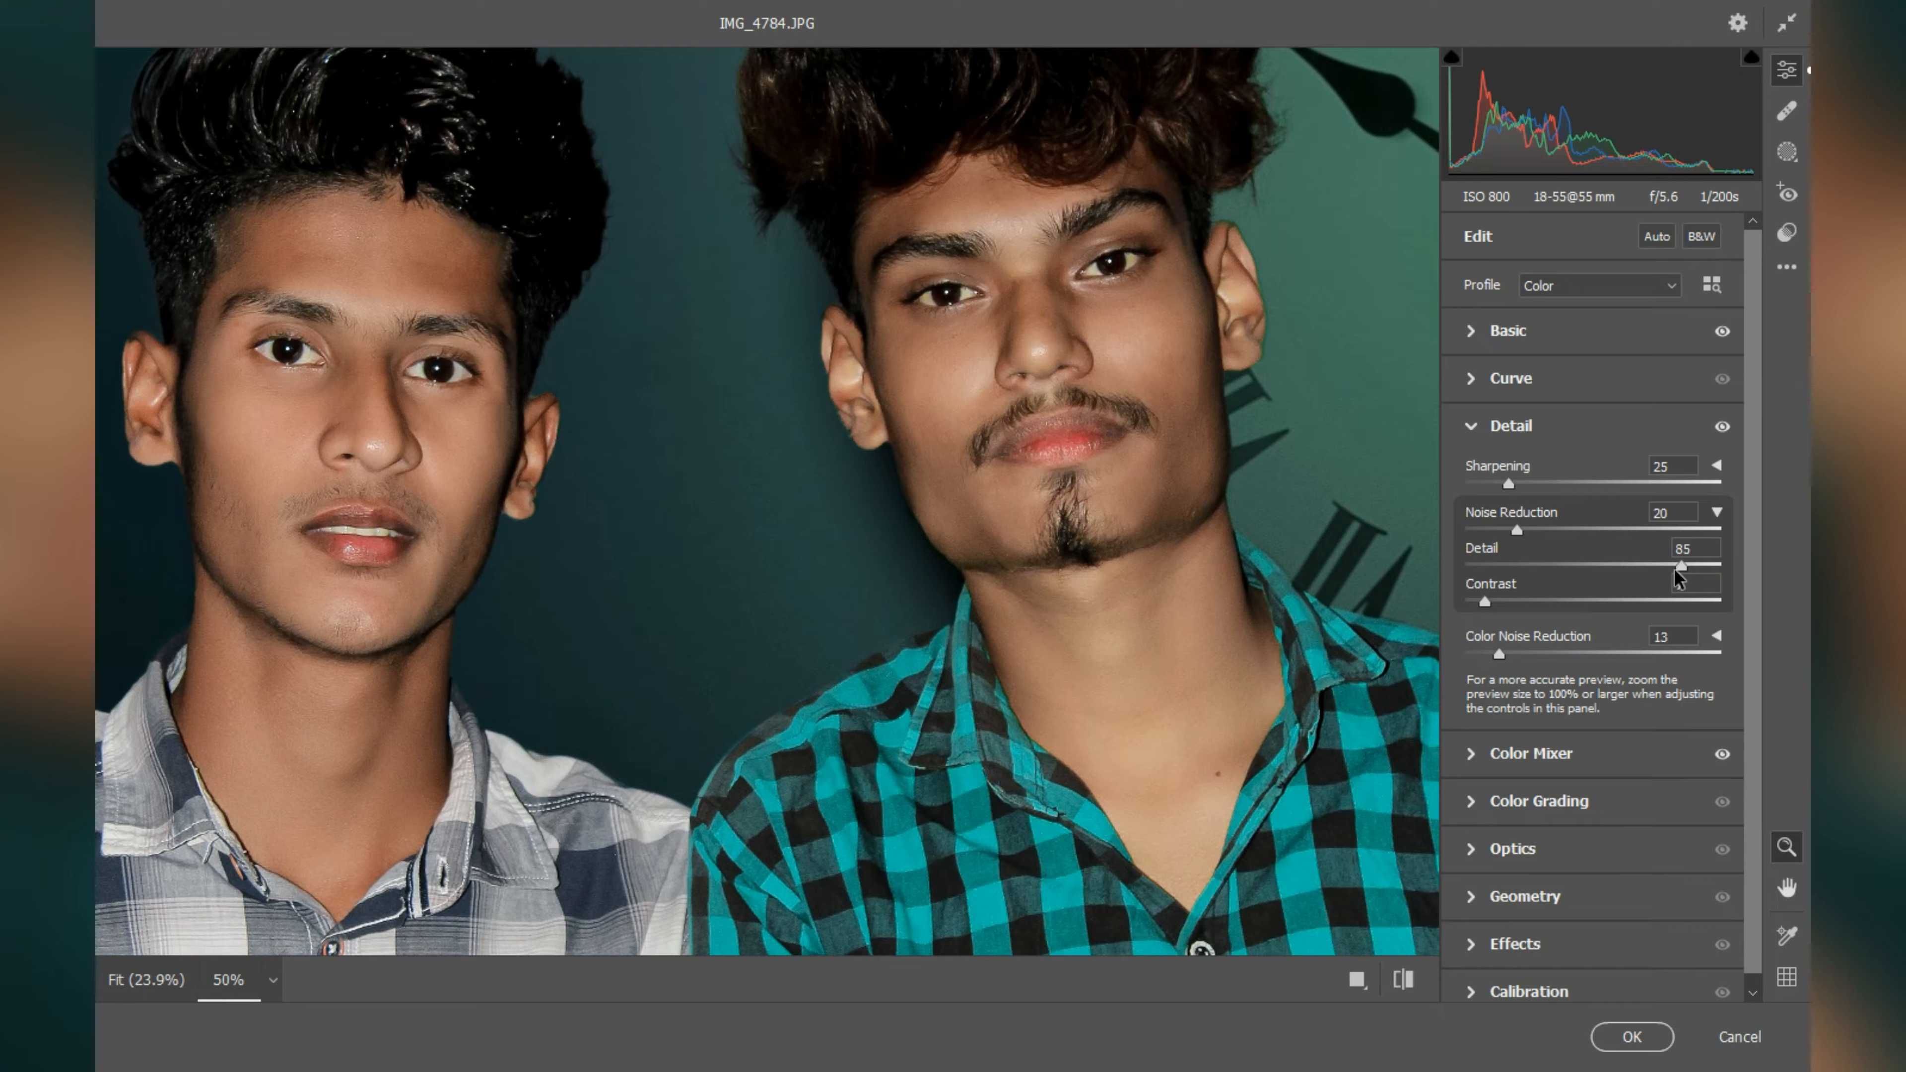
# Step: In the Color Mixer, set saturation to +24 for reds and -34 for oranges, and luminance to +24 for reds
pyautogui.click(1475, 755)
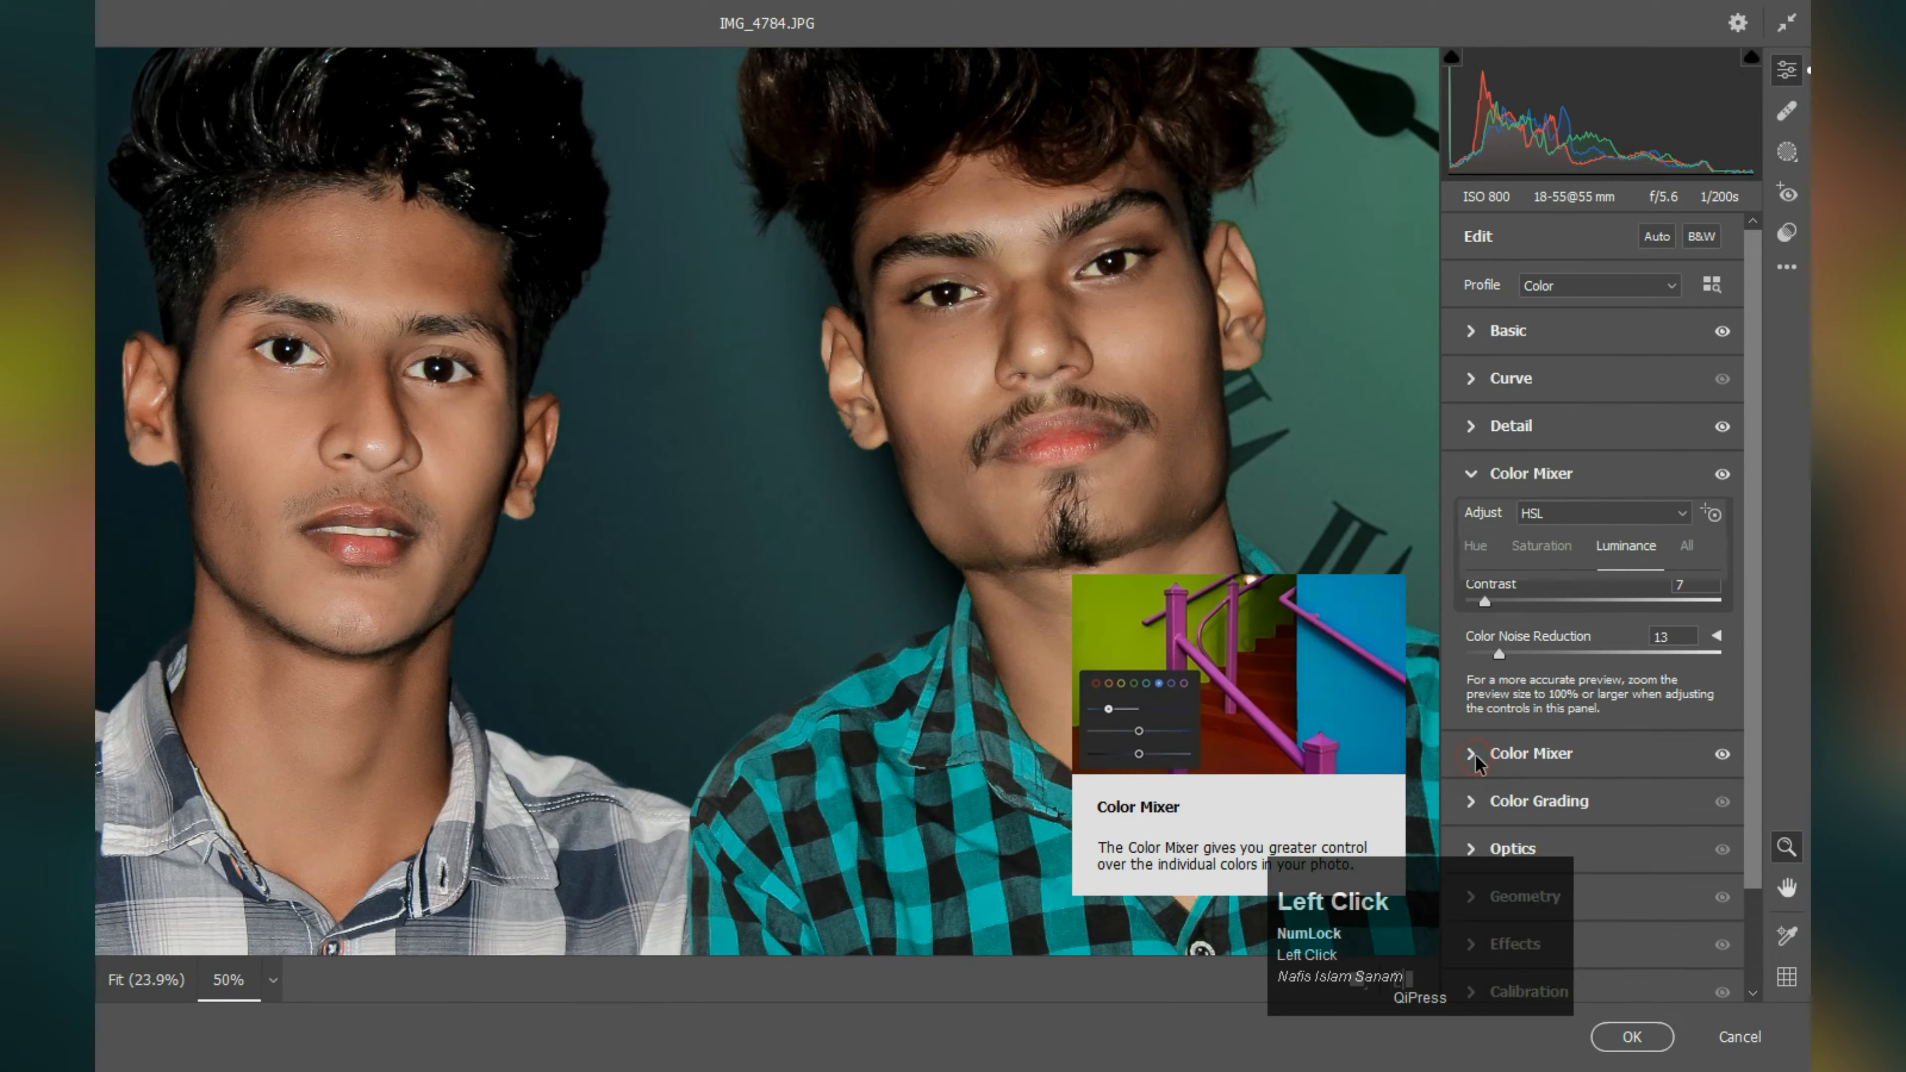
pyautogui.click(1541, 547)
pyautogui.moveTo(1558, 644)
pyautogui.mouseDown()
pyautogui.moveTo(1624, 645)
pyautogui.moveTo(1577, 605)
pyautogui.moveTo(1542, 607)
pyautogui.moveTo(1642, 615)
pyautogui.moveTo(1621, 612)
pyautogui.mouseUp()
pyautogui.click(1626, 548)
pyautogui.click(1619, 607)
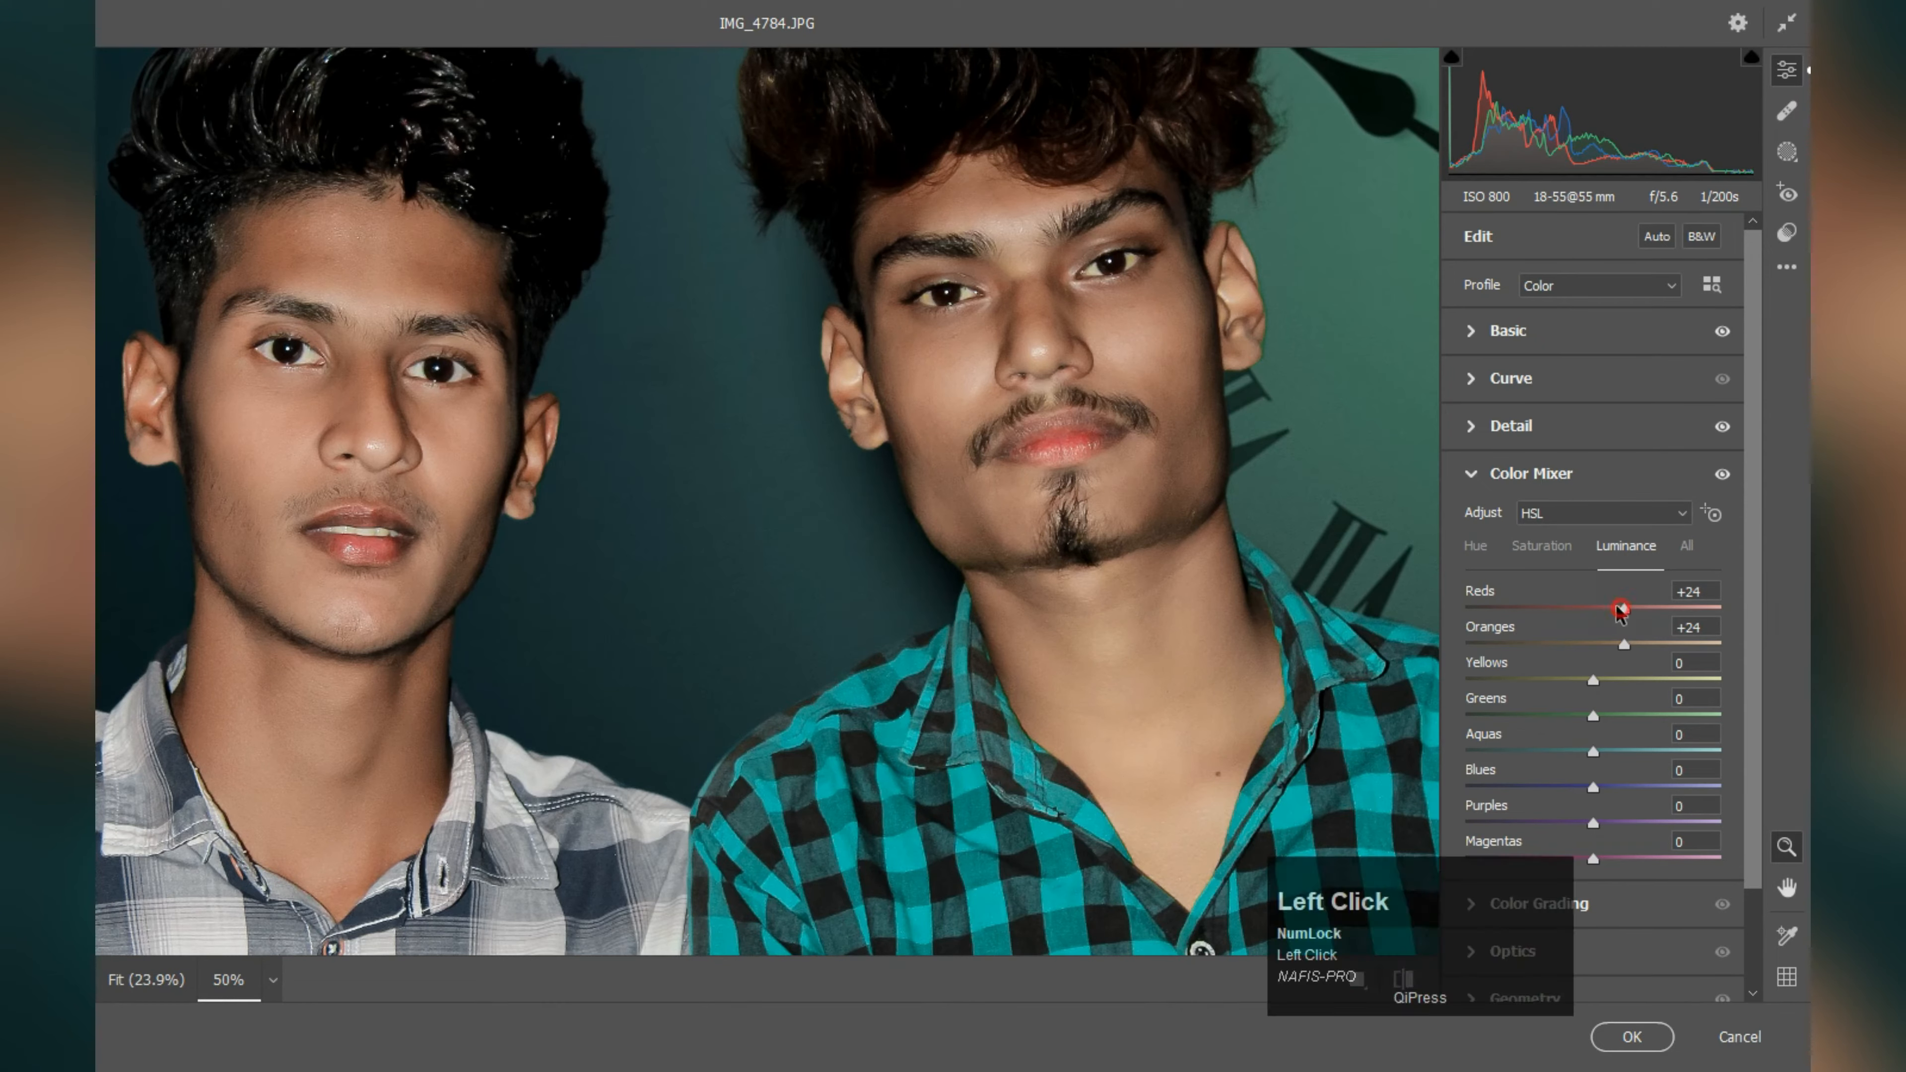
pyautogui.click(1542, 552)
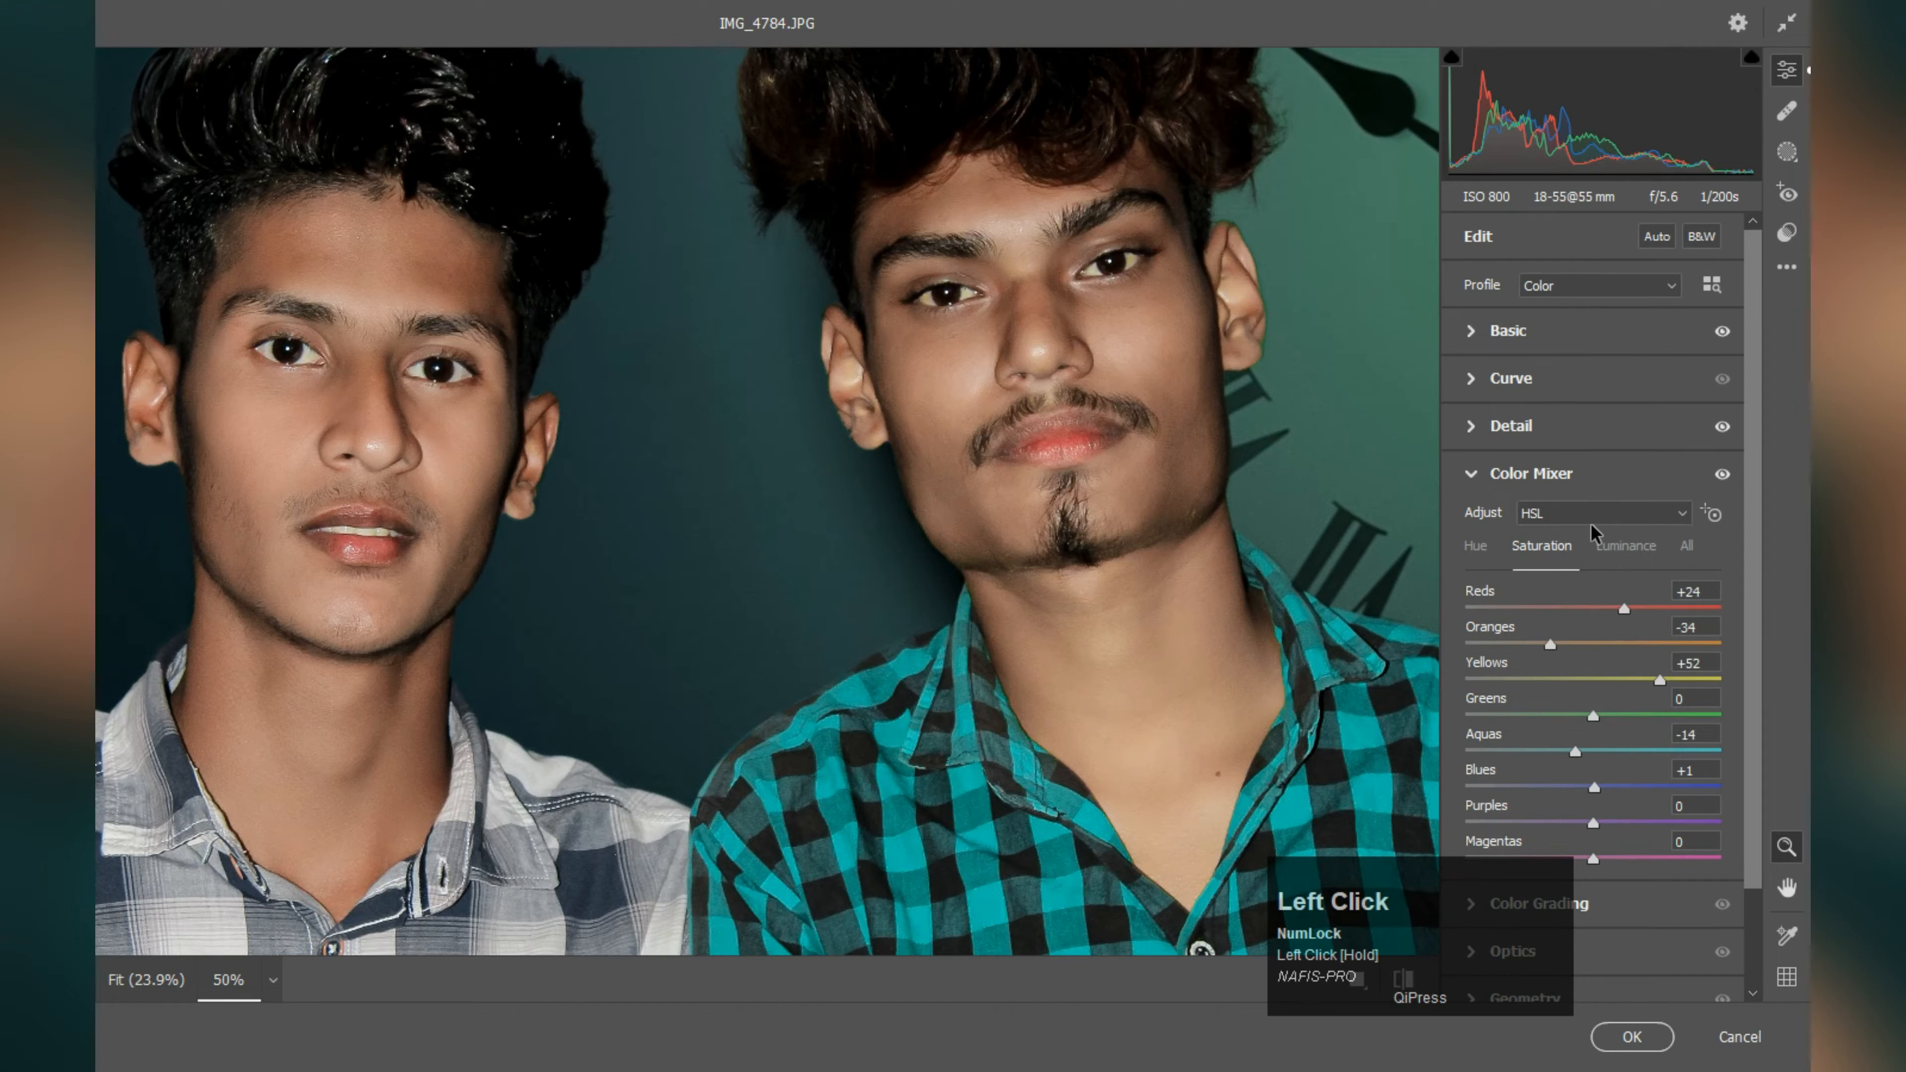
# Step: In the Color Mixer, set the hue of reds to 0 and oranges to +2 and apply the Camera Raw filter
pyautogui.click(1475, 546)
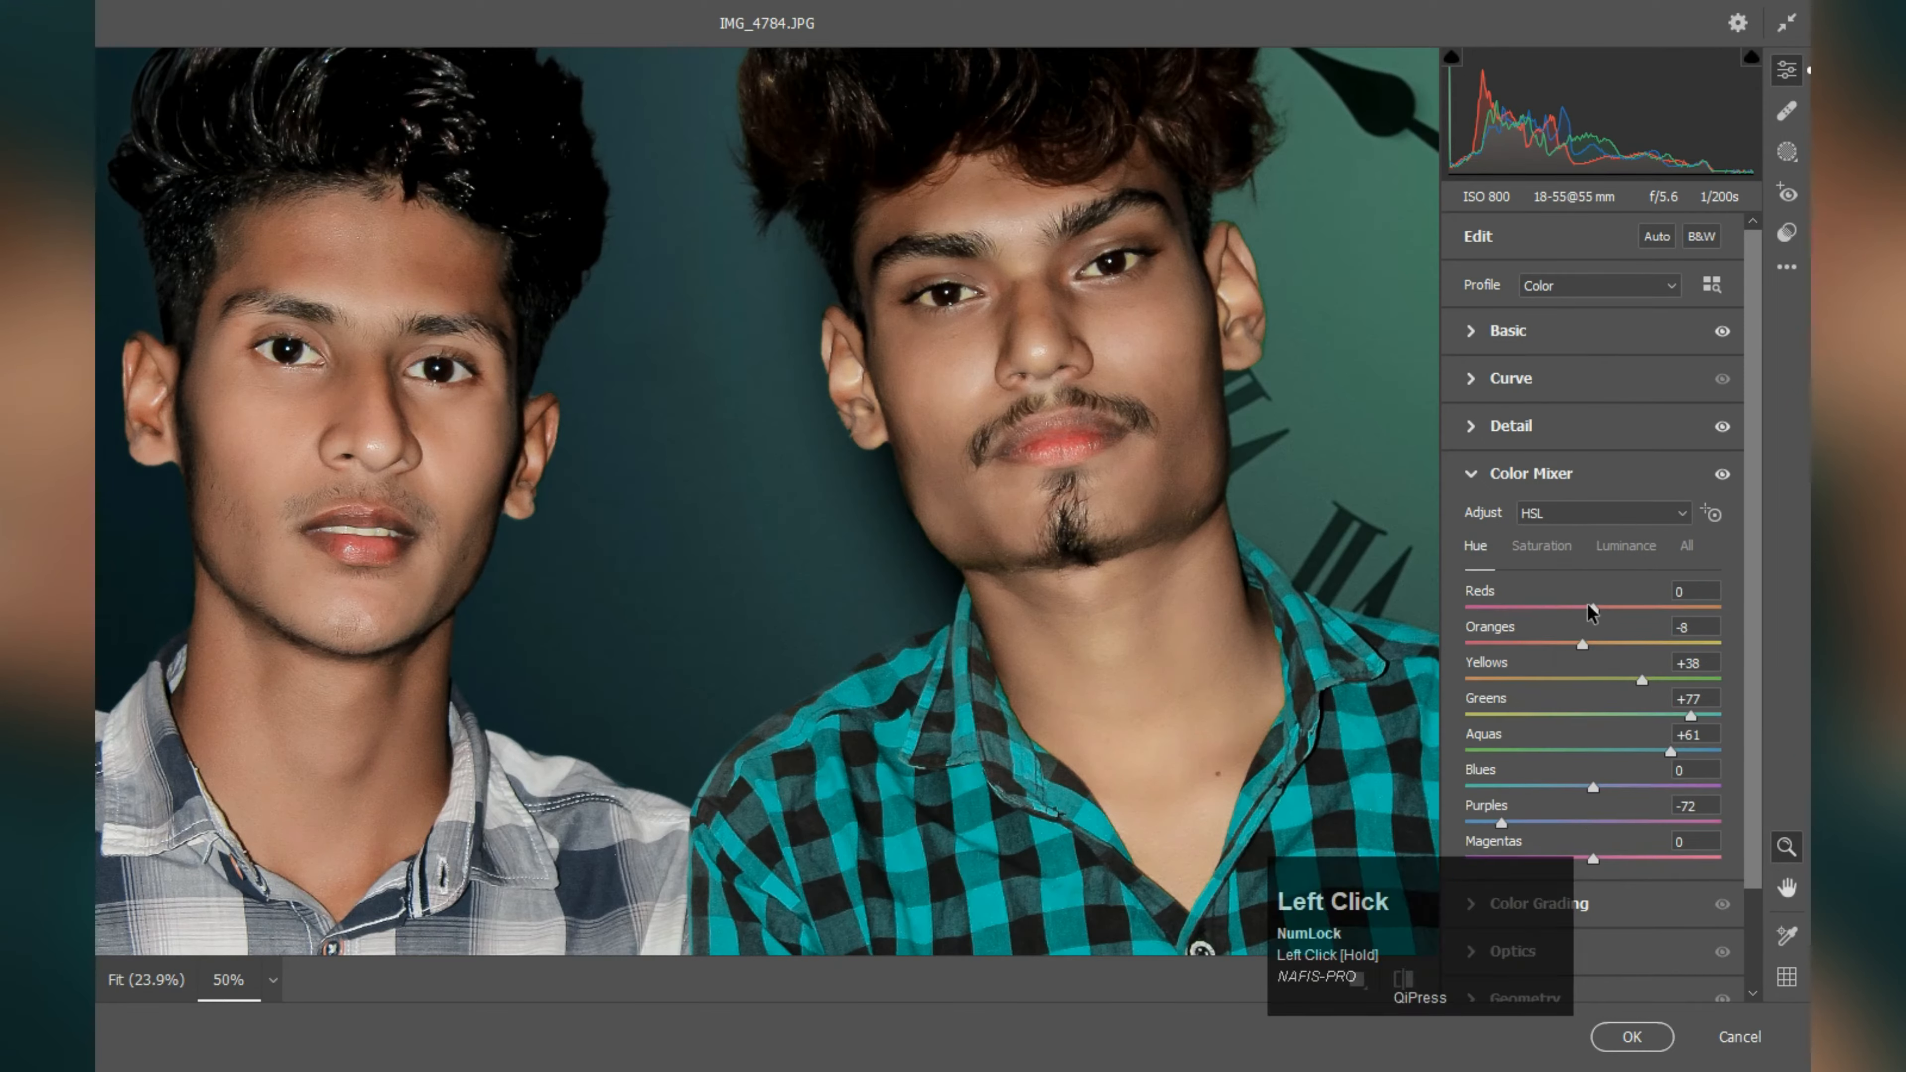
pyautogui.click(1596, 643)
pyautogui.scroll(-3, 1613, 660)
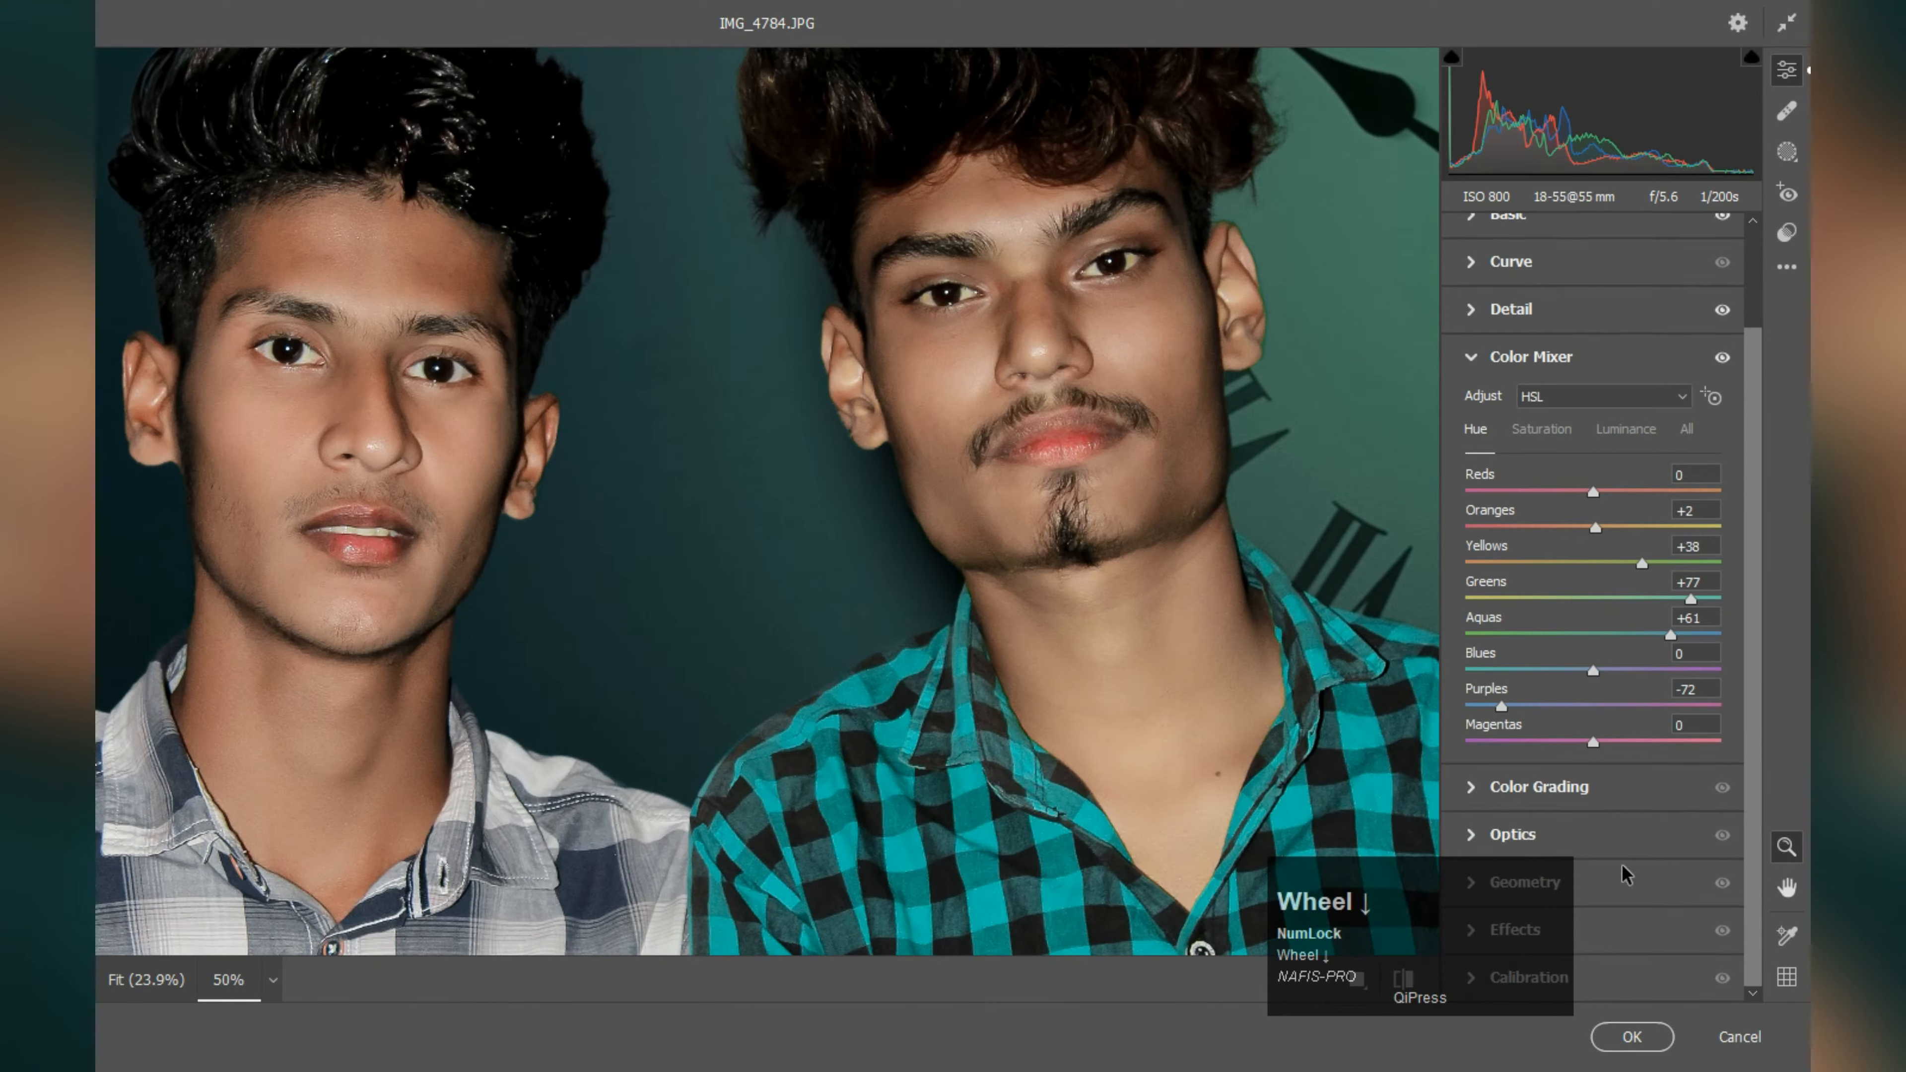
pyautogui.keyDown('alt'); pyautogui.click(914, 738); pyautogui.keyUp('alt')
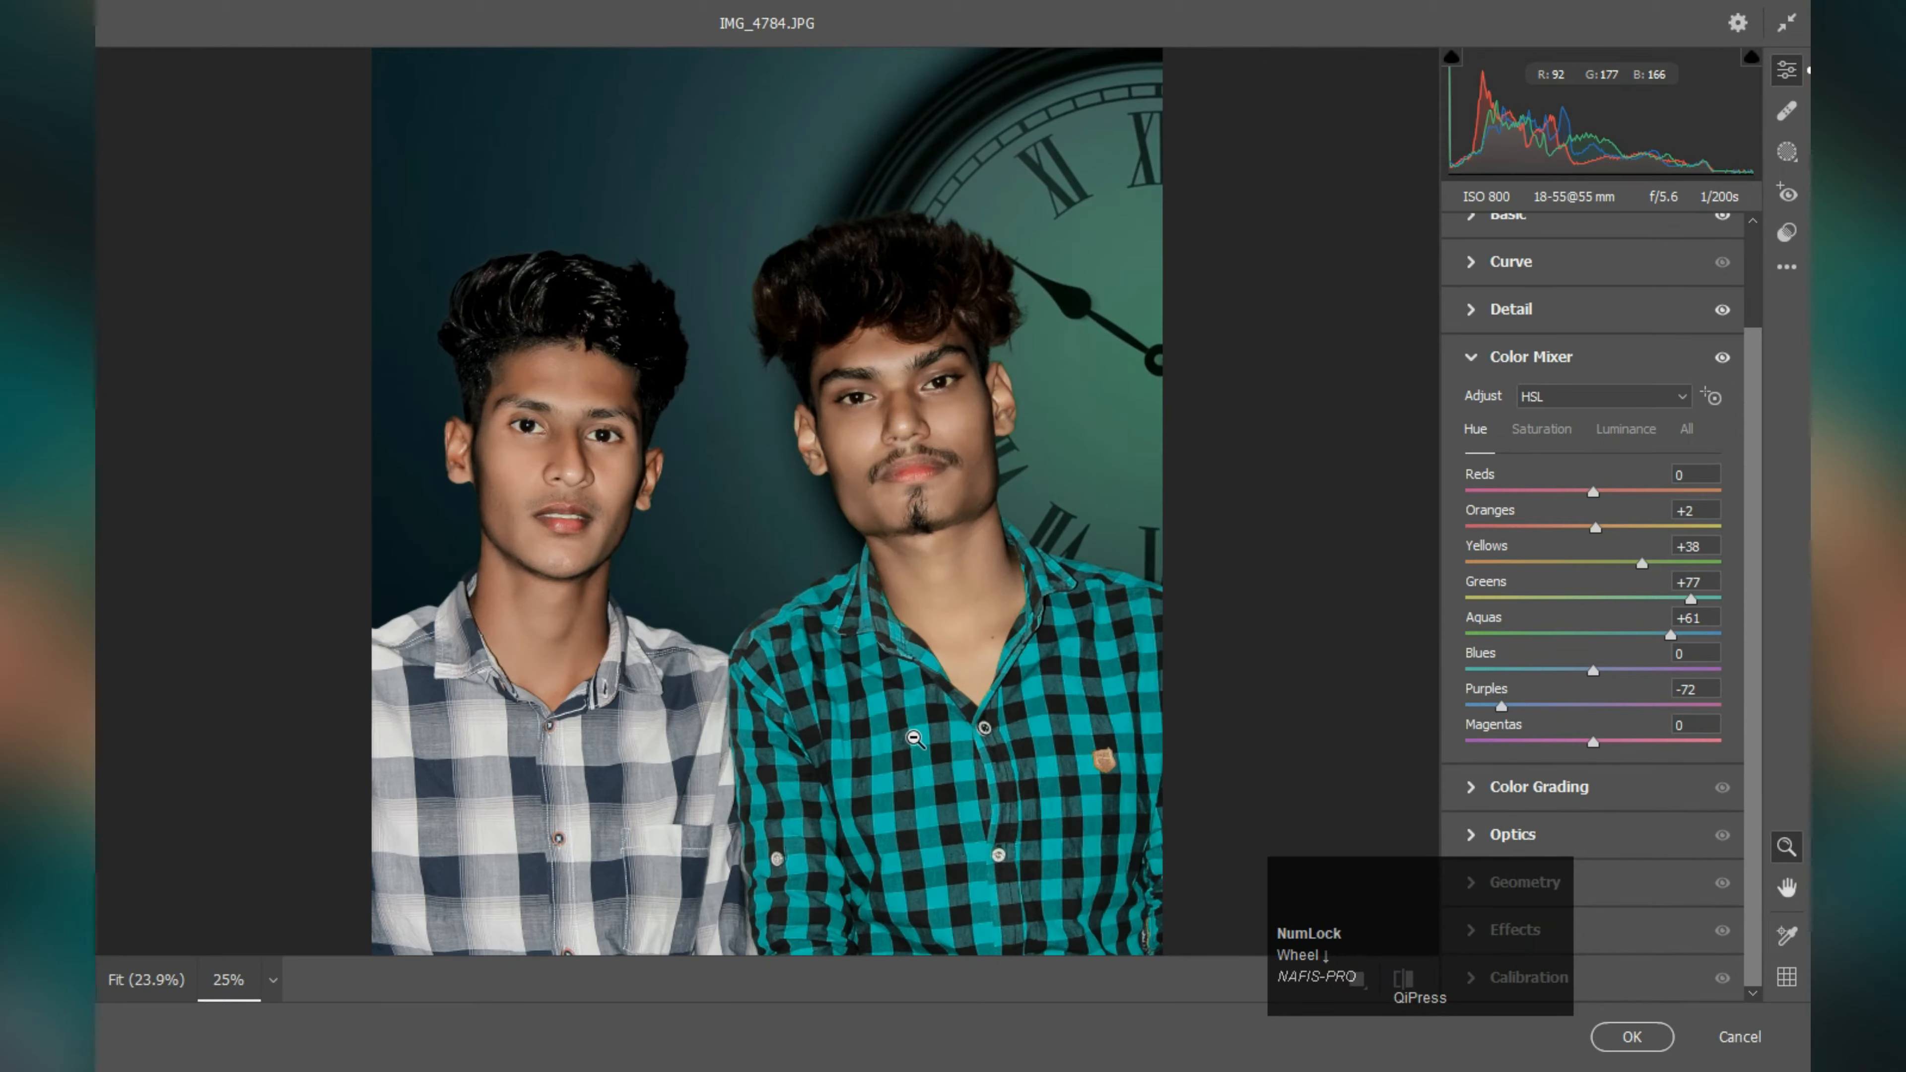
pyautogui.click(1632, 1038)
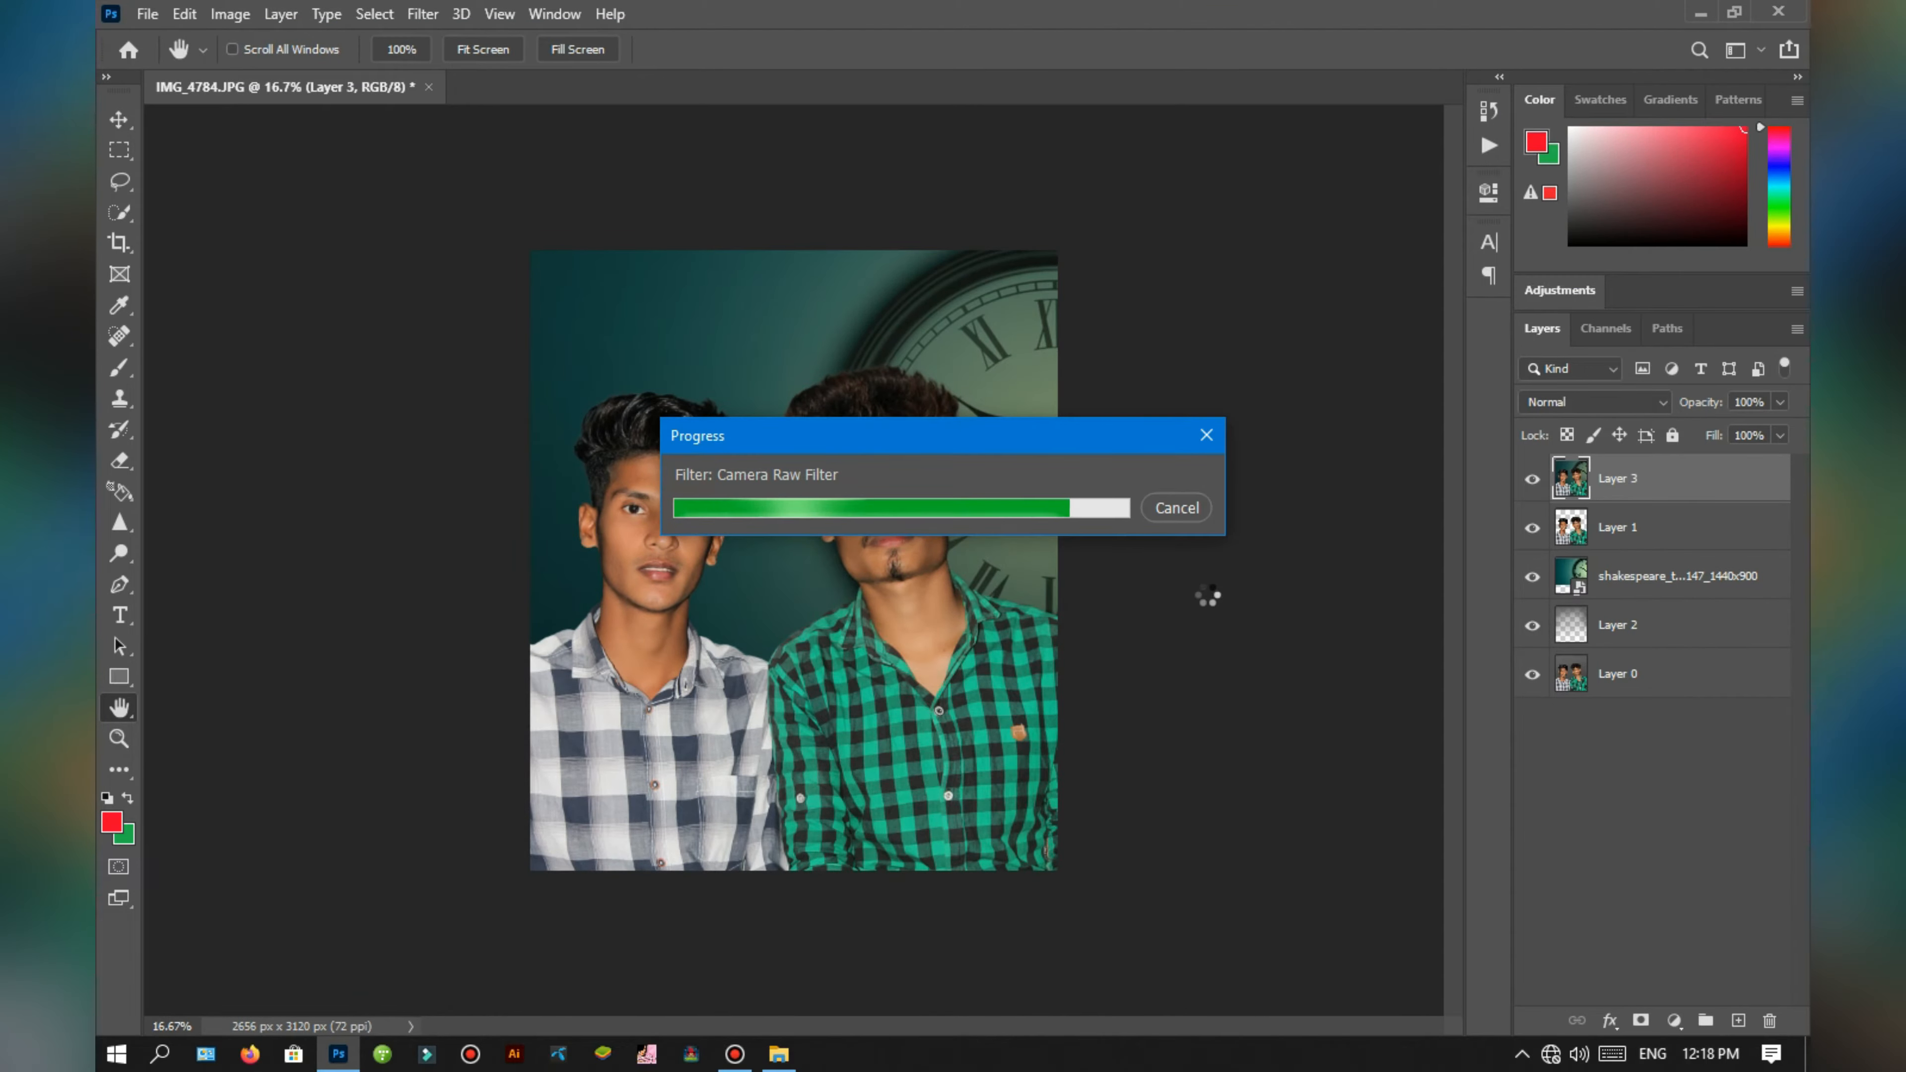
# Step: Open the graded composite layer in the Alien Skin Exposure 7 filter
pyautogui.hotkey('ctrl', '+')
pyautogui.hotkey('ctrl', '+')
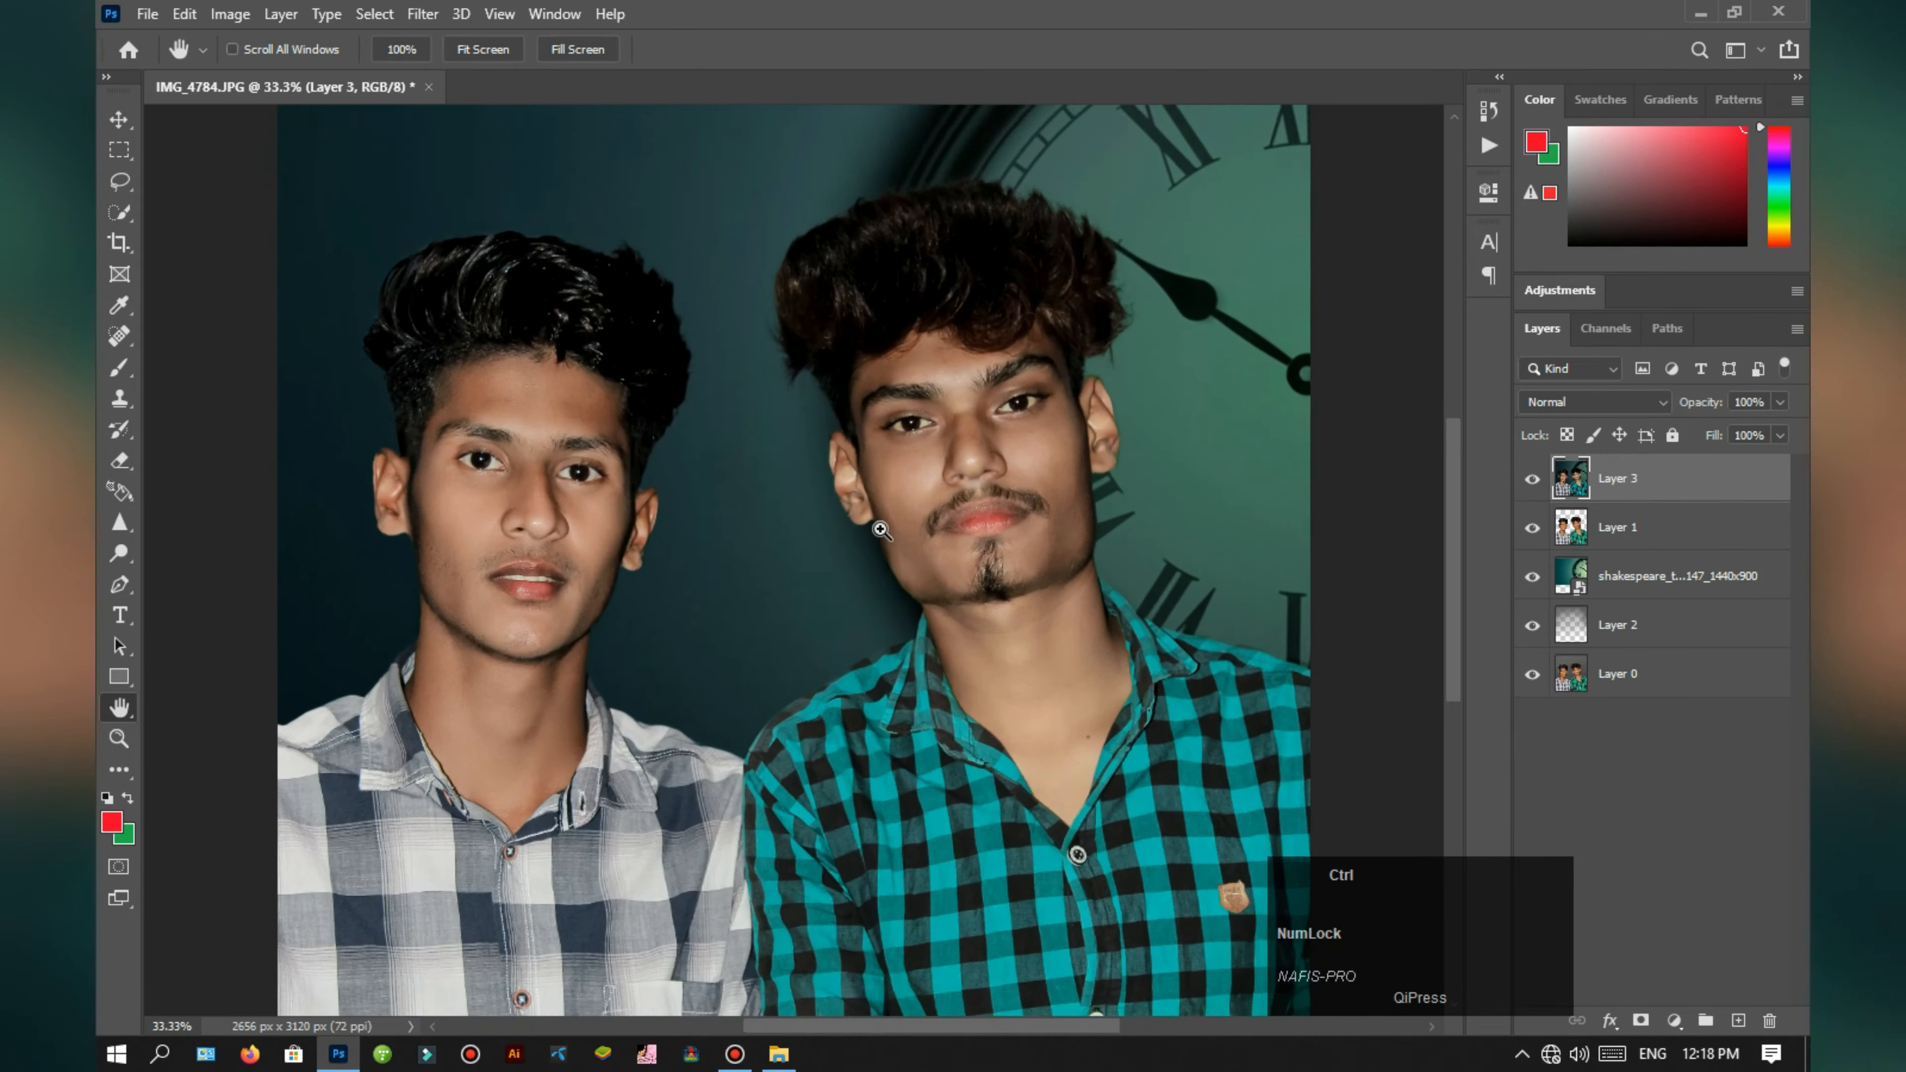
pyautogui.hotkey('ctrl', '-')
pyautogui.hotkey('ctrl', '-')
pyautogui.hotkey('ctrl', '+')
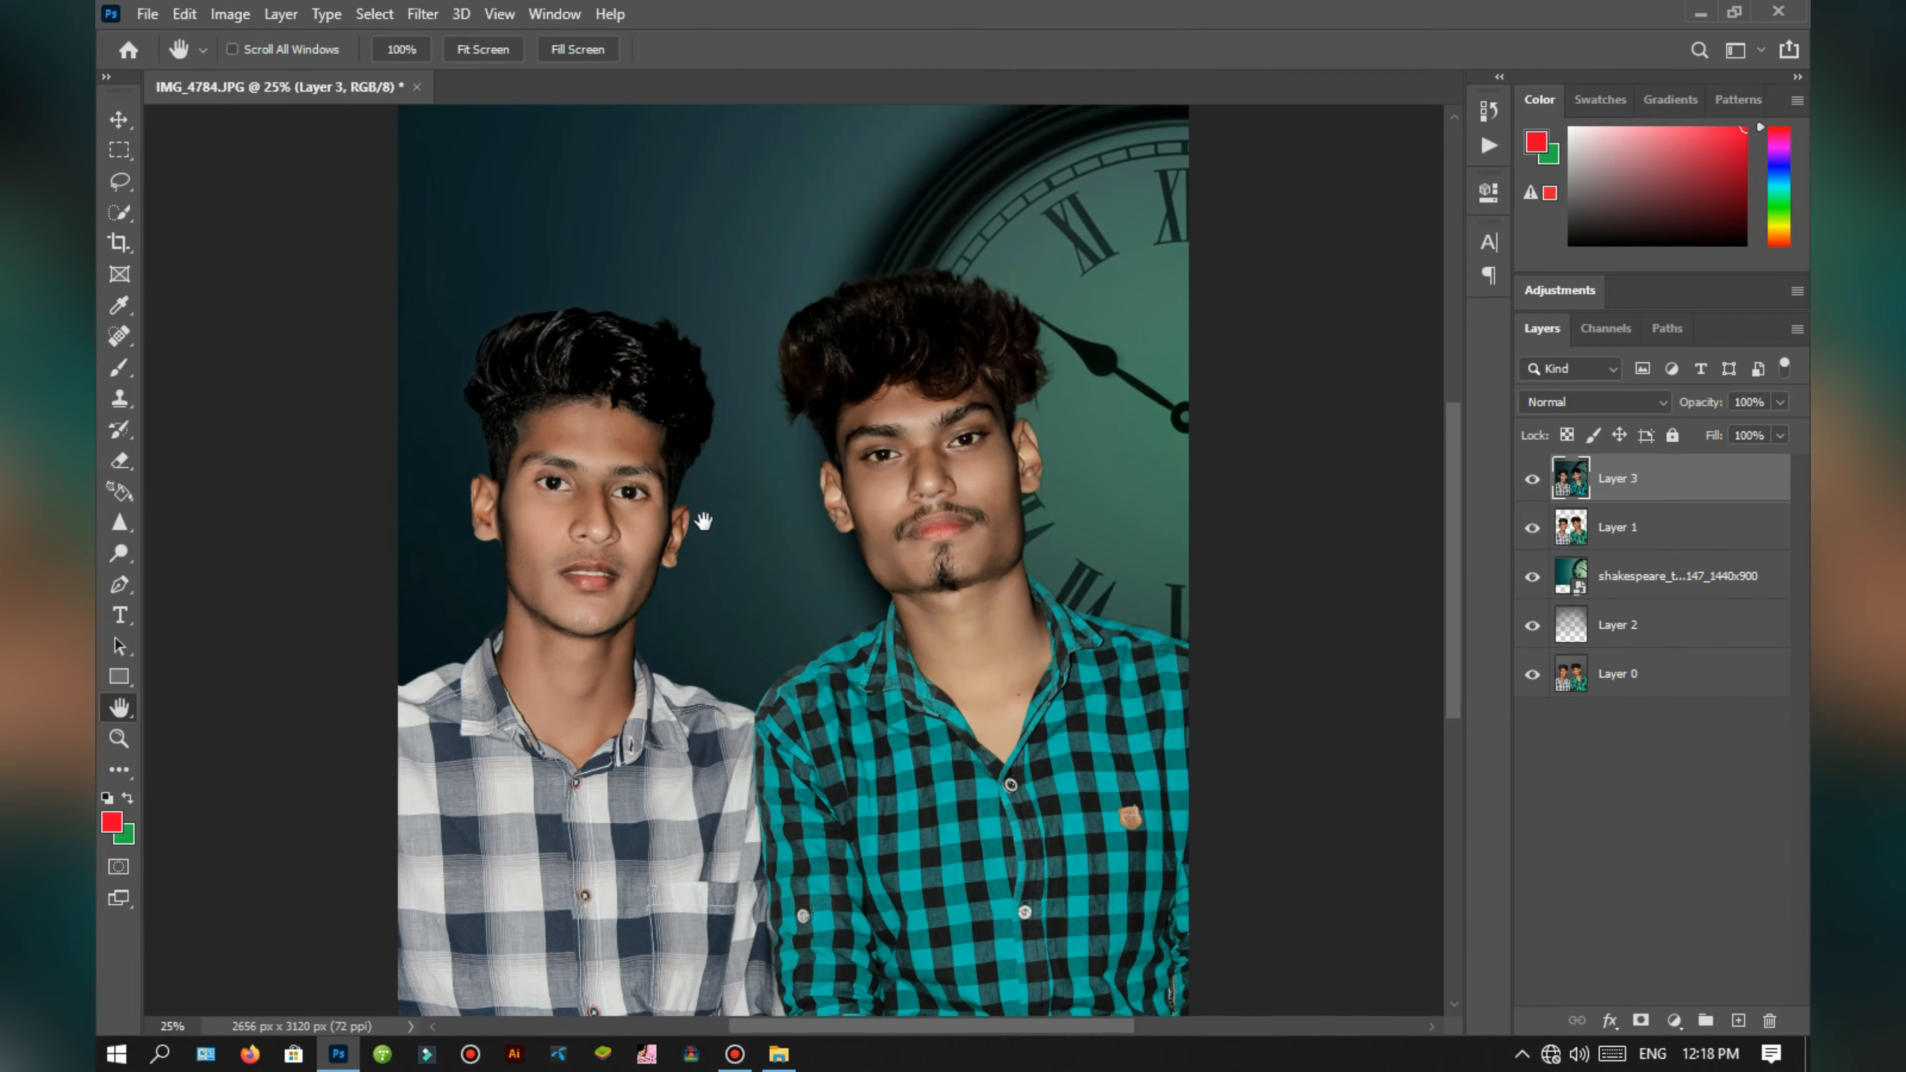
pyautogui.click(422, 13)
pyautogui.click(988, 493)
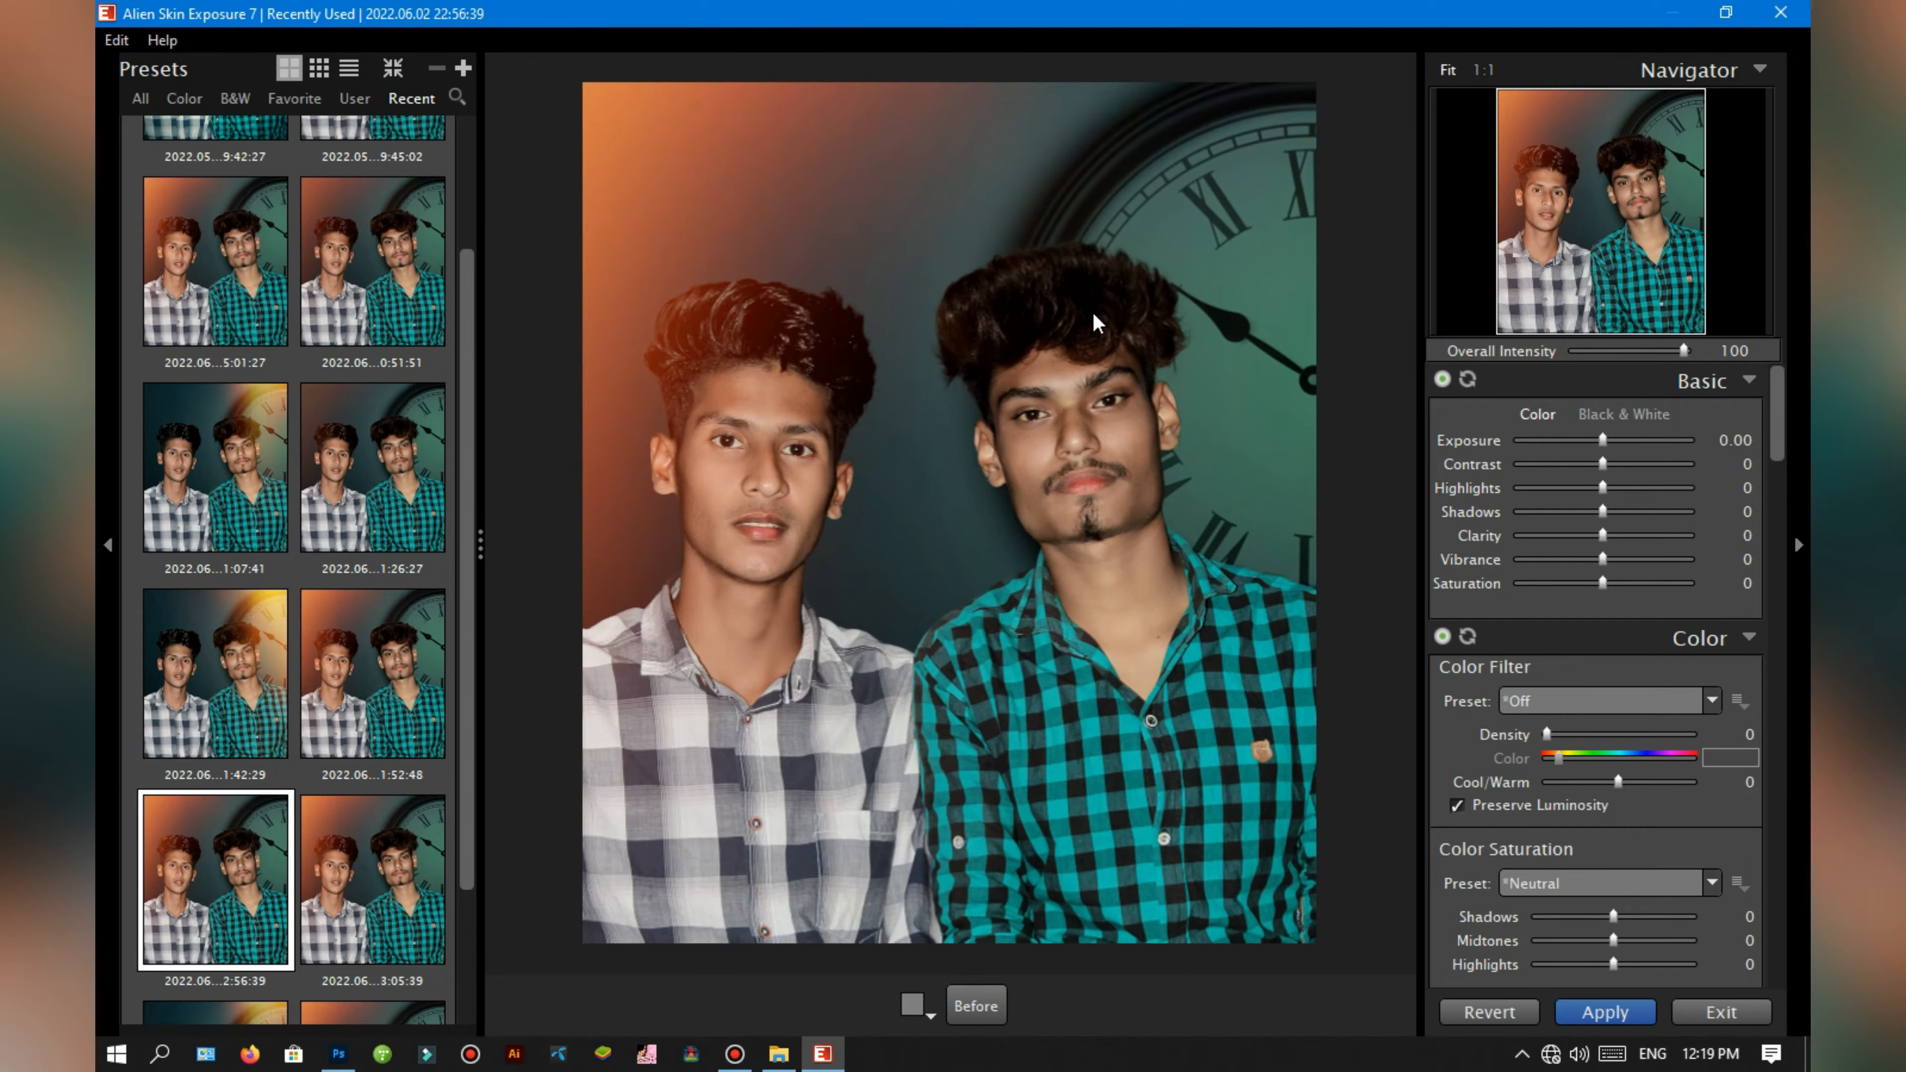
# Step: Try mirroring the Corner 7 light effect horizontally
pyautogui.scroll(-10, 1596, 627)
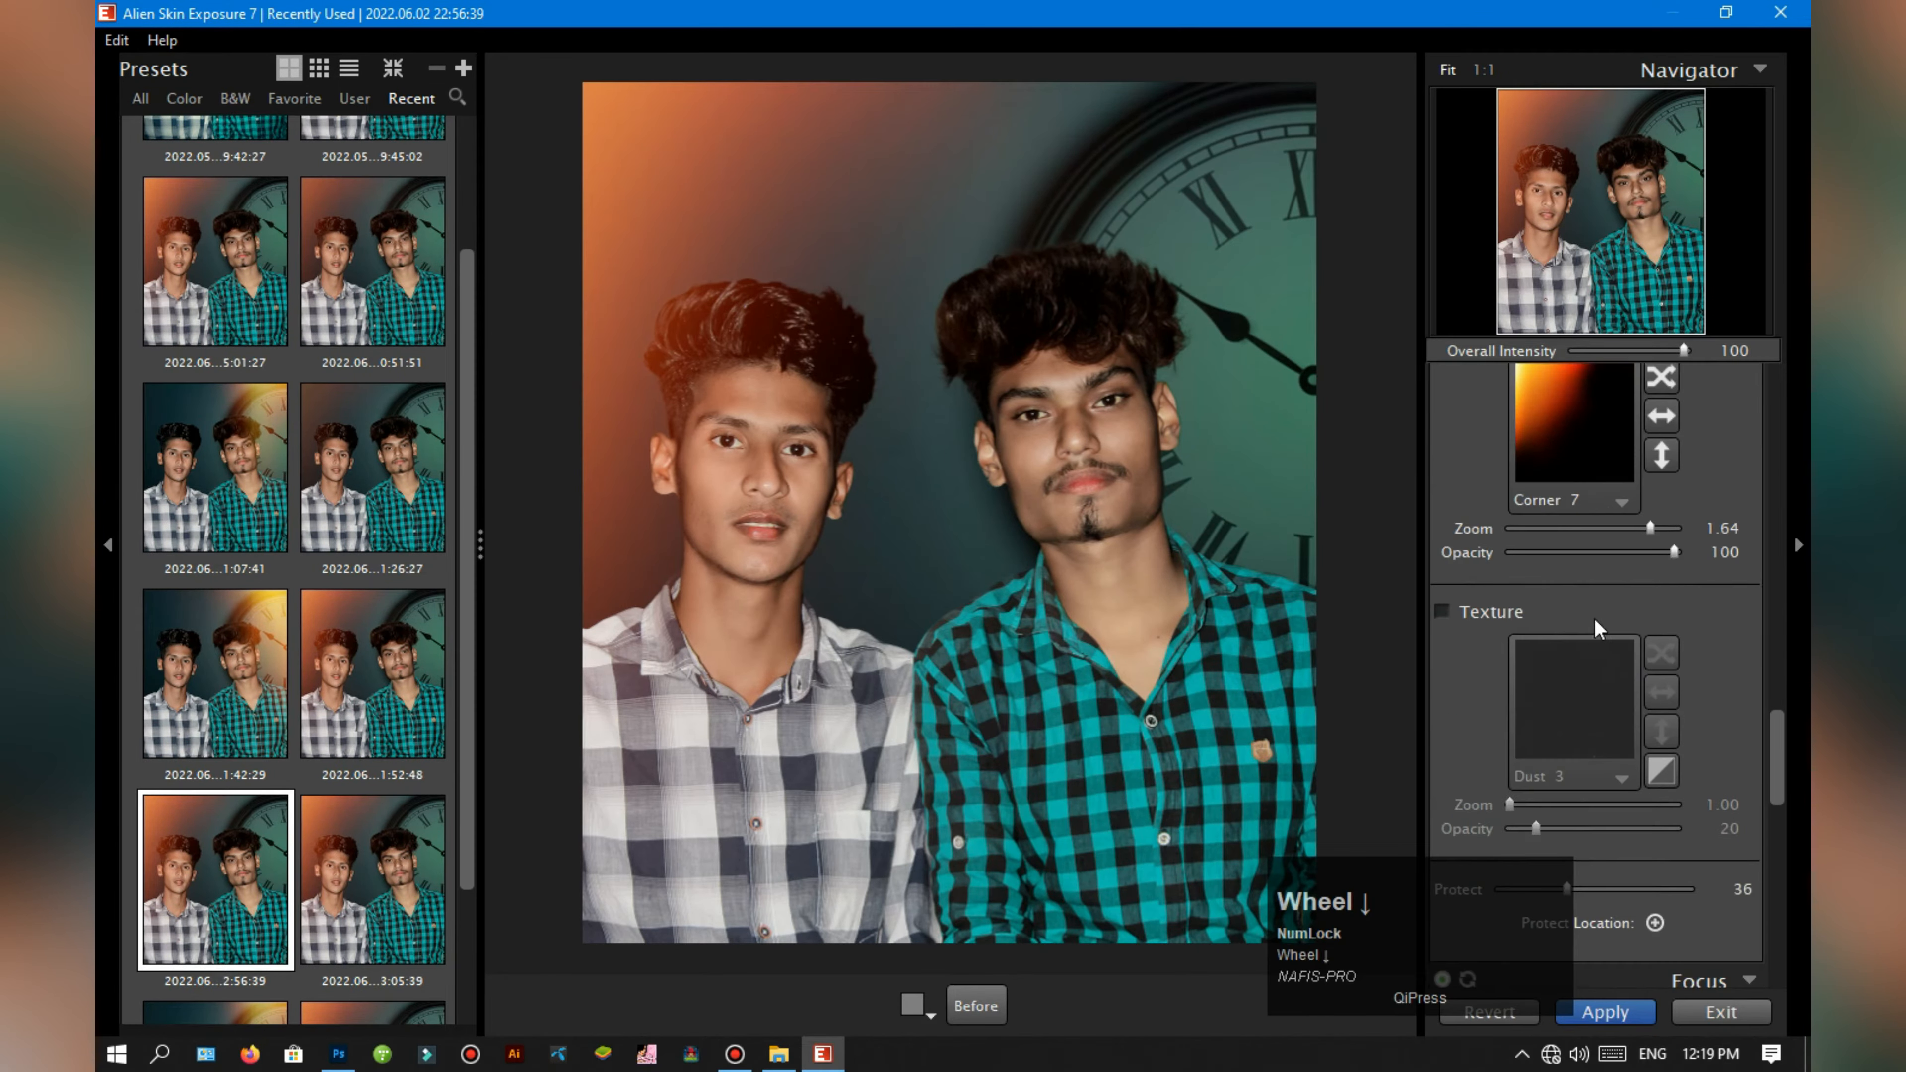
pyautogui.scroll(1, 1596, 627)
pyautogui.click(1665, 495)
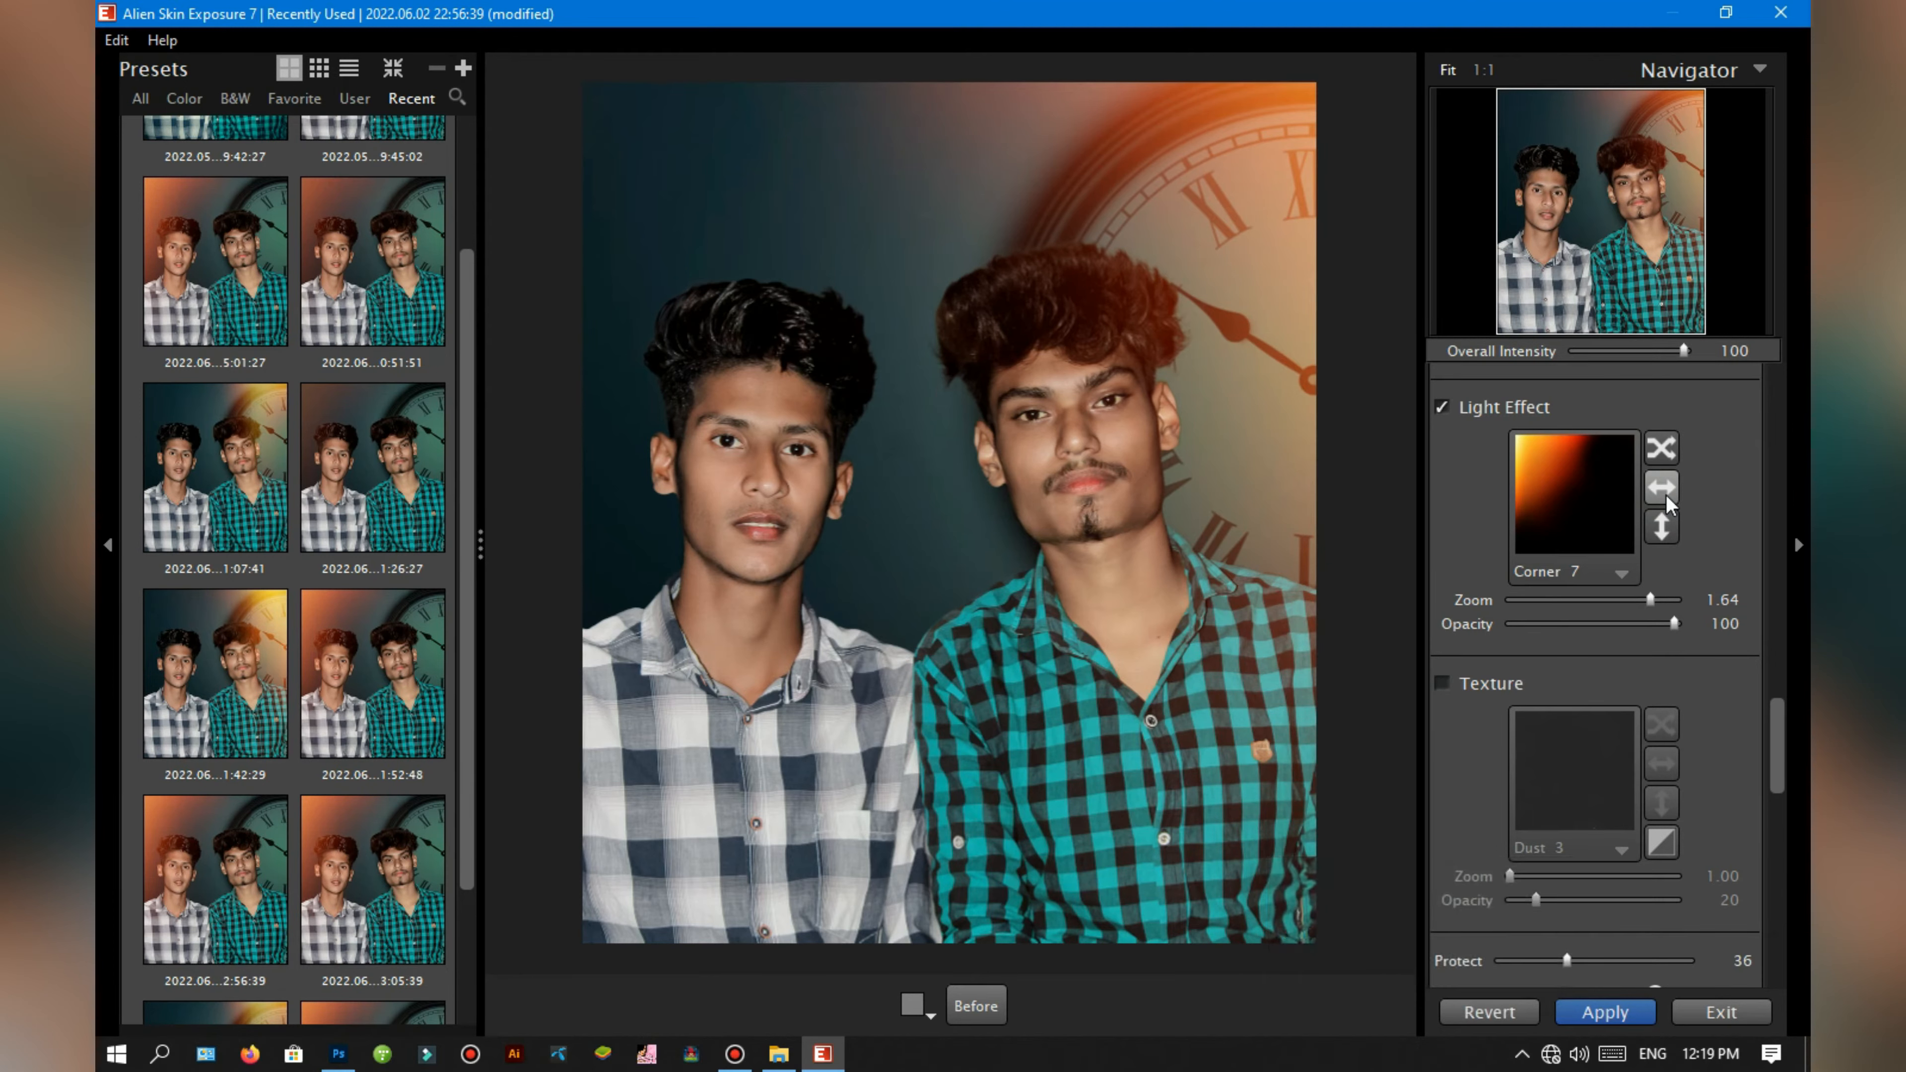
pyautogui.click(1662, 495)
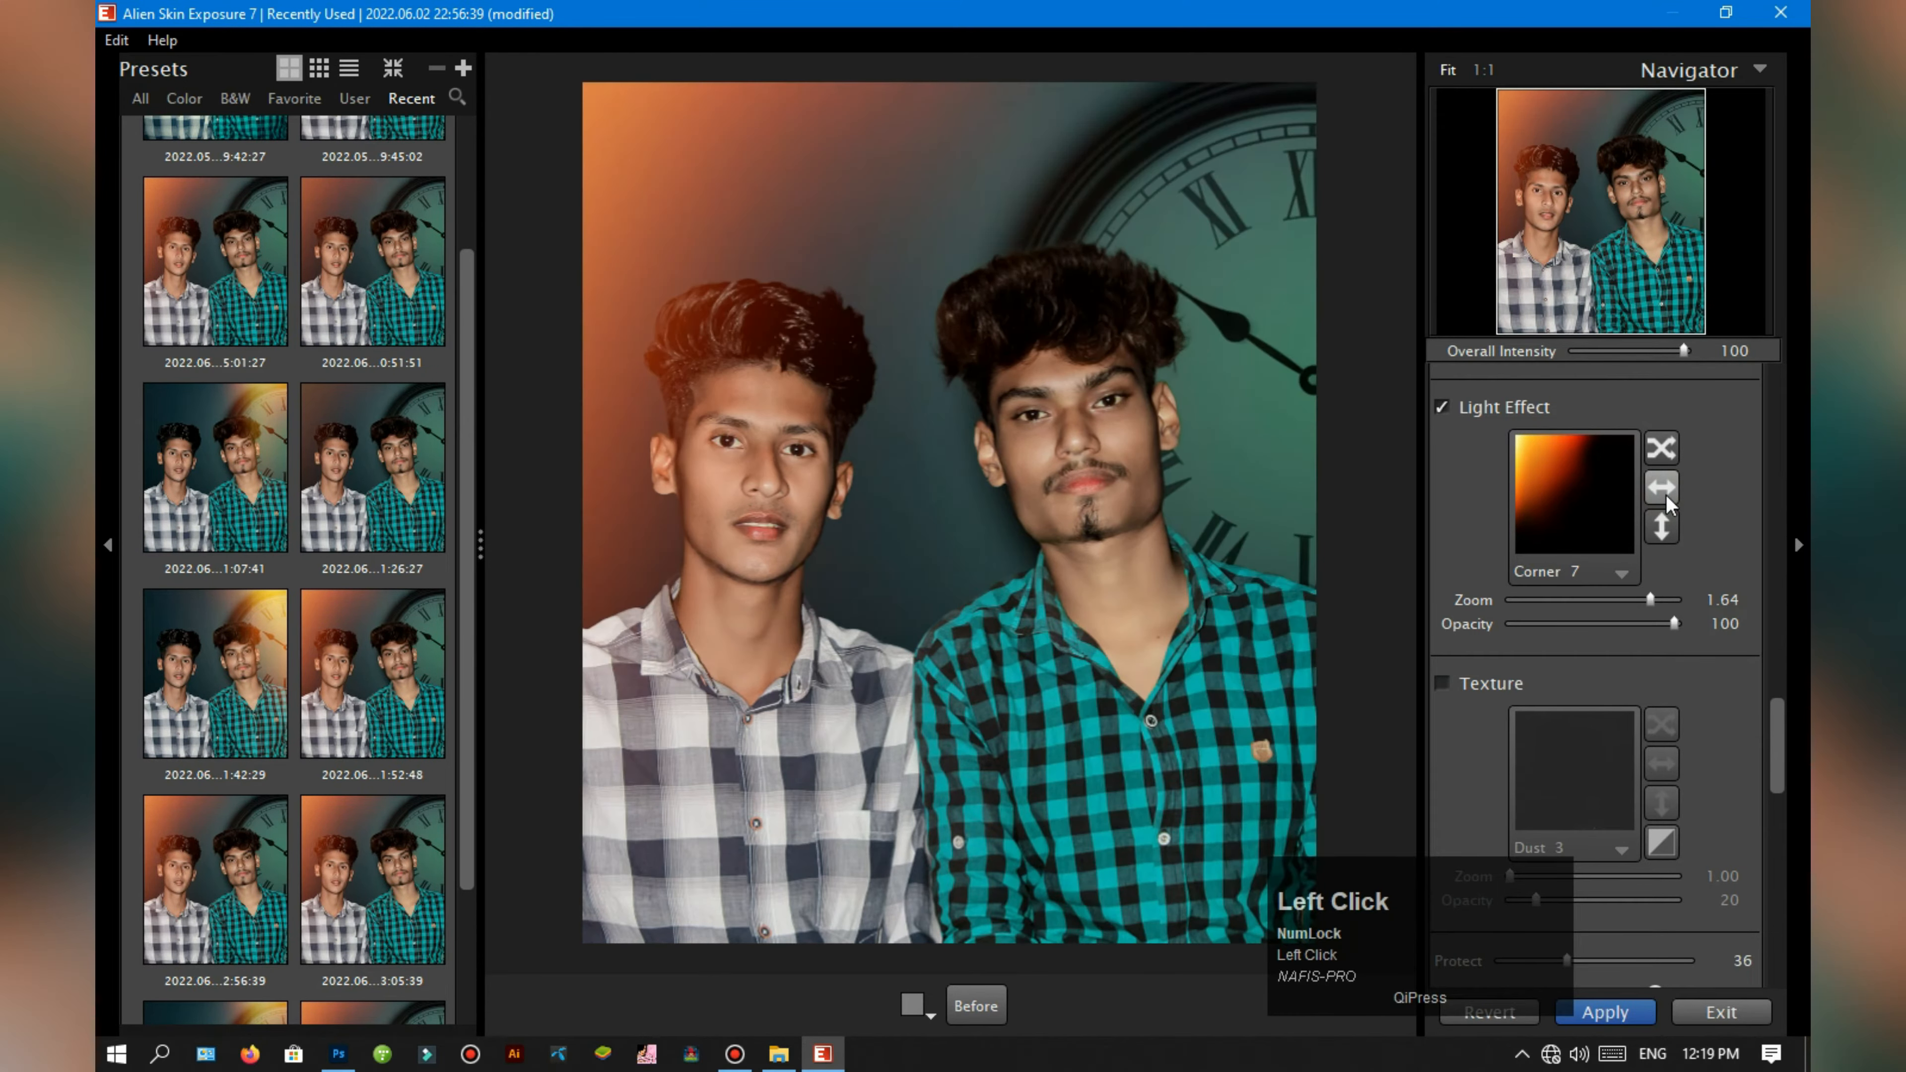
# Step: Apply the recent preset 2022.06.02 20:51:51 and place its protect location beside the jaw of the man in the white checked shirt
pyautogui.click(360, 268)
pyautogui.click(360, 268)
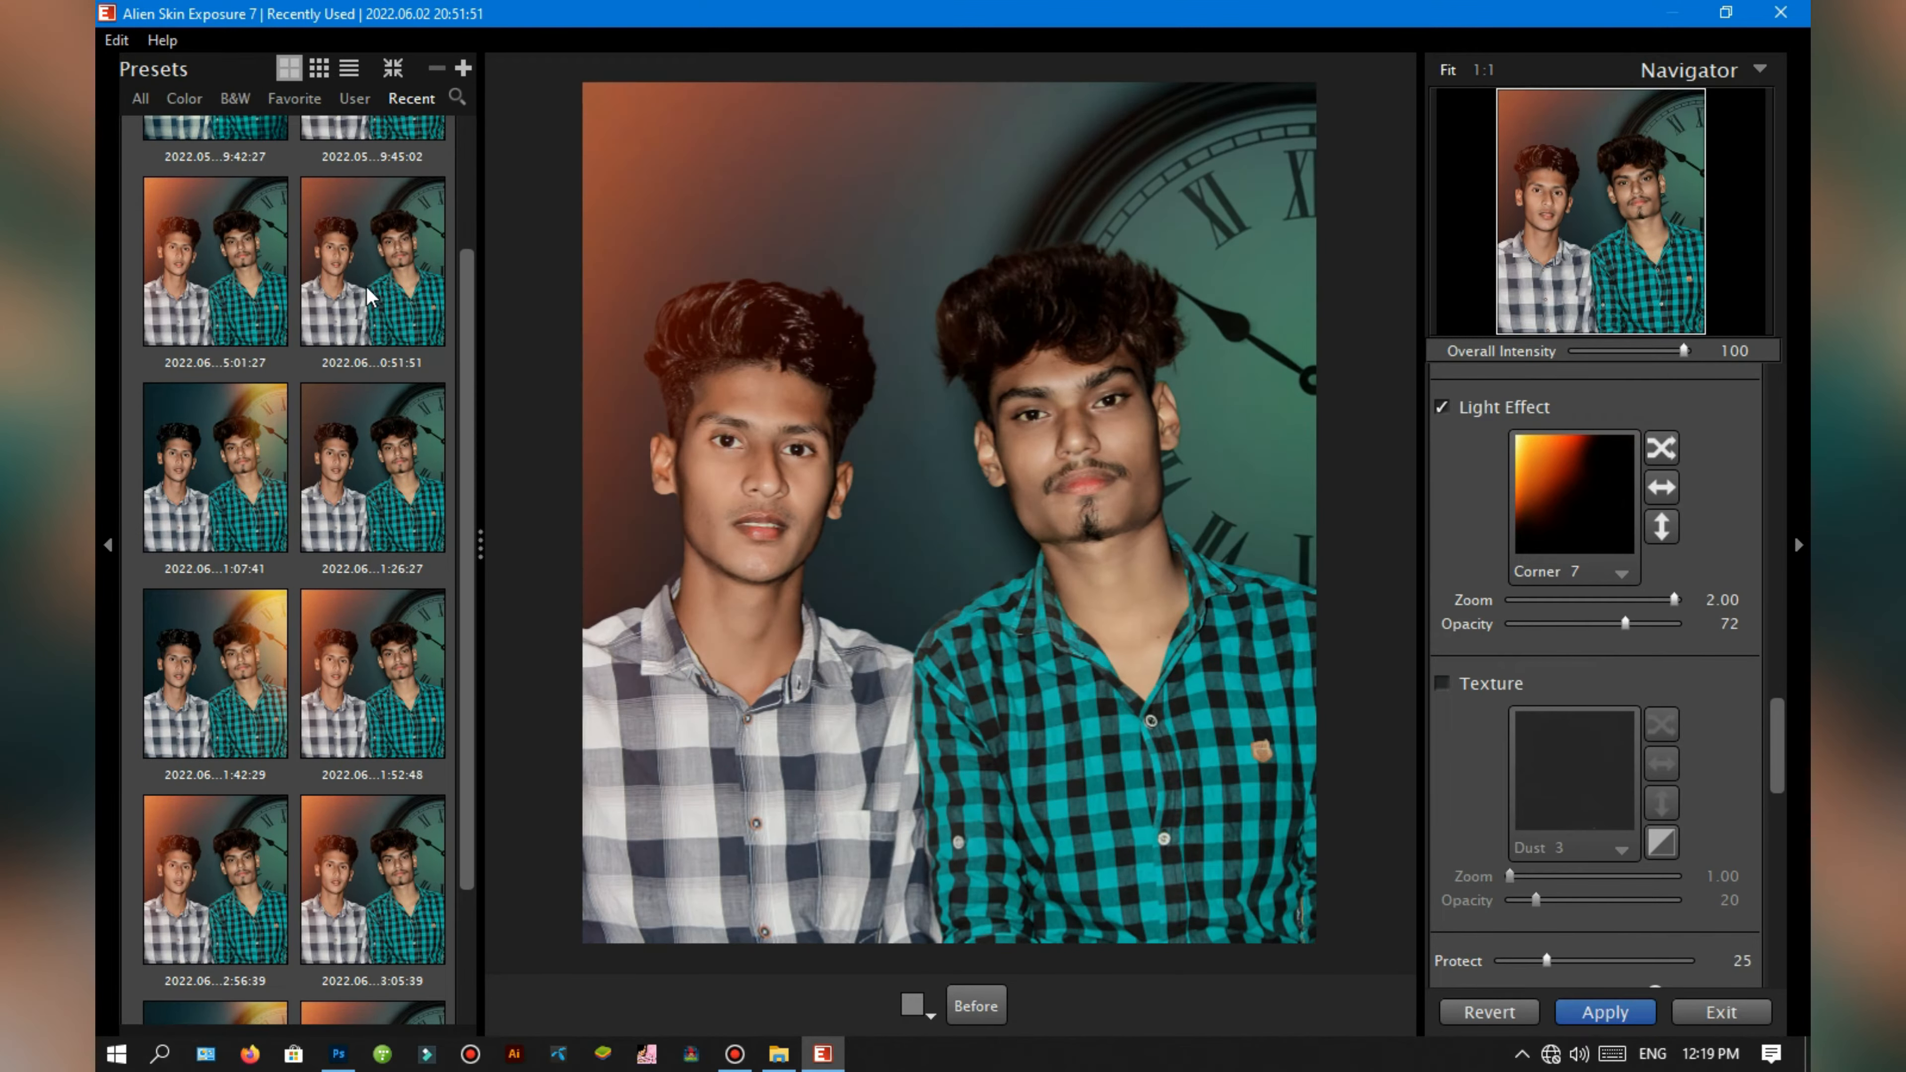
pyautogui.scroll(-3, 1623, 811)
pyautogui.click(1654, 708)
pyautogui.click(819, 547)
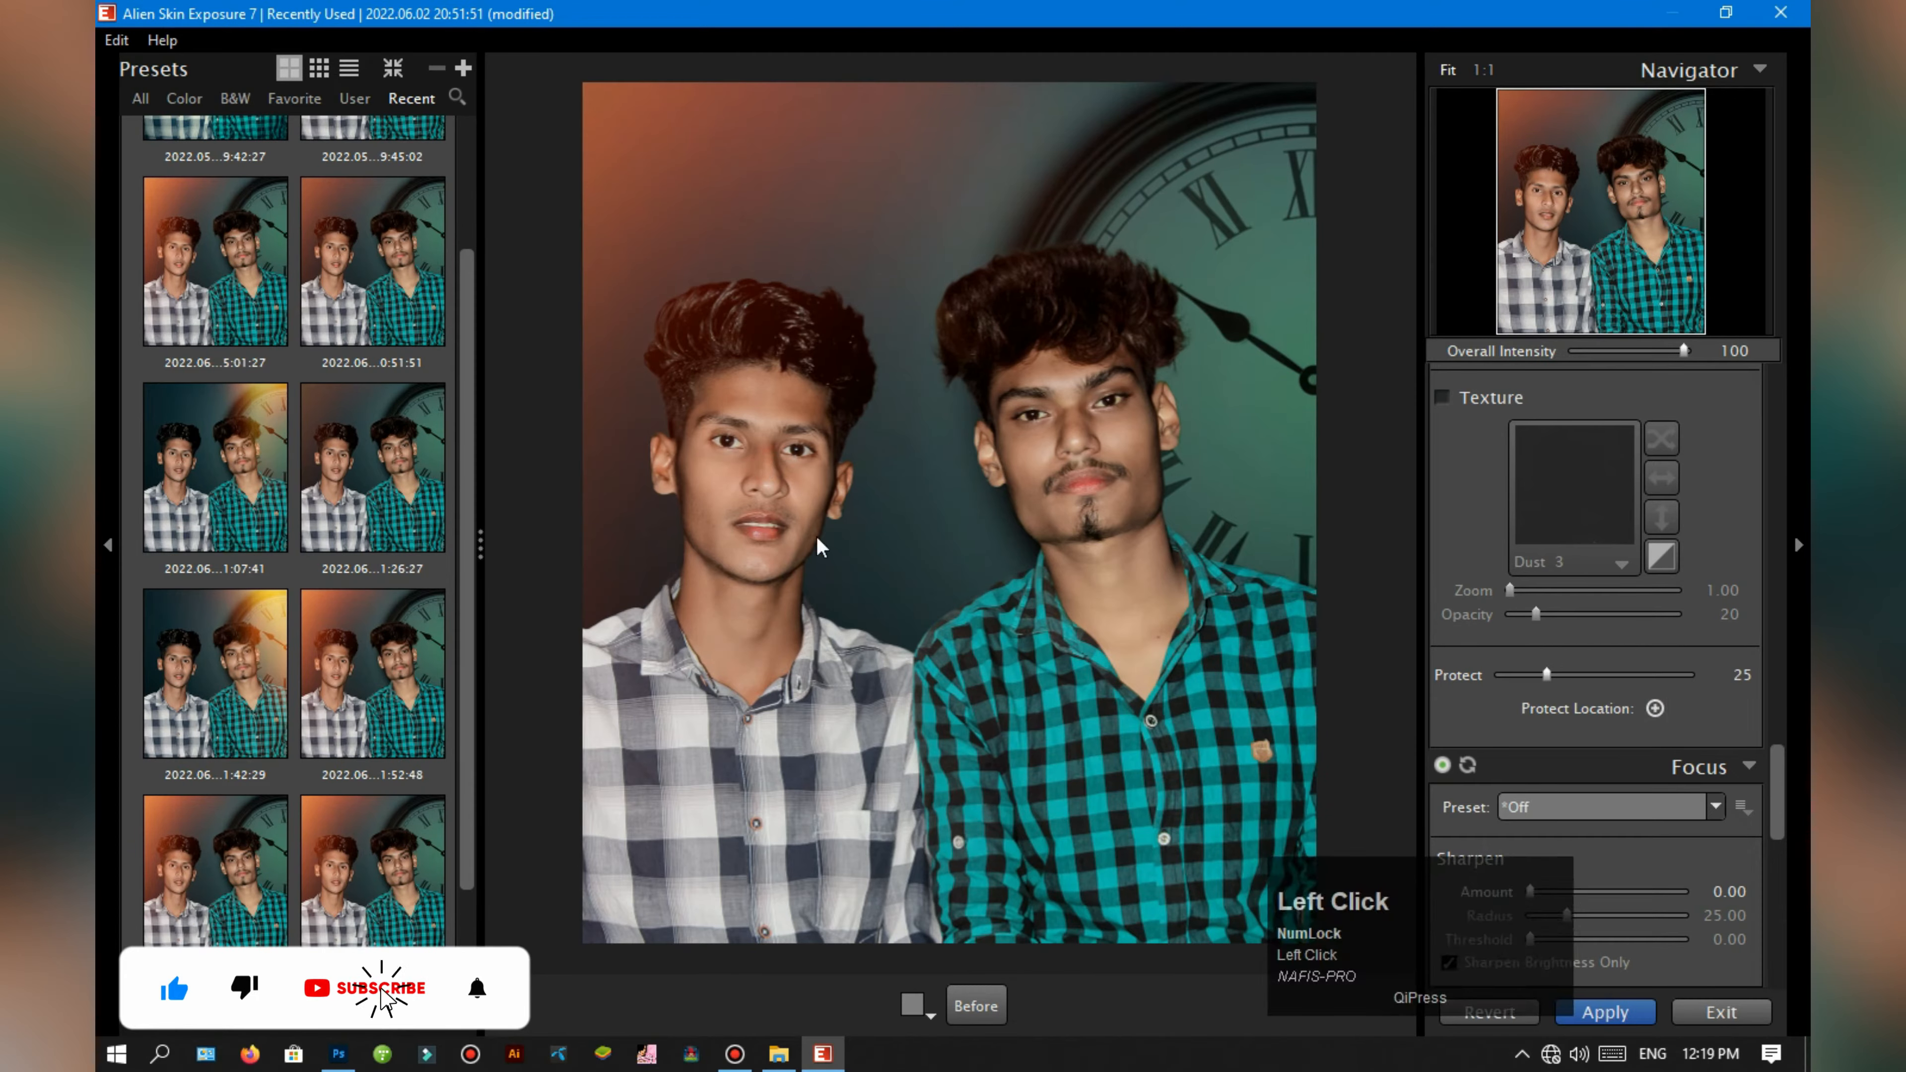
# Step: Set the light effect's Protect value to 37 and apply the Exposure 7 filter to the composite
pyautogui.moveTo(1545, 674); pyautogui.dragTo(1567, 674)
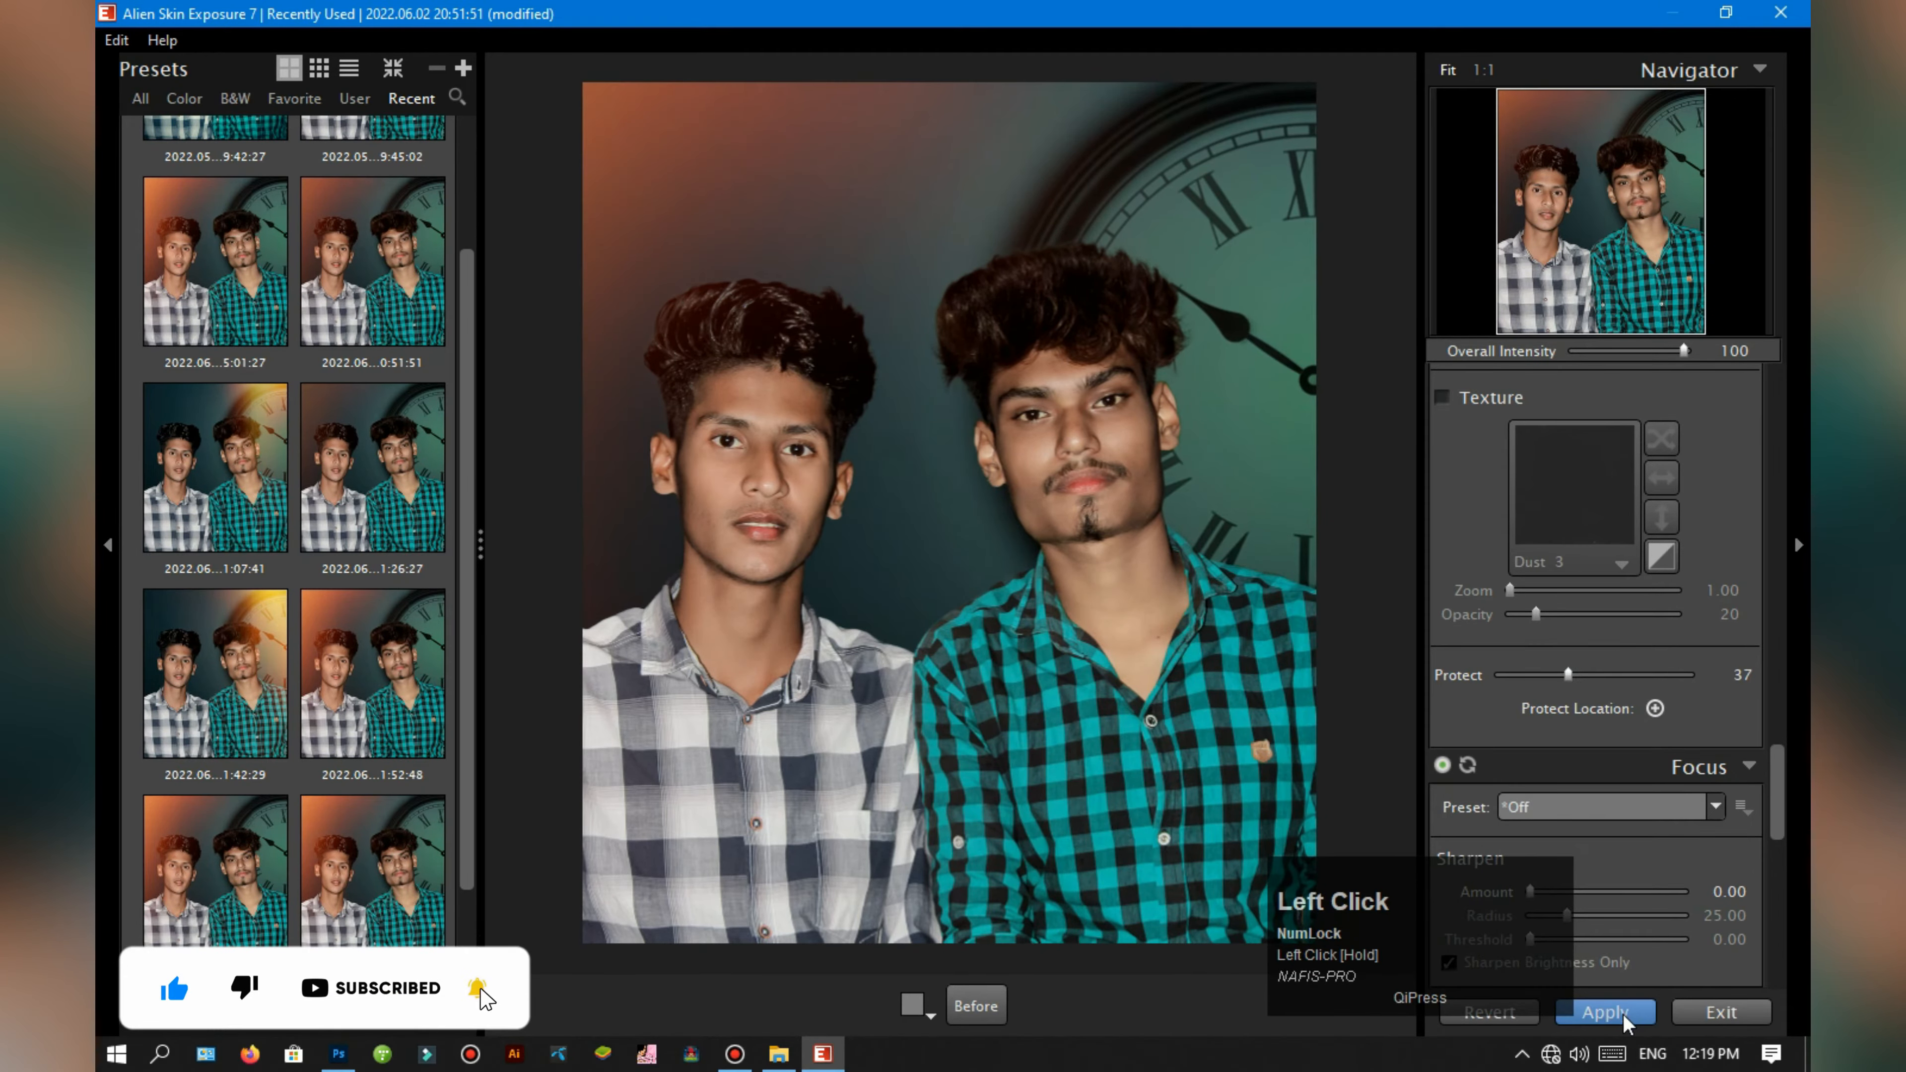
pyautogui.click(1605, 1012)
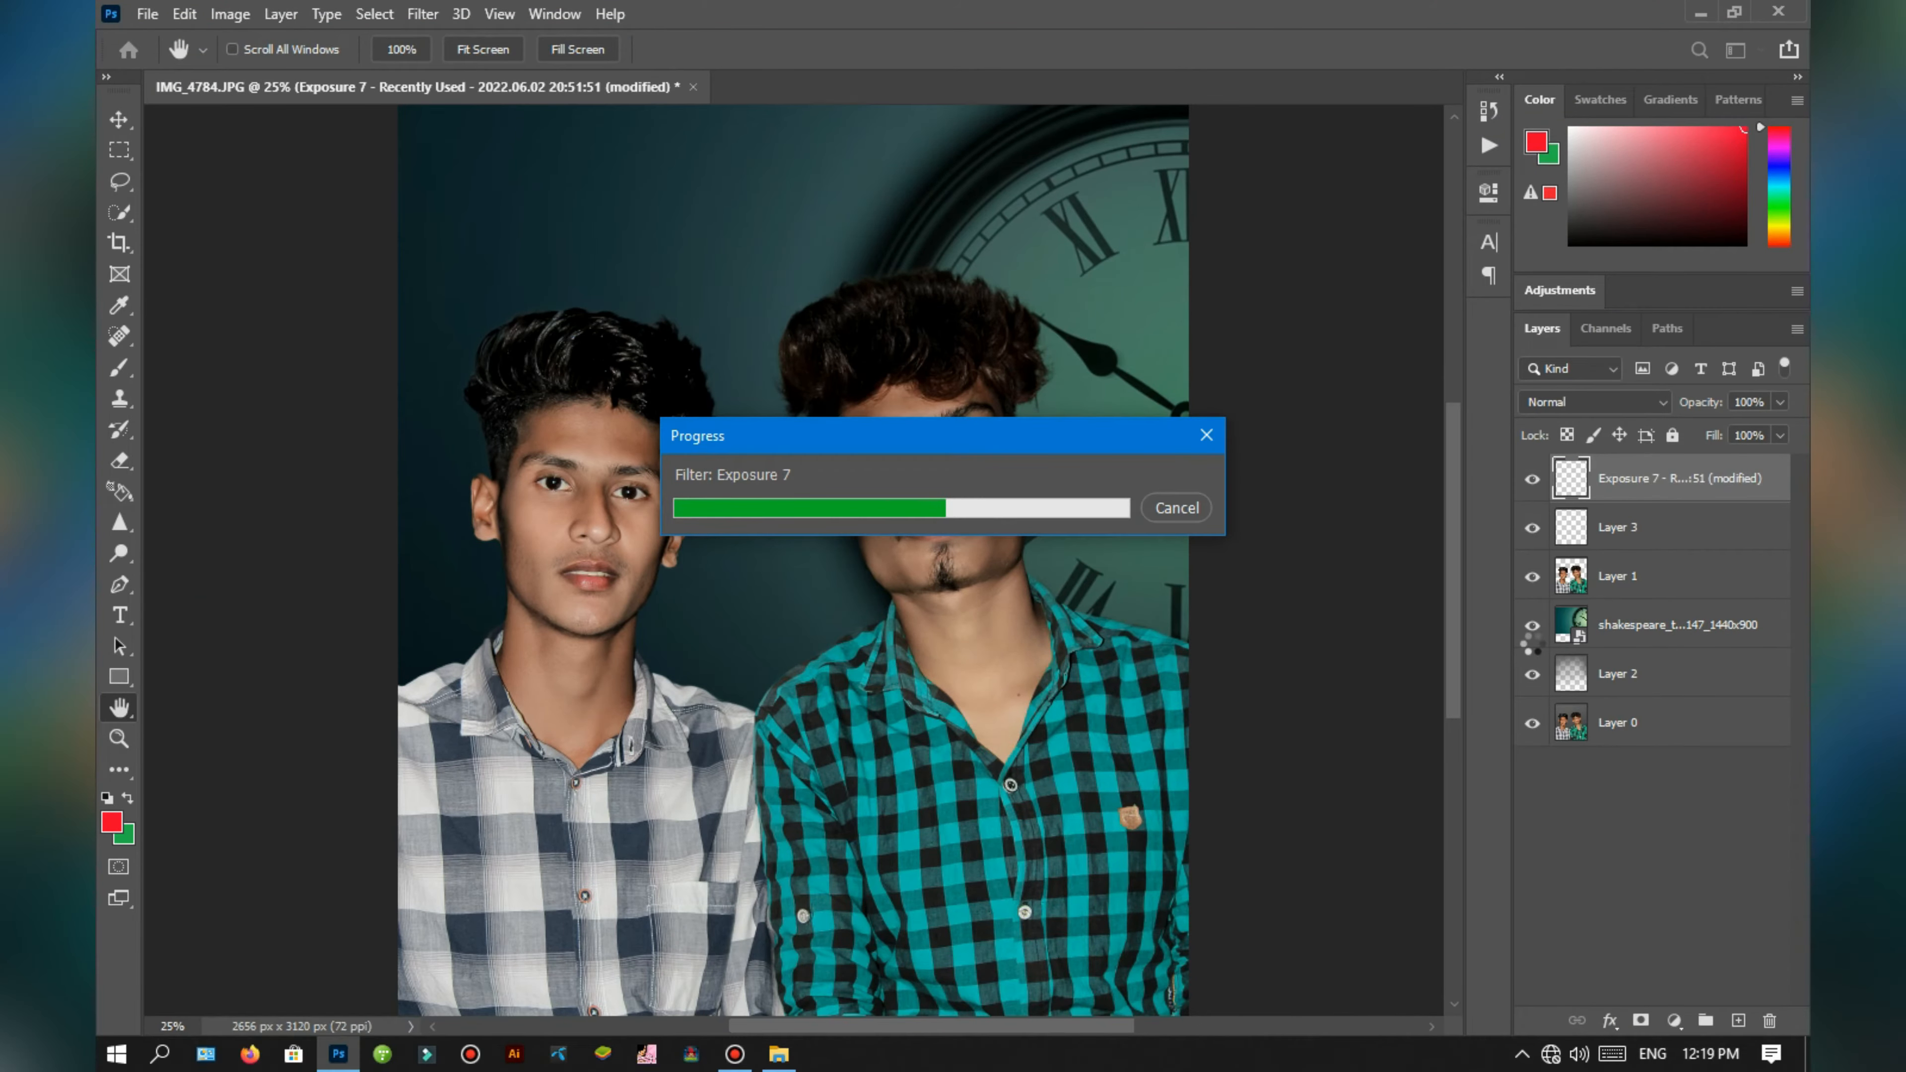
# Step: Merge the Exposure 7 layer and all the layers below it into a single layer
pyautogui.hotkey('ctrl', '-')
pyautogui.hotkey('ctrl', '+')
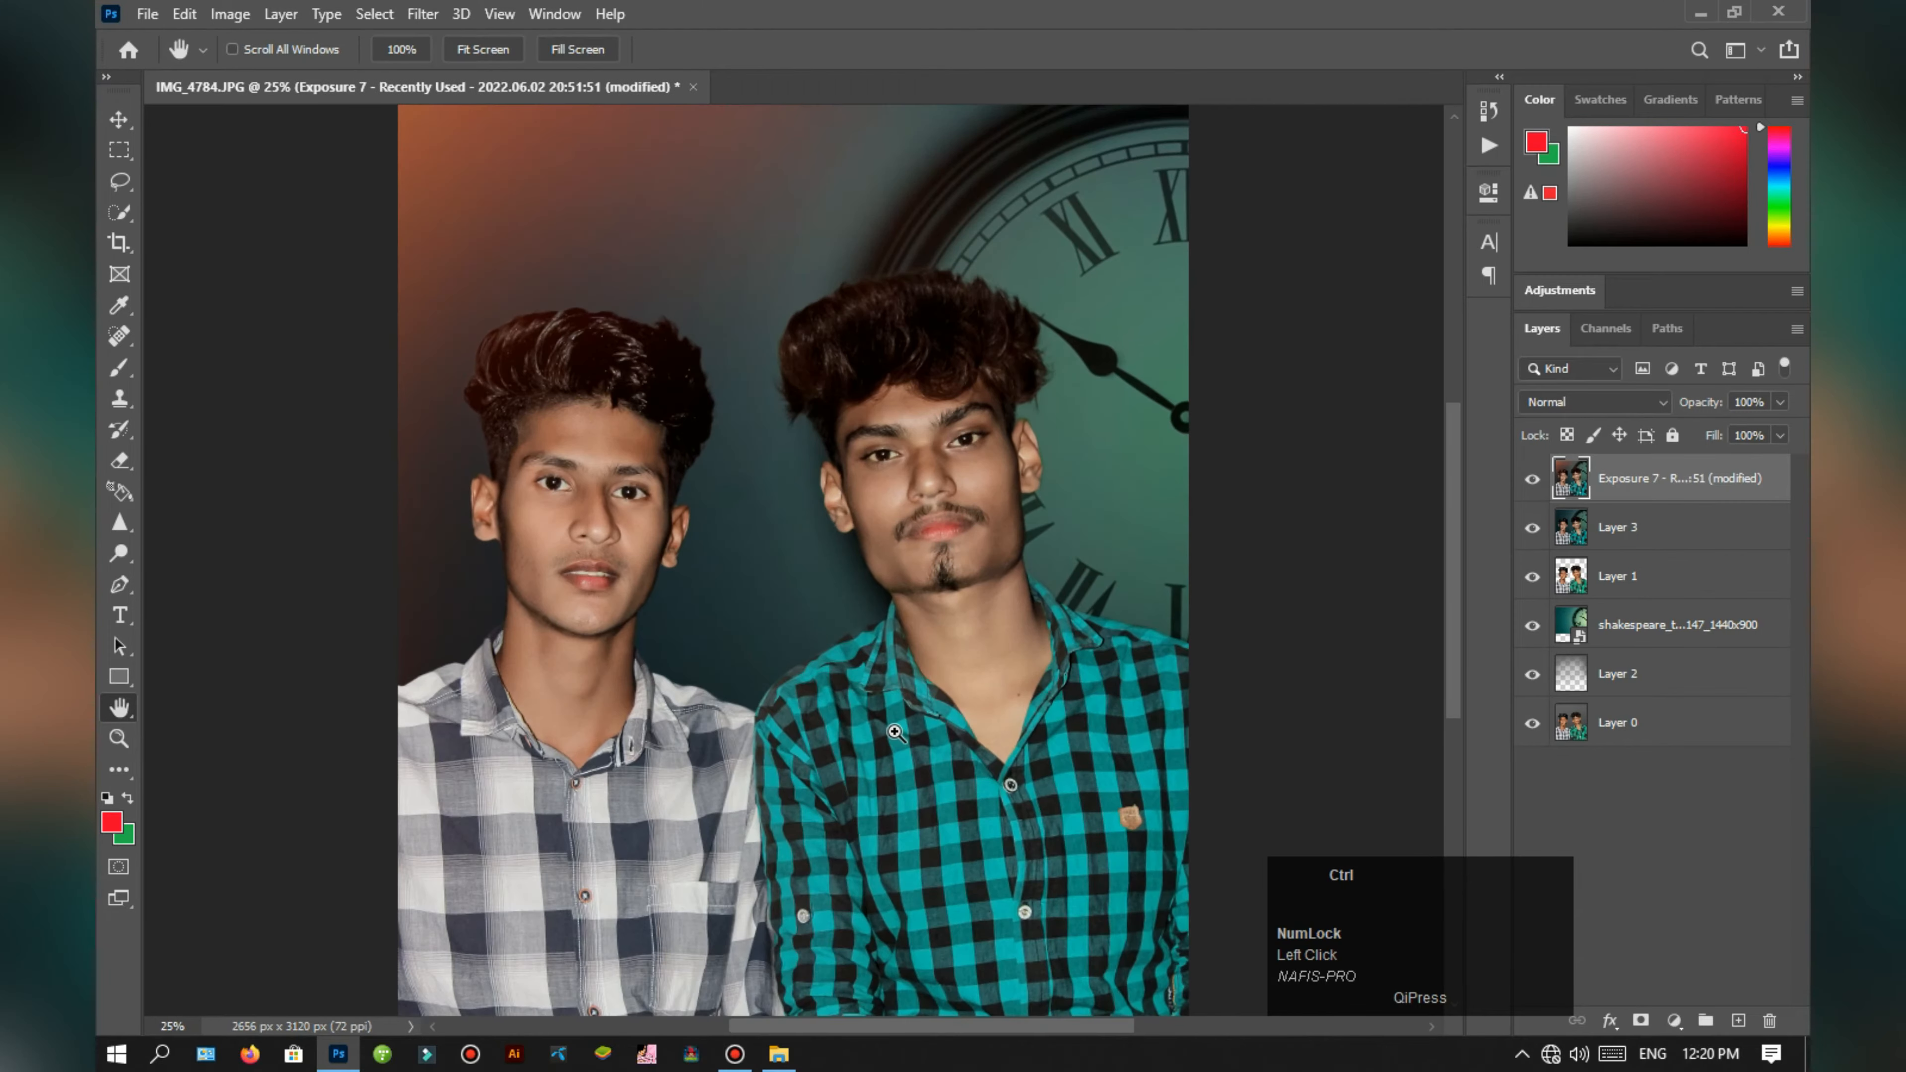
pyautogui.hotkey('ctrl', '-')
pyautogui.hotkey('ctrl', '+')
pyautogui.hotkey('ctrl', '-')
pyautogui.hotkey('ctrl', '-')
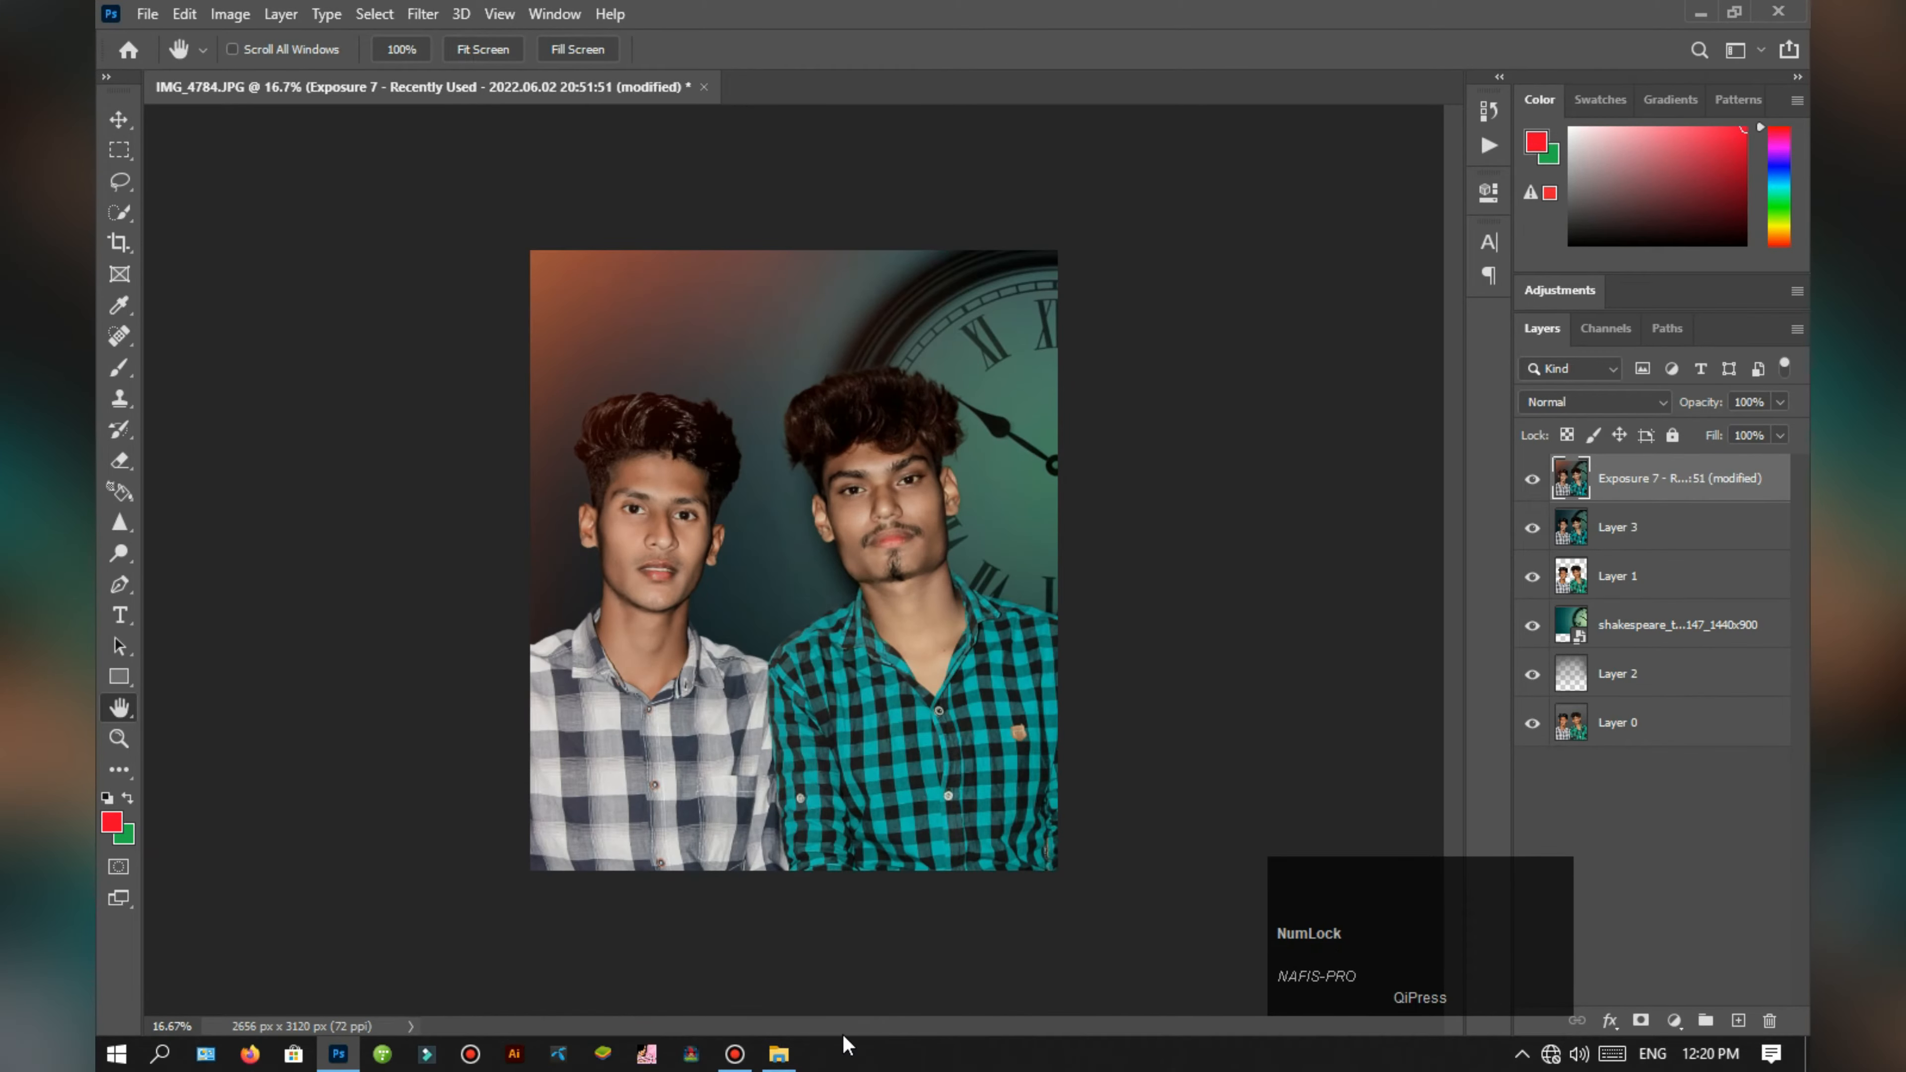
pyautogui.rightClick(1726, 479)
pyautogui.click(1509, 778)
pyautogui.click(1768, 480)
# Step: Switch to File Explorer and open the Png folder inside Editing Tools on the PHOTOS (E:) drive
pyautogui.click(780, 1056)
pyautogui.hotkey('alt', 'Left')
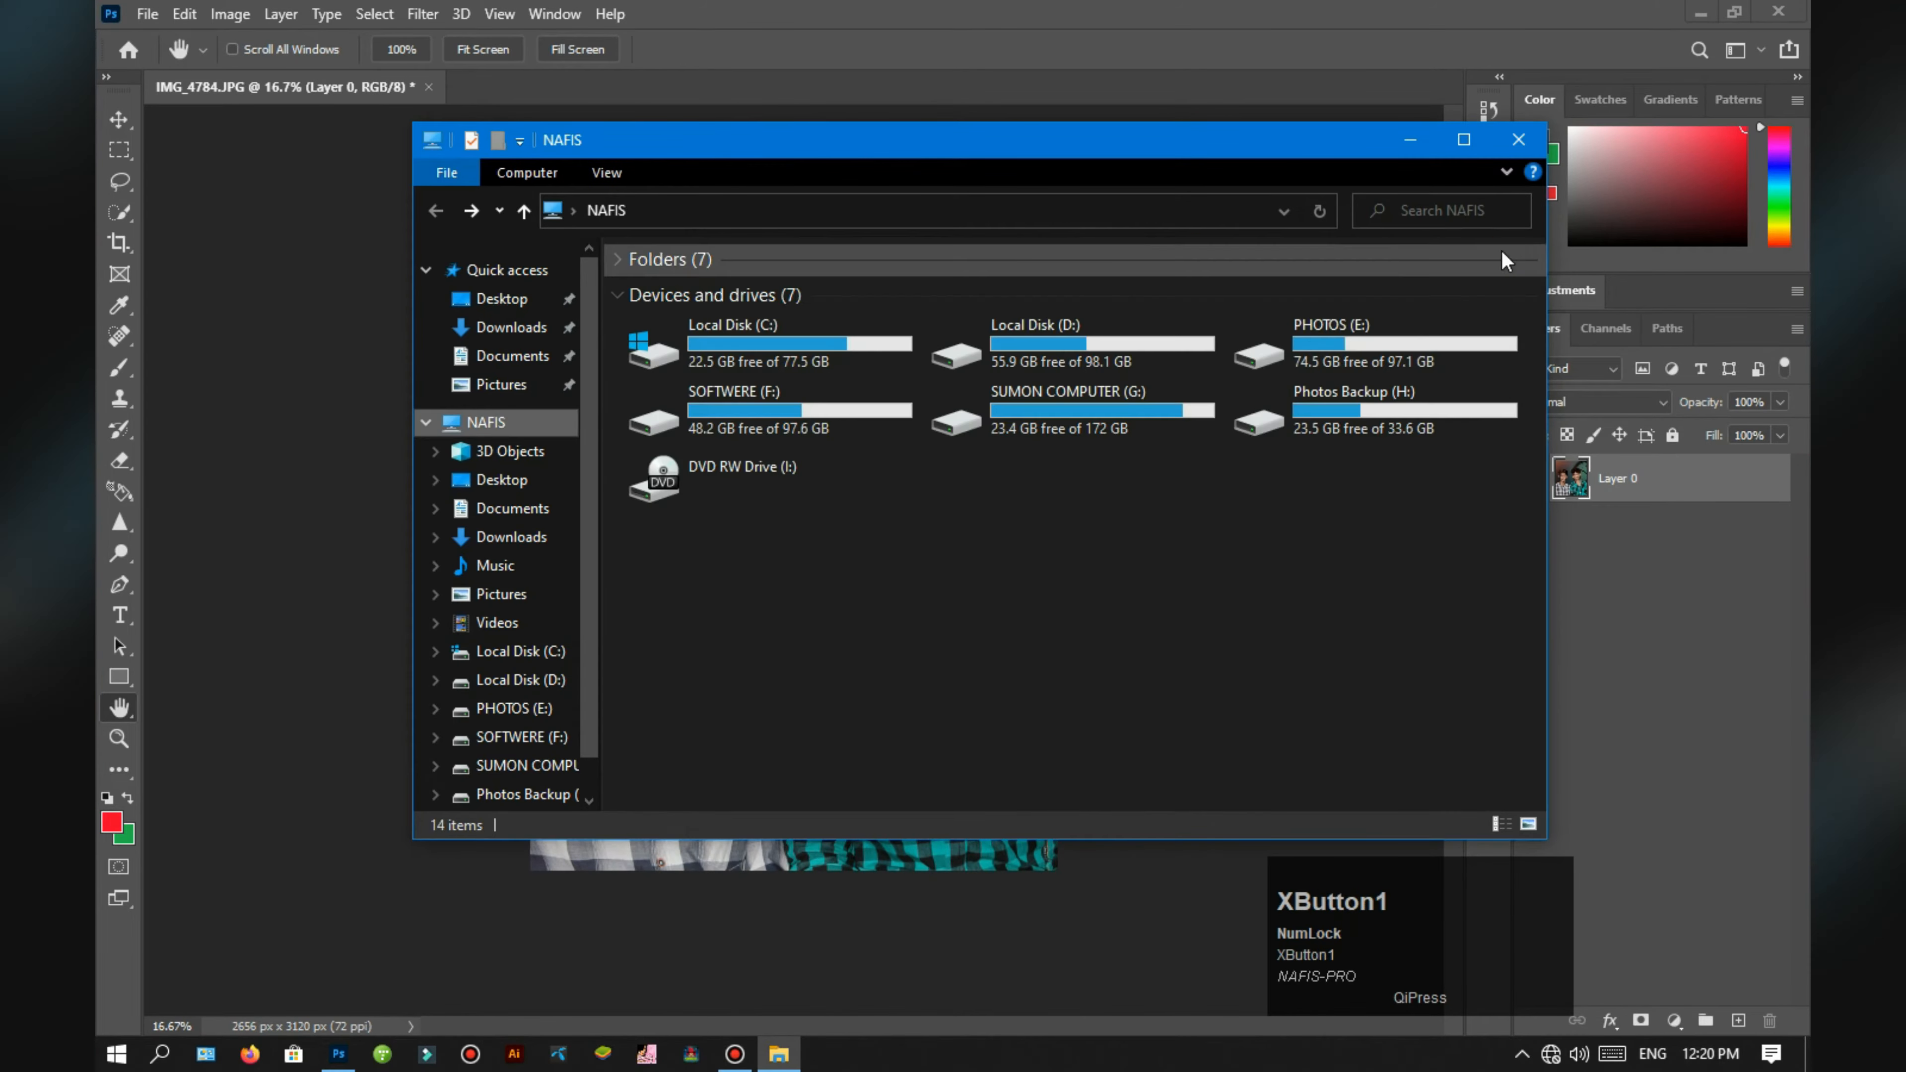
pyautogui.doubleClick(1350, 357)
pyautogui.doubleClick(1103, 360)
pyautogui.doubleClick(947, 315)
pyautogui.hotkey('alt', 'Left')
pyautogui.doubleClick(1343, 315)
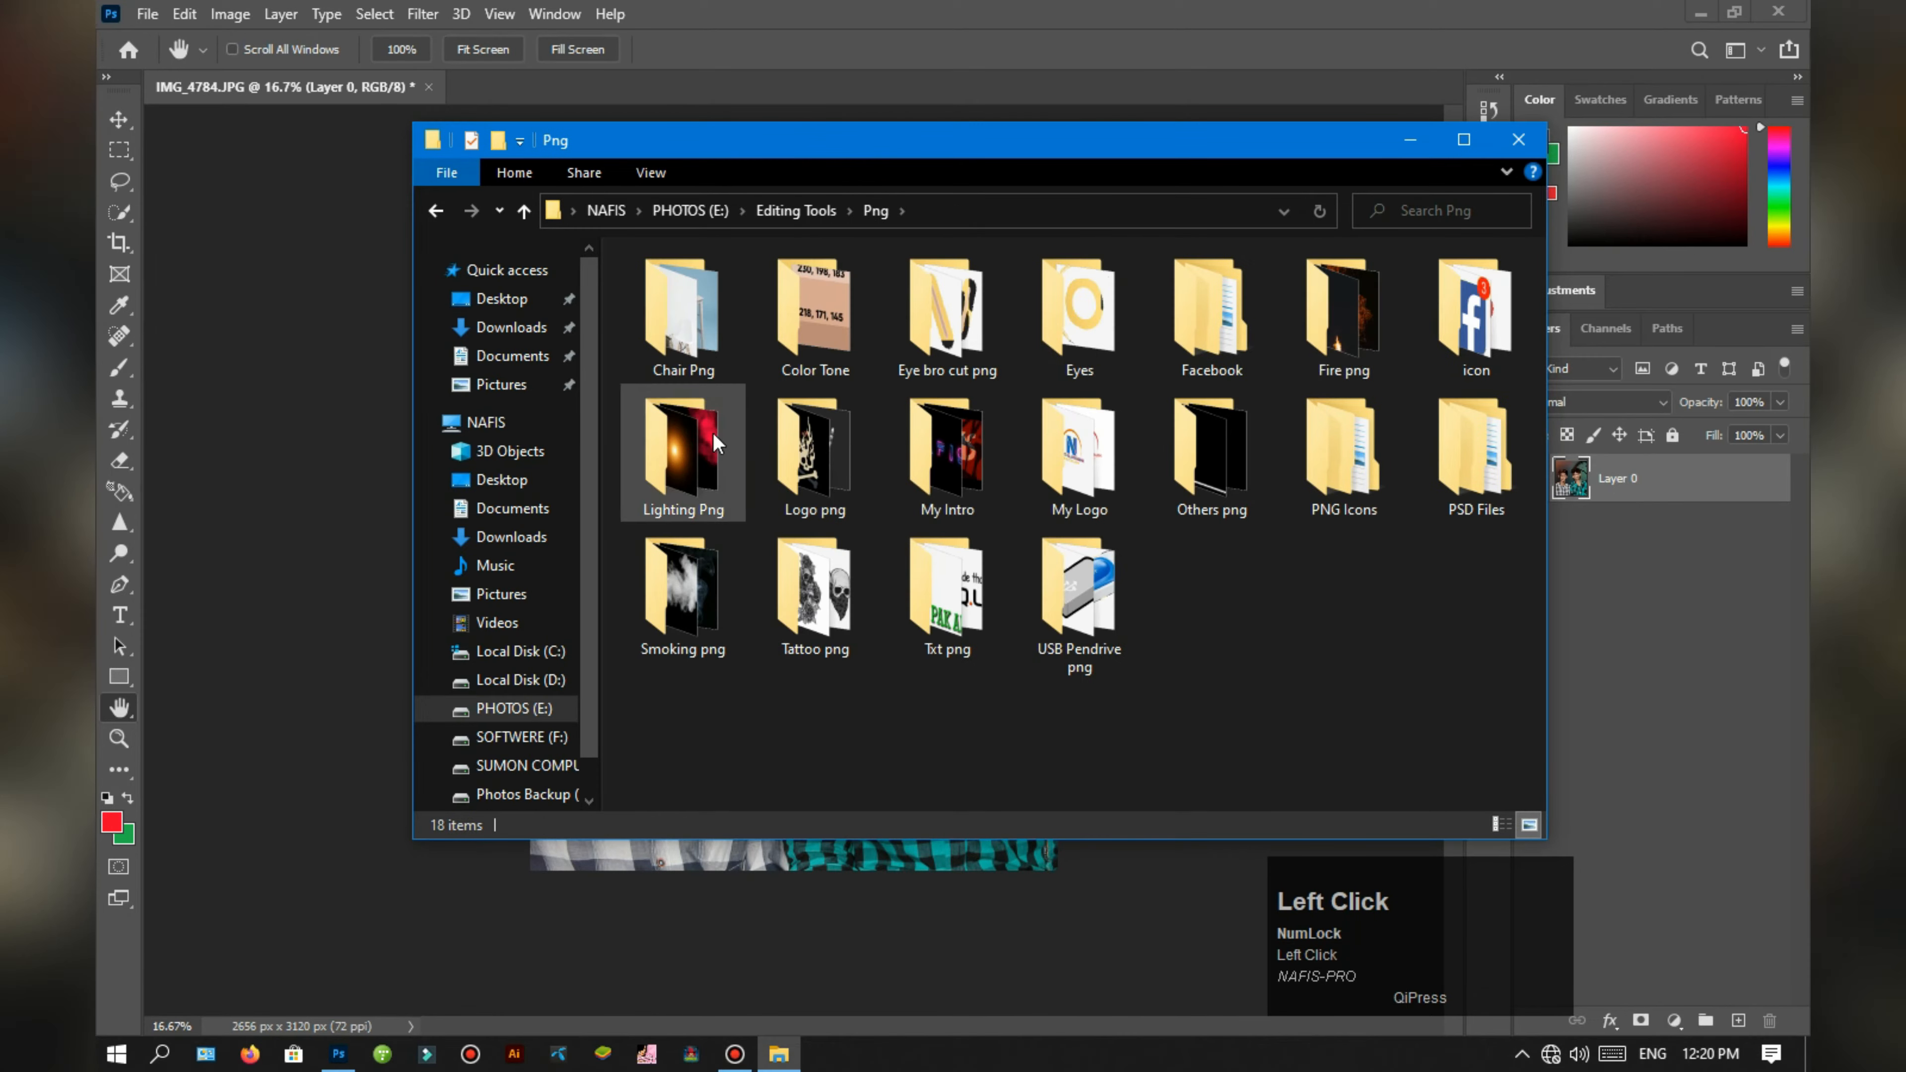
# Step: Look through the images in the Lighting Png folder and switch to the Fire png folder
pyautogui.doubleClick(713, 434)
pyautogui.moveTo(1031, 152); pyautogui.dragTo(1194, 508)
pyautogui.scroll(-5, 1311, 289)
pyautogui.moveTo(1165, 491); pyautogui.dragTo(1201, 153)
pyautogui.scroll(-3, 1194, 624)
pyautogui.hotkey('alt', 'Left')
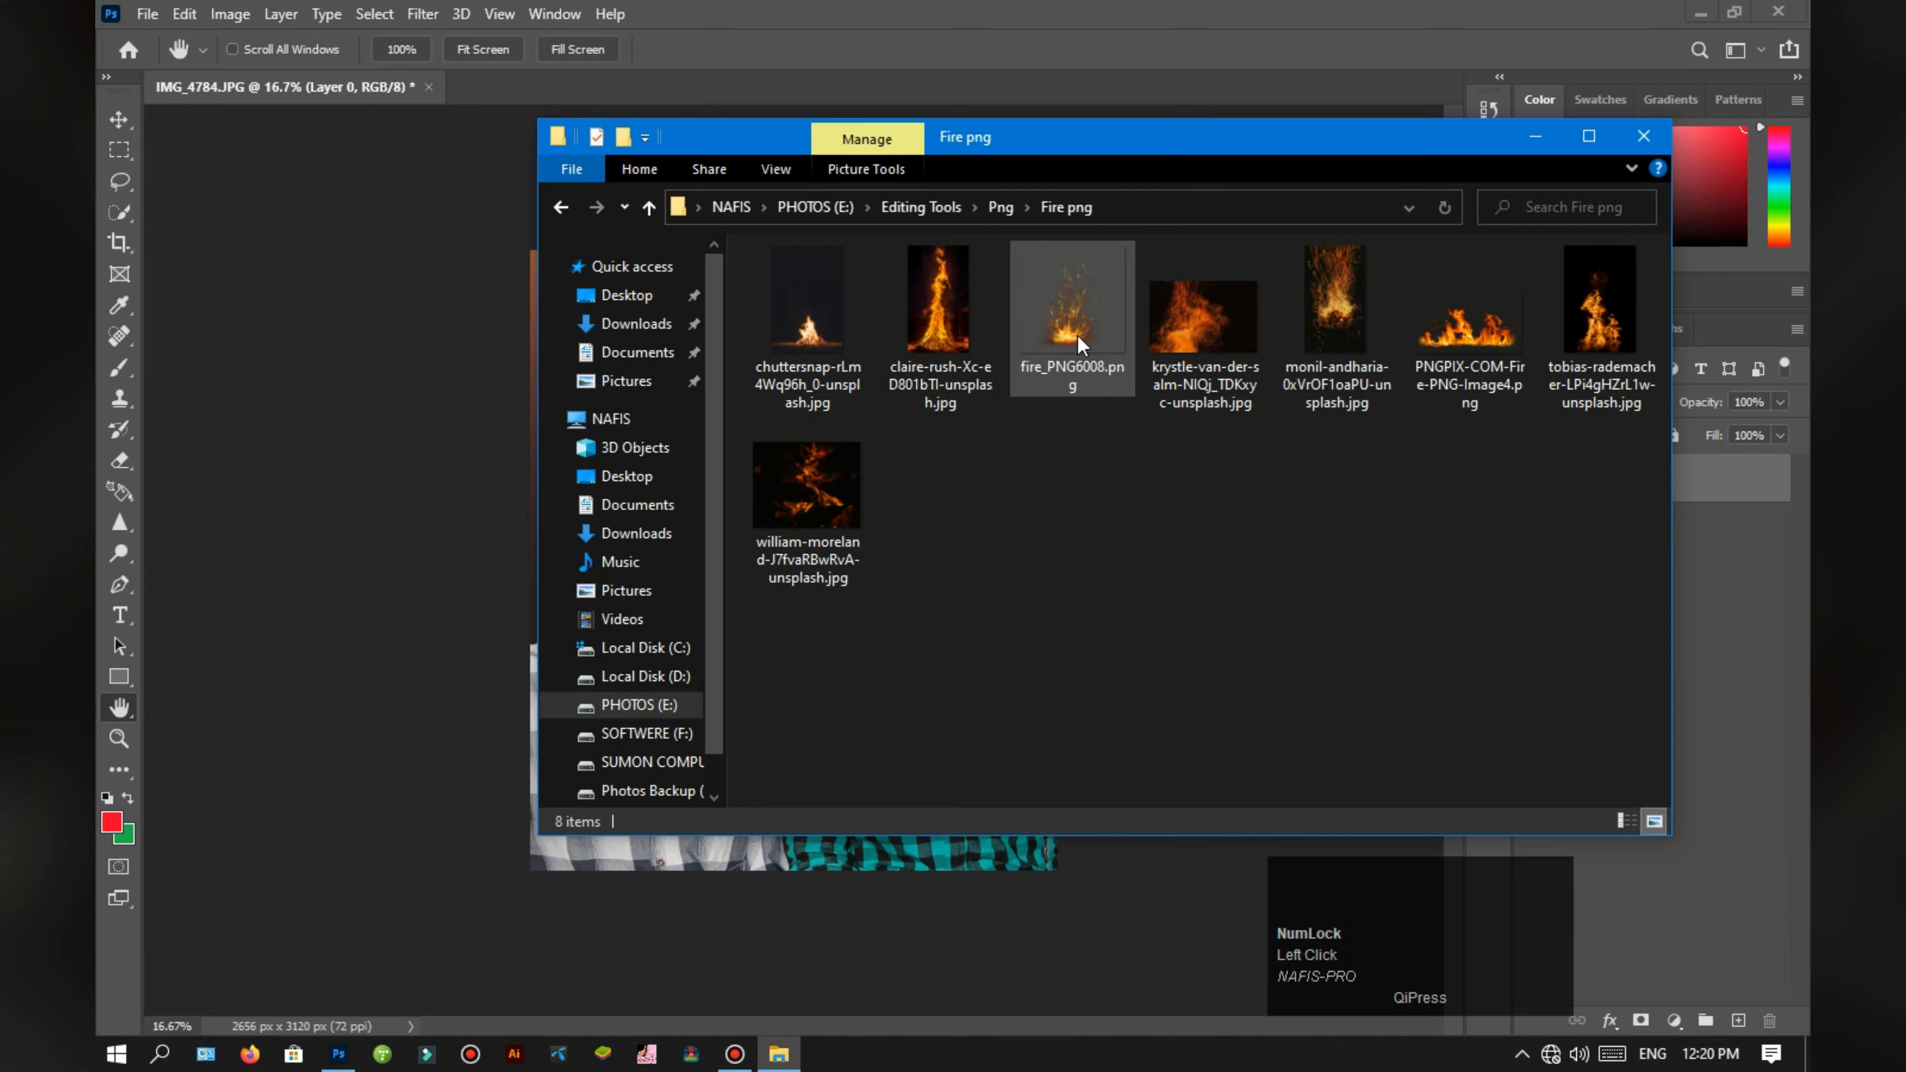
# Step: Place fire_PNG6008.png on the portrait, enlarge it and position it so its sparks spread across both men and the background
pyautogui.moveTo(1072, 341); pyautogui.dragTo(1002, 863)
pyautogui.moveTo(979, 745); pyautogui.dragTo(1159, 925)
pyautogui.moveTo(938, 717); pyautogui.dragTo(676, 748)
pyautogui.moveTo(945, 344); pyautogui.dragTo(1009, 419)
pyautogui.moveTo(677, 413); pyautogui.dragTo(757, 32)
pyautogui.moveTo(930, 454); pyautogui.dragTo(930, 668)
pyautogui.moveTo(950, 624); pyautogui.dragTo(1126, 665)
pyautogui.moveTo(1082, 246); pyautogui.dragTo(1046, 222)
pyautogui.moveTo(847, 275); pyautogui.dragTo(900, 125)
pyautogui.moveTo(890, 442); pyautogui.dragTo(894, 463)
pyautogui.click(1627, 678)
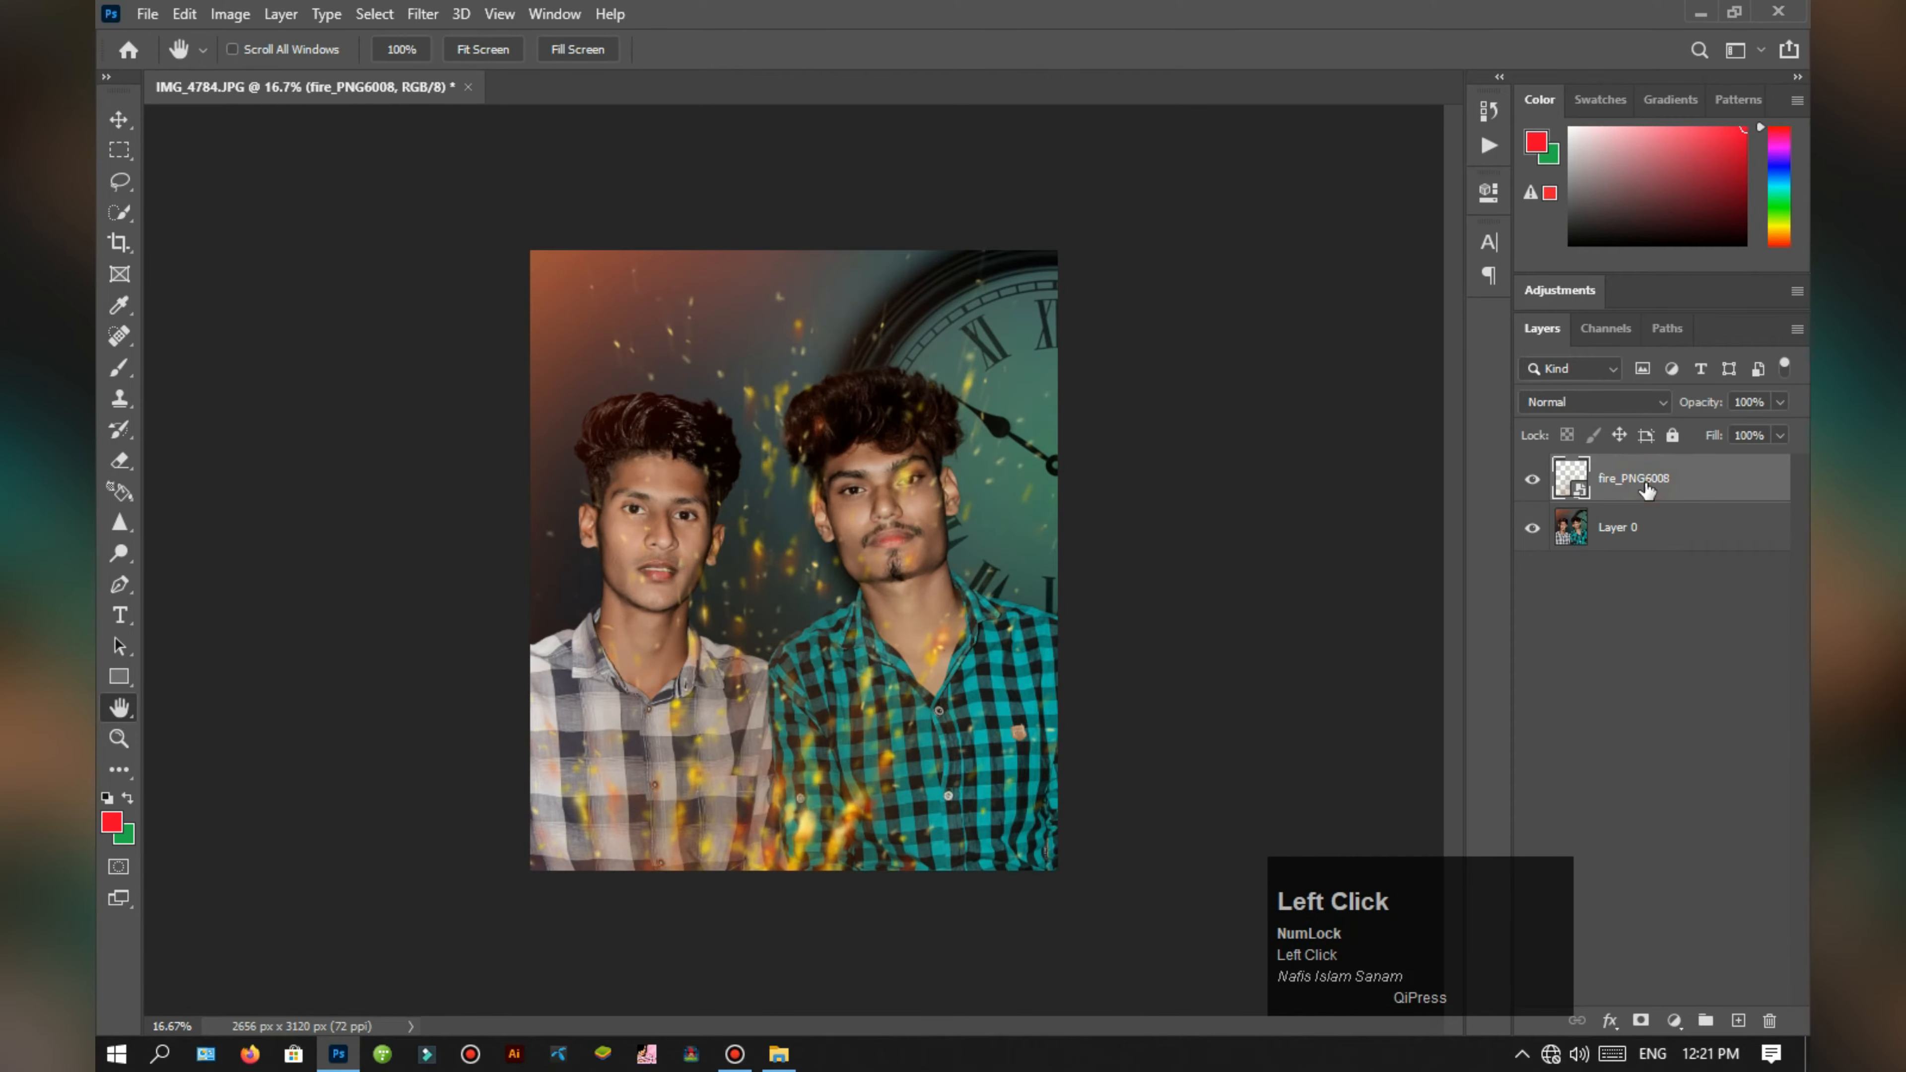
# Step: Set the fire layer's blend mode to Lighter Color and erase its sparks over both men's faces, necks and shirts
pyautogui.click(1592, 401)
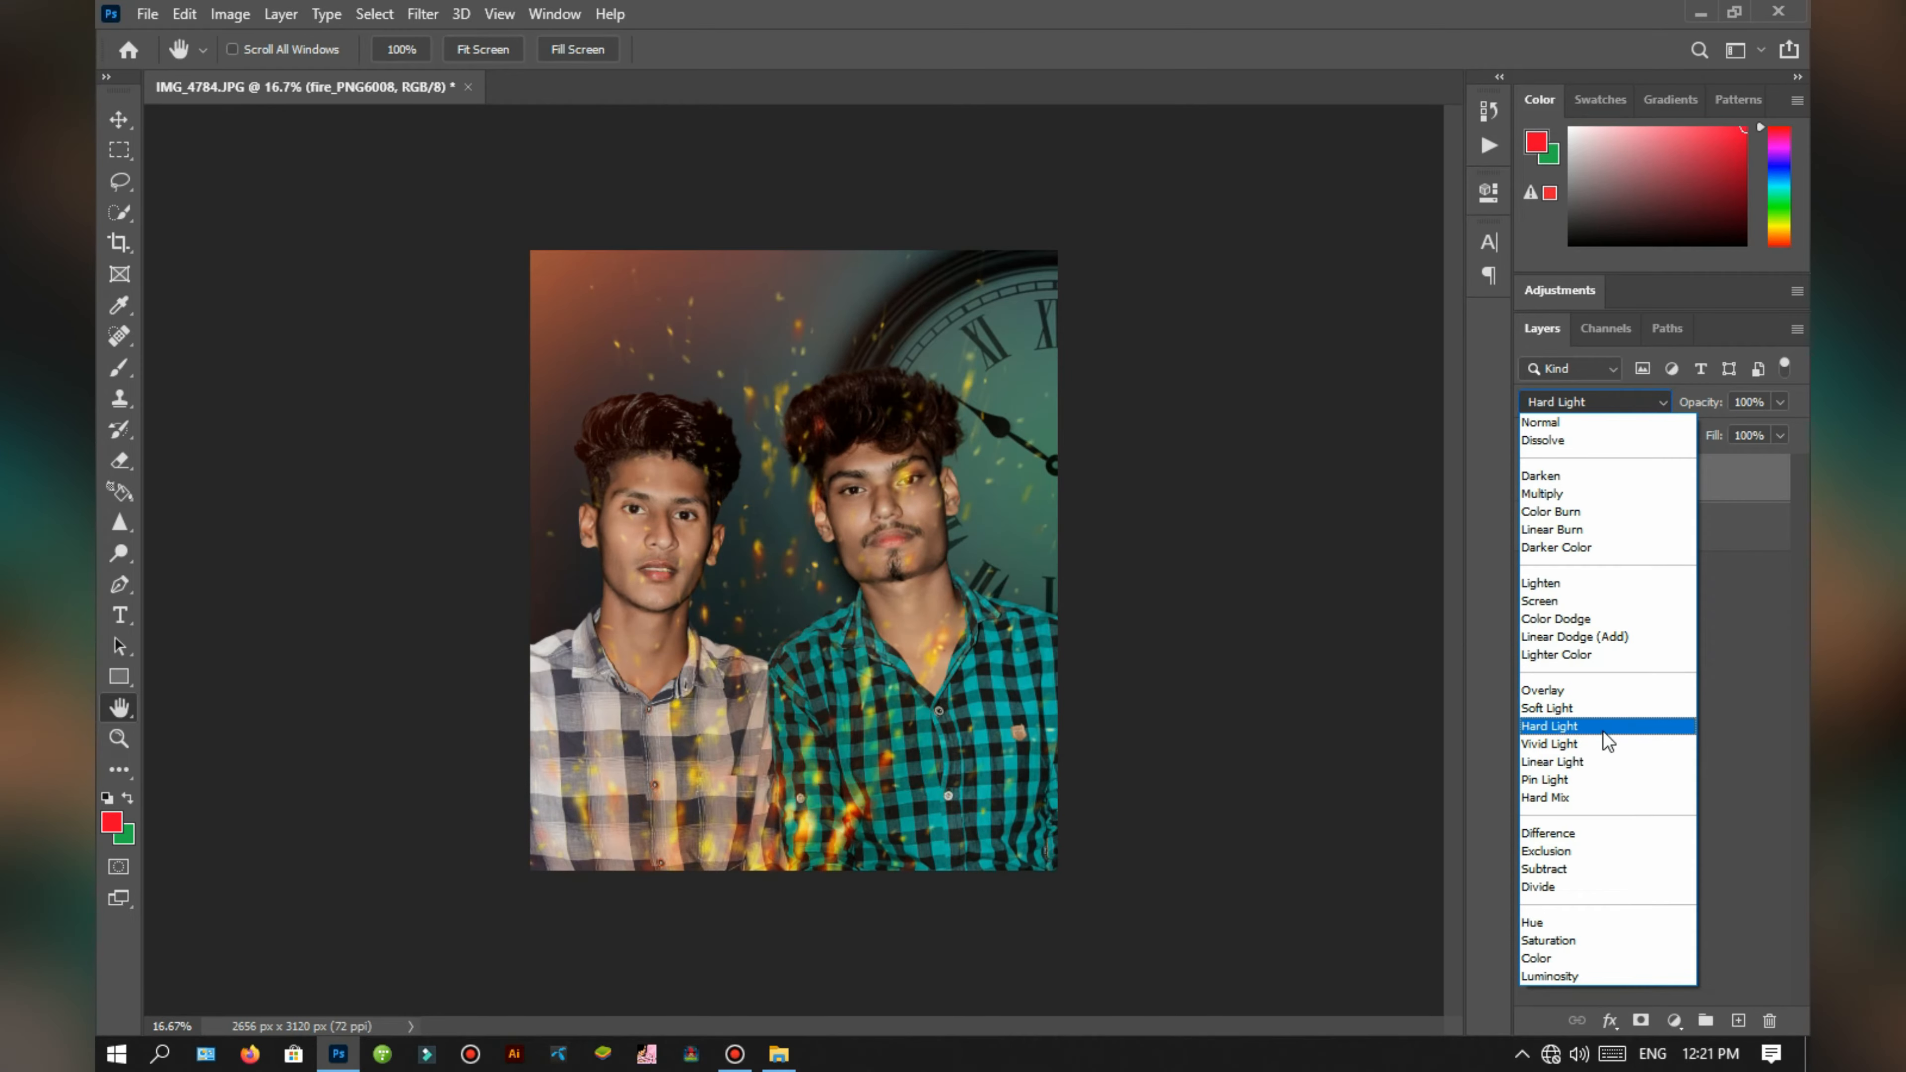
pyautogui.click(1600, 654)
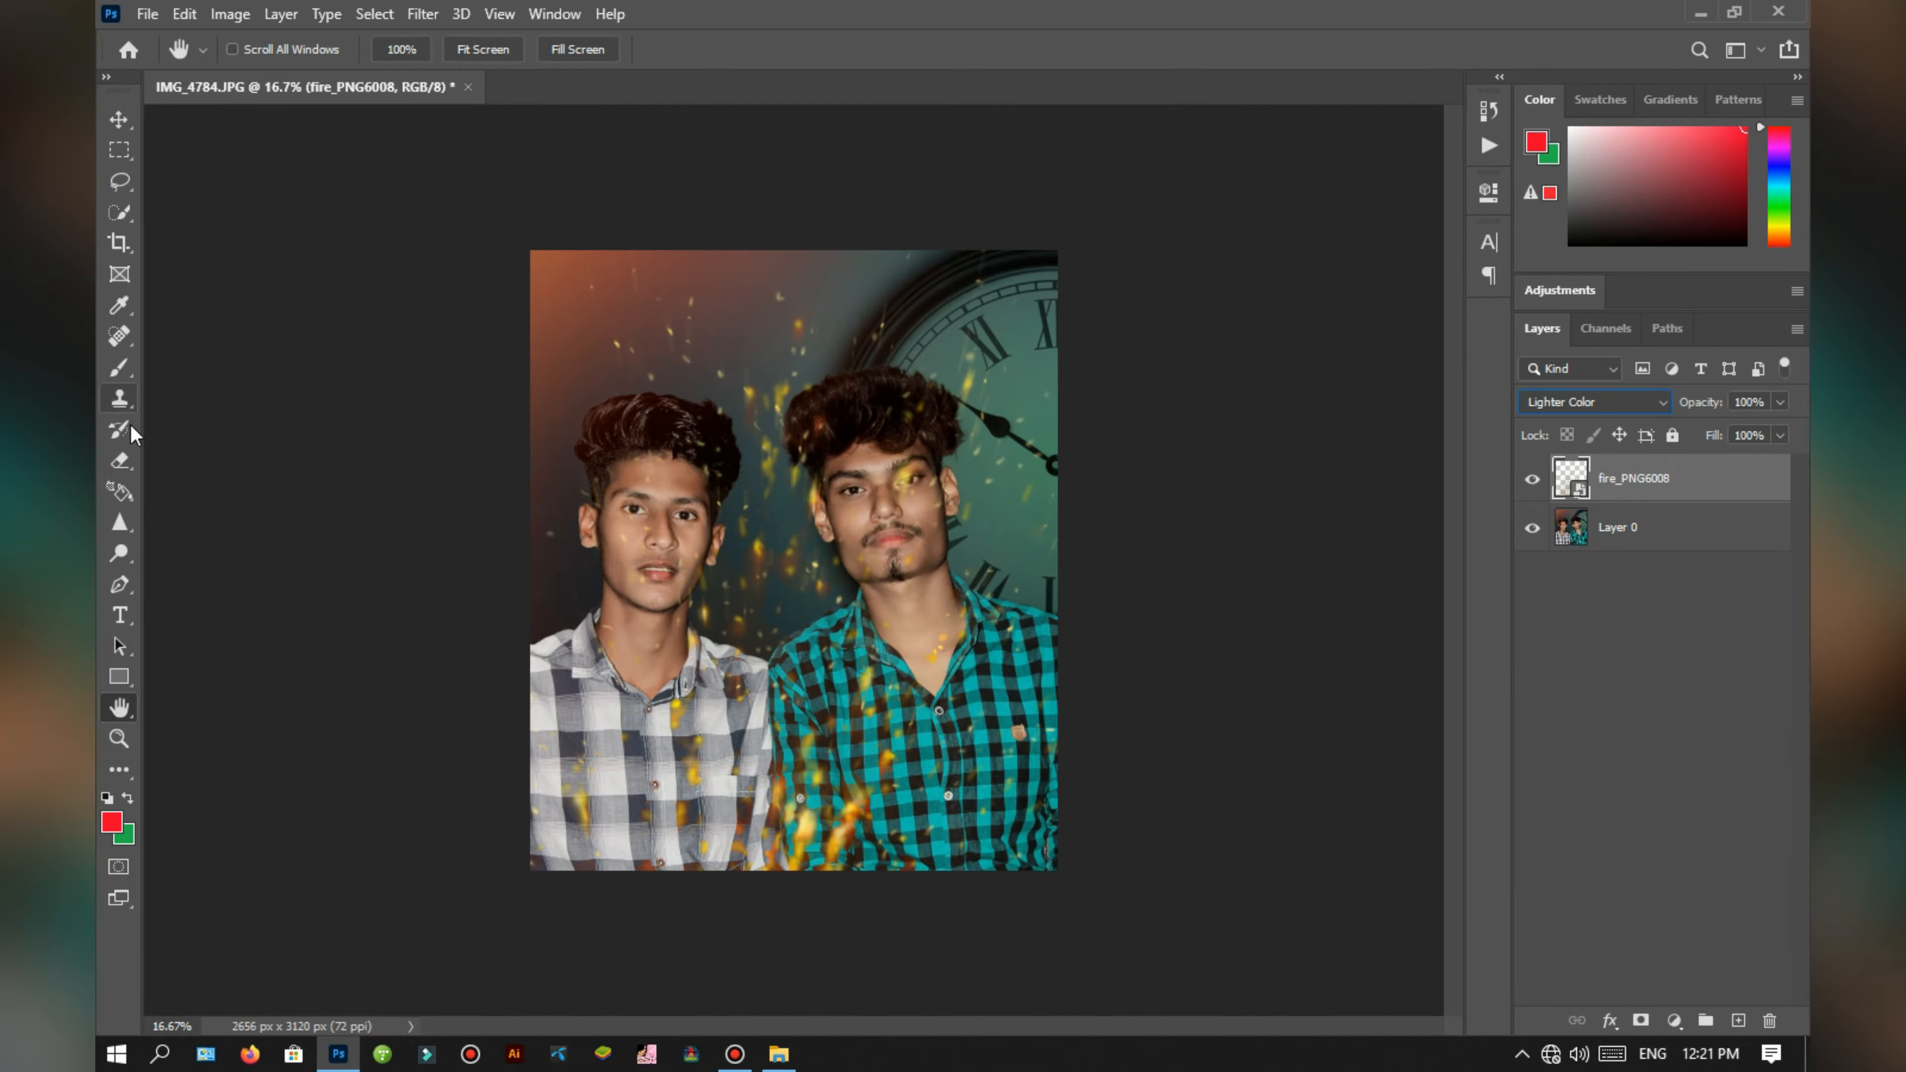
pyautogui.click(120, 460)
pyautogui.scroll(2, 893, 513)
pyautogui.moveTo(1020, 451); pyautogui.dragTo(1029, 445)
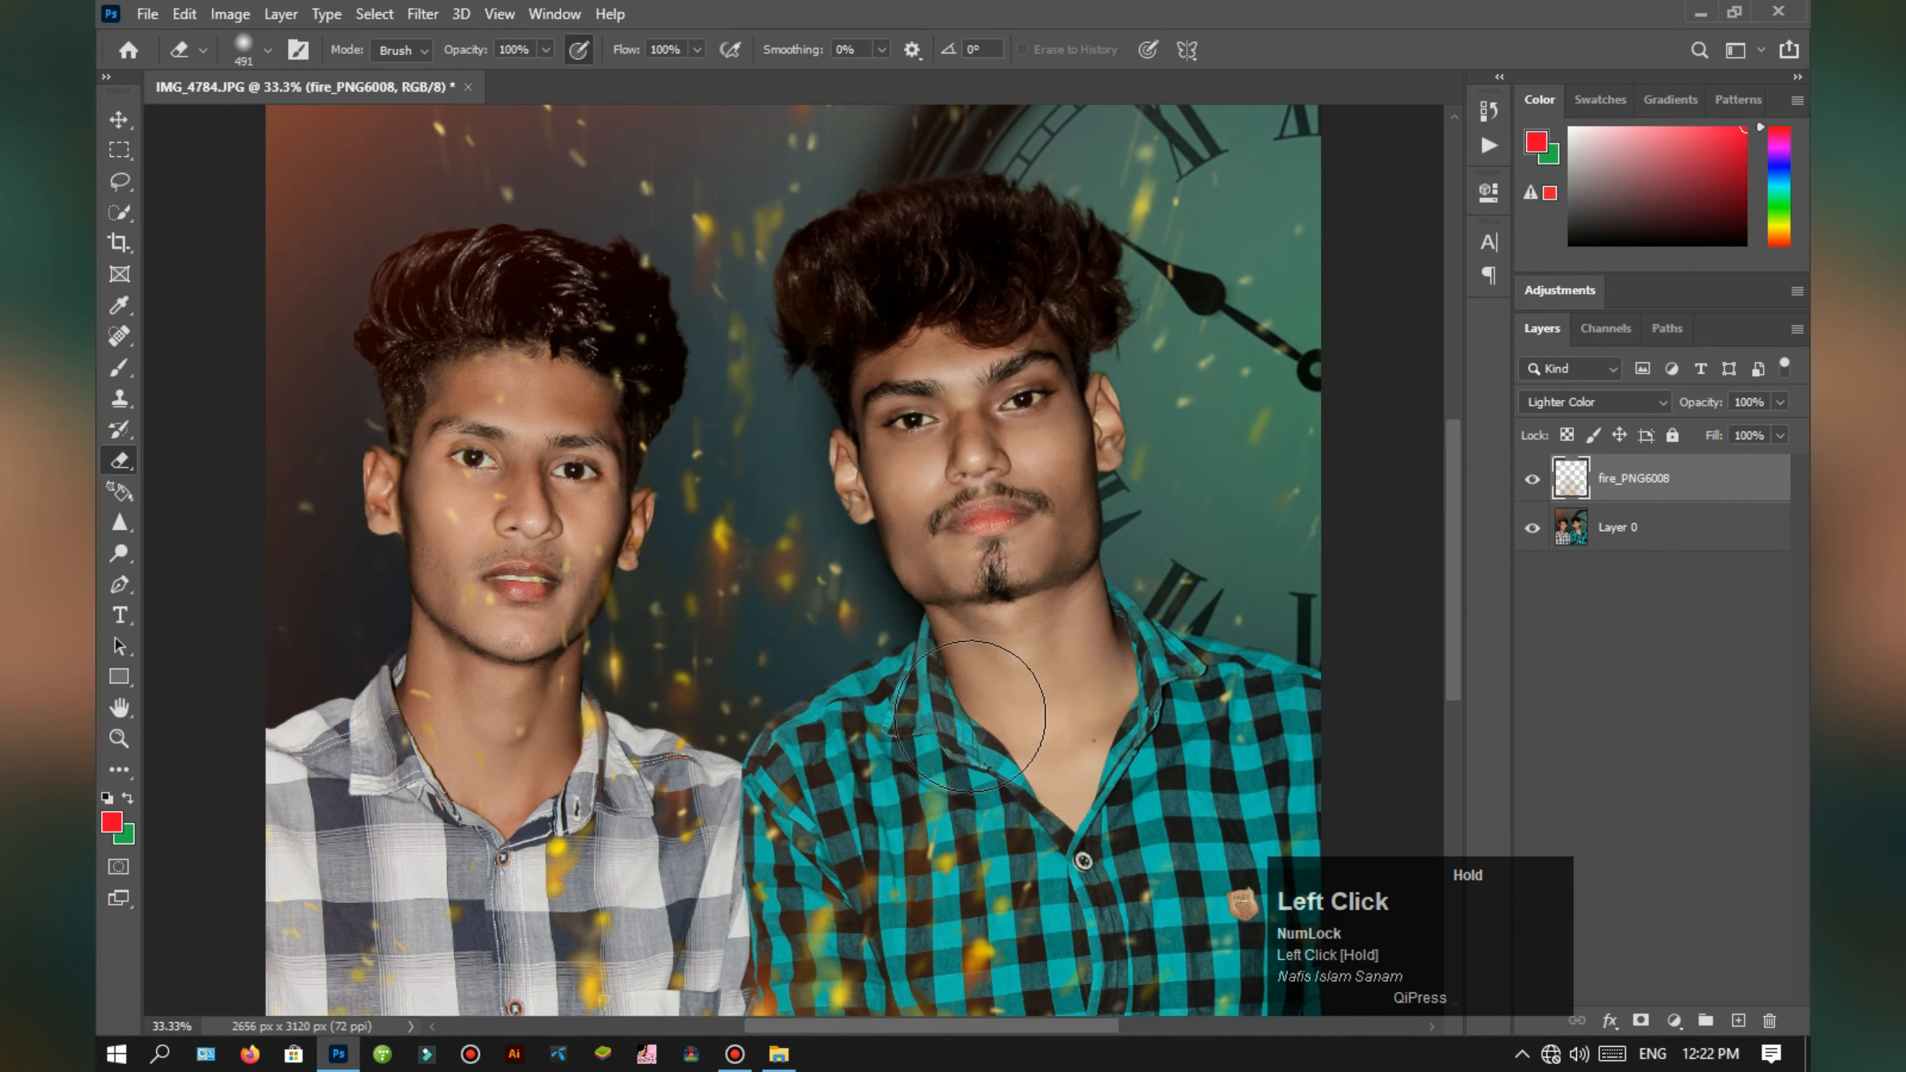
pyautogui.moveTo(687, 764); pyautogui.dragTo(952, 747)
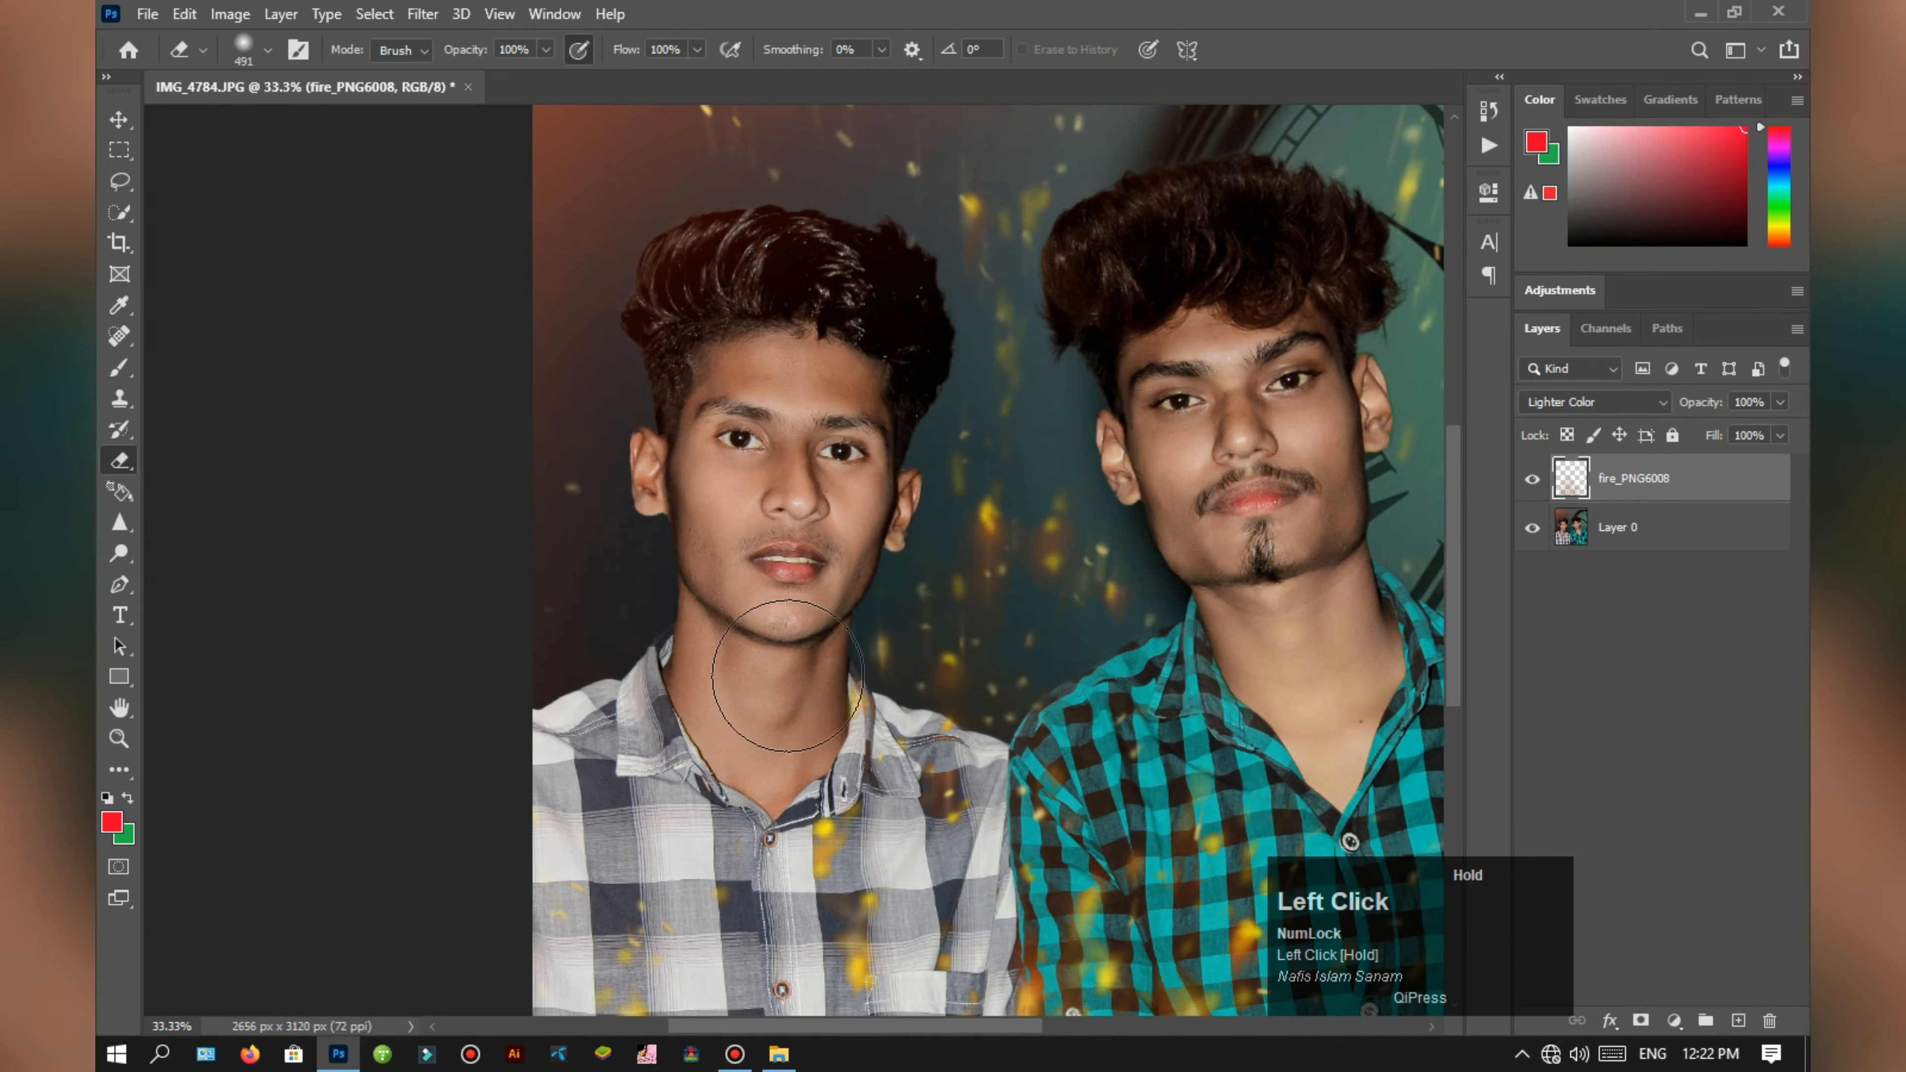
pyautogui.scroll(-2, 861, 314)
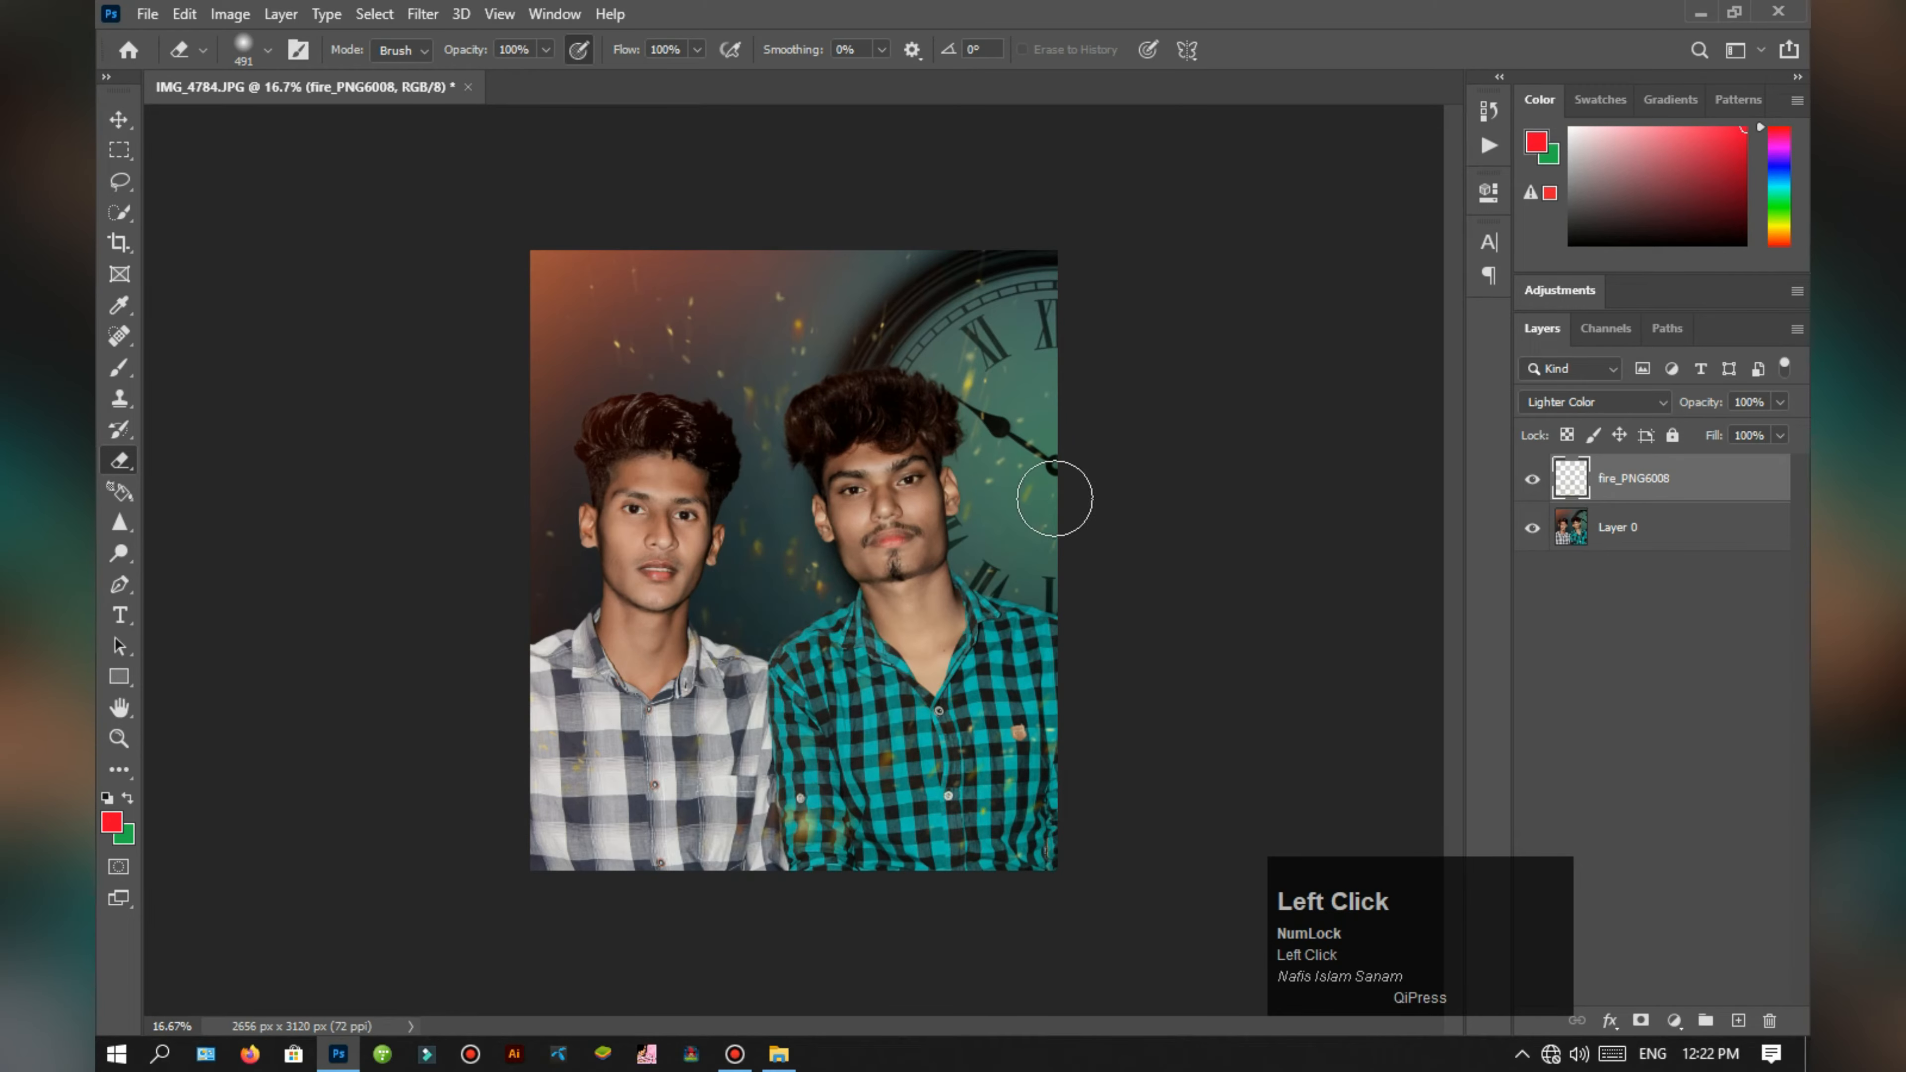
pyautogui.scroll(1, 695, 806)
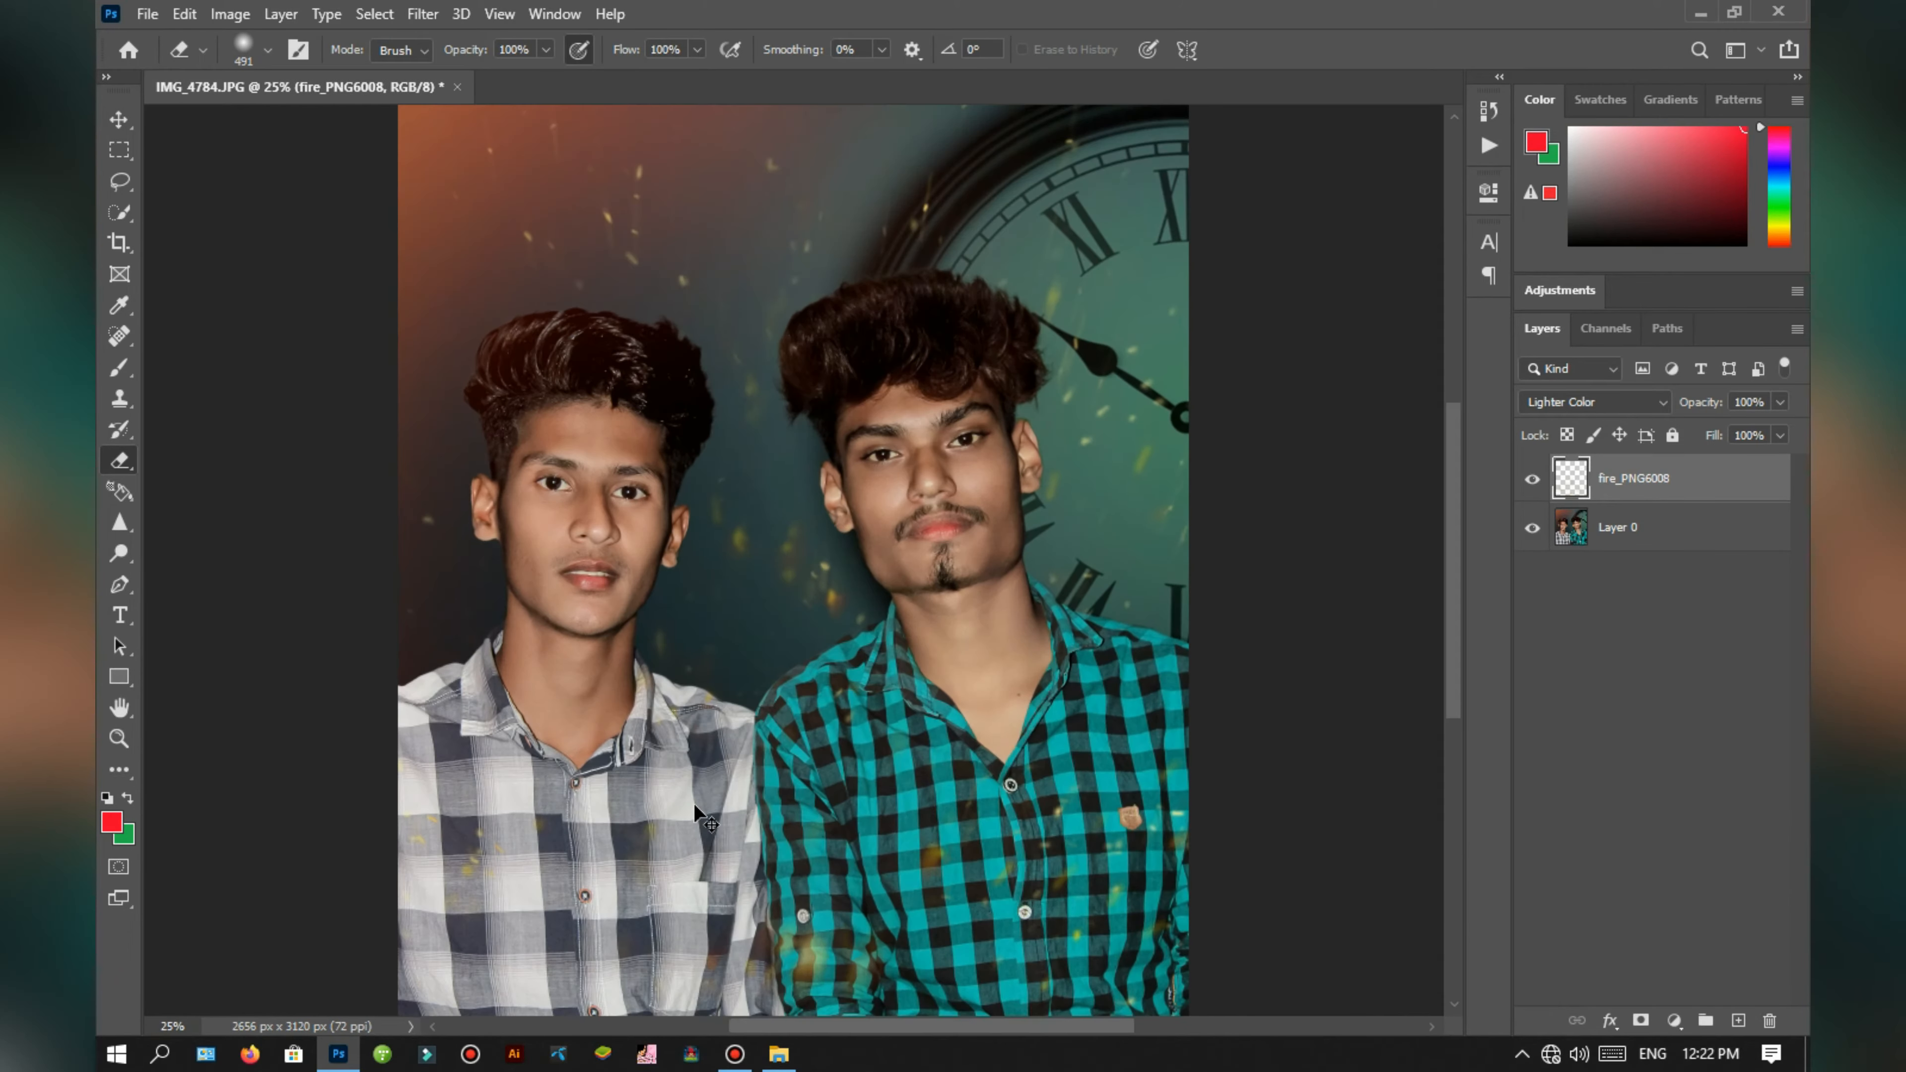
pyautogui.scroll(-1, 695, 805)
pyautogui.click(896, 901)
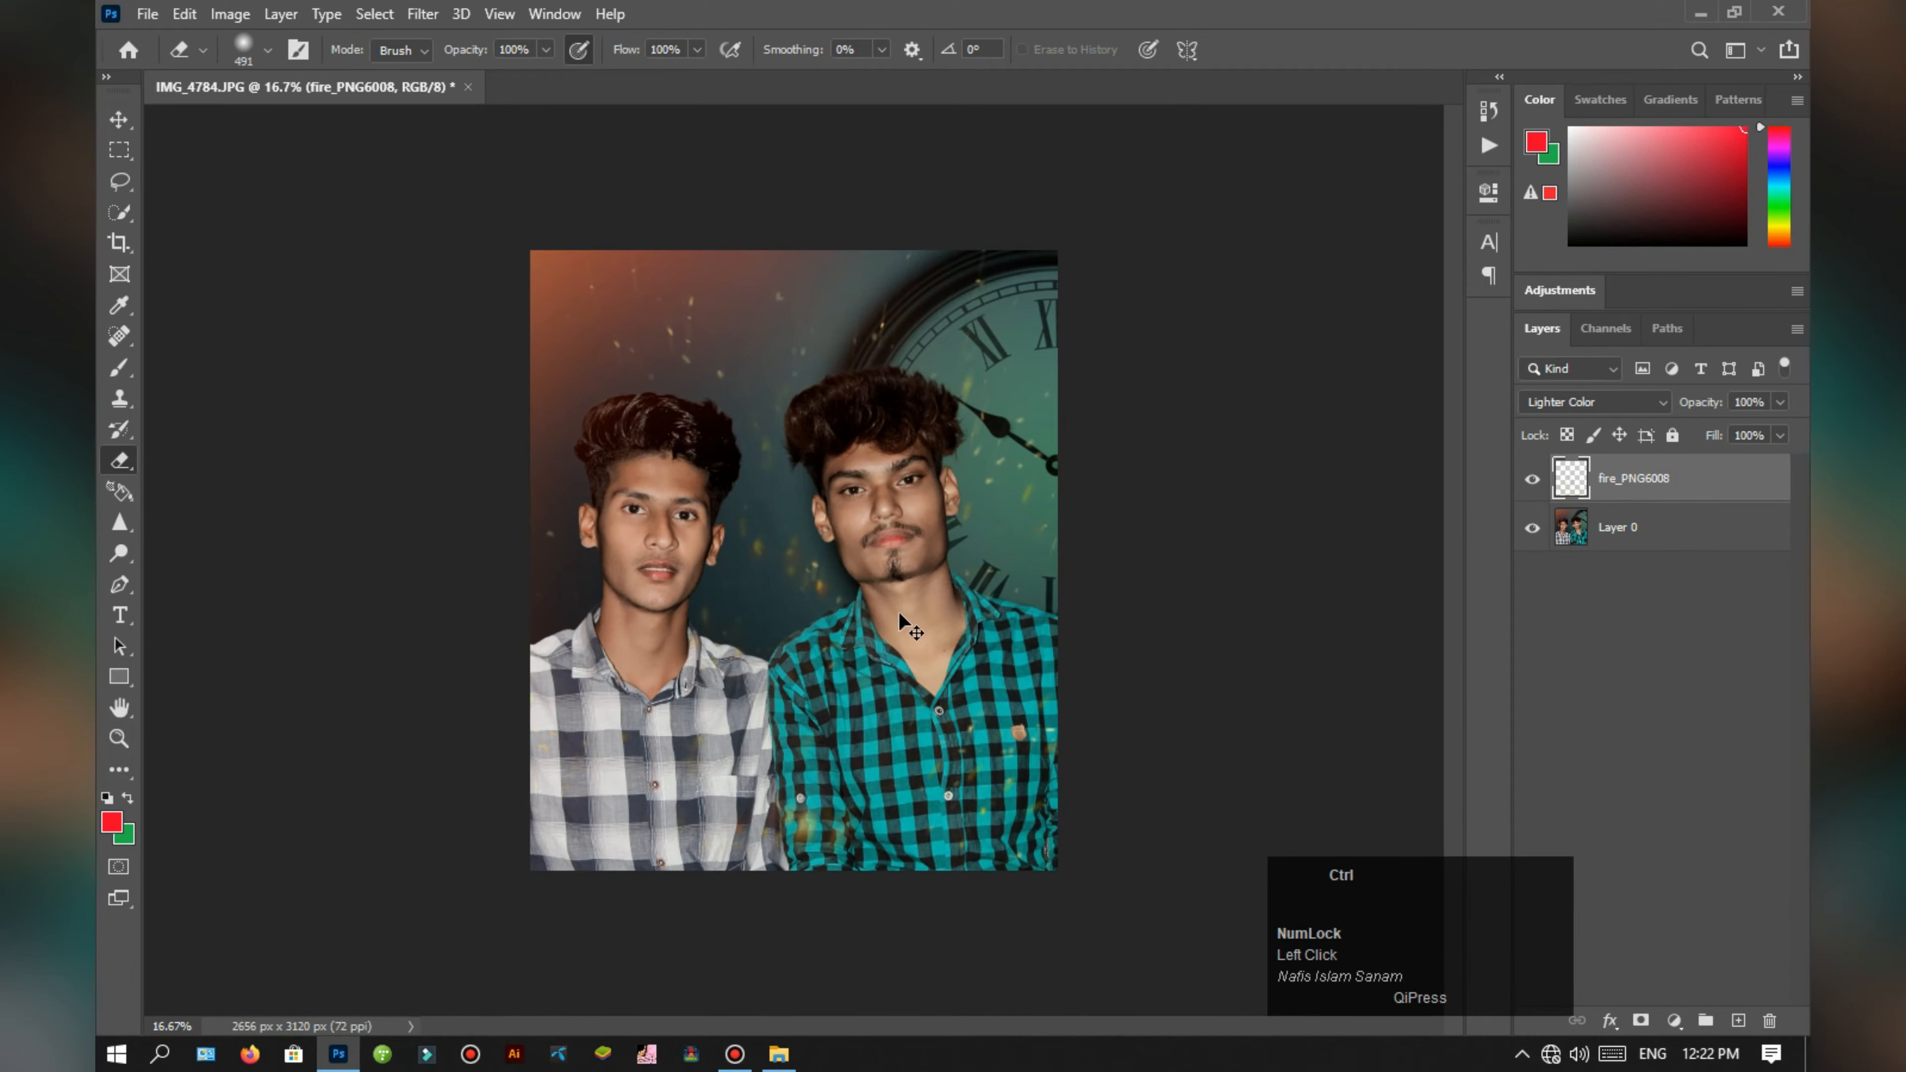
# Step: Try placing the purple glow kings production (32) from the Lighting Png folder over the portrait, enlarged to 631.62%
pyautogui.click(778, 1054)
pyautogui.hotkey('alt', 'Left')
pyautogui.doubleClick(808, 443)
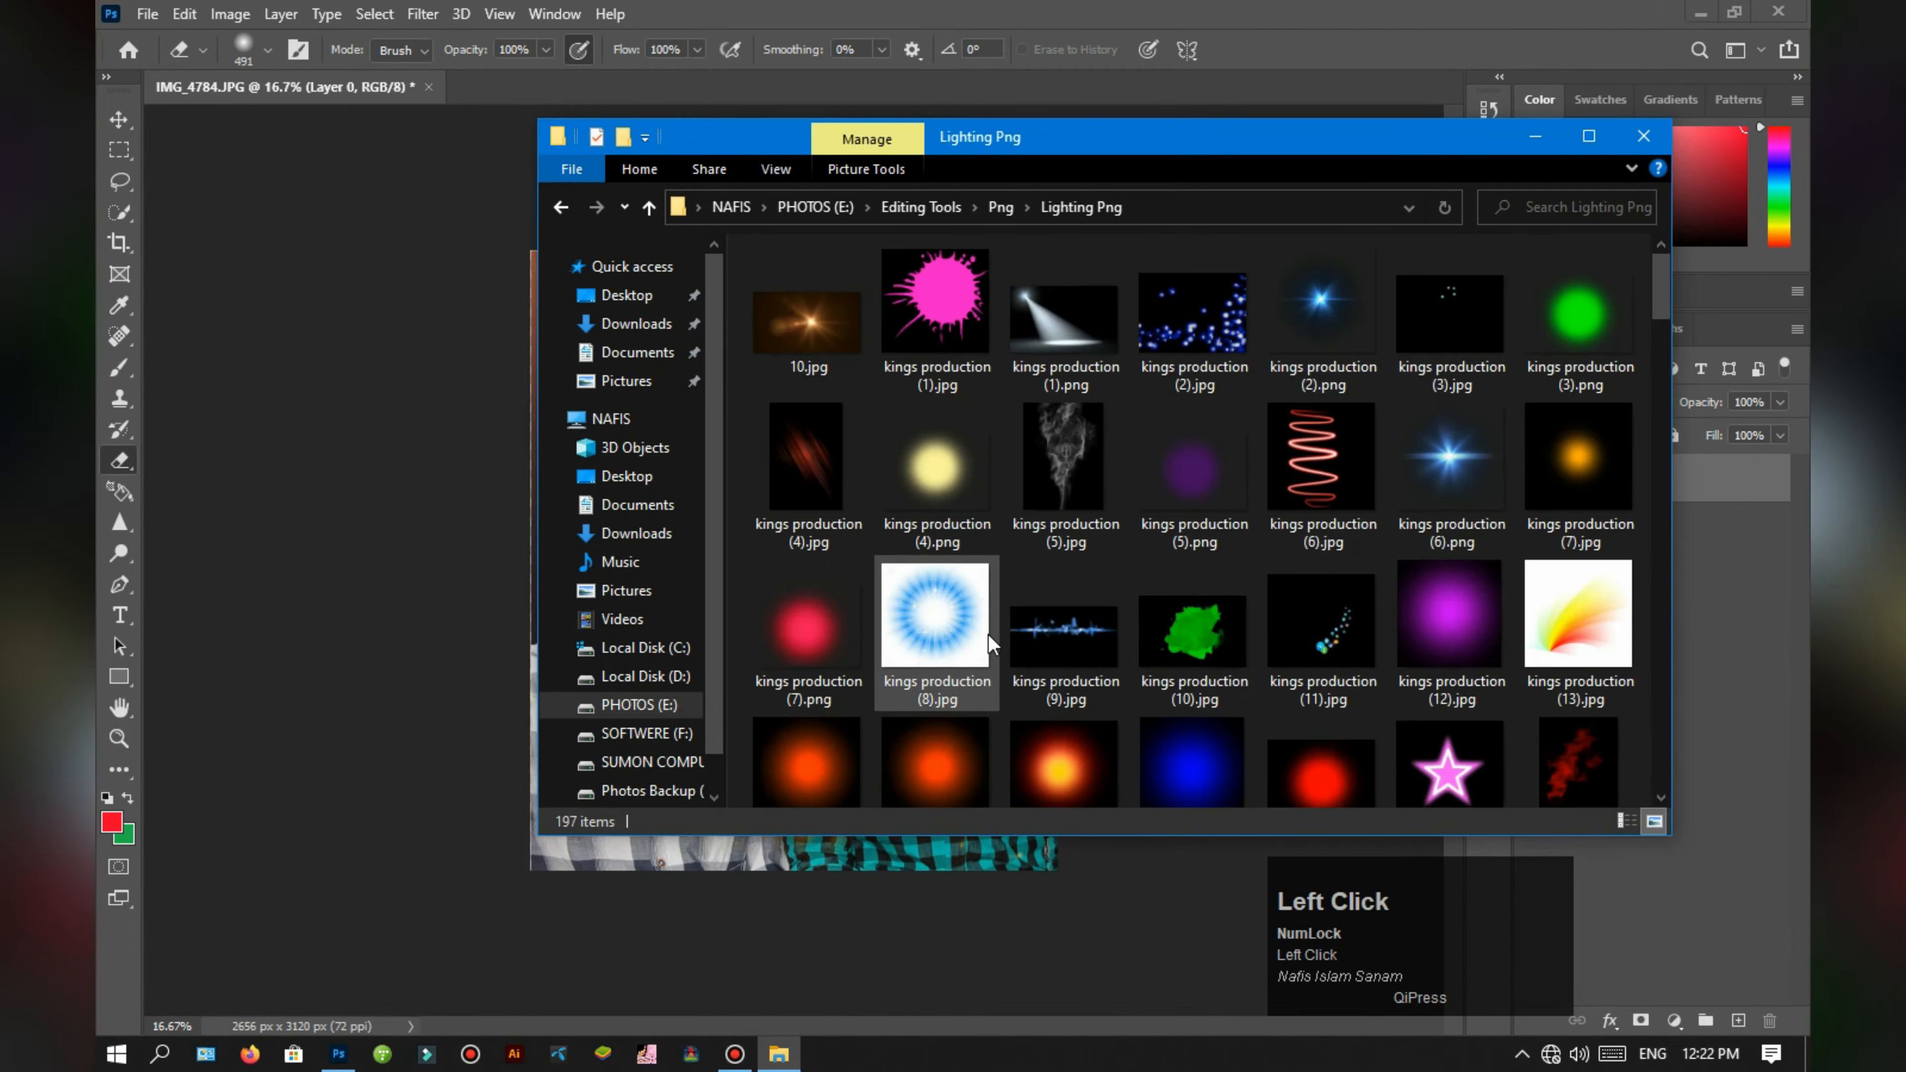
pyautogui.scroll(-4, 1230, 655)
pyautogui.moveTo(795, 887); pyautogui.dragTo(796, 887)
pyautogui.moveTo(824, 593); pyautogui.dragTo(735, 413)
pyautogui.moveTo(783, 469); pyautogui.dragTo(985, 679)
pyautogui.moveTo(855, 392)
pyautogui.mouseDown()
pyautogui.moveTo(872, 651)
pyautogui.moveTo(837, 392)
pyautogui.mouseUp()
# Step: Try the purple glow in Lighten mode over the clock's upper corner, and undo its placement
pyautogui.click(1594, 402)
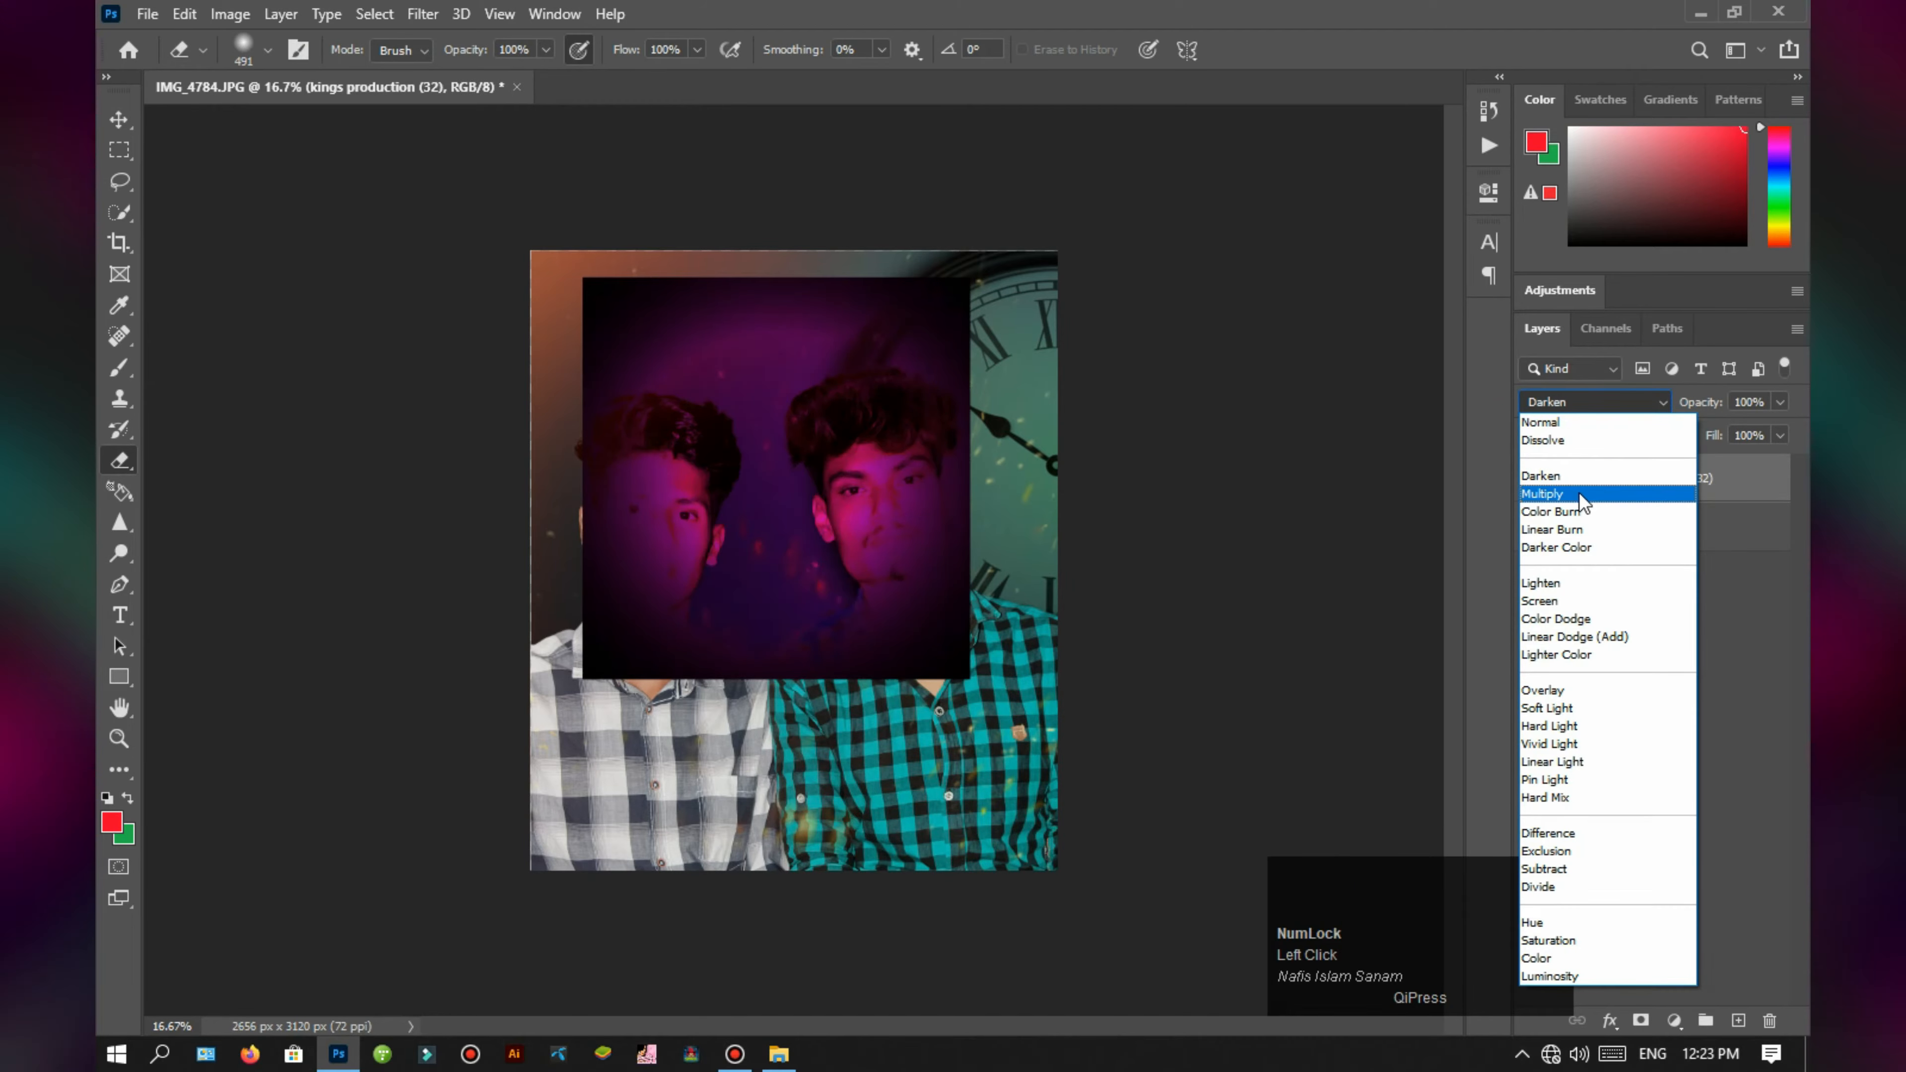
pyautogui.click(1583, 590)
pyautogui.hotkey('ctrl', 't')
pyautogui.moveTo(893, 451); pyautogui.dragTo(1174, 272)
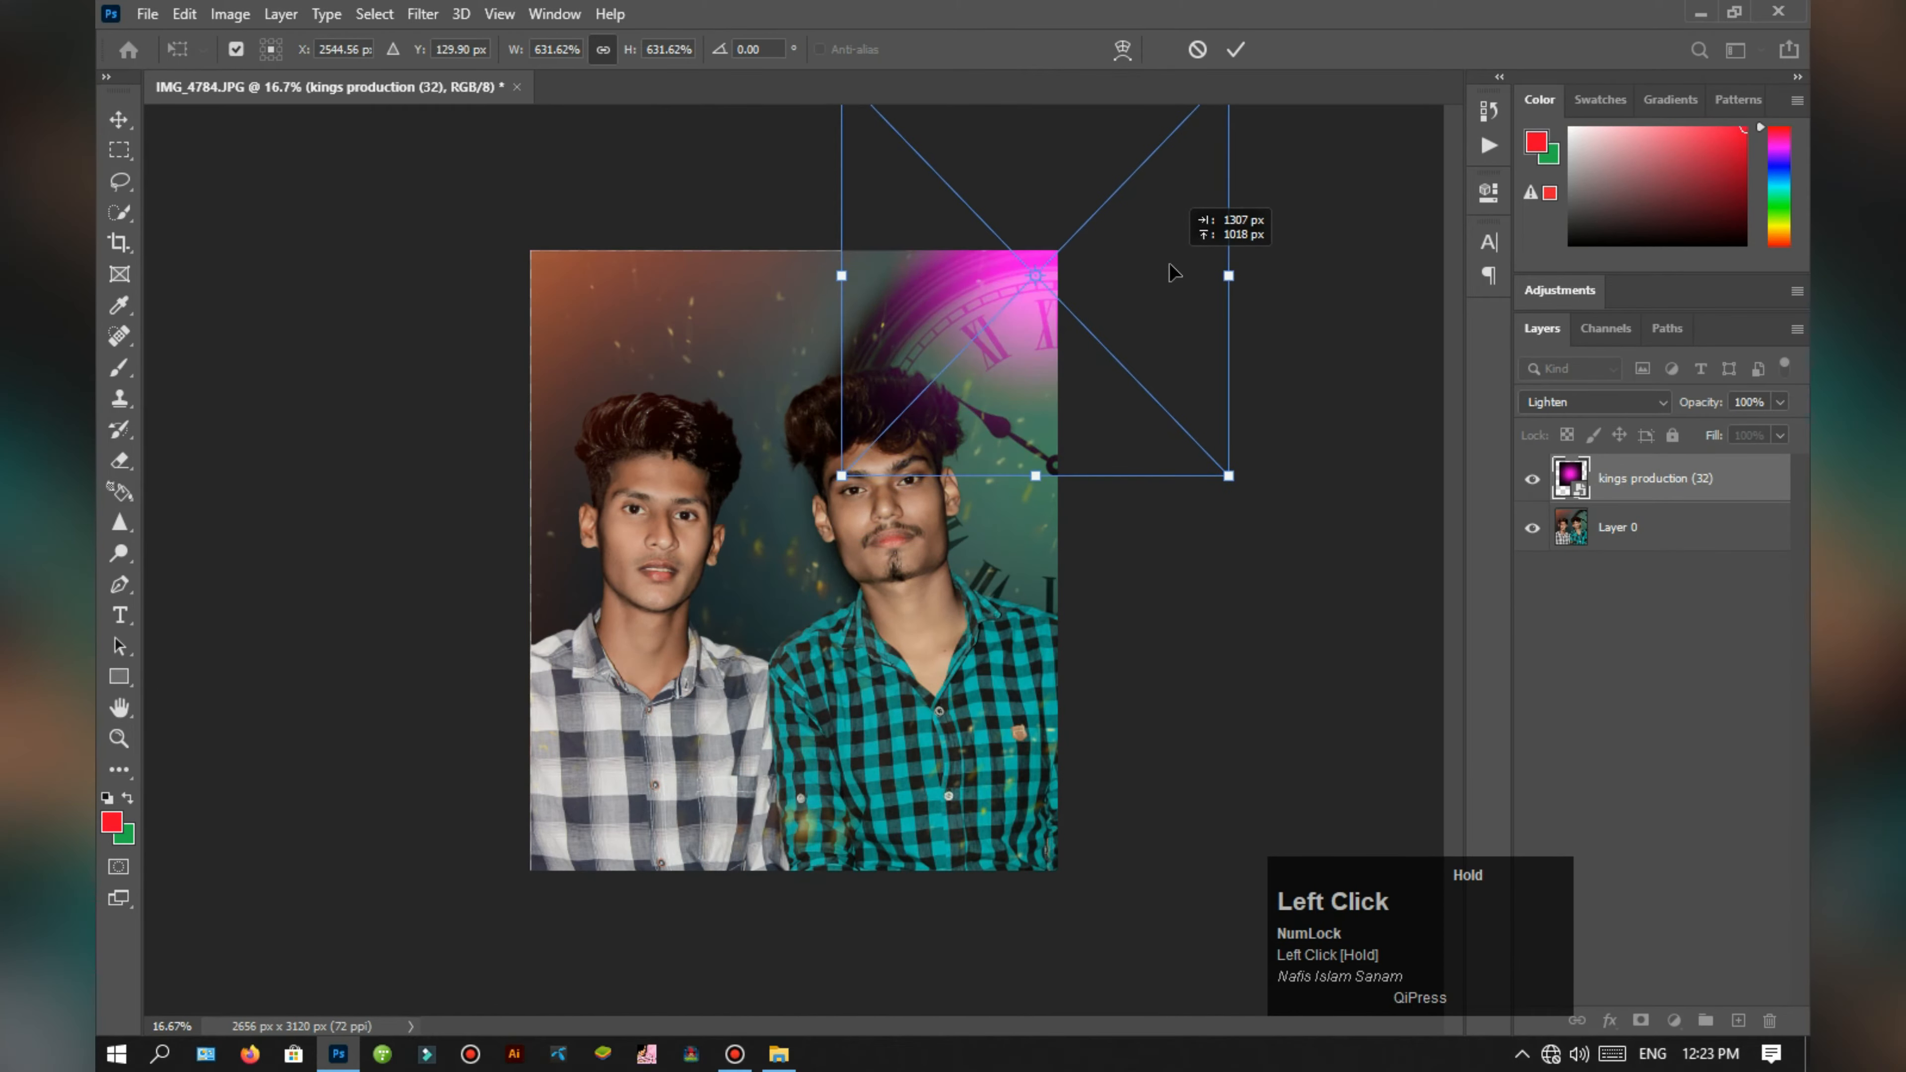
pyautogui.moveTo(995, 478)
pyautogui.mouseDown()
pyautogui.moveTo(998, 736)
pyautogui.moveTo(1073, 435)
pyautogui.moveTo(1043, 480)
pyautogui.moveTo(1029, 620)
pyautogui.moveTo(1096, 934)
pyautogui.moveTo(623, 938)
pyautogui.moveTo(724, 998)
pyautogui.moveTo(750, 244)
pyautogui.moveTo(908, 281)
pyautogui.mouseUp()
pyautogui.click(1731, 715)
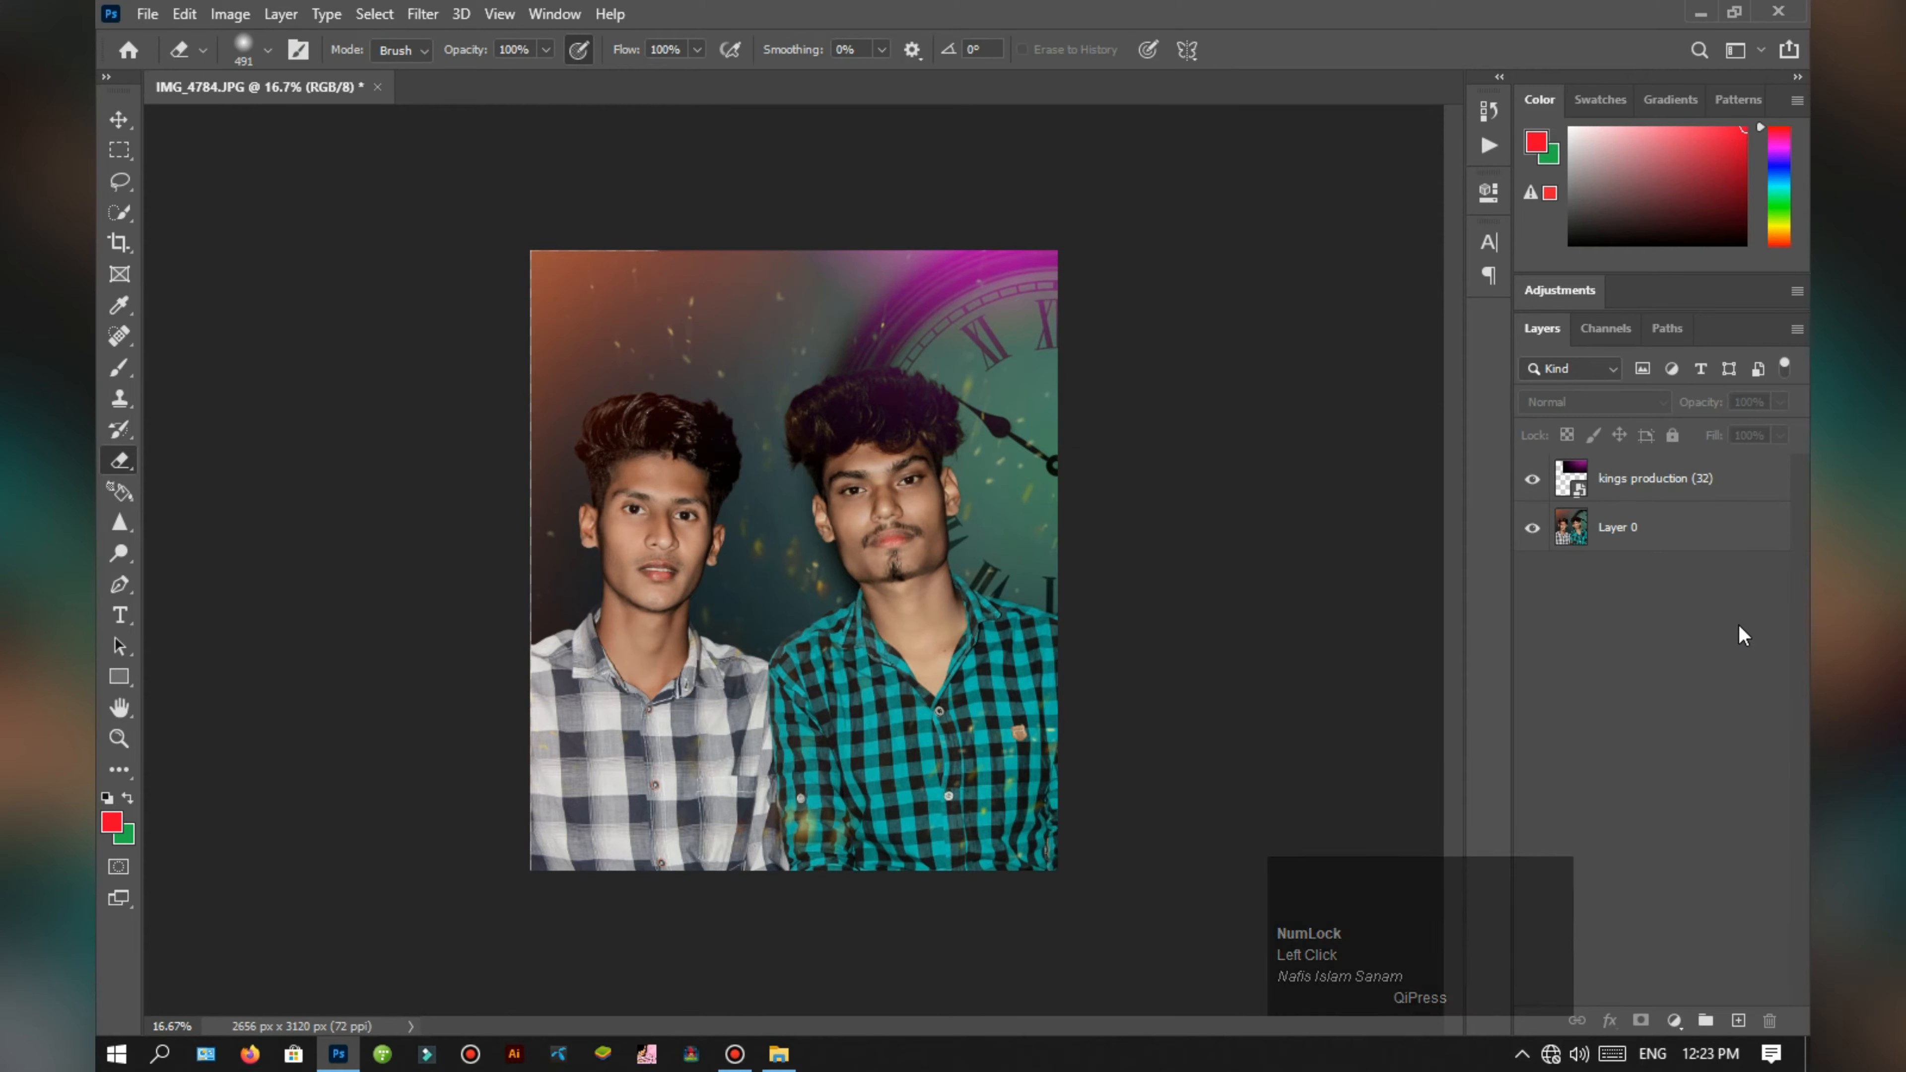
pyautogui.hotkey('ctrl', 'z')
pyautogui.hotkey('ctrl', 'z')
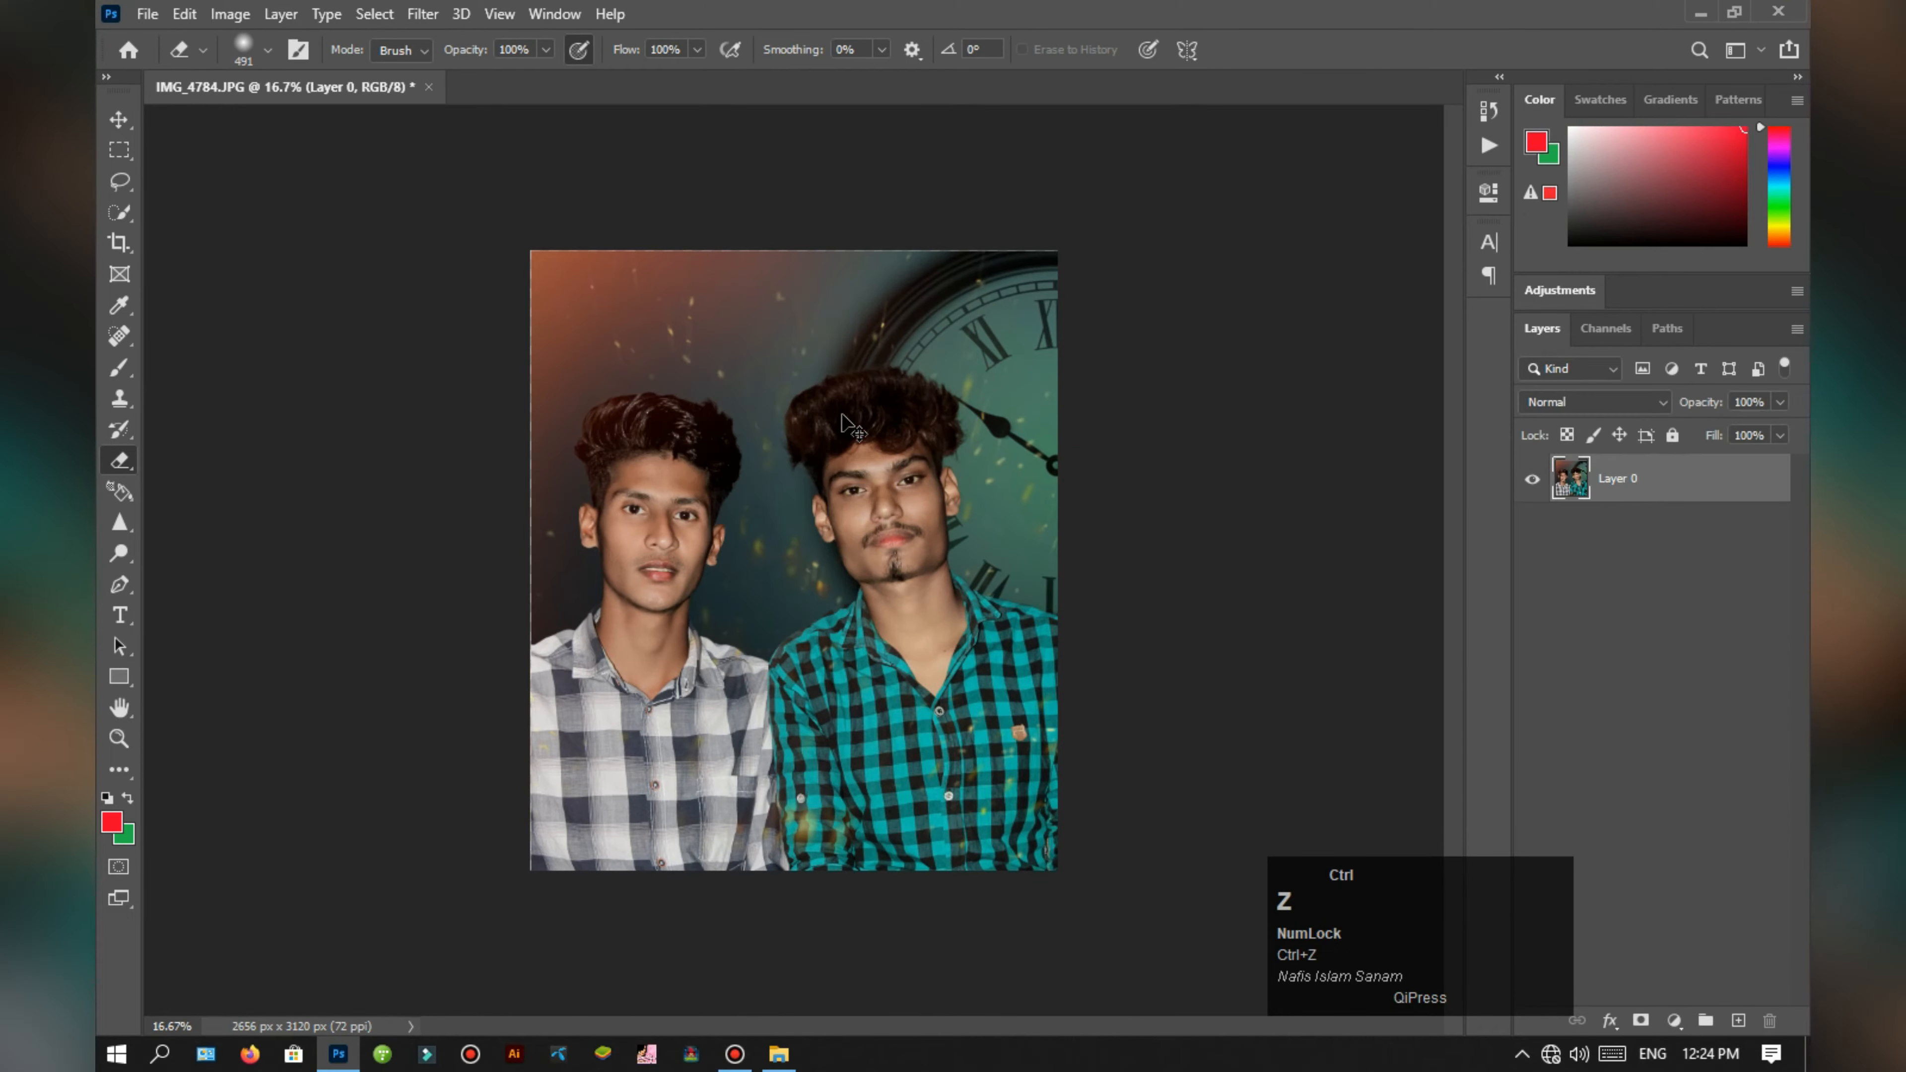
# Step: Undo the earlier layer merge and merge the fire layer with the portrait into one layer again
pyautogui.rightClick(1654, 480)
pyautogui.click(1439, 741)
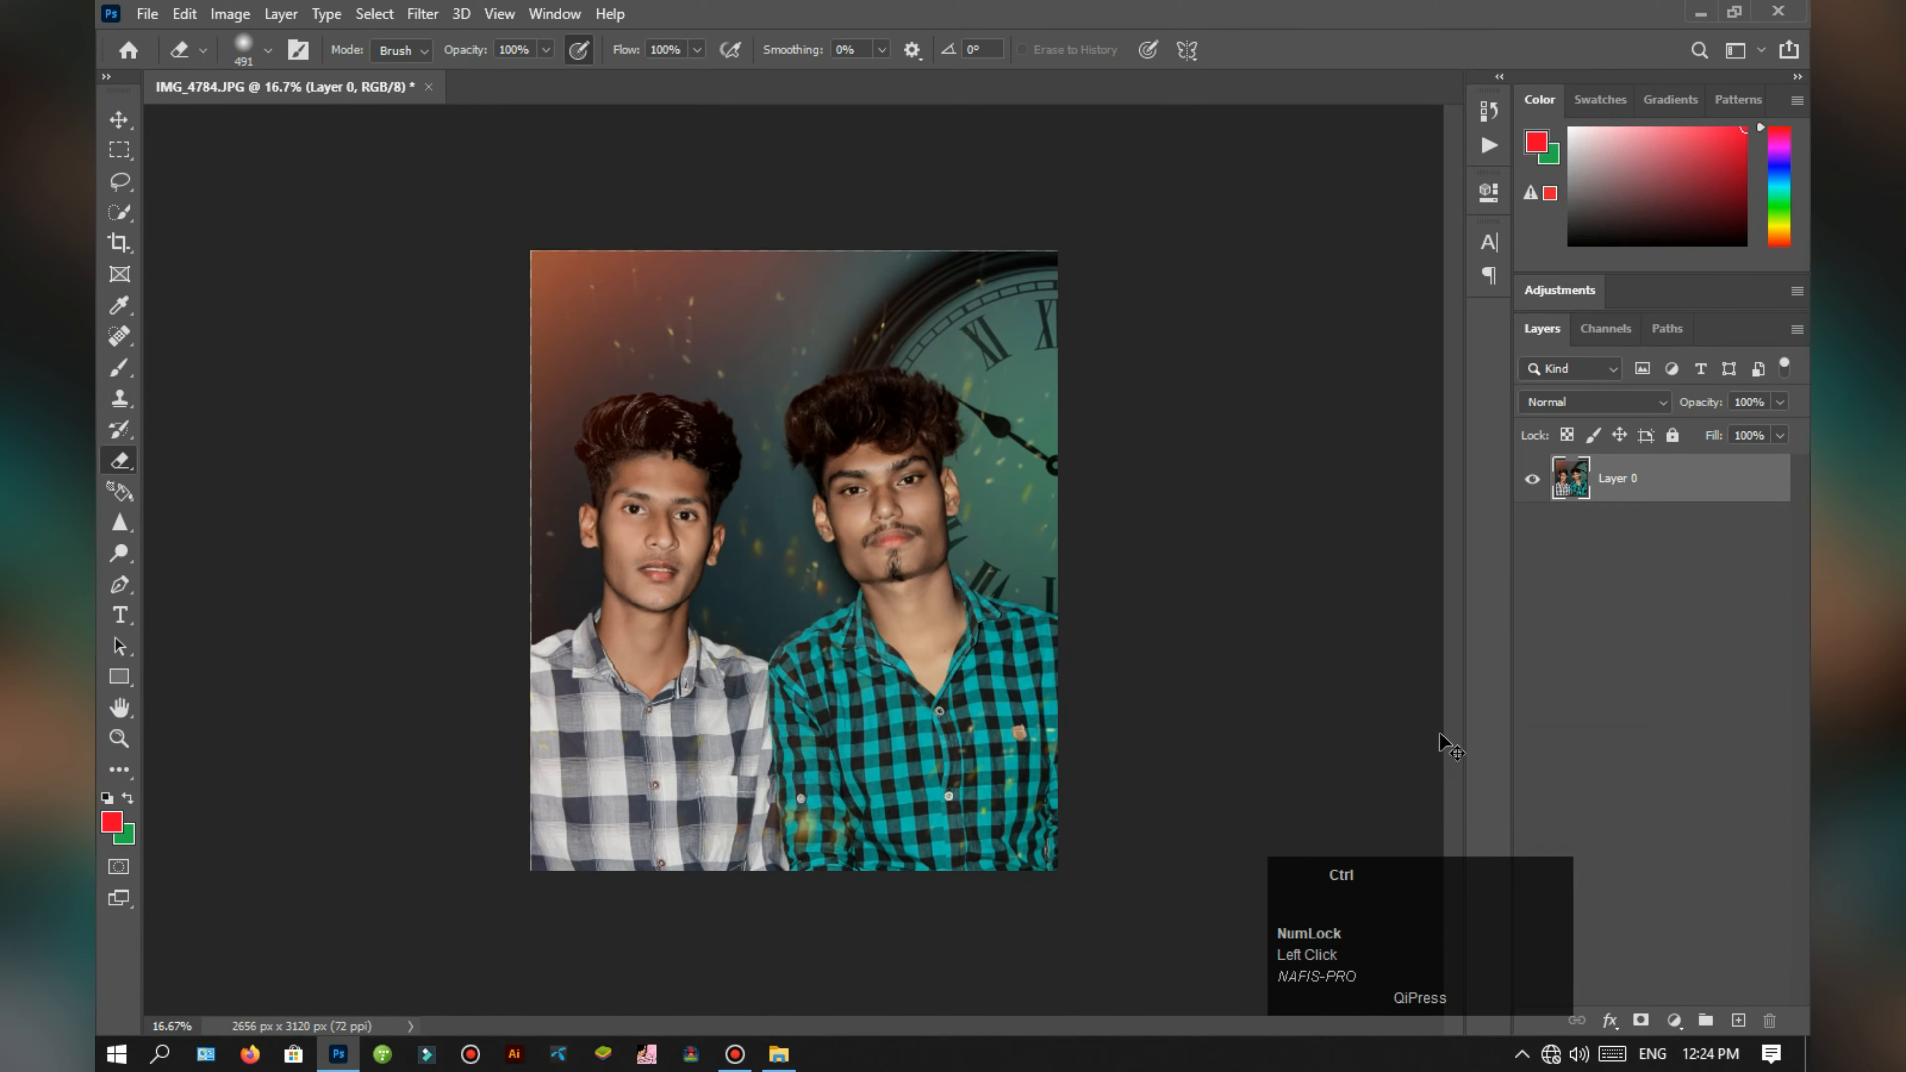
pyautogui.hotkey('ctrl', 'z')
pyautogui.rightClick(1657, 480)
pyautogui.click(1427, 752)
pyautogui.press('ctrl')
# Step: Try placing the red light beam kings production (88) from the Lighting Png folder over the men's shirts in Screen mode
pyautogui.click(779, 1053)
pyautogui.scroll(-5, 1171, 563)
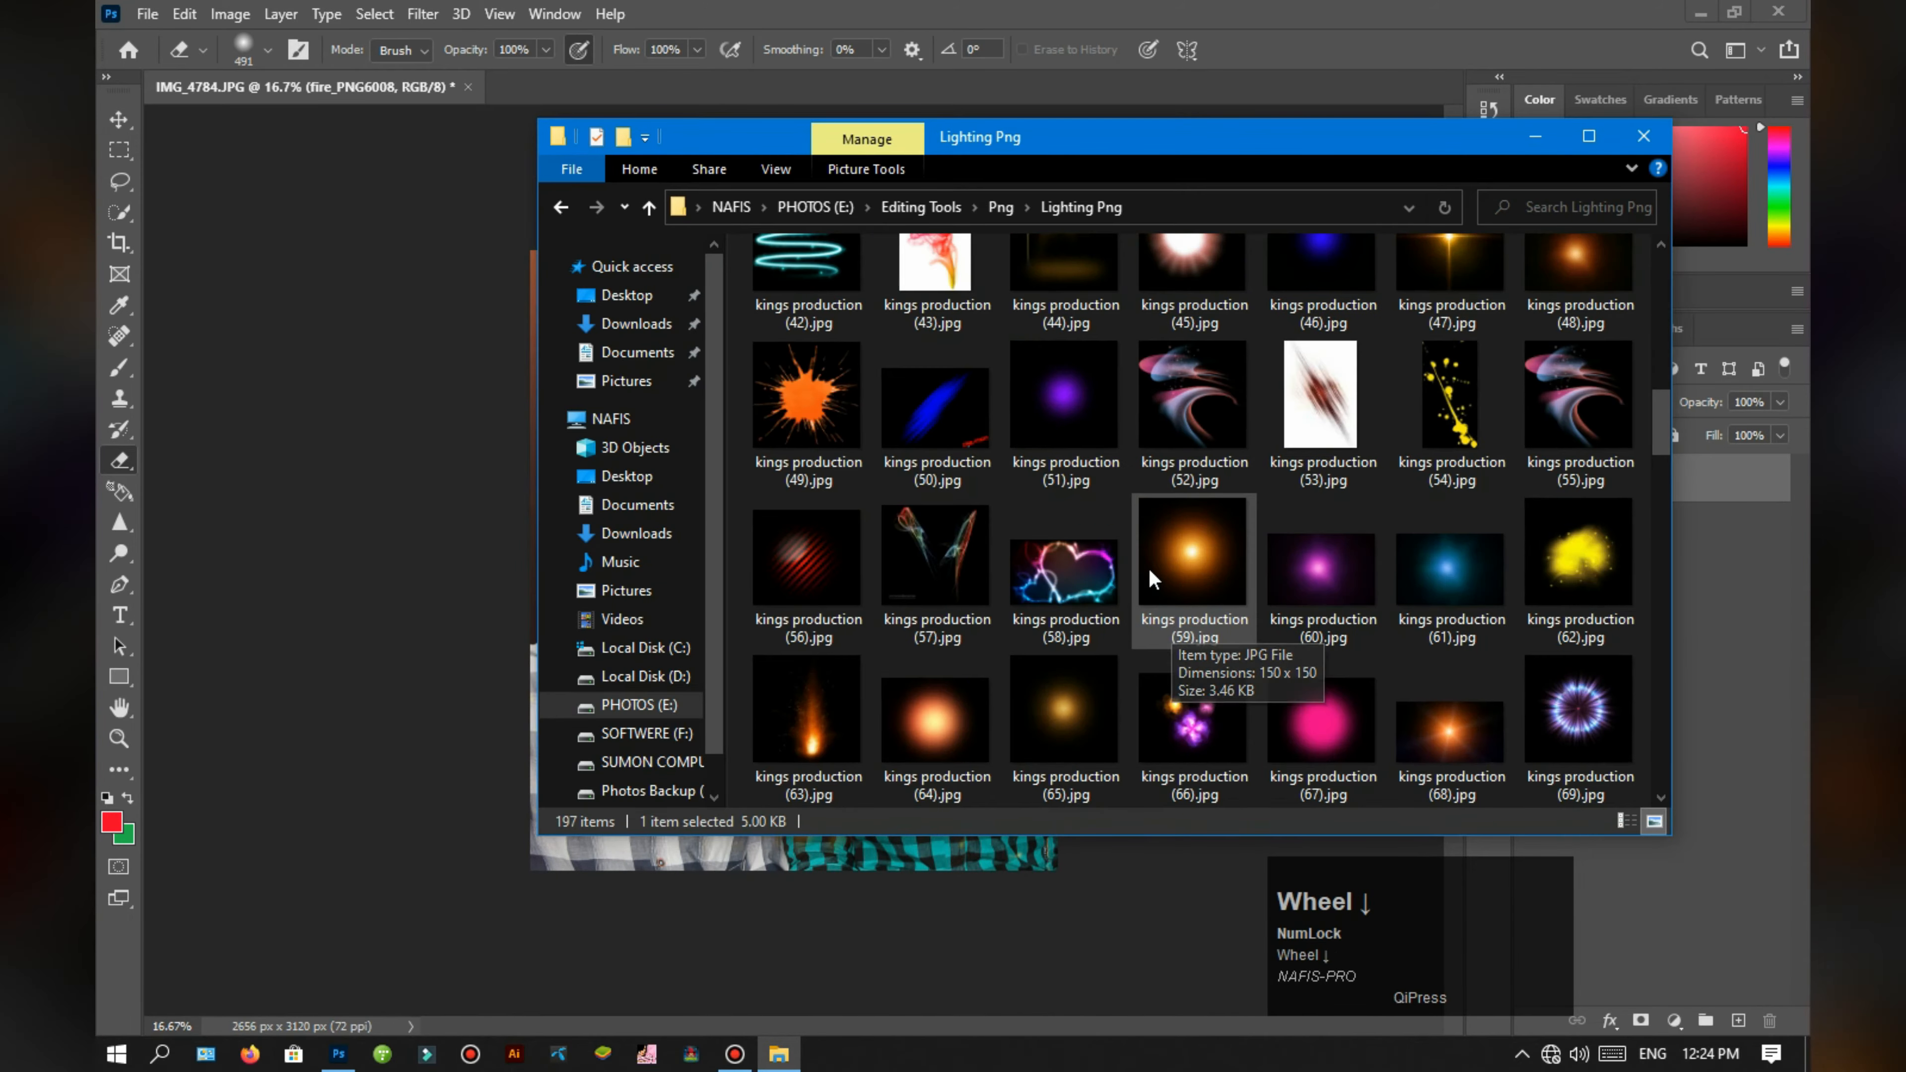
pyautogui.moveTo(1309, 575); pyautogui.dragTo(1098, 893)
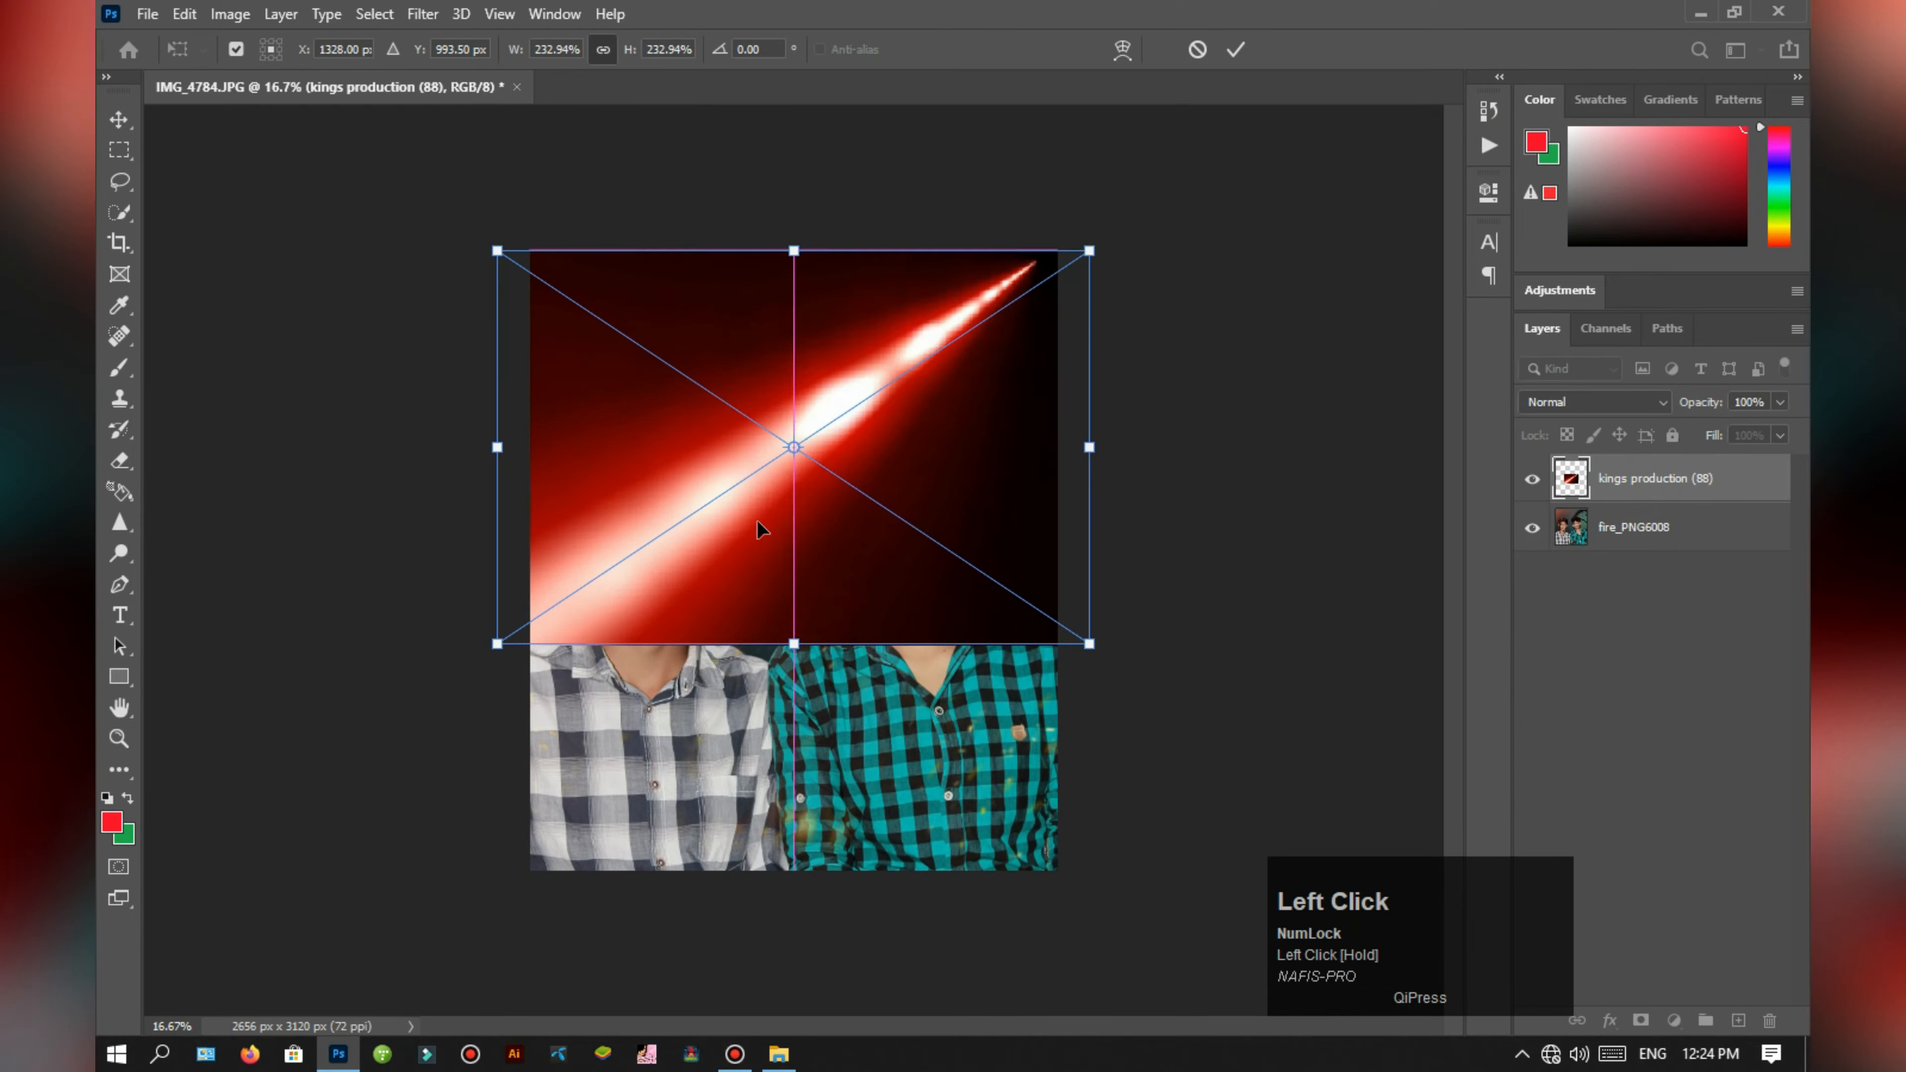
pyautogui.moveTo(762, 527); pyautogui.dragTo(780, 791)
pyautogui.click(1233, 50)
pyautogui.click(1612, 406)
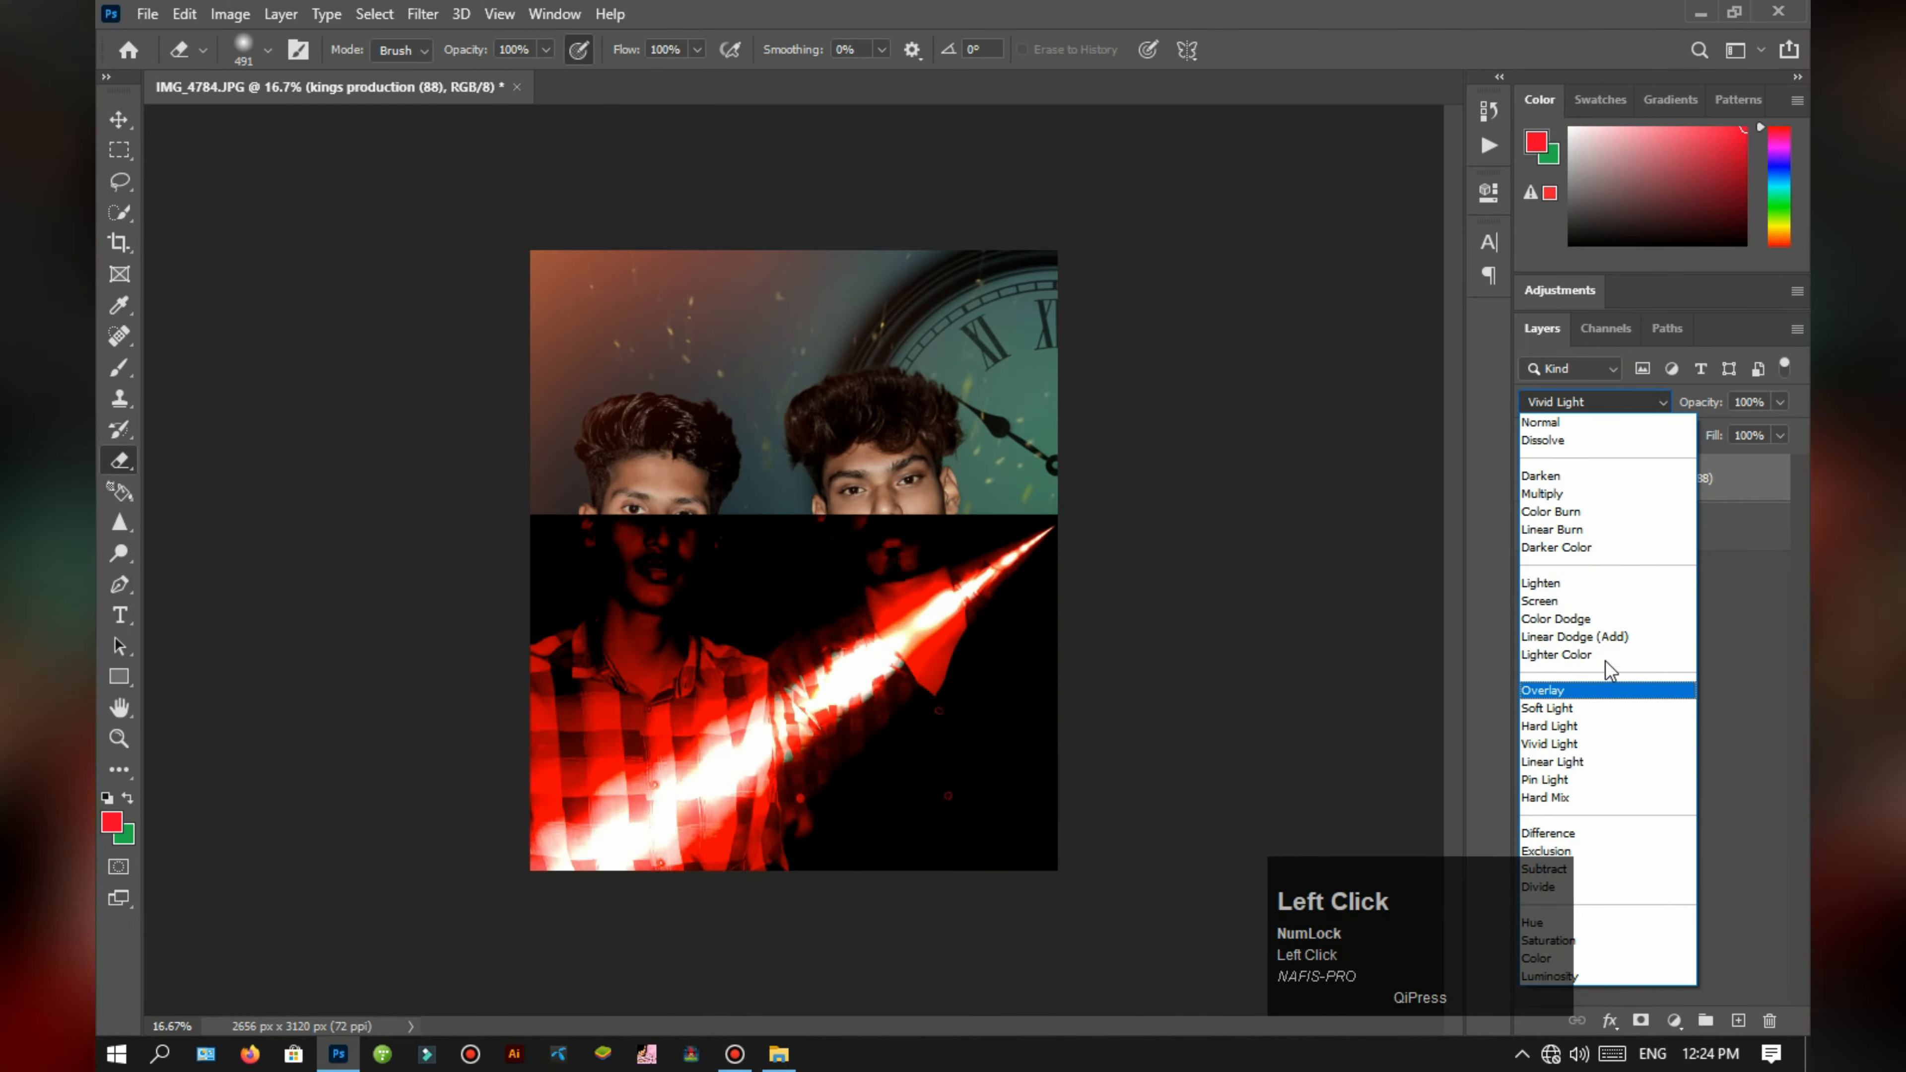
pyautogui.click(1581, 601)
pyautogui.click(1676, 656)
# Step: Rescale and reposition the red beam so that it glows along the portrait's lower edge across both shirts
pyautogui.hotkey('ctrl', 't')
pyautogui.moveTo(938, 717); pyautogui.dragTo(957, 777)
pyautogui.moveTo(1129, 441); pyautogui.dragTo(1007, 700)
pyautogui.moveTo(850, 639); pyautogui.dragTo(947, 792)
pyautogui.moveTo(723, 552); pyautogui.dragTo(736, 581)
pyautogui.moveTo(837, 778); pyautogui.dragTo(812, 784)
pyautogui.click(1651, 757)
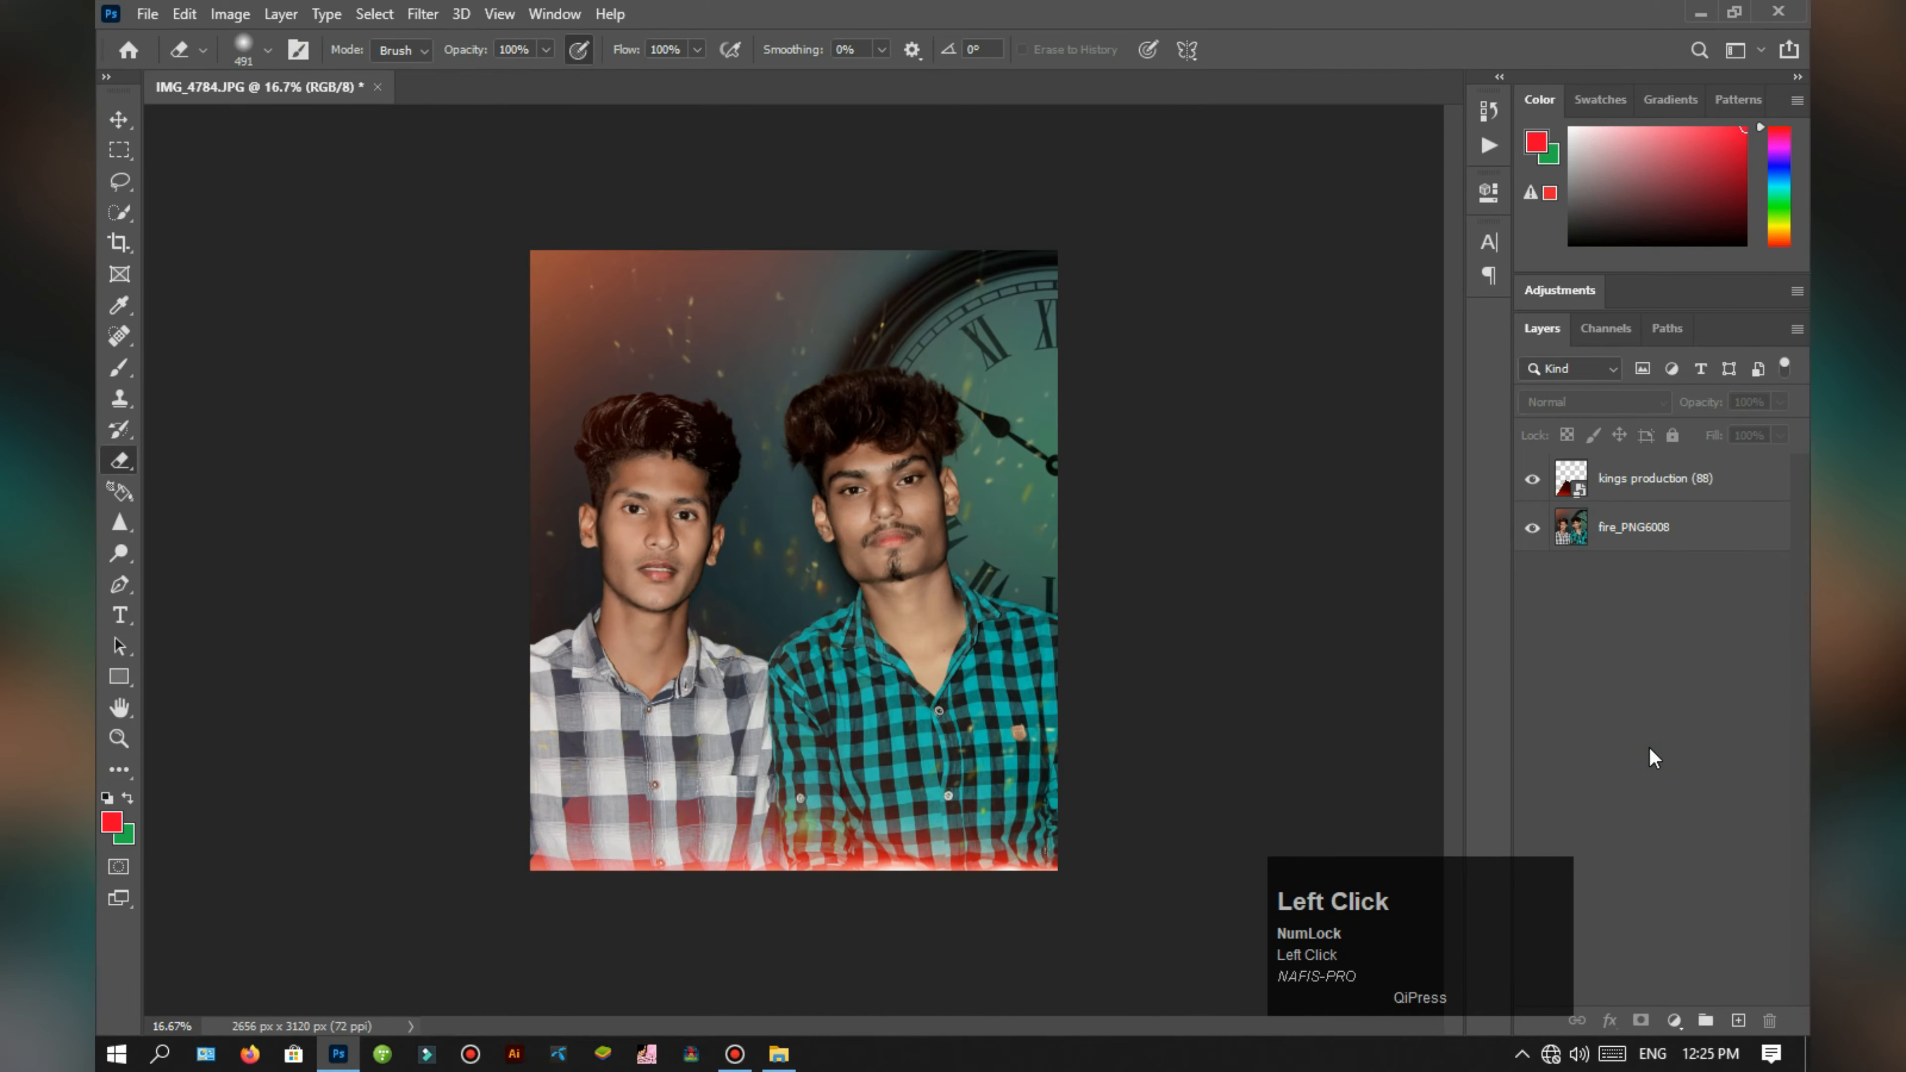
pyautogui.press('e')
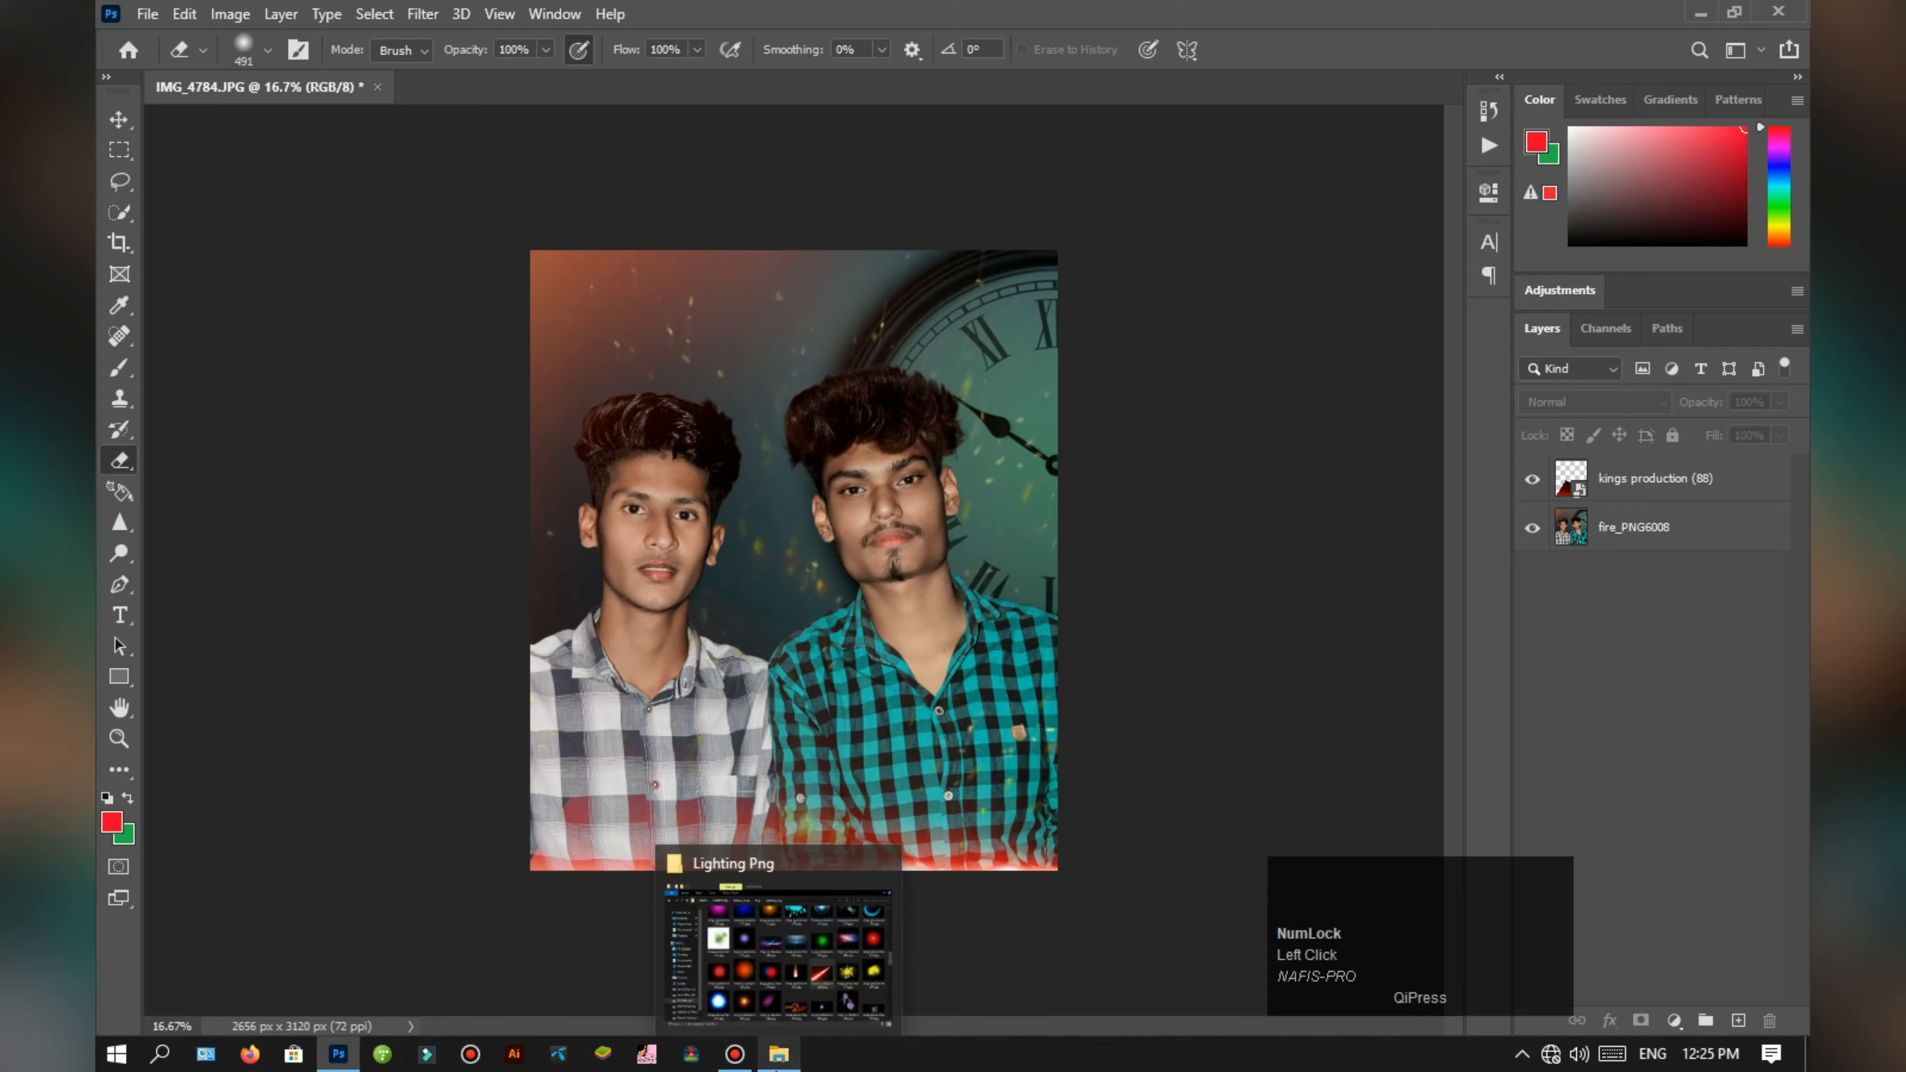
# Step: Place the red glow kings production (163) from the Lighting Png folder on the portrait and set its blend mode to Screen
pyautogui.click(779, 1054)
pyautogui.scroll(-5, 1152, 579)
pyautogui.scroll(-10, 1152, 578)
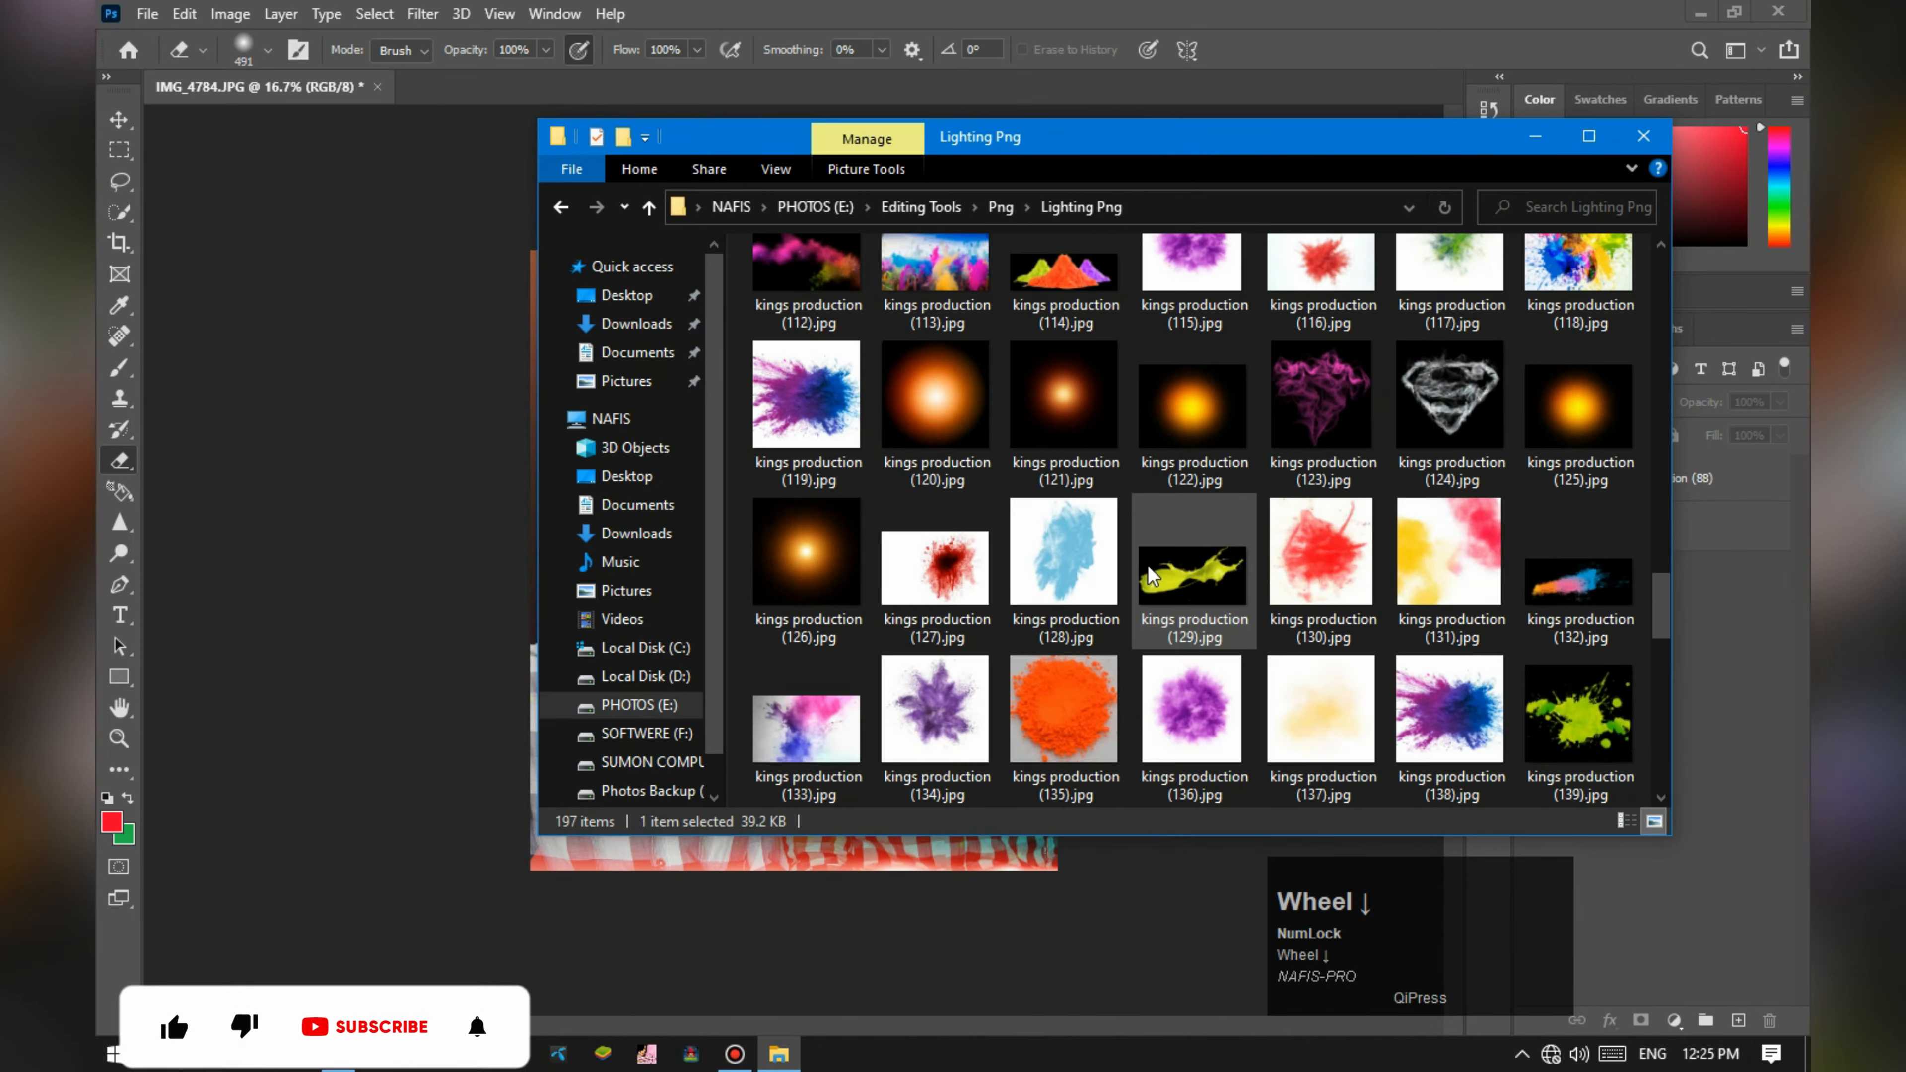
pyautogui.scroll(3, 1208, 601)
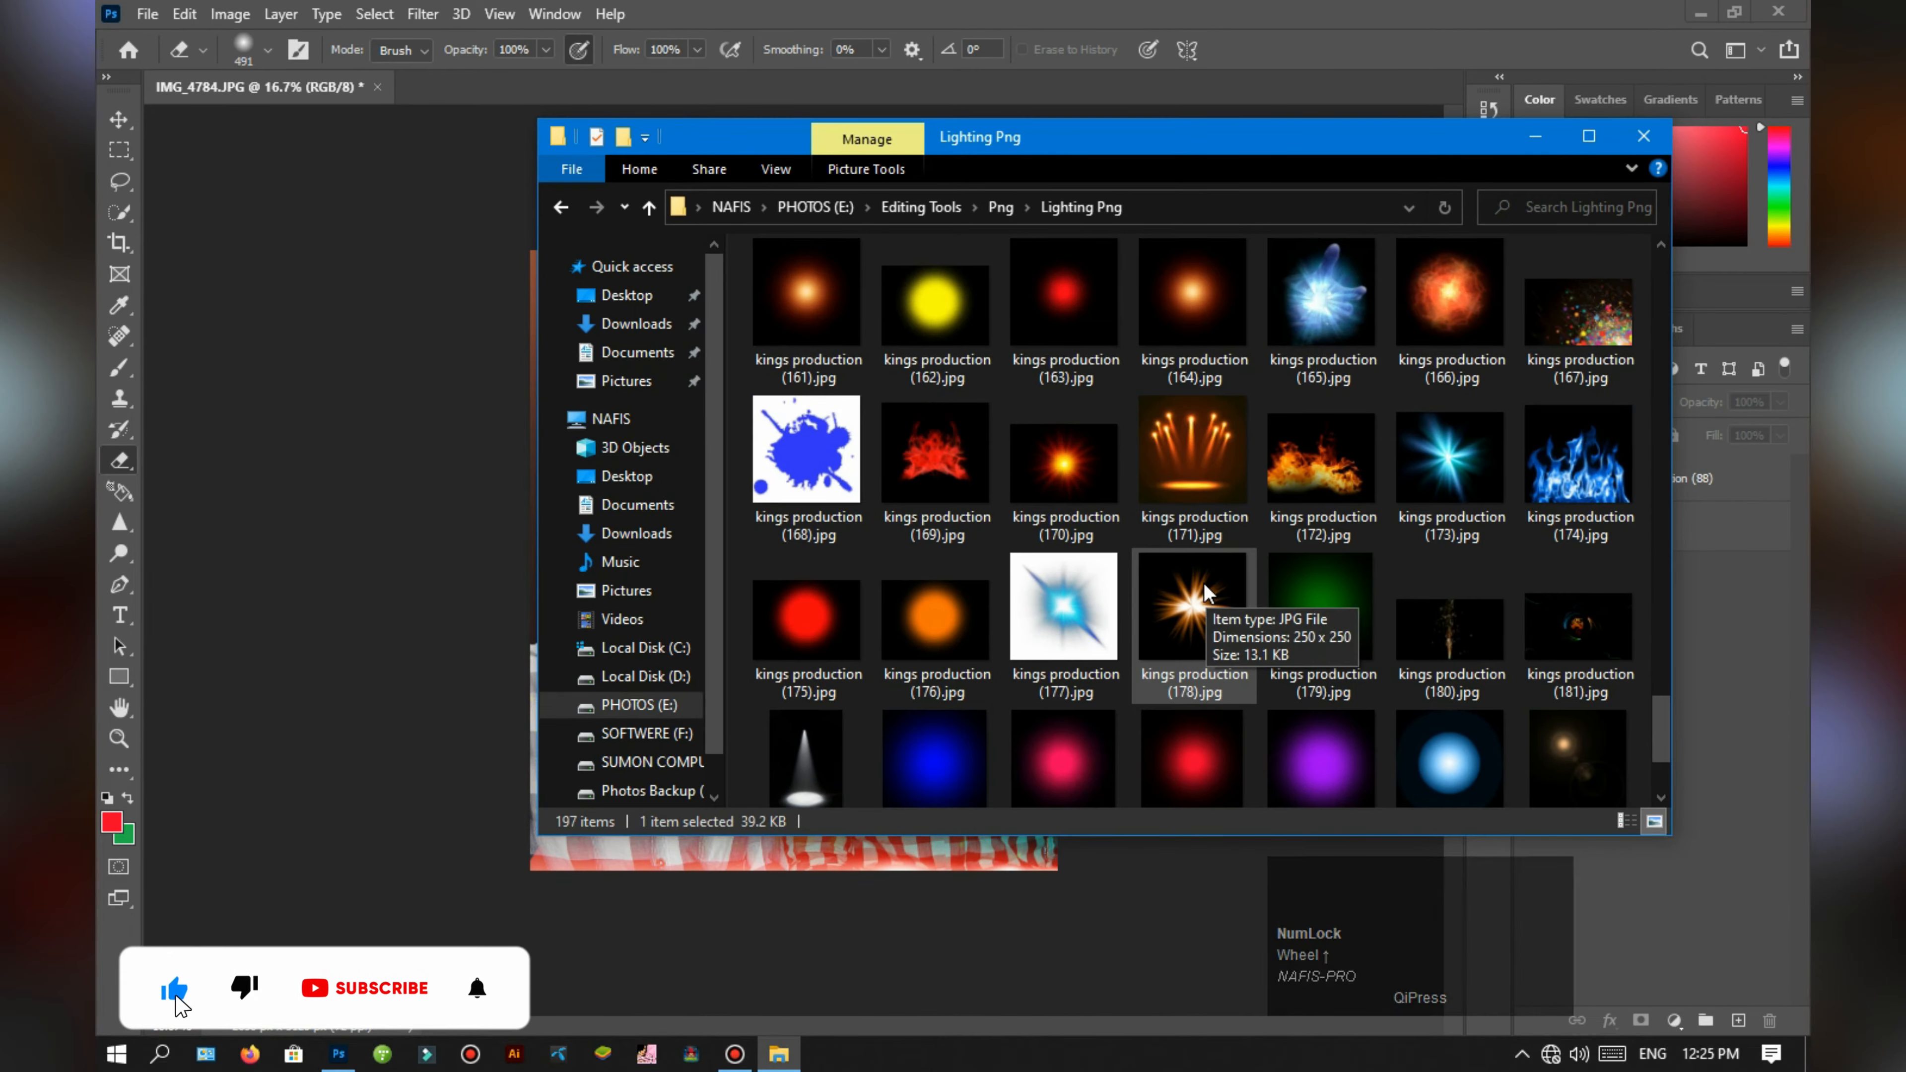
pyautogui.moveTo(1064, 578); pyautogui.dragTo(851, 609)
pyautogui.press('Return')
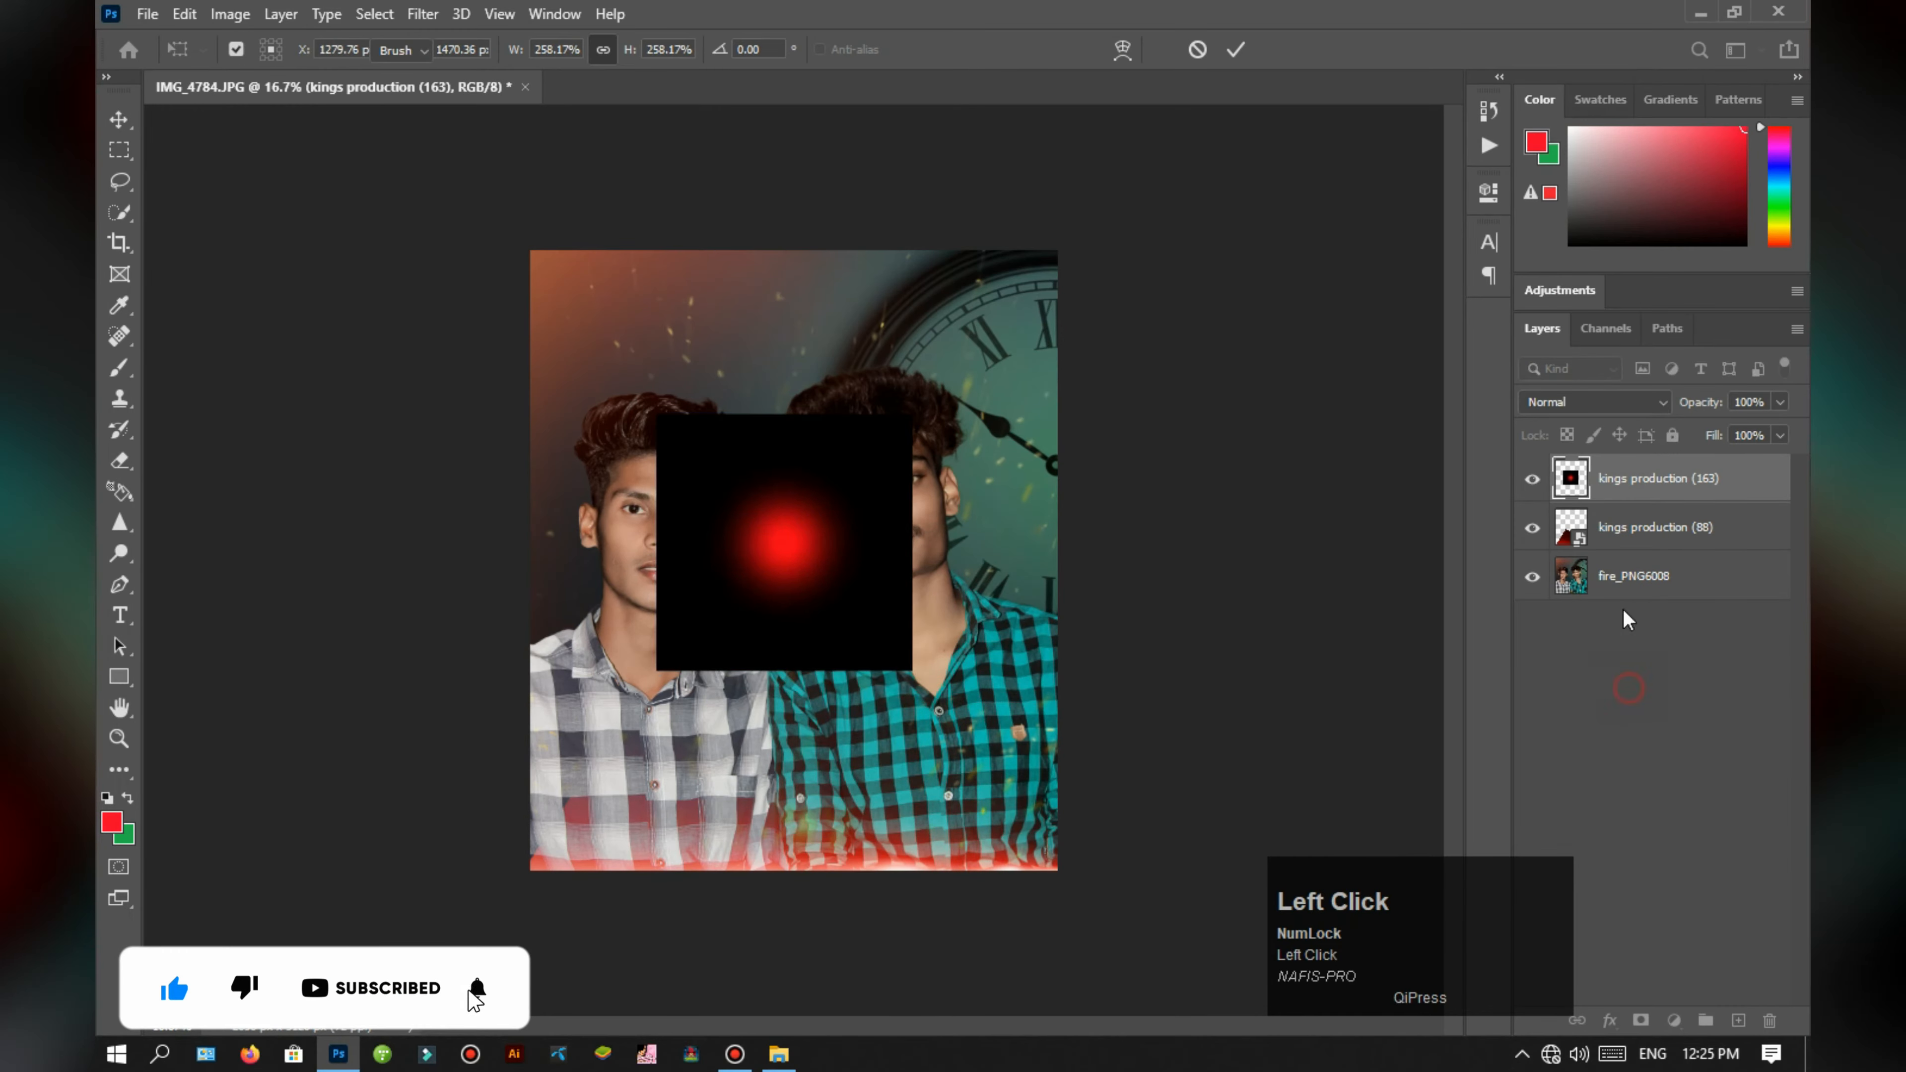
pyautogui.press('e')
pyautogui.click(1595, 401)
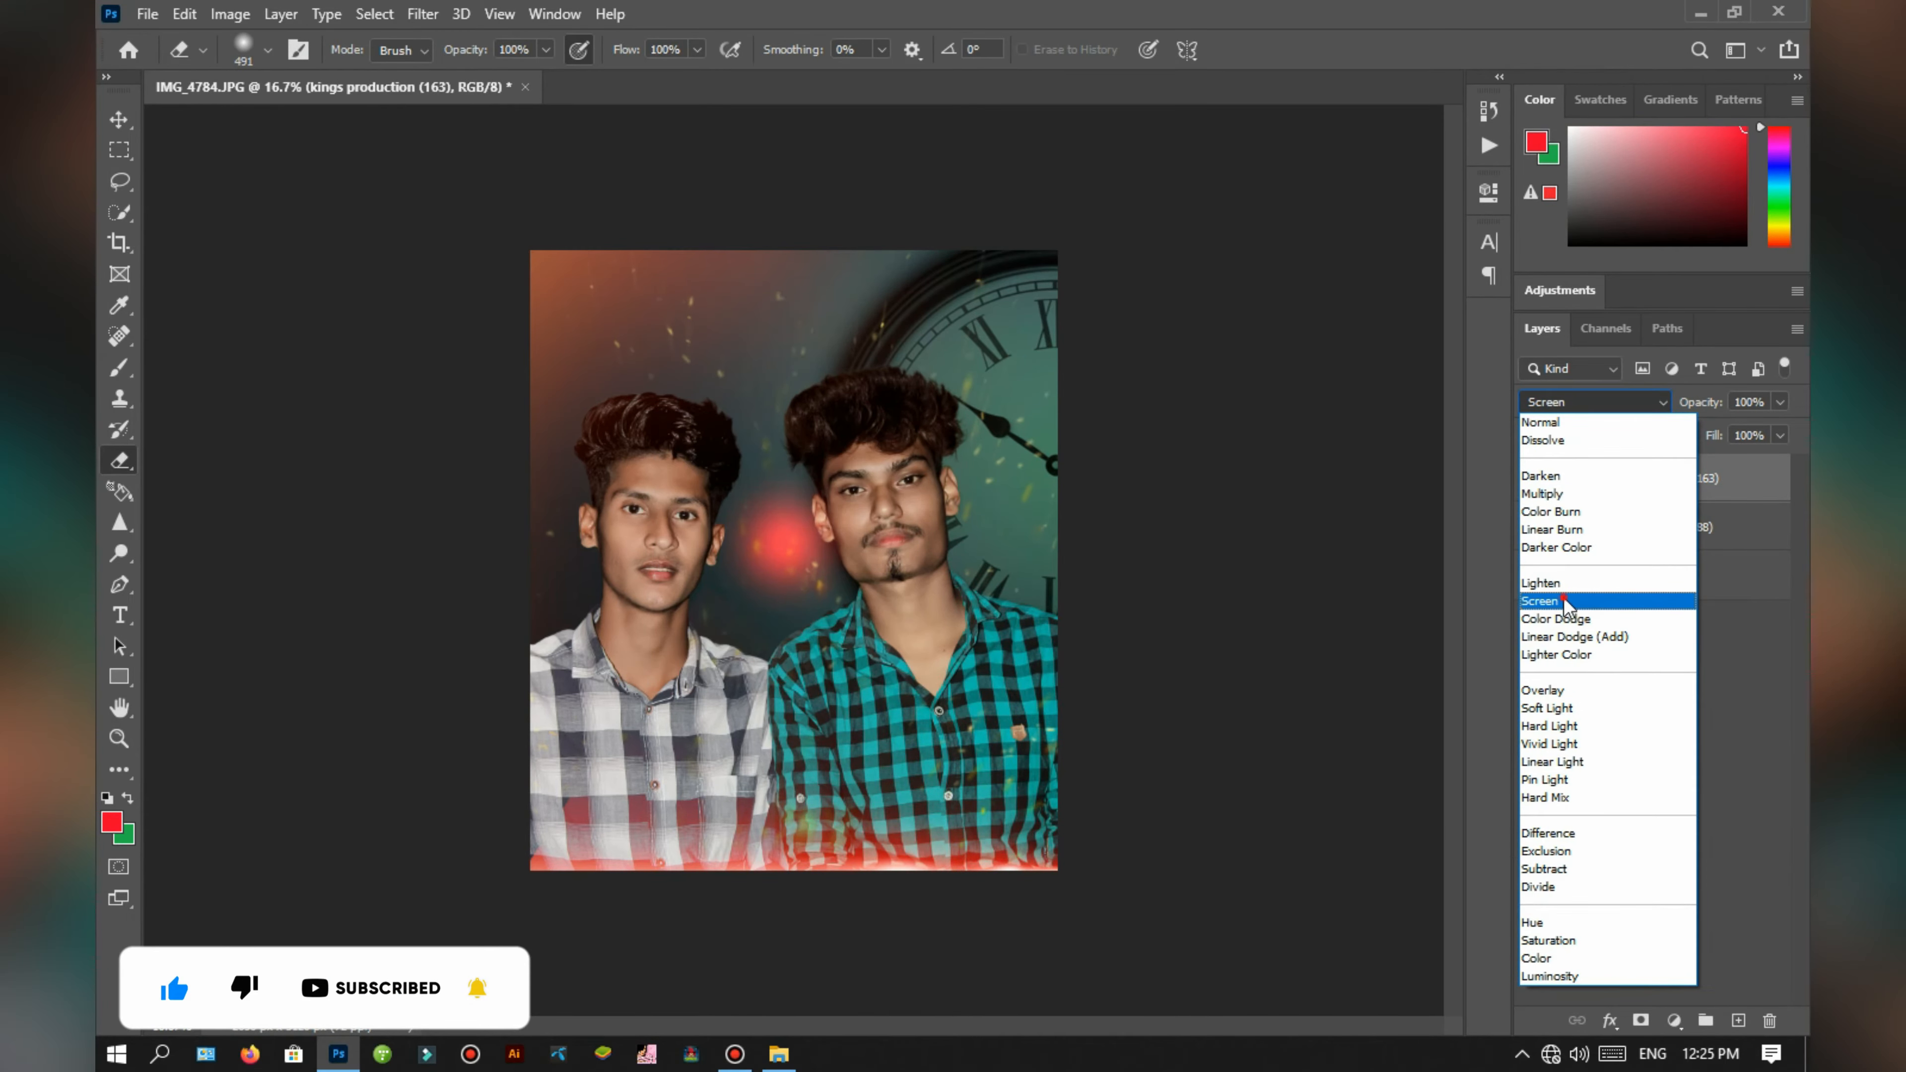
pyautogui.click(1570, 599)
# Step: Enlarge the red glow over the clock's upper corner at 80% opacity, and remove the red beam layer kings production (88)
pyautogui.hotkey('ctrl', 't')
pyautogui.moveTo(802, 565); pyautogui.dragTo(1063, 325)
pyautogui.moveTo(885, 430); pyautogui.dragTo(587, 728)
pyautogui.moveTo(889, 578); pyautogui.dragTo(1038, 428)
pyautogui.moveTo(723, 627); pyautogui.dragTo(596, 755)
pyautogui.moveTo(933, 593); pyautogui.dragTo(1008, 513)
pyautogui.moveTo(679, 682); pyautogui.dragTo(645, 782)
pyautogui.moveTo(970, 548); pyautogui.dragTo(975, 455)
pyautogui.click(1755, 717)
pyautogui.press('e')
pyautogui.click(1532, 528)
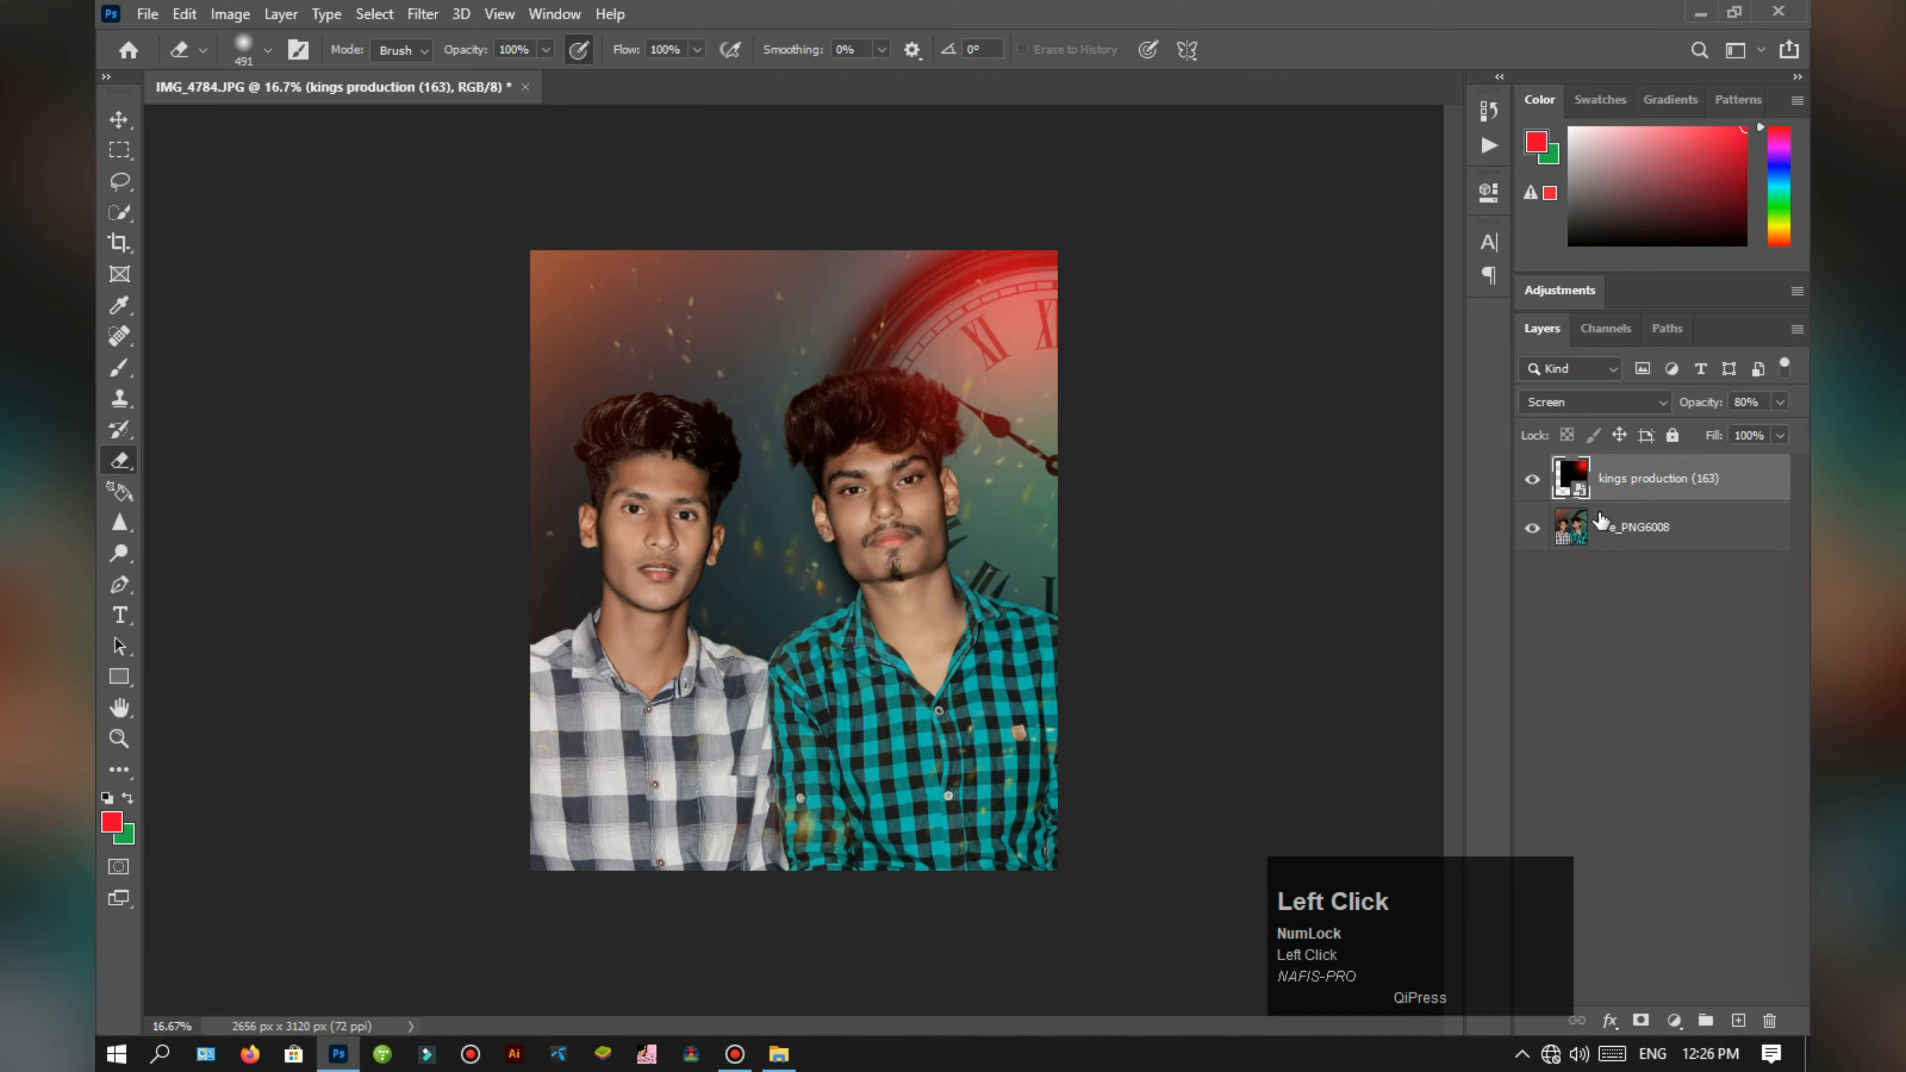
pyautogui.click(1658, 479)
# Step: Look through the Lighting Png, Others png and PNG Icons folders for another overlay image
pyautogui.click(779, 1054)
pyautogui.scroll(-6, 1240, 740)
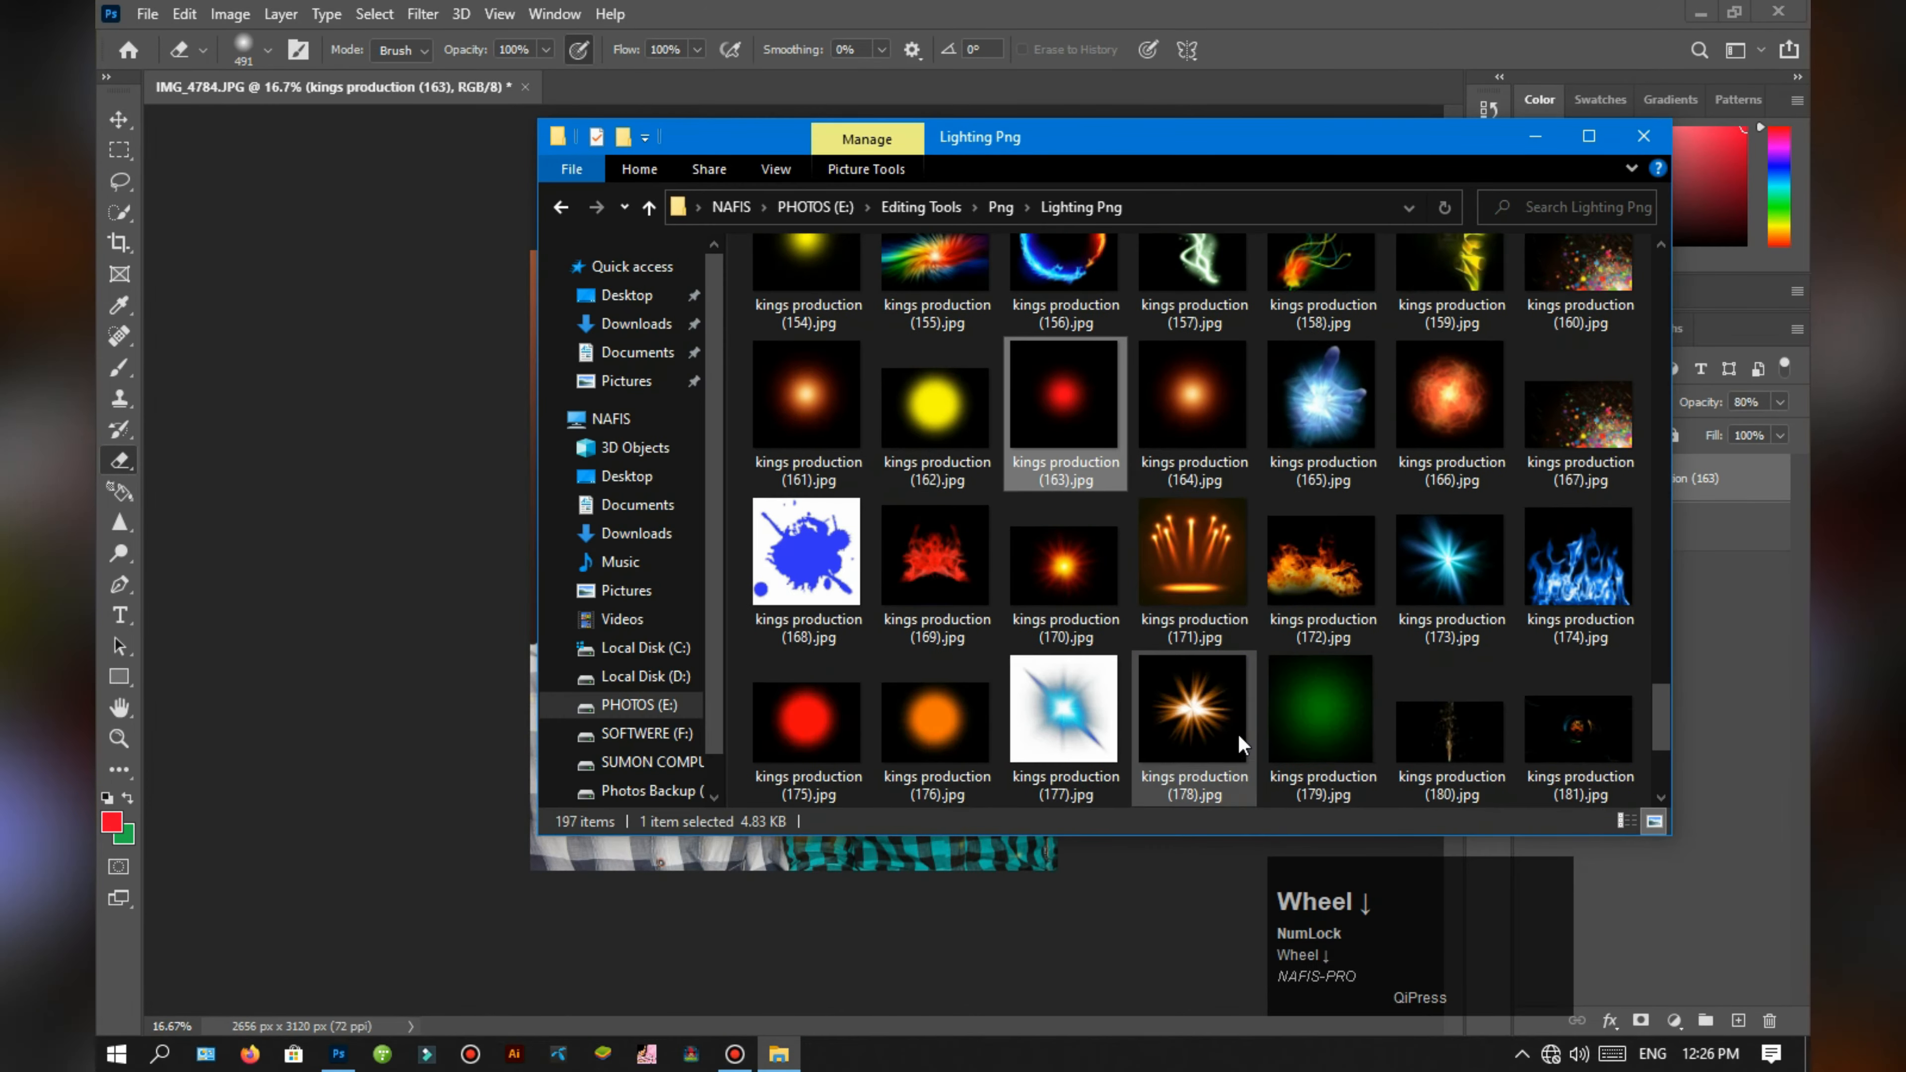
pyautogui.hotkey('alt', 'Left')
pyautogui.doubleClick(1471, 301)
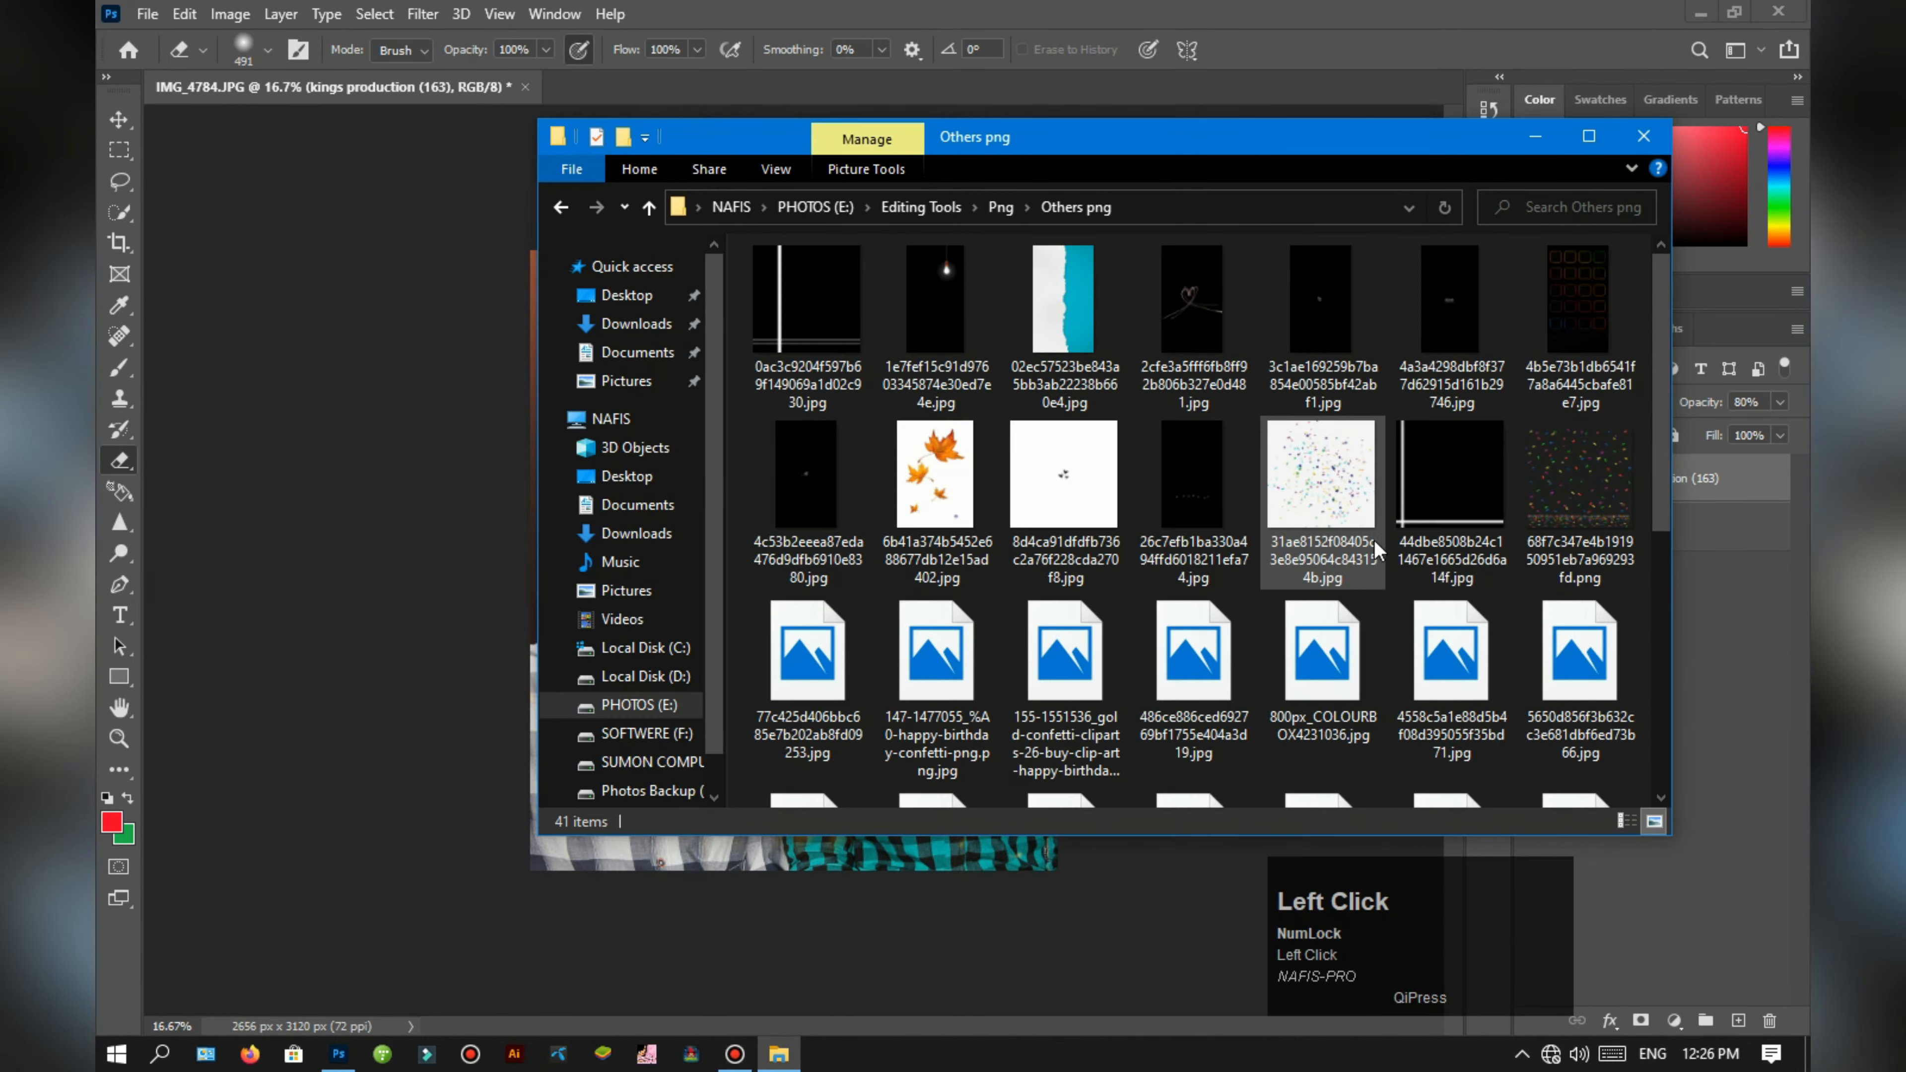
pyautogui.scroll(1, 1380, 548)
pyautogui.scroll(-5, 1380, 548)
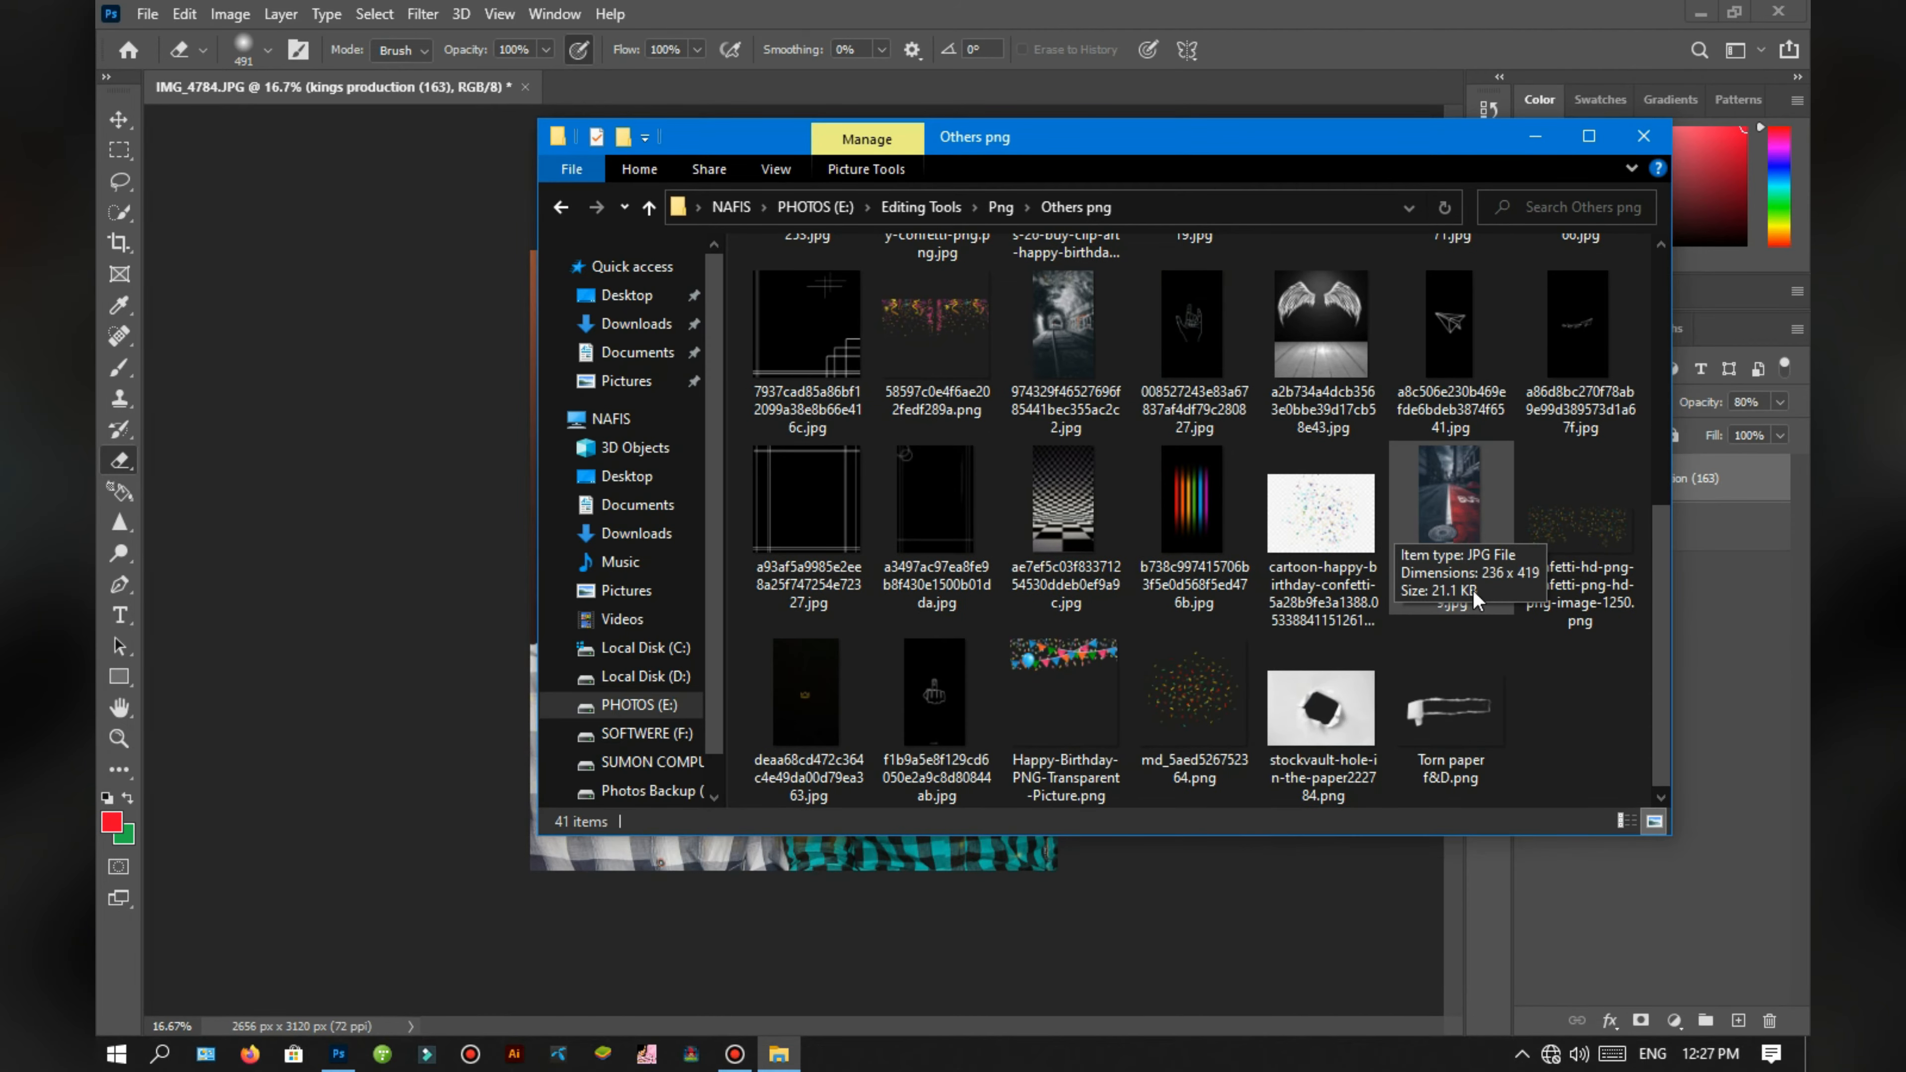
pyautogui.hotkey('alt', 'Left')
pyautogui.doubleClick(1474, 461)
pyautogui.hotkey('alt', 'Left')
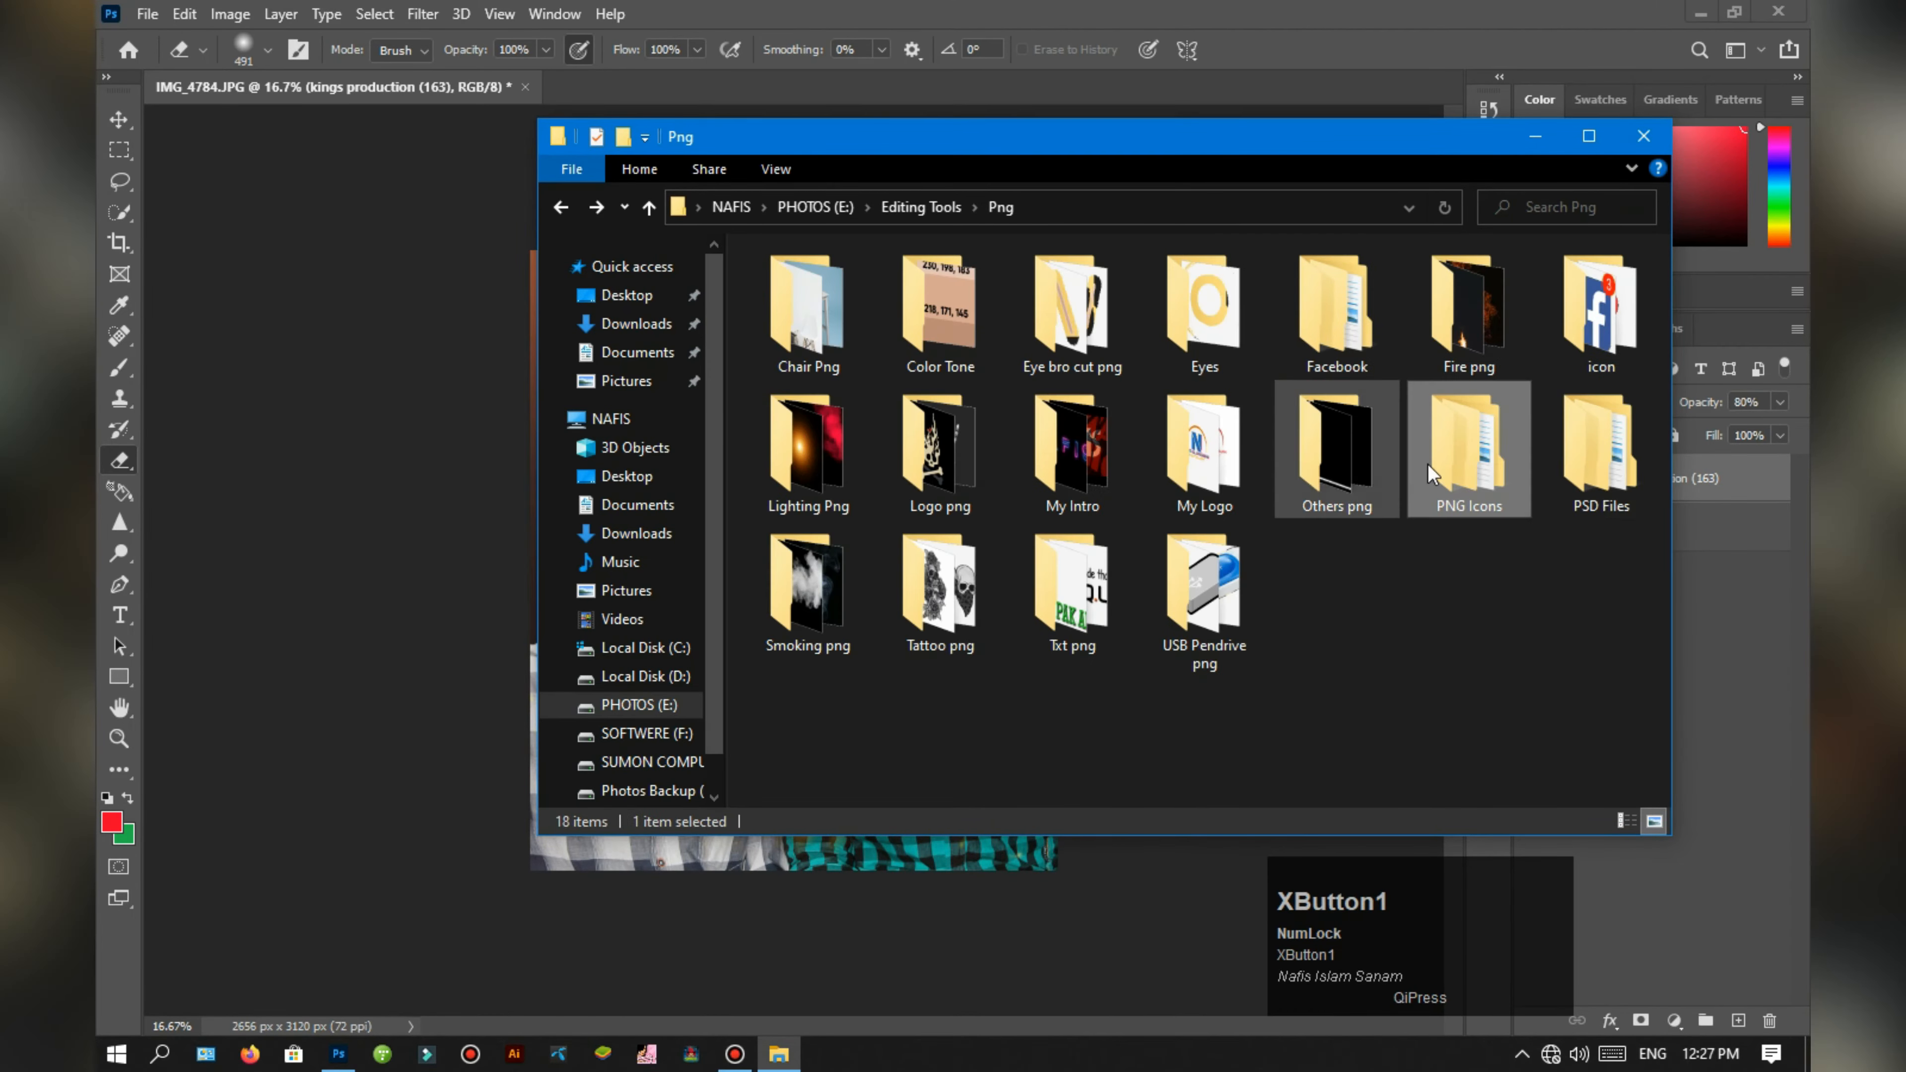
# Step: Place the red light streaks kings production (4) from Lighting Png above the men at the portrait's upper edge in Screen mode
pyautogui.doubleClick(808, 450)
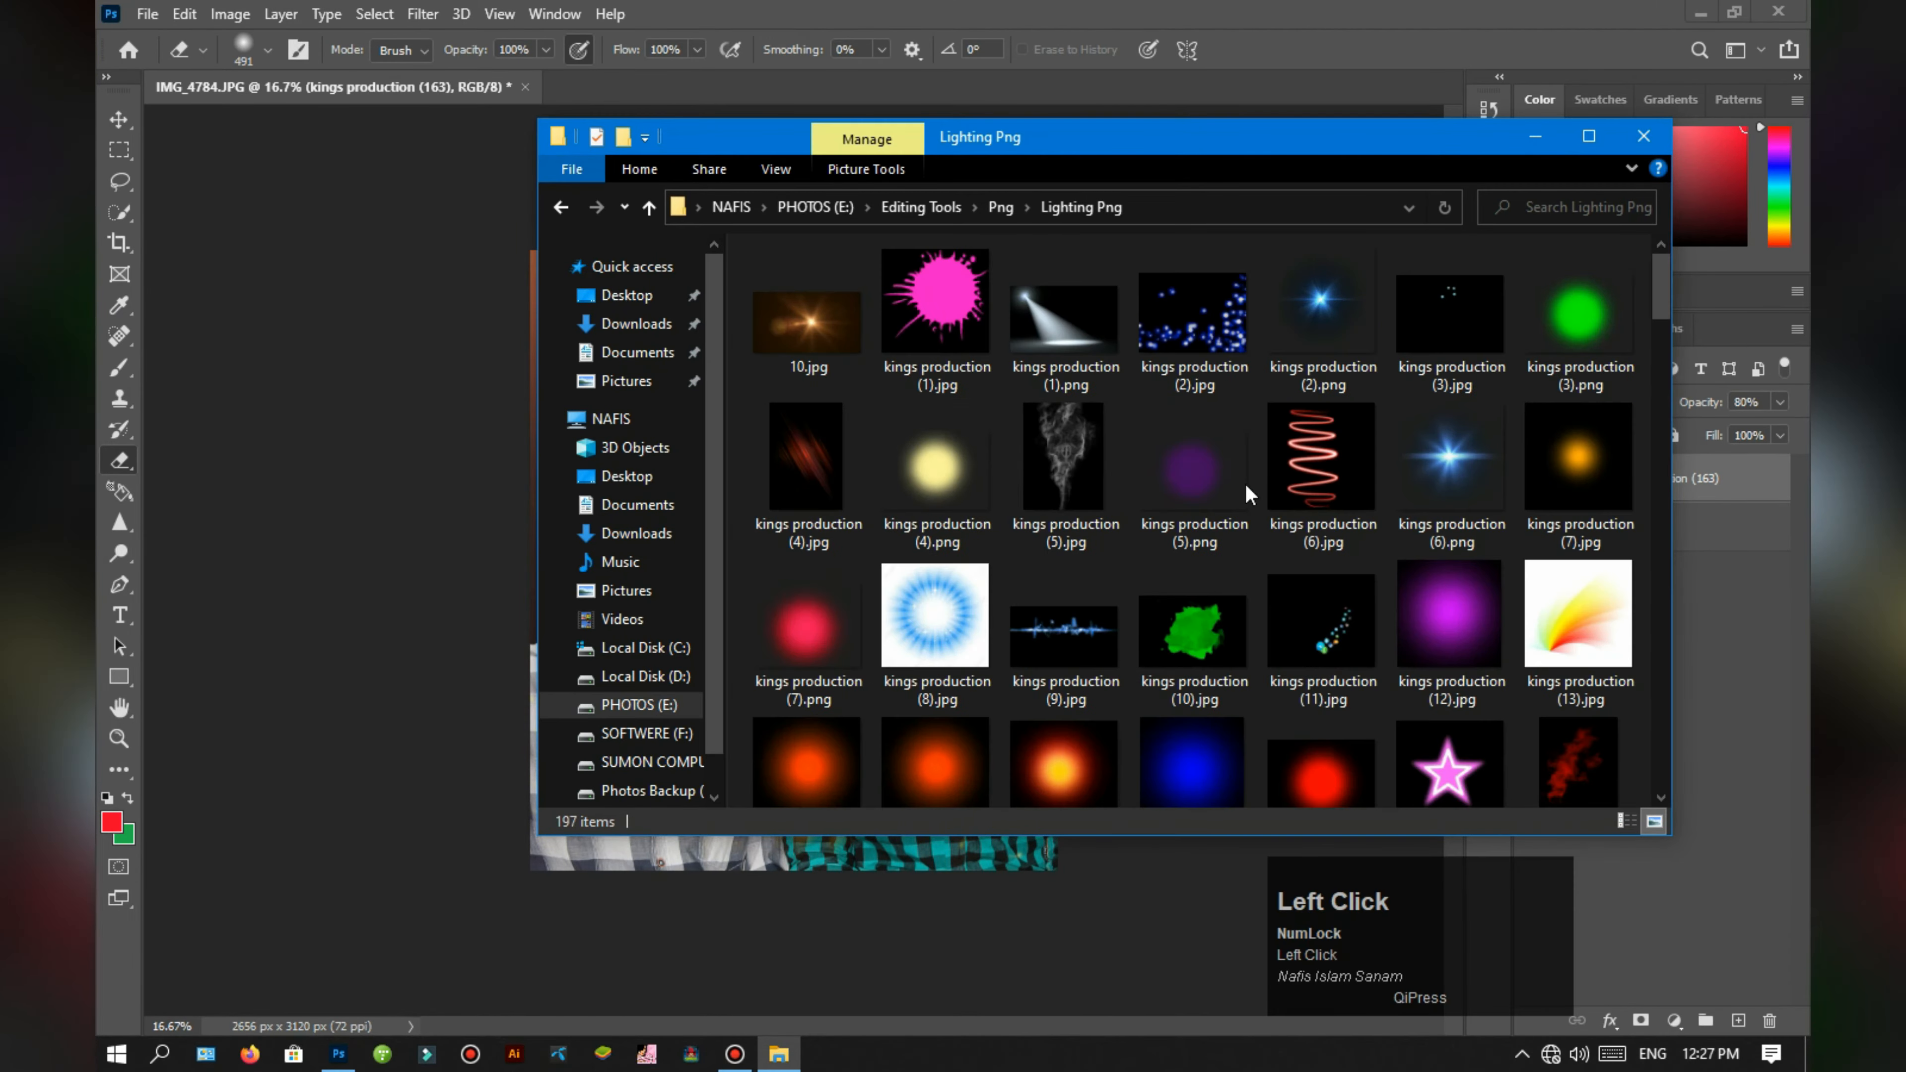
pyautogui.moveTo(838, 477); pyautogui.dragTo(1195, 709)
pyautogui.click(1594, 401)
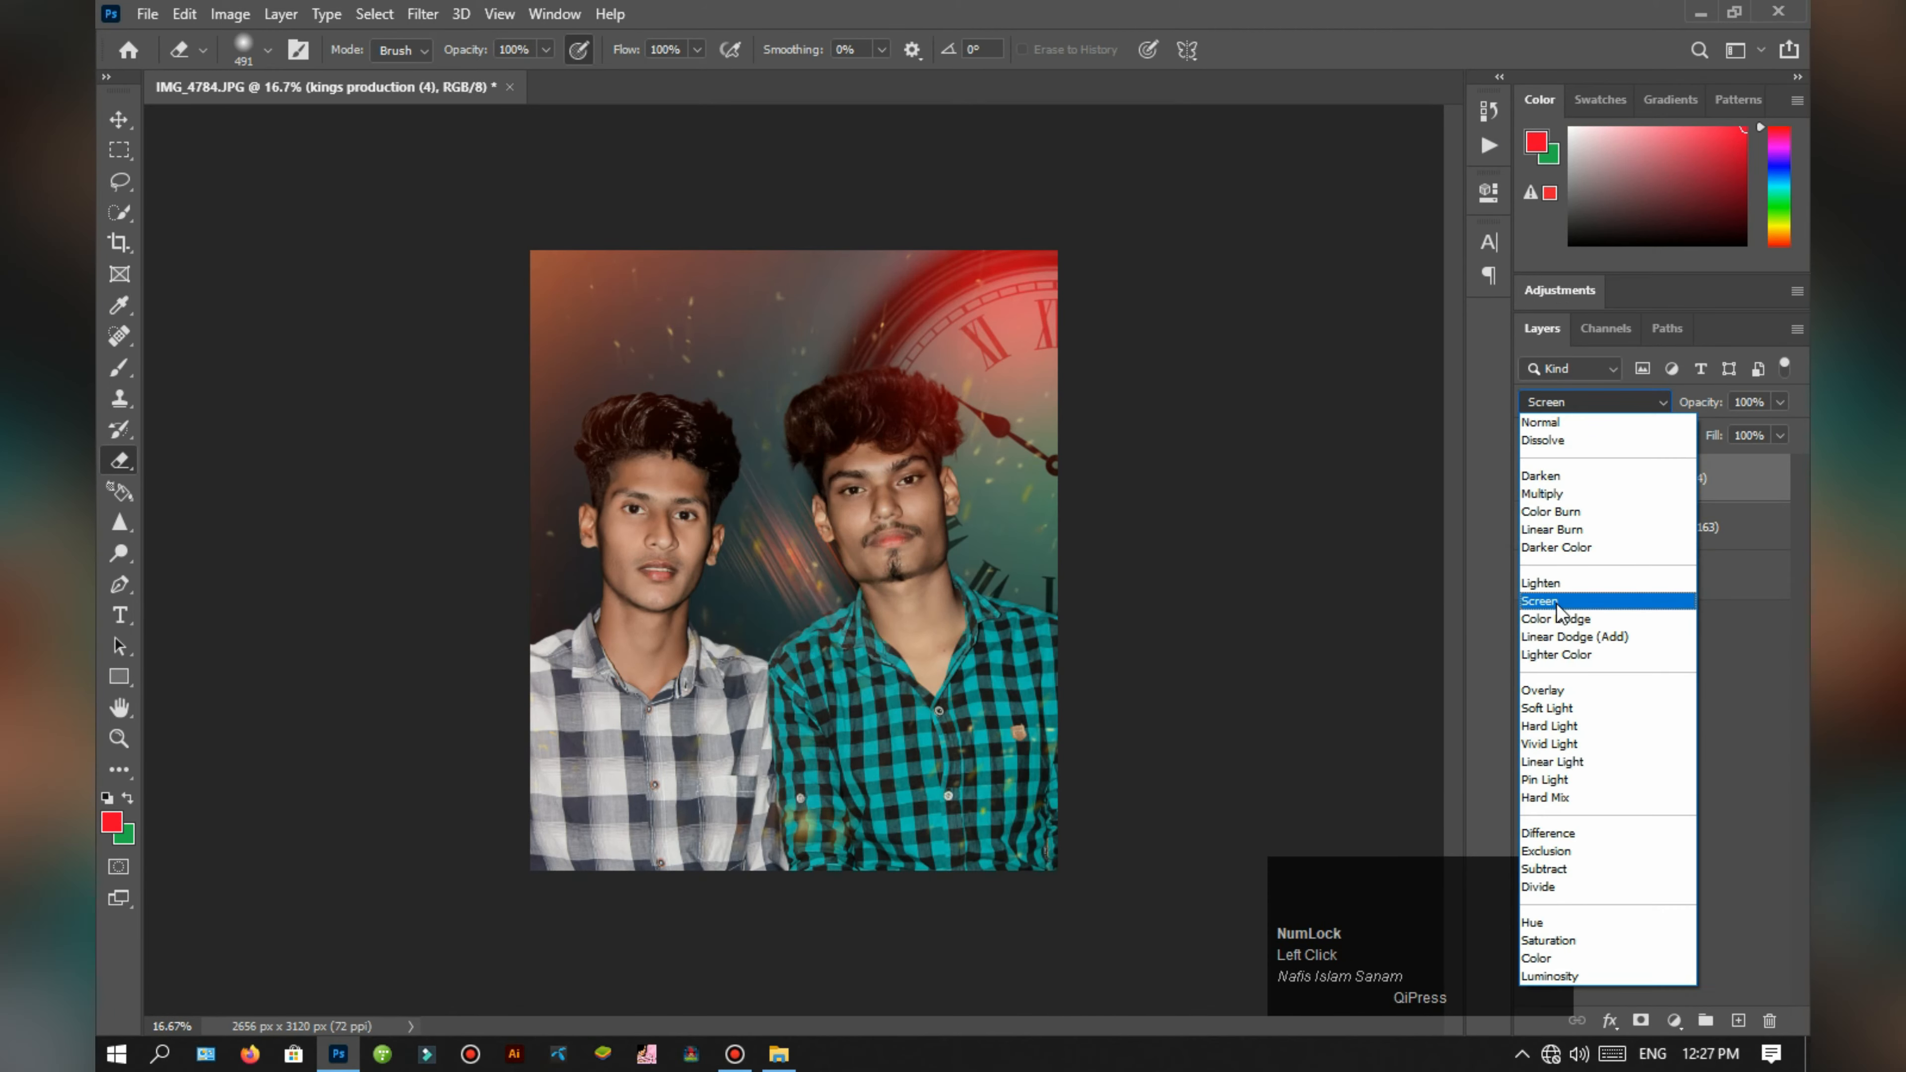
pyautogui.click(1591, 601)
pyautogui.hotkey('ctrl', 't')
pyautogui.moveTo(781, 609); pyautogui.dragTo(795, 331)
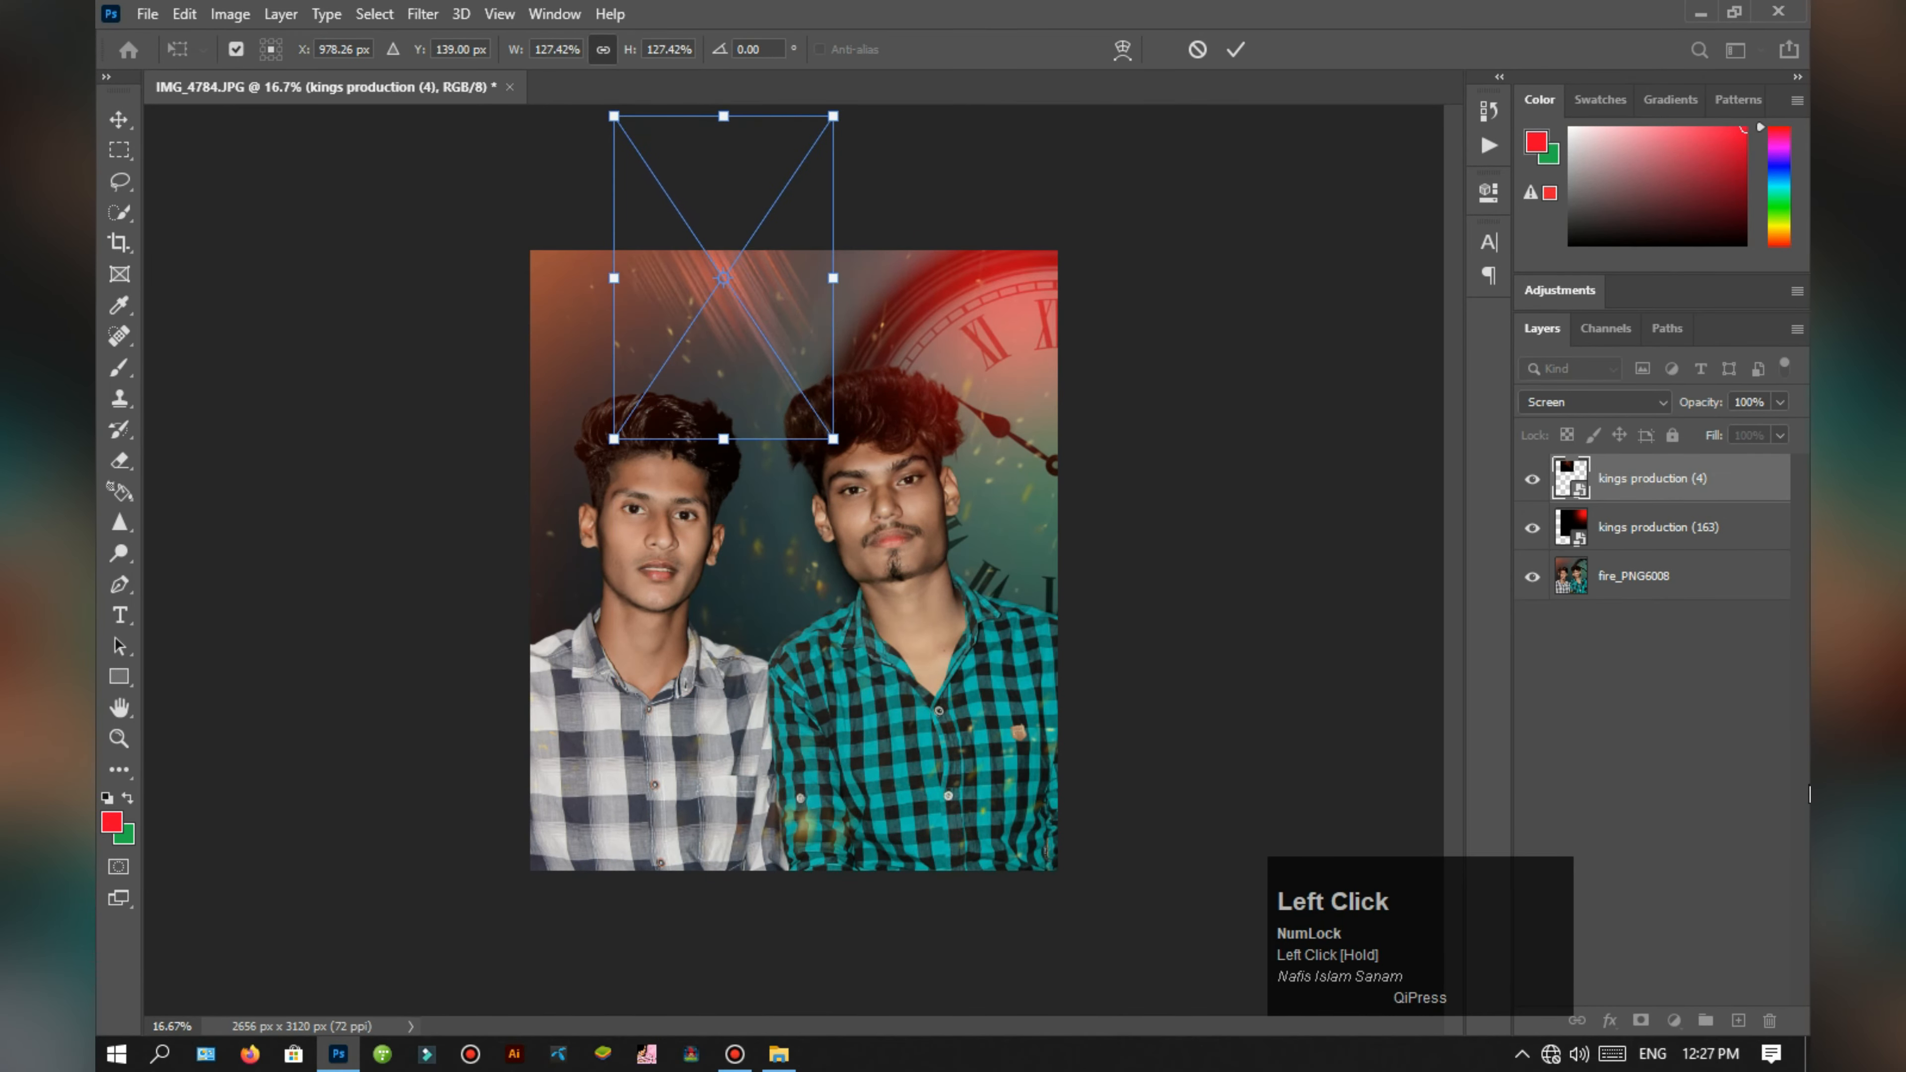
pyautogui.click(1725, 775)
# Step: Try the blue glow kings production (17) in Screen mode along the portrait's lower edge, enlarged to 786.96% with 68% opacity
pyautogui.click(779, 1053)
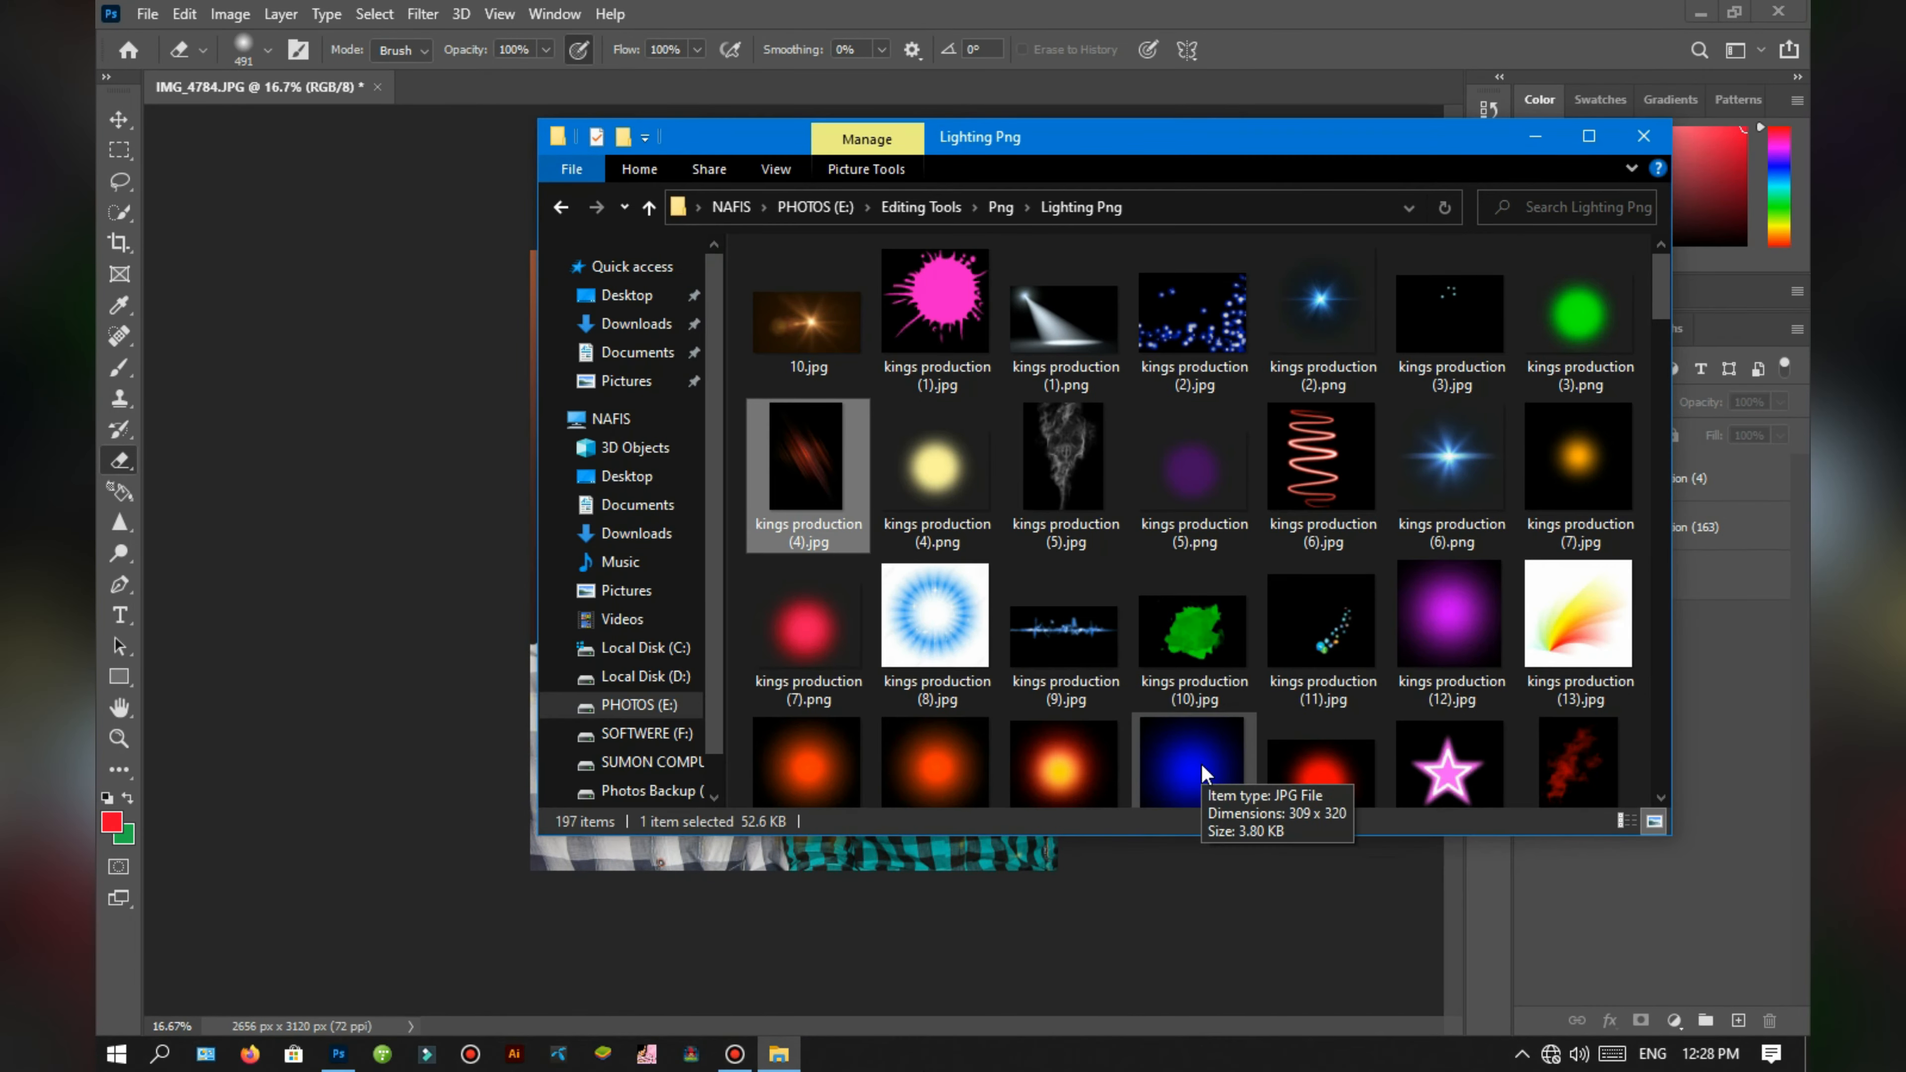
pyautogui.moveTo(1202, 772); pyautogui.dragTo(872, 913)
pyautogui.moveTo(825, 593); pyautogui.dragTo(1154, 933)
pyautogui.moveTo(1013, 822); pyautogui.dragTo(961, 822)
pyautogui.click(1587, 405)
pyautogui.click(1565, 603)
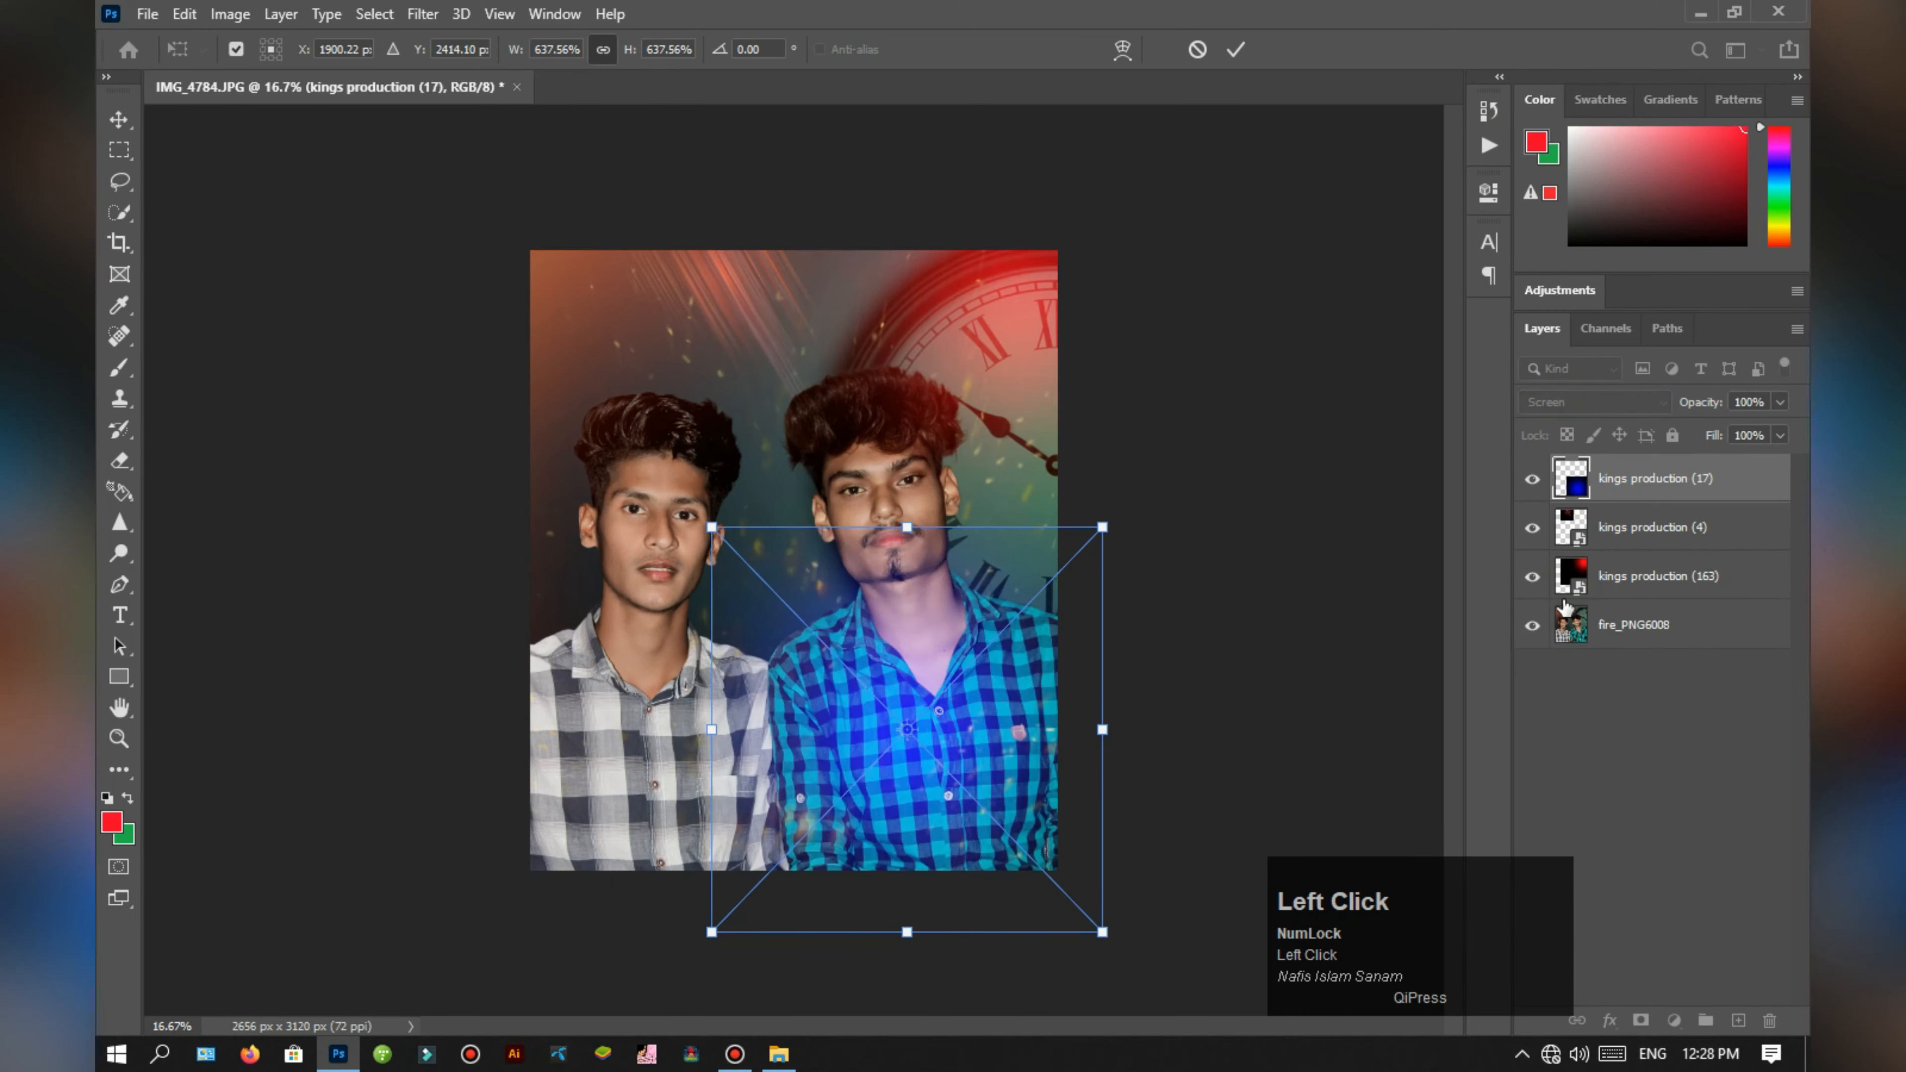
pyautogui.moveTo(983, 756); pyautogui.dragTo(748, 922)
pyautogui.moveTo(885, 871); pyautogui.dragTo(1075, 903)
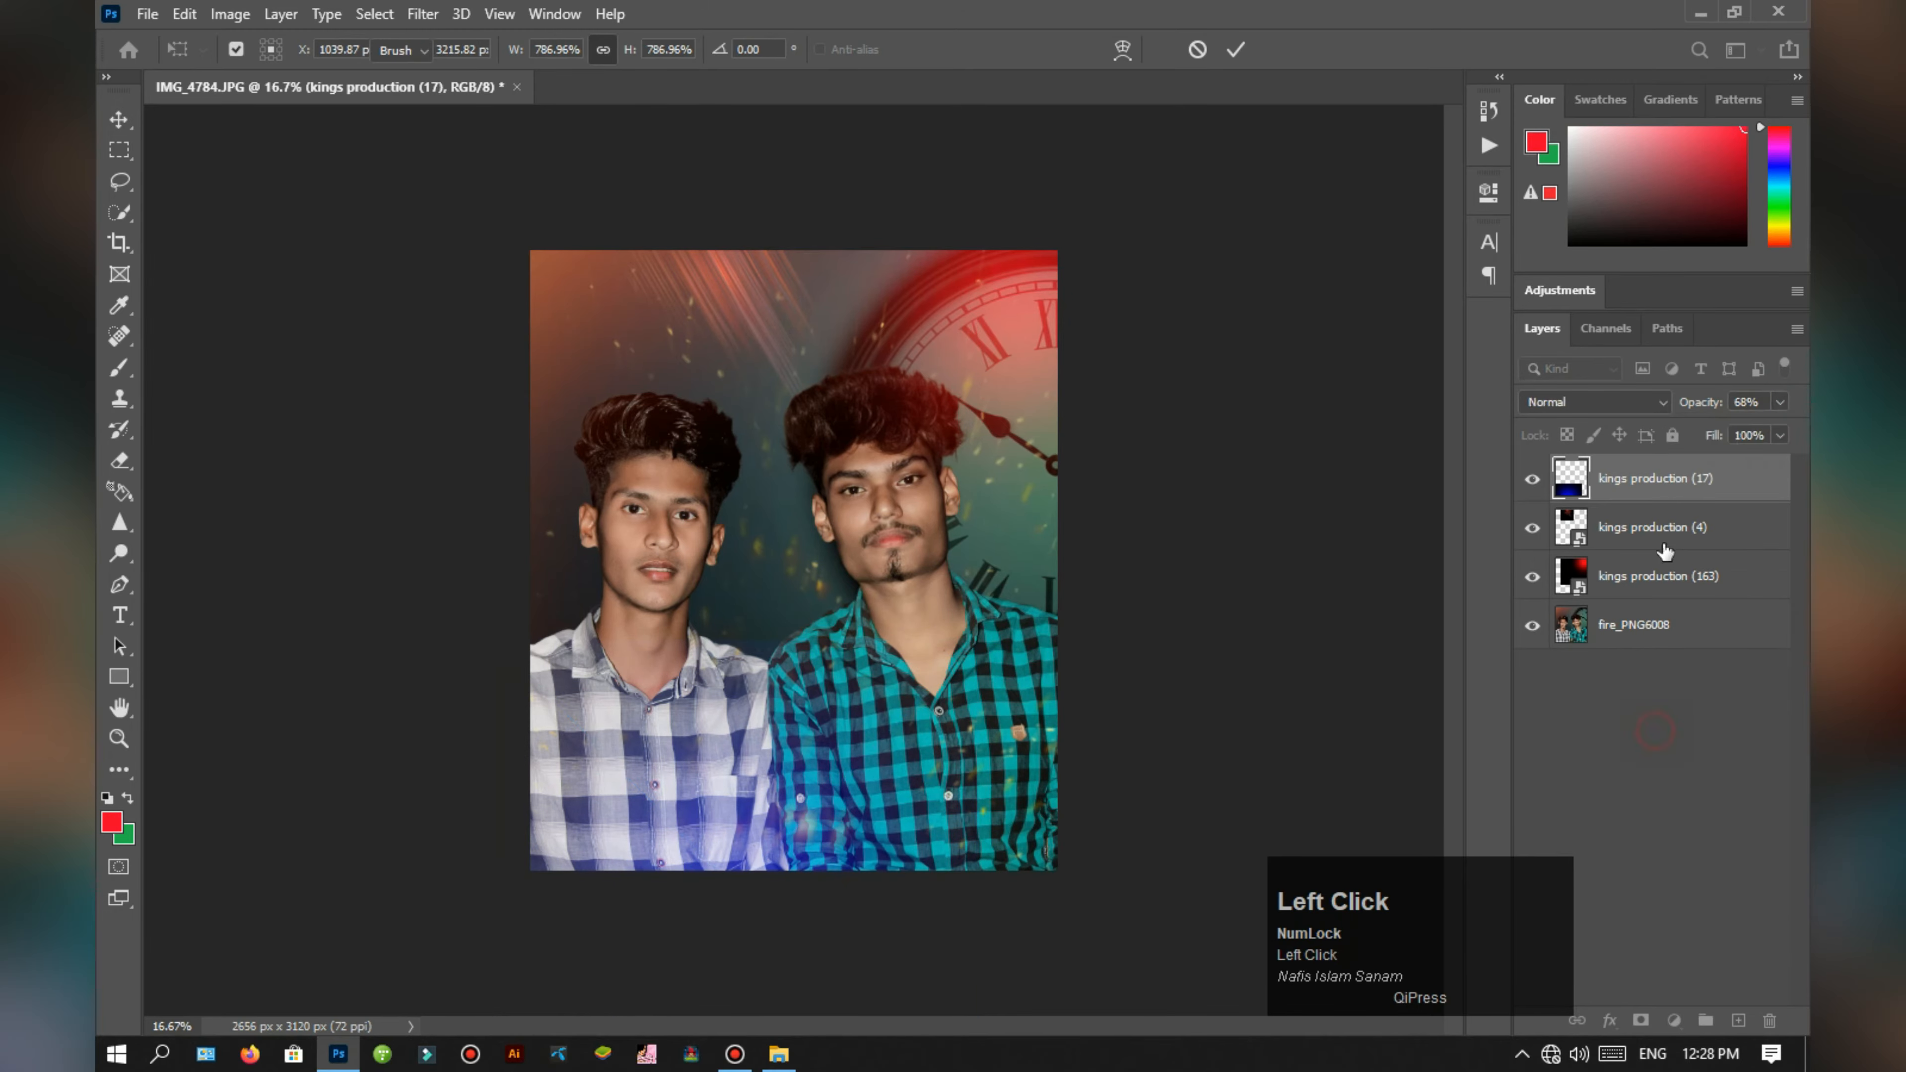
# Step: Try the pink-red glow kings production (7) in Screen mode along the portrait's lower edge, enlarged to 1487.40% with 78% opacity
pyautogui.click(779, 1054)
pyautogui.moveTo(808, 630); pyautogui.dragTo(720, 897)
pyautogui.moveTo(822, 582); pyautogui.dragTo(1073, 785)
pyautogui.moveTo(931, 687); pyautogui.dragTo(768, 754)
pyautogui.click(1595, 401)
pyautogui.click(1561, 605)
pyautogui.moveTo(754, 601); pyautogui.dragTo(765, 870)
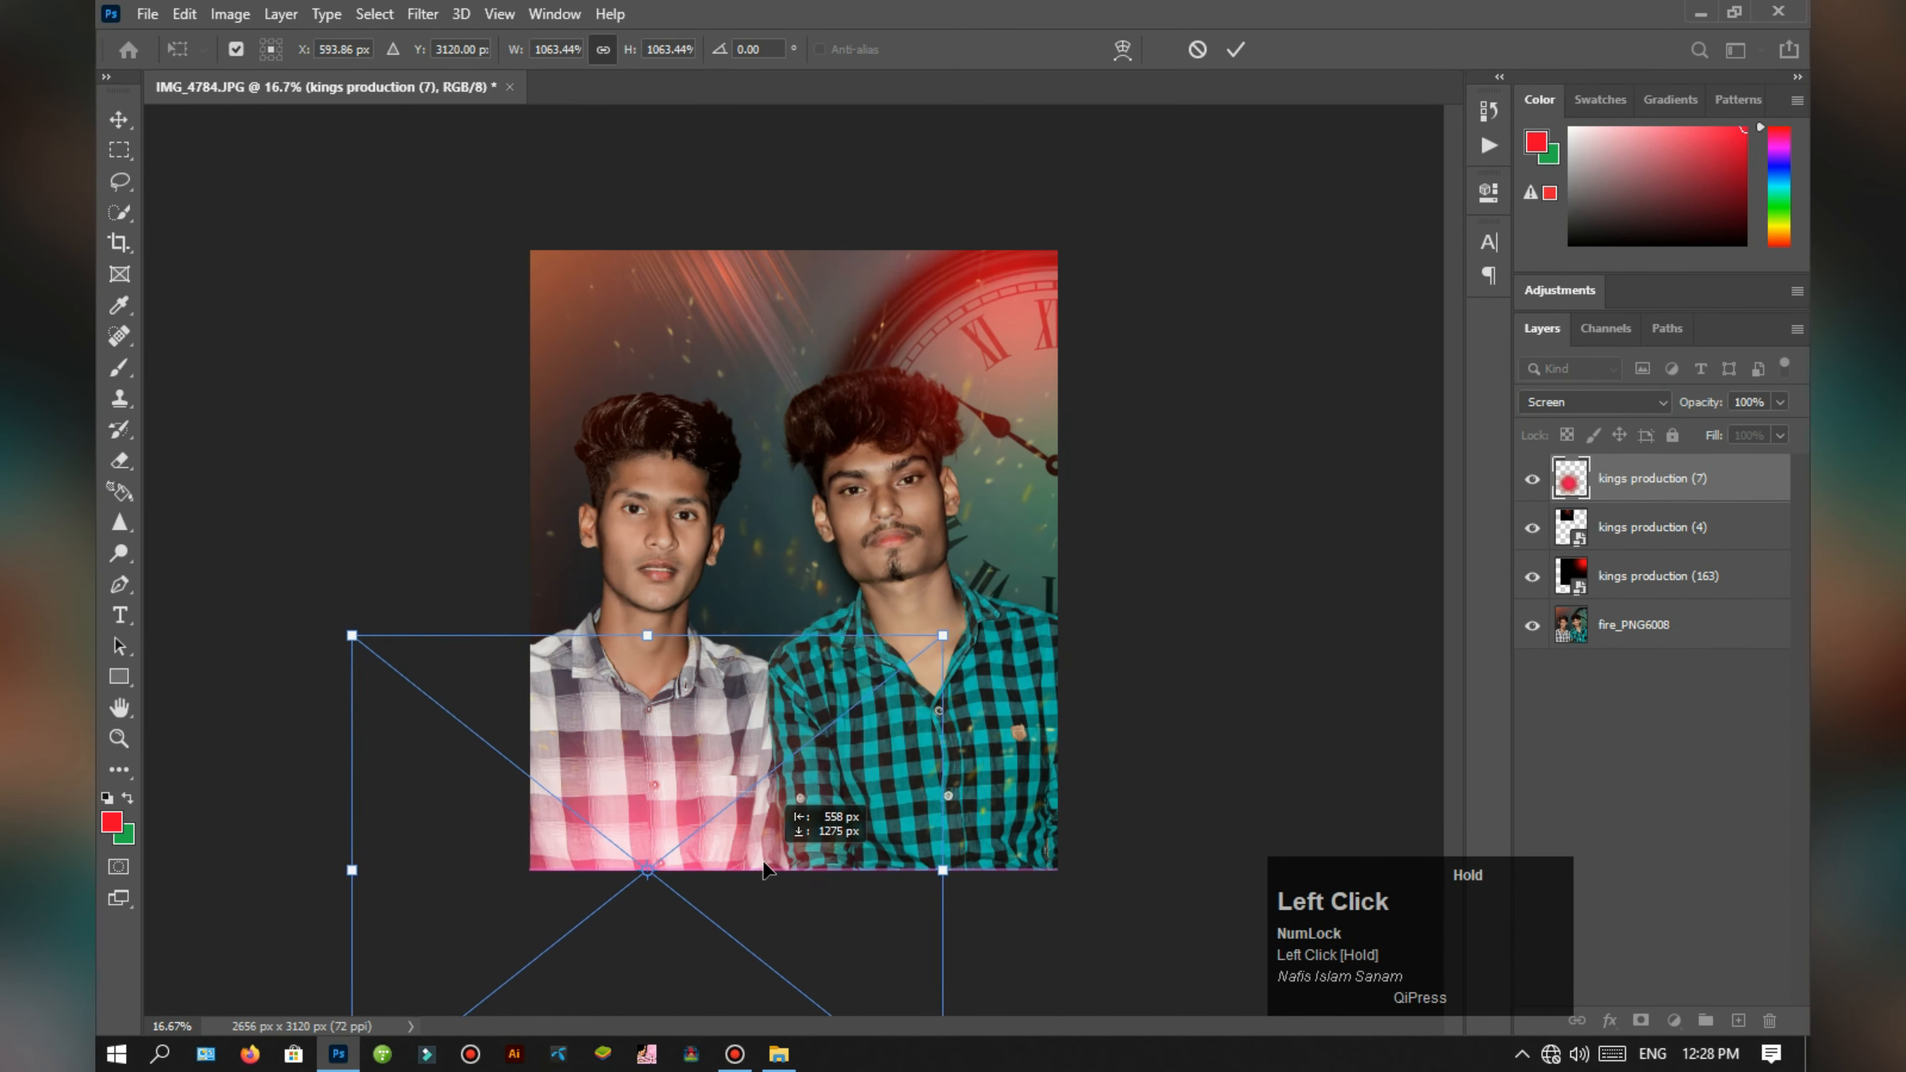
pyautogui.moveTo(1079, 905); pyautogui.dragTo(1180, 927)
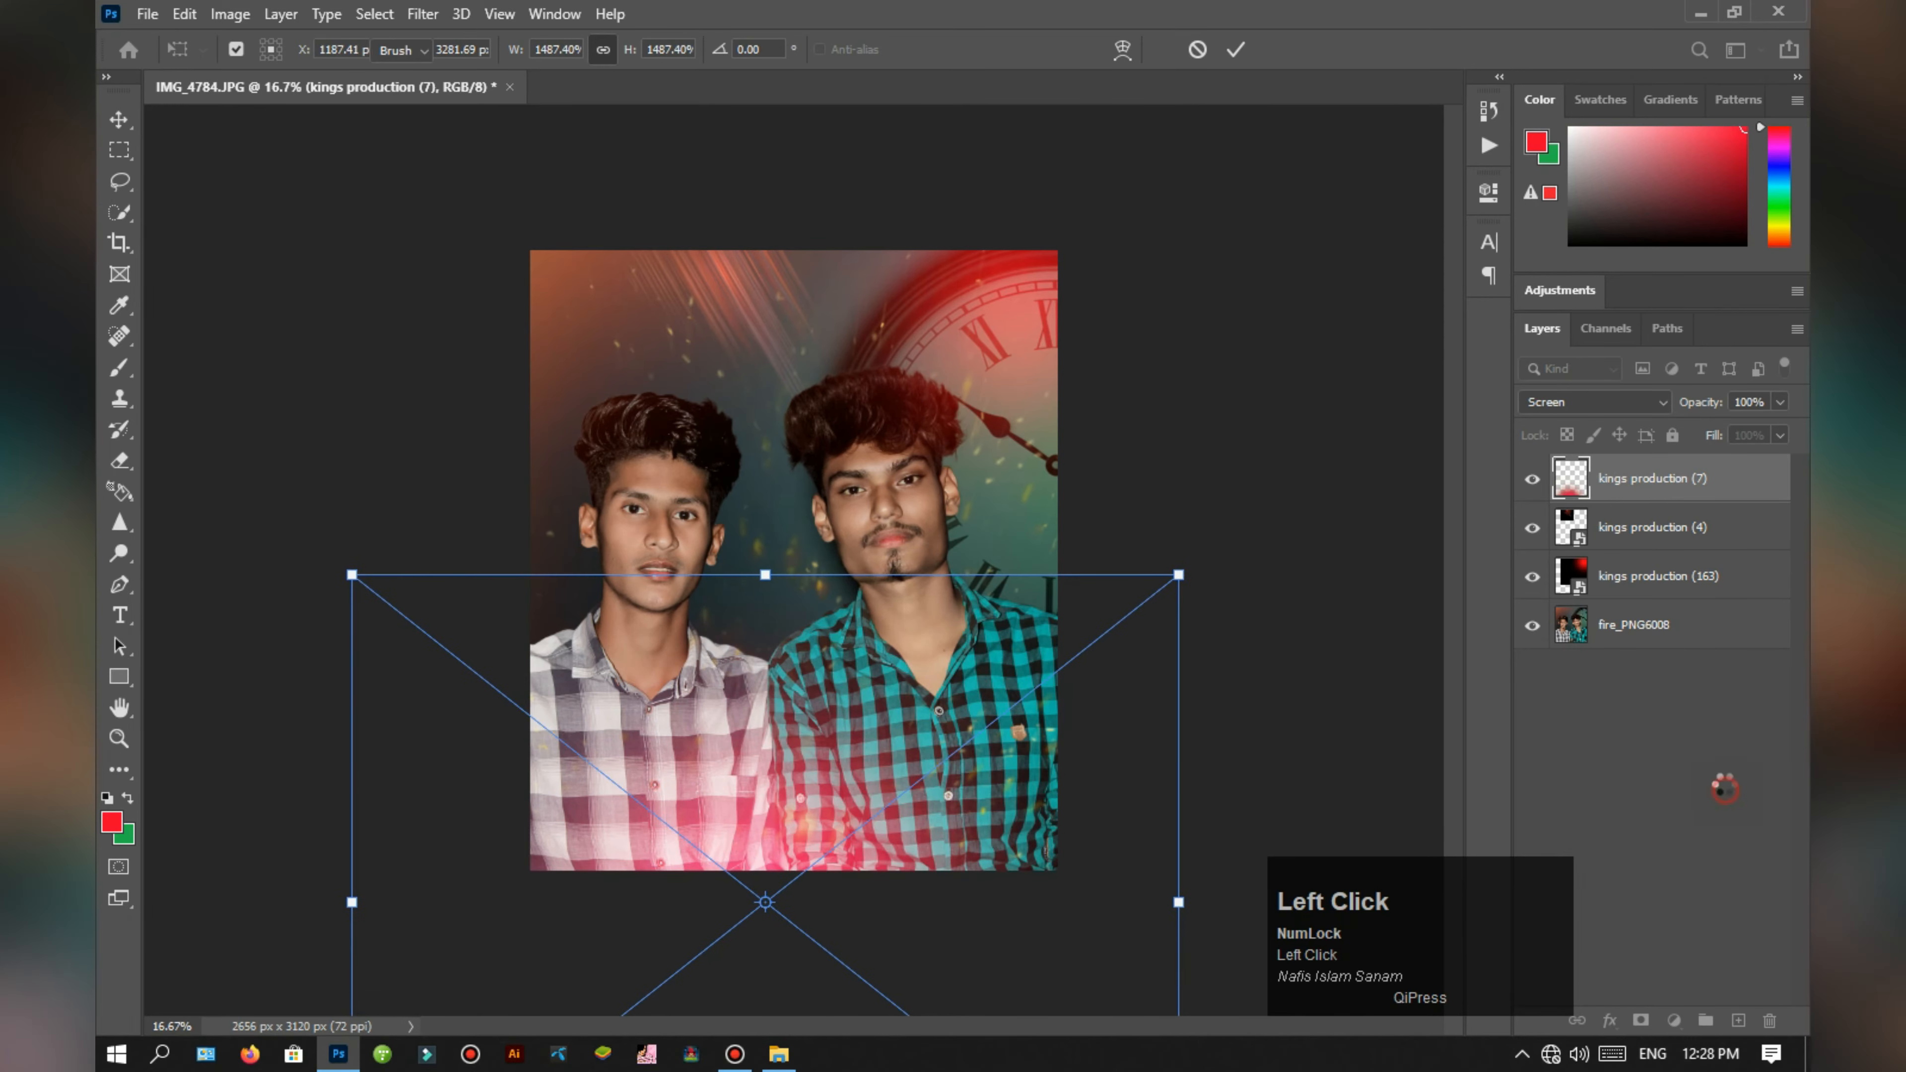
pyautogui.click(1714, 838)
pyautogui.click(1652, 478)
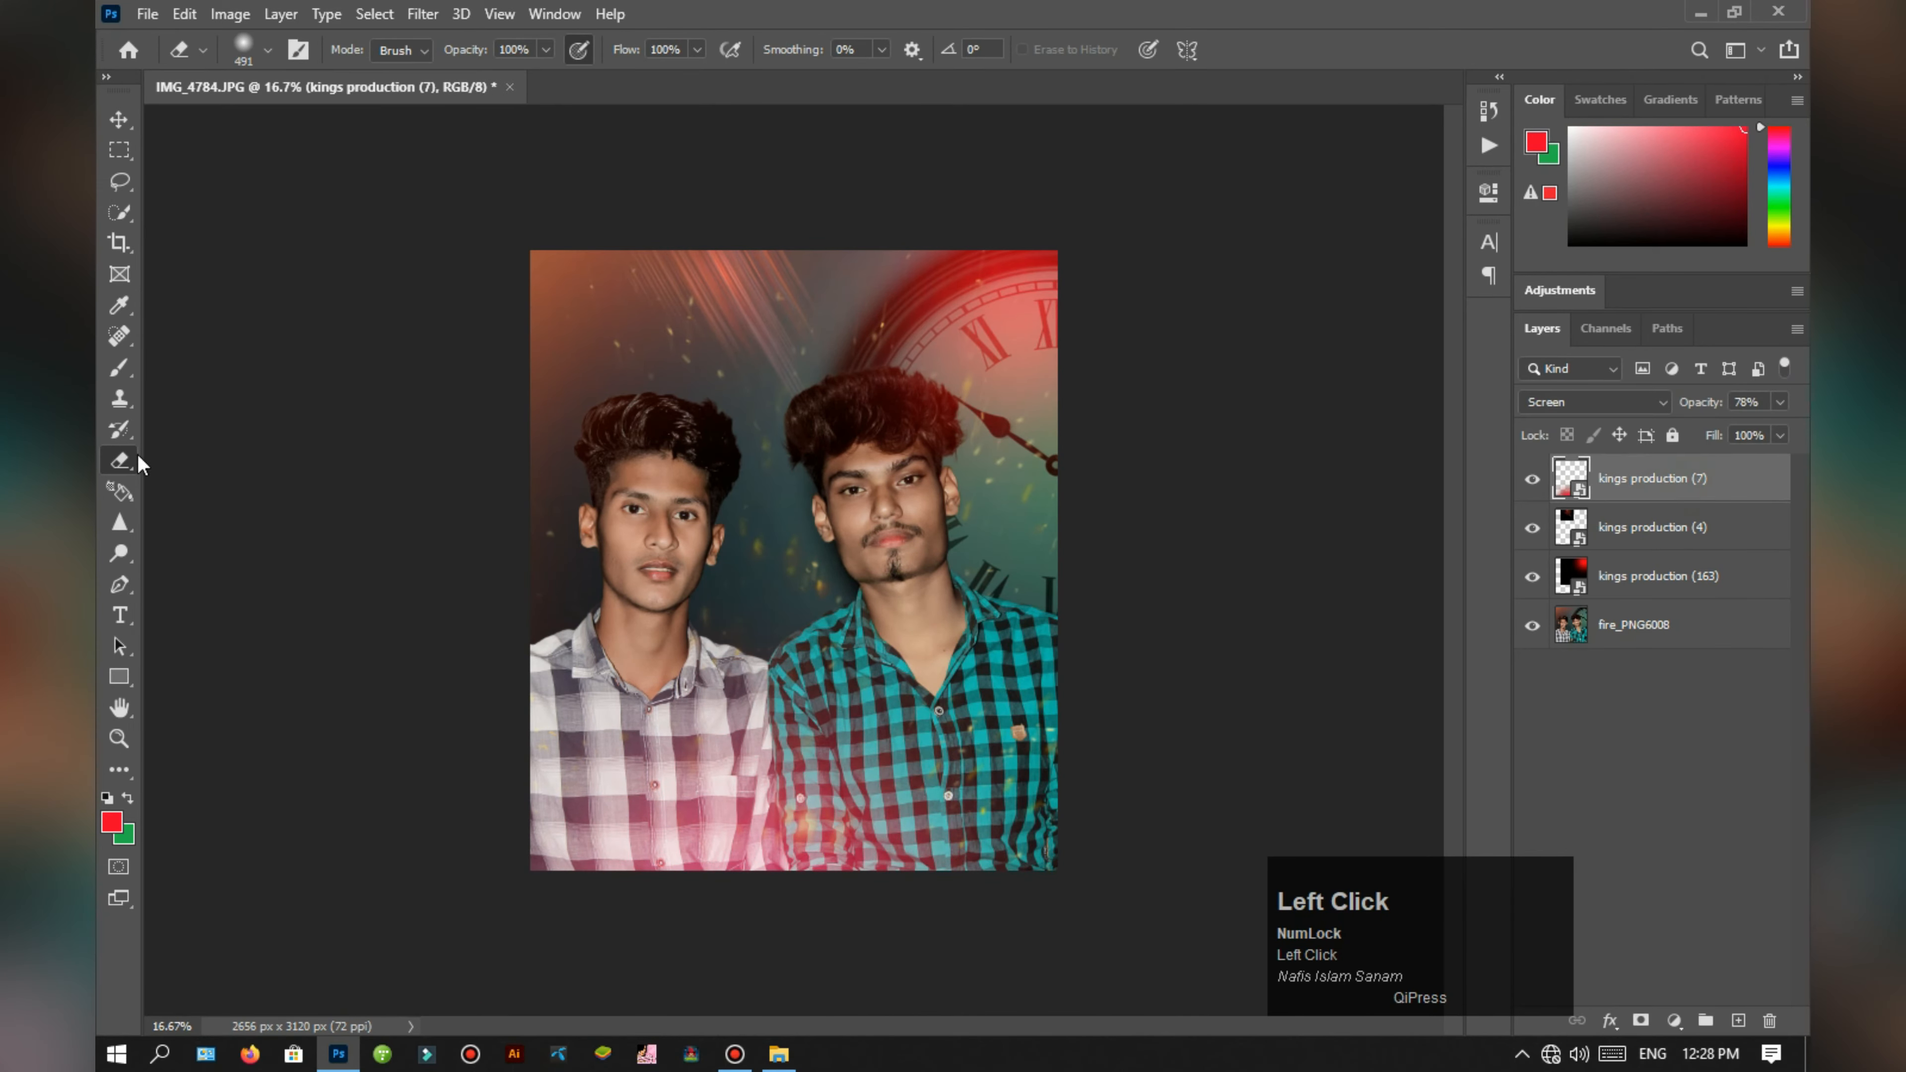
# Step: Erase the pink-red glow over both shirts with the eraser at 55% opacity, and delete the glow layer
pyautogui.click(131, 457)
pyautogui.click(634, 745)
pyautogui.click(911, 418)
pyautogui.moveTo(600, 747); pyautogui.dragTo(1008, 754)
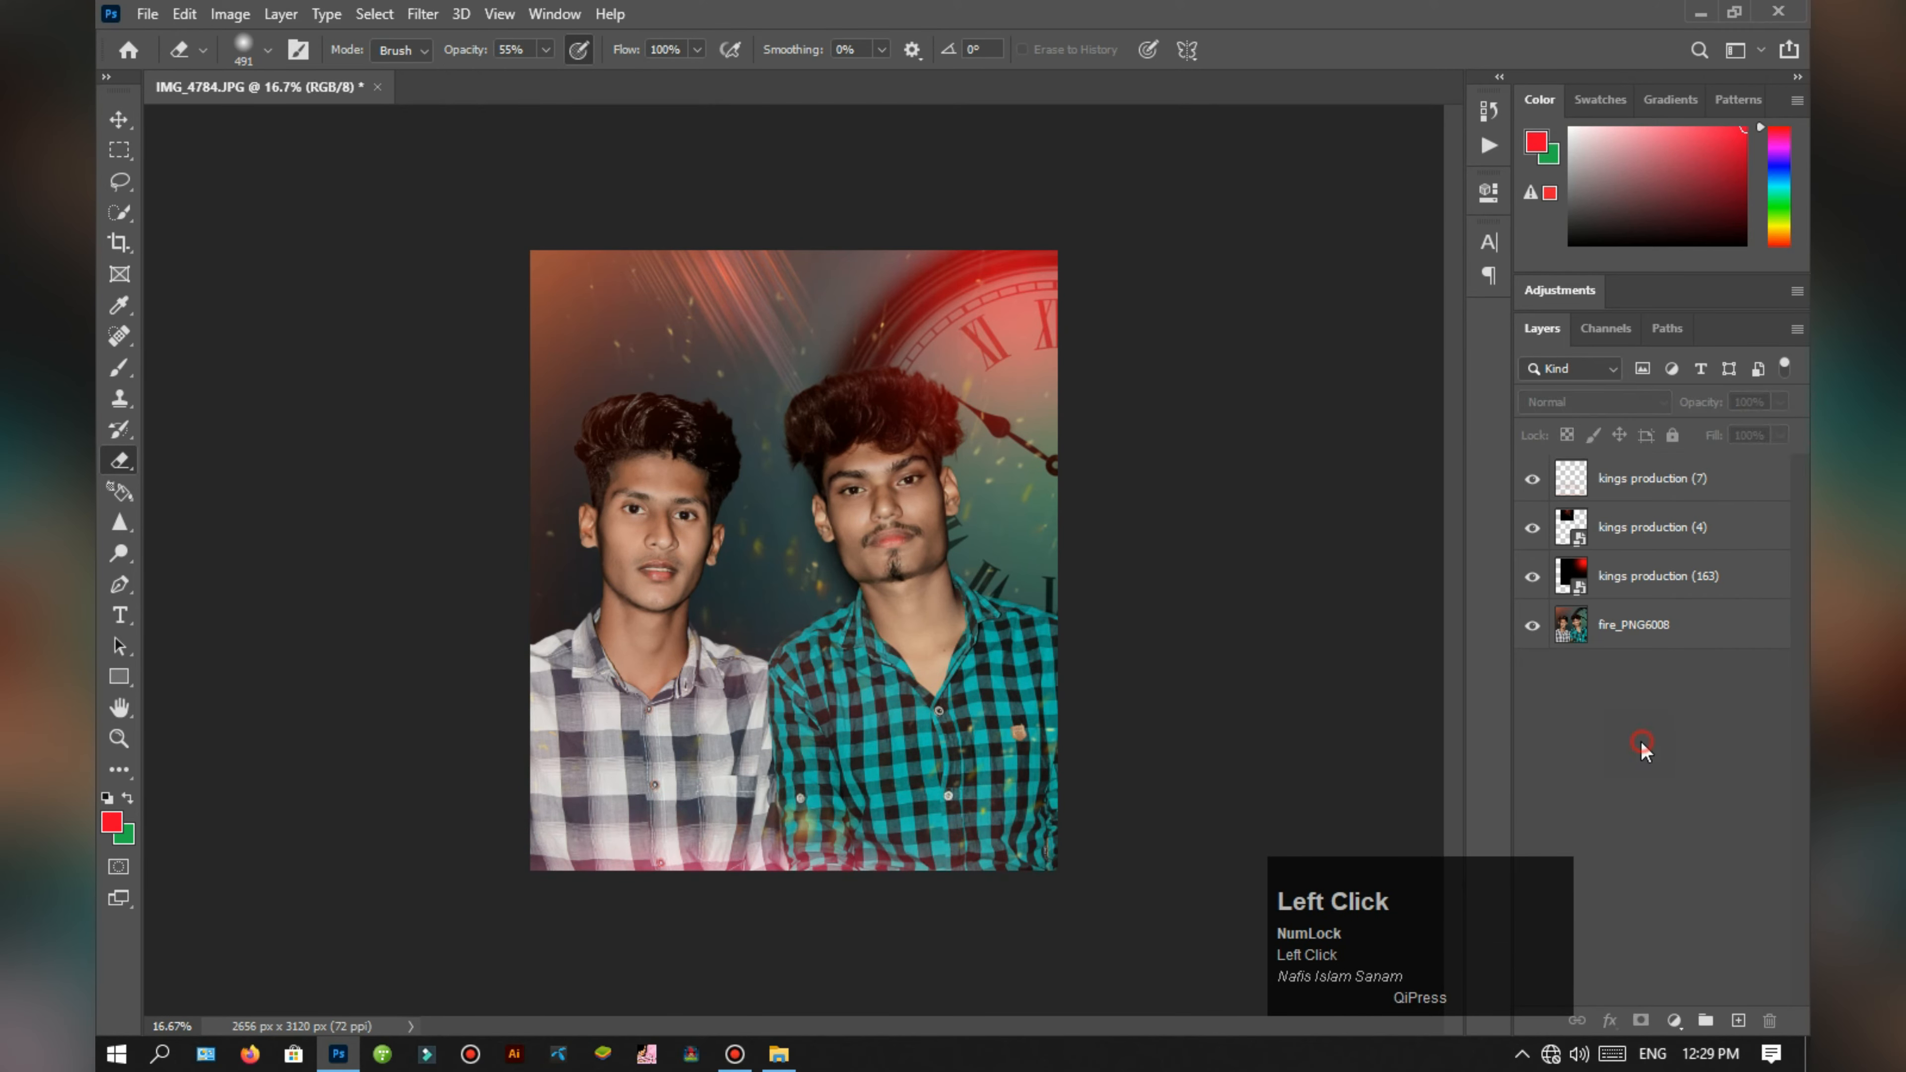
pyautogui.moveTo(1618, 489); pyautogui.dragTo(1769, 1020)
# Step: Place the blue sparkle line kings production (9) in Screen mode, scaled to 52.99%, in the background above the men
pyautogui.click(771, 1068)
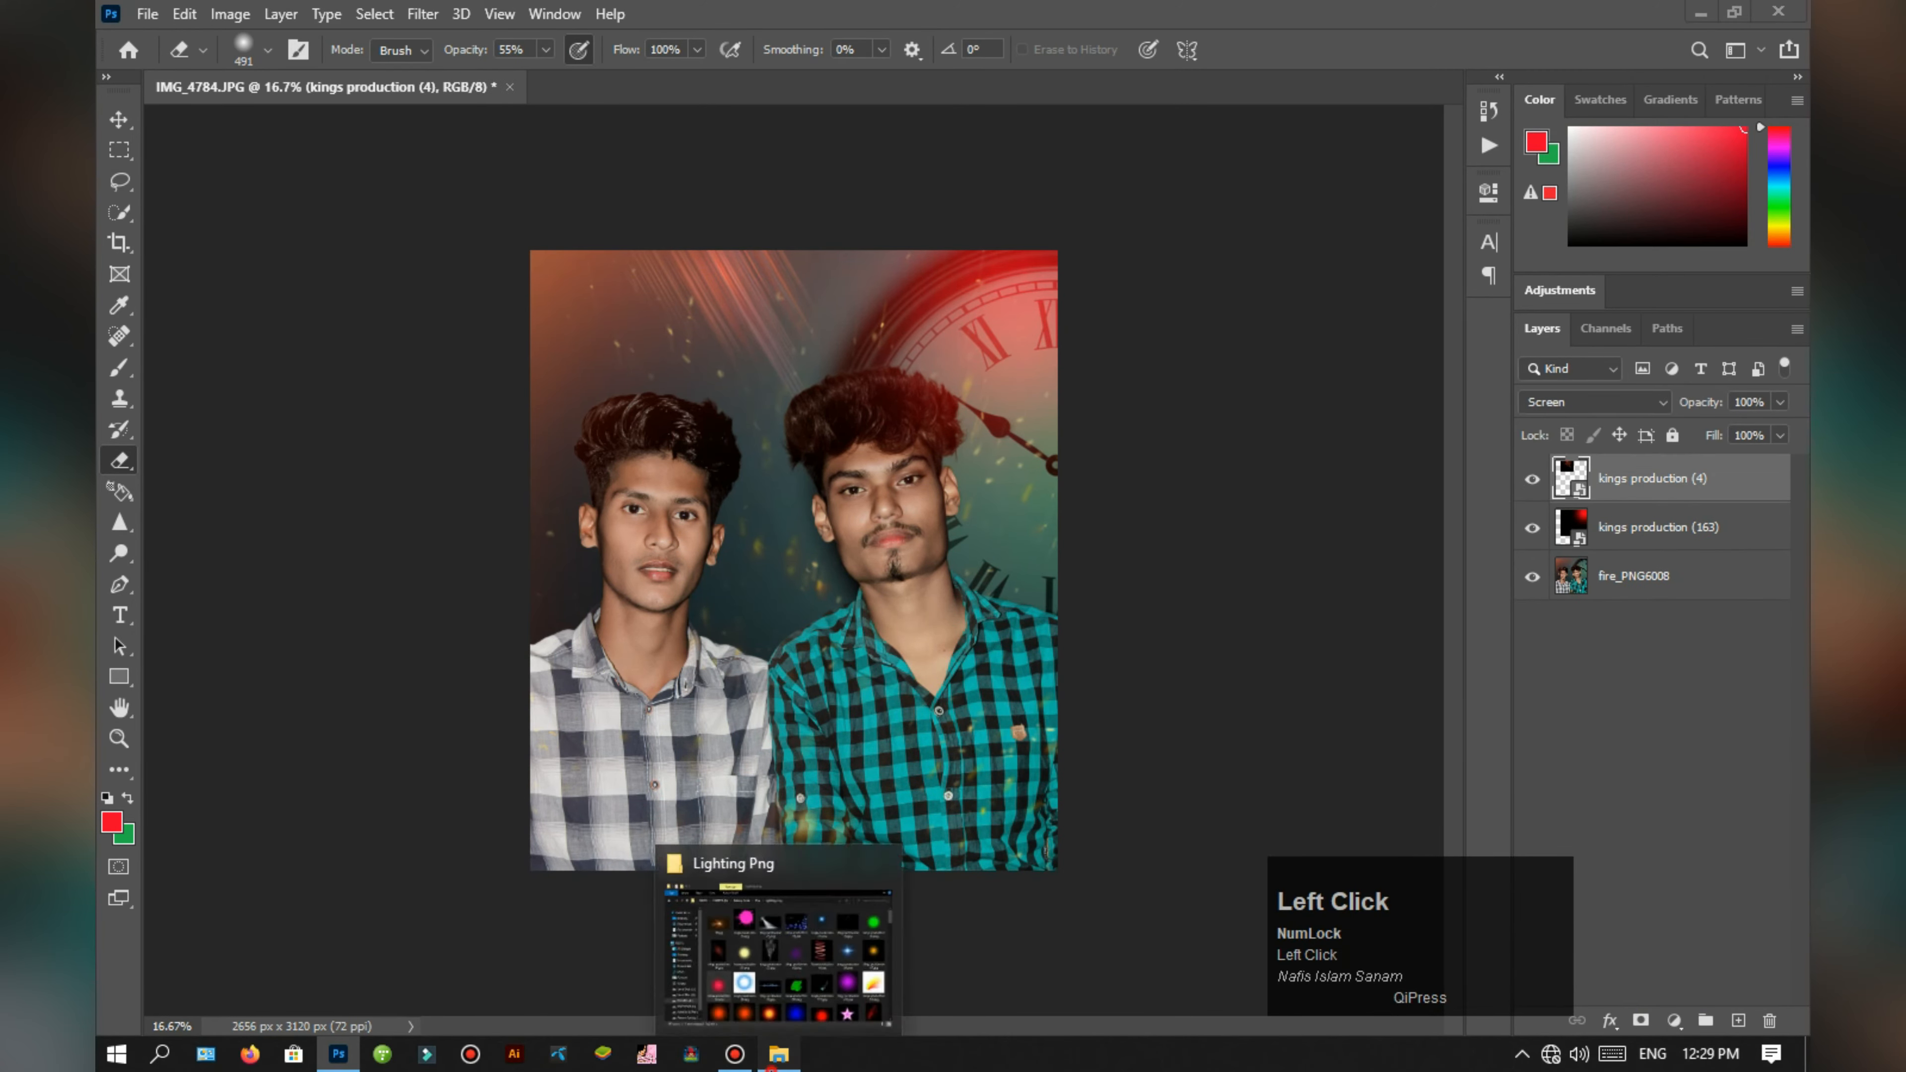
pyautogui.moveTo(1035, 648); pyautogui.dragTo(818, 631)
pyautogui.moveTo(809, 608); pyautogui.dragTo(757, 864)
pyautogui.click(1576, 403)
pyautogui.click(1552, 609)
pyautogui.moveTo(869, 886); pyautogui.dragTo(1035, 972)
pyautogui.moveTo(954, 880); pyautogui.dragTo(911, 361)
pyautogui.moveTo(991, 226); pyautogui.dragTo(702, 389)
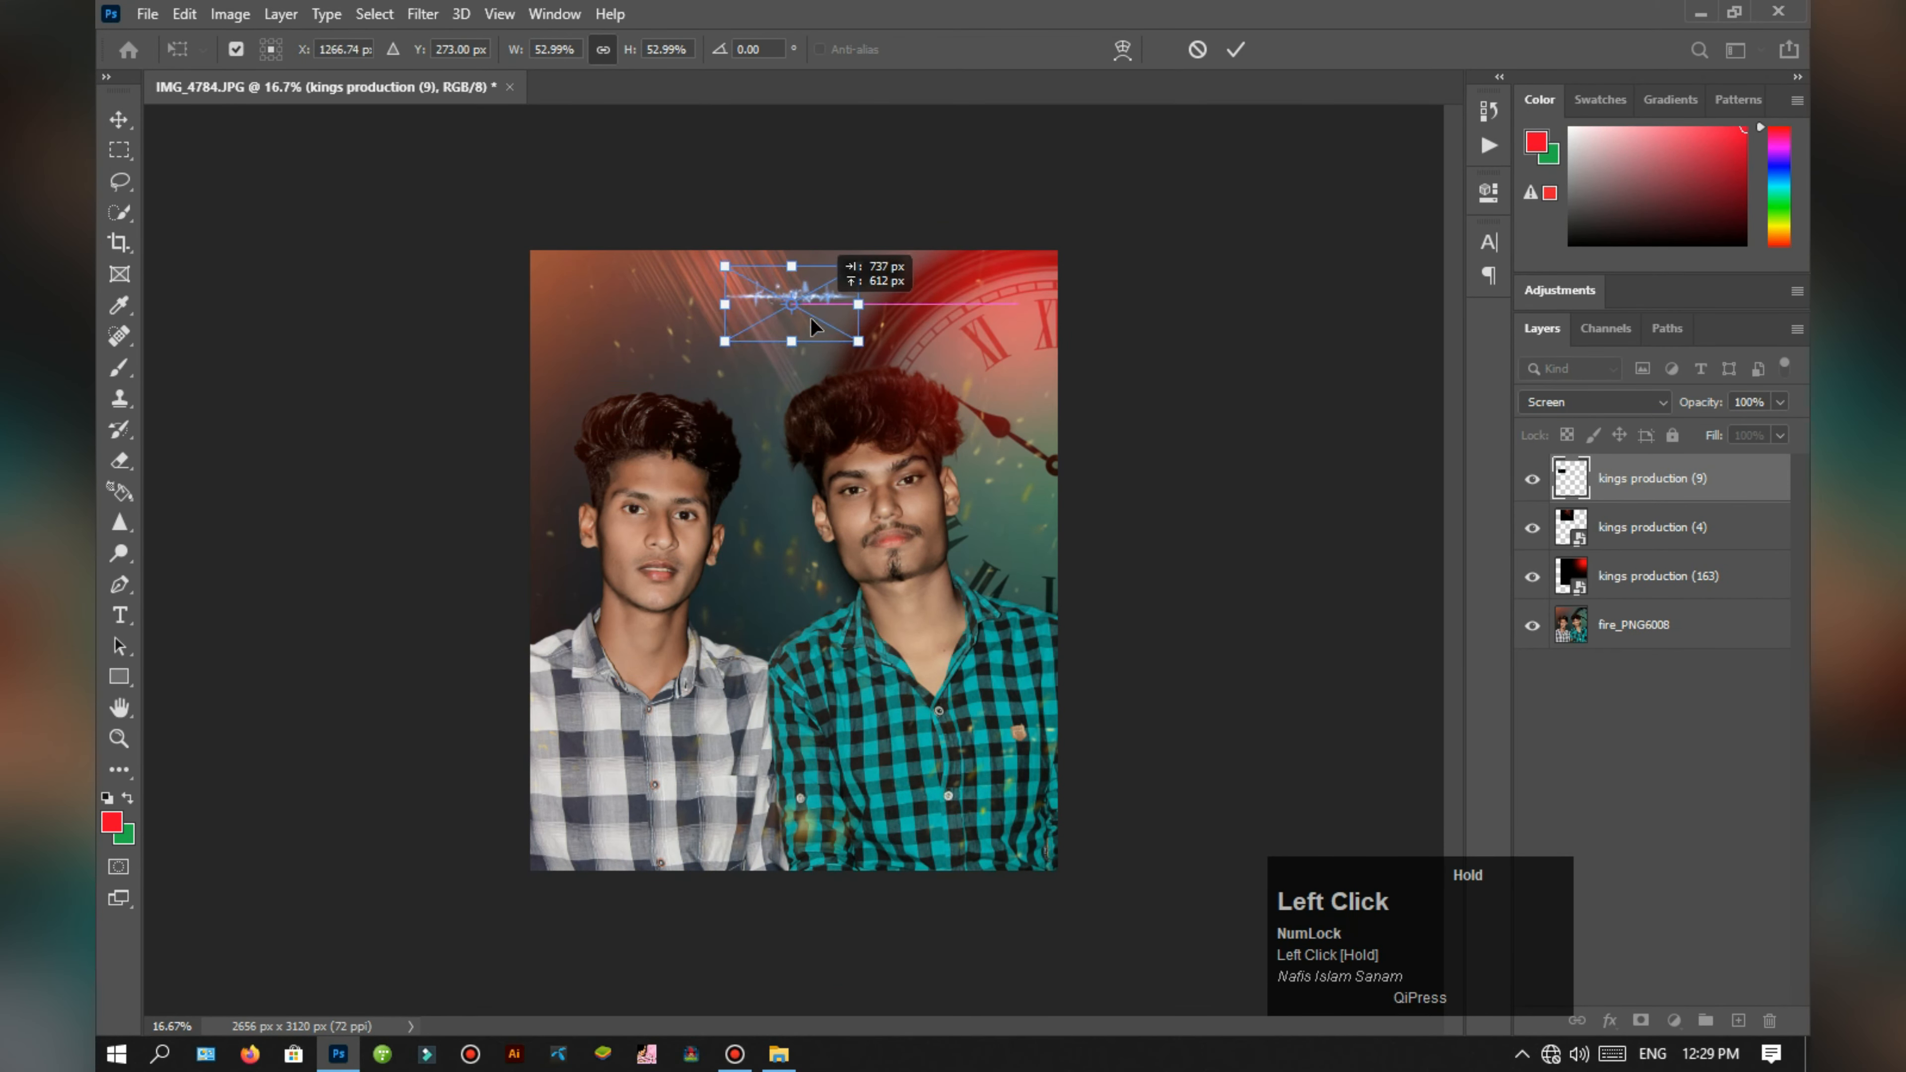